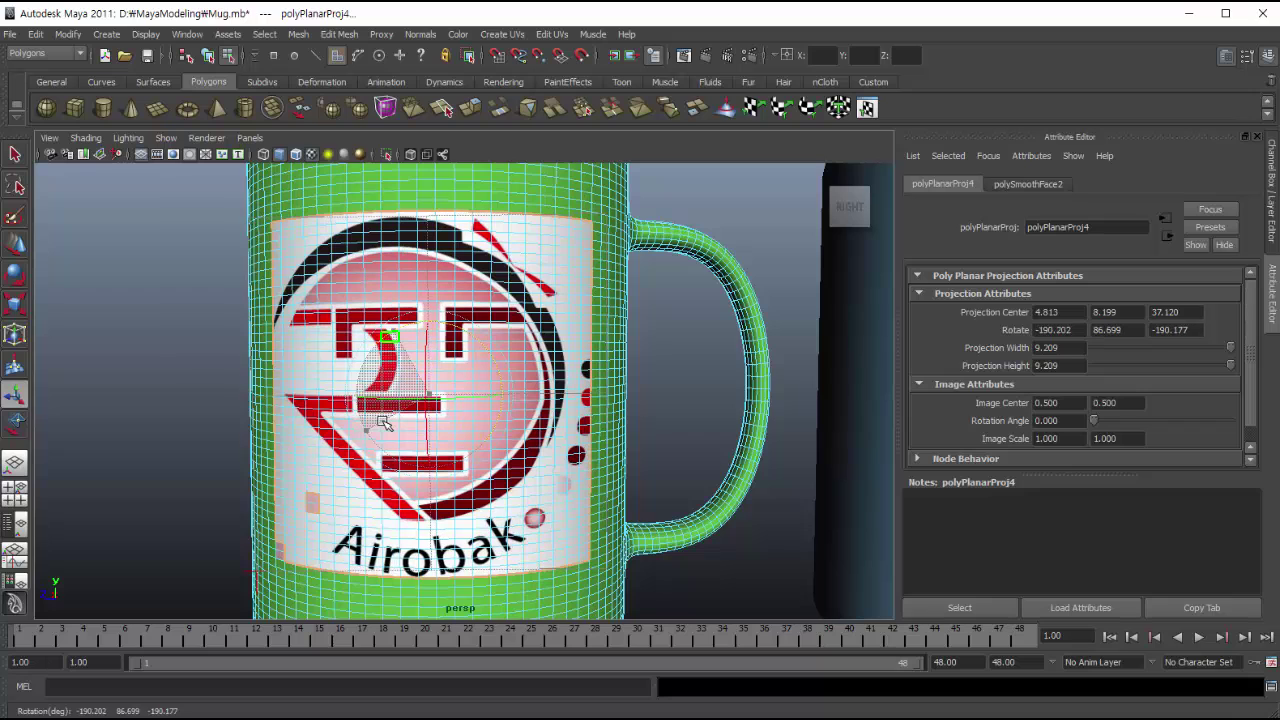
# - Rotate the planar projection toward the mug front and resize it to about 7.7
pyautogui.moveTo(385, 424); pyautogui.dragTo(389, 418)
pyautogui.moveTo(371, 372); pyautogui.dragTo(357, 395)
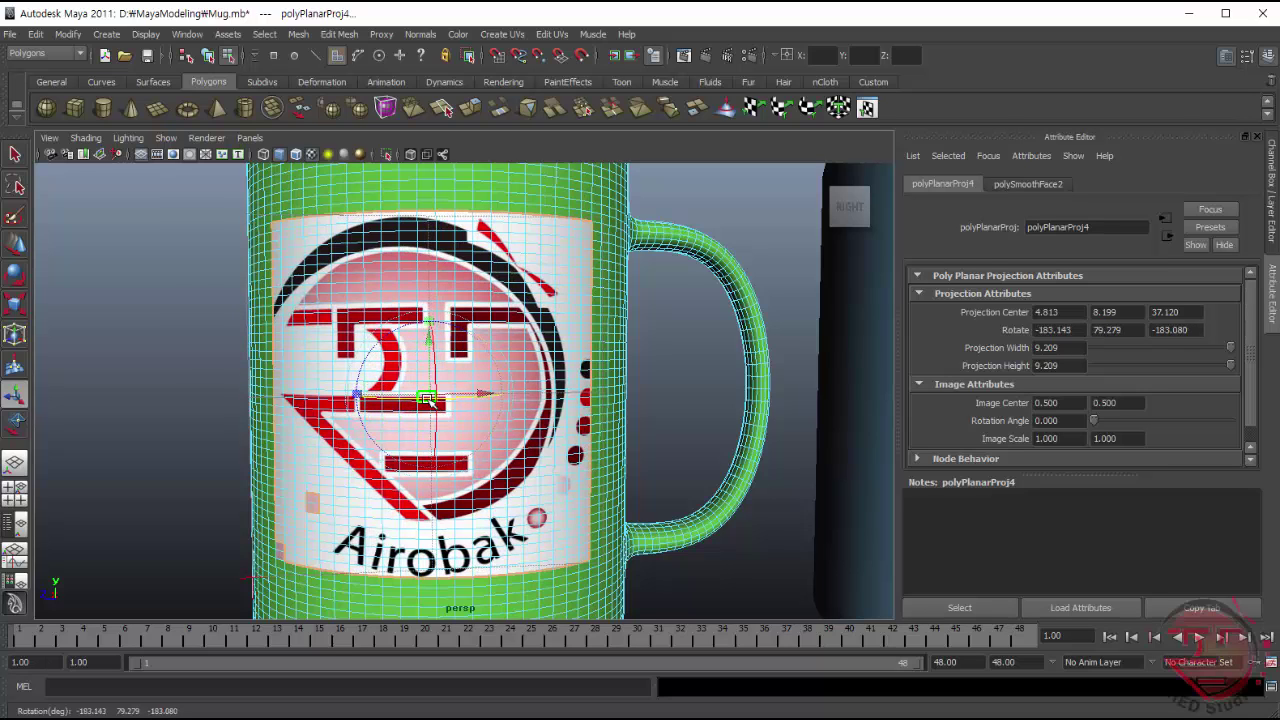
pyautogui.click(425, 398)
pyautogui.moveTo(600, 218); pyautogui.dragTo(519, 307)
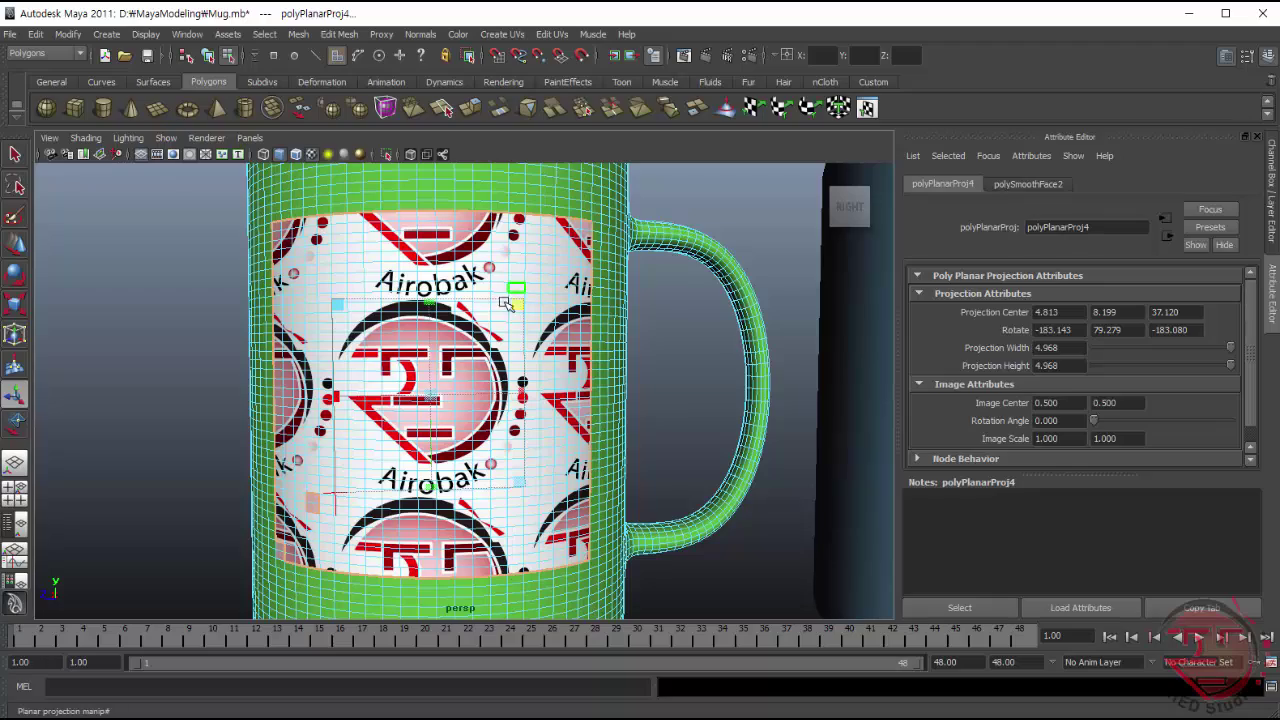
pyautogui.moveTo(337, 305); pyautogui.dragTo(243, 232)
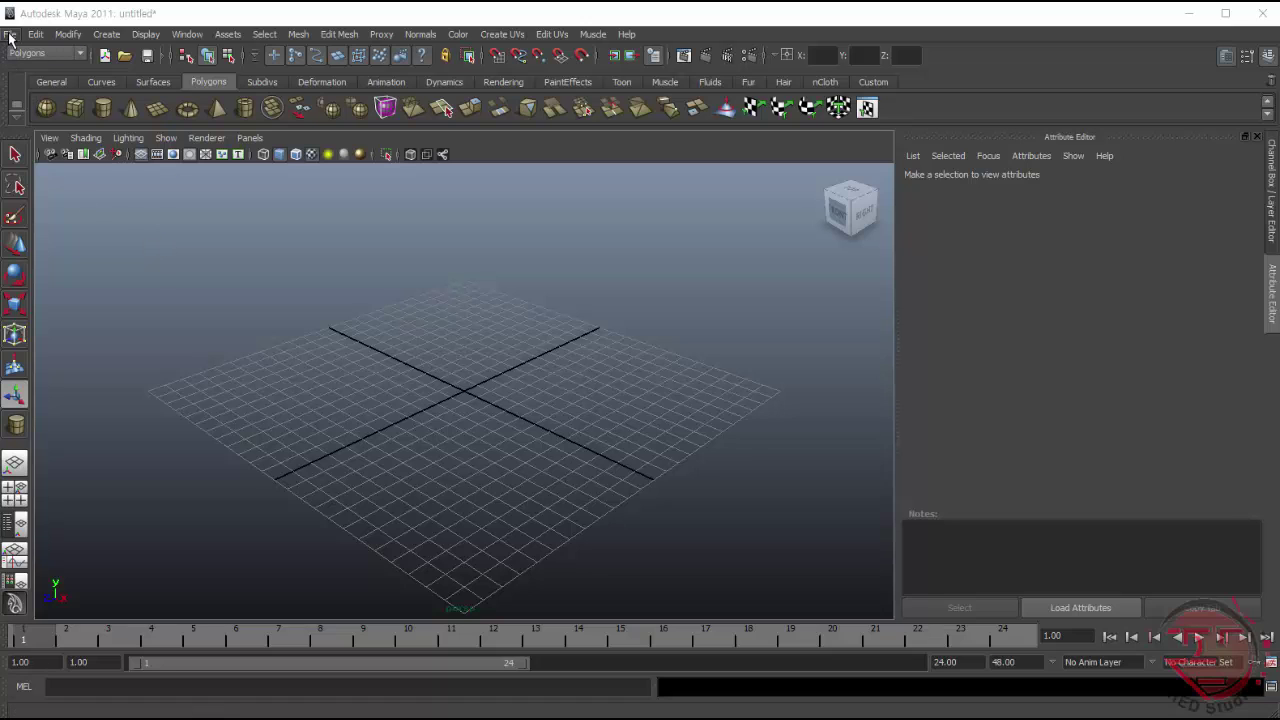
# - Open D:\MayaModeling\Mug.mb, discarding the untitled scene without saving
pyautogui.click(10, 34)
pyautogui.click(42, 77)
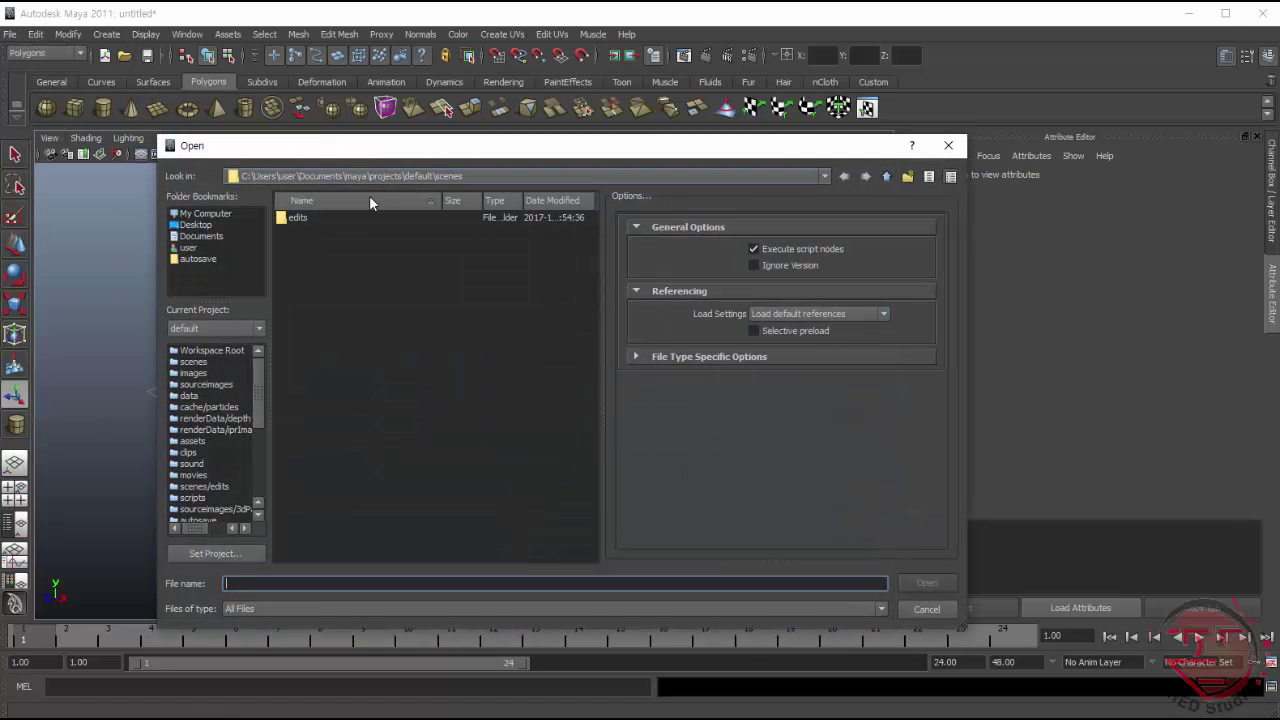
pyautogui.click(210, 215)
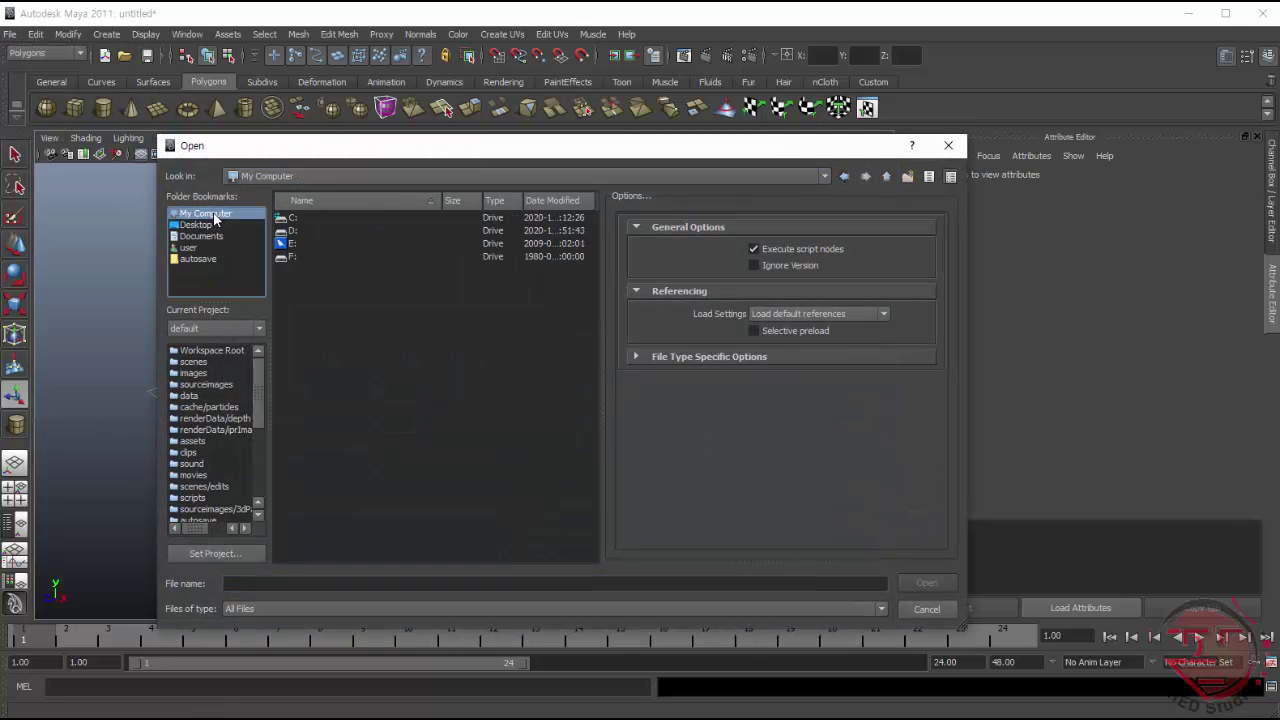
pyautogui.doubleClick(288, 231)
pyautogui.doubleClick(306, 257)
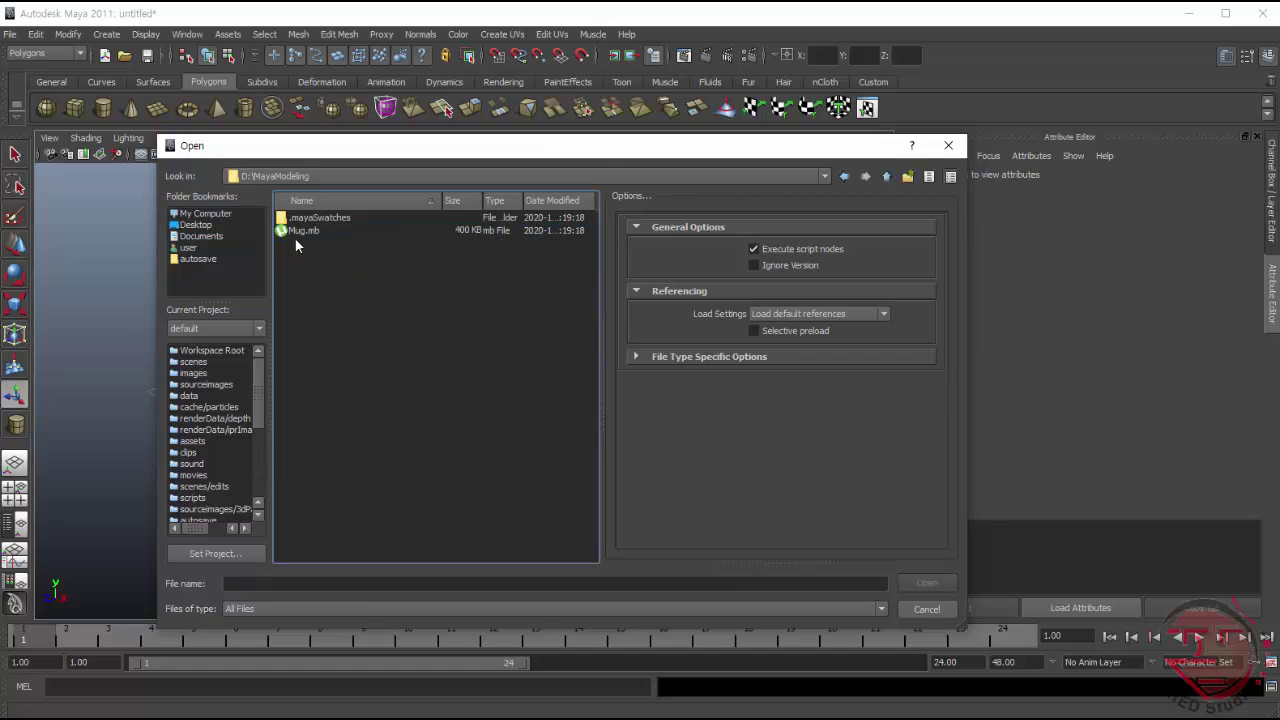
pyautogui.click(296, 229)
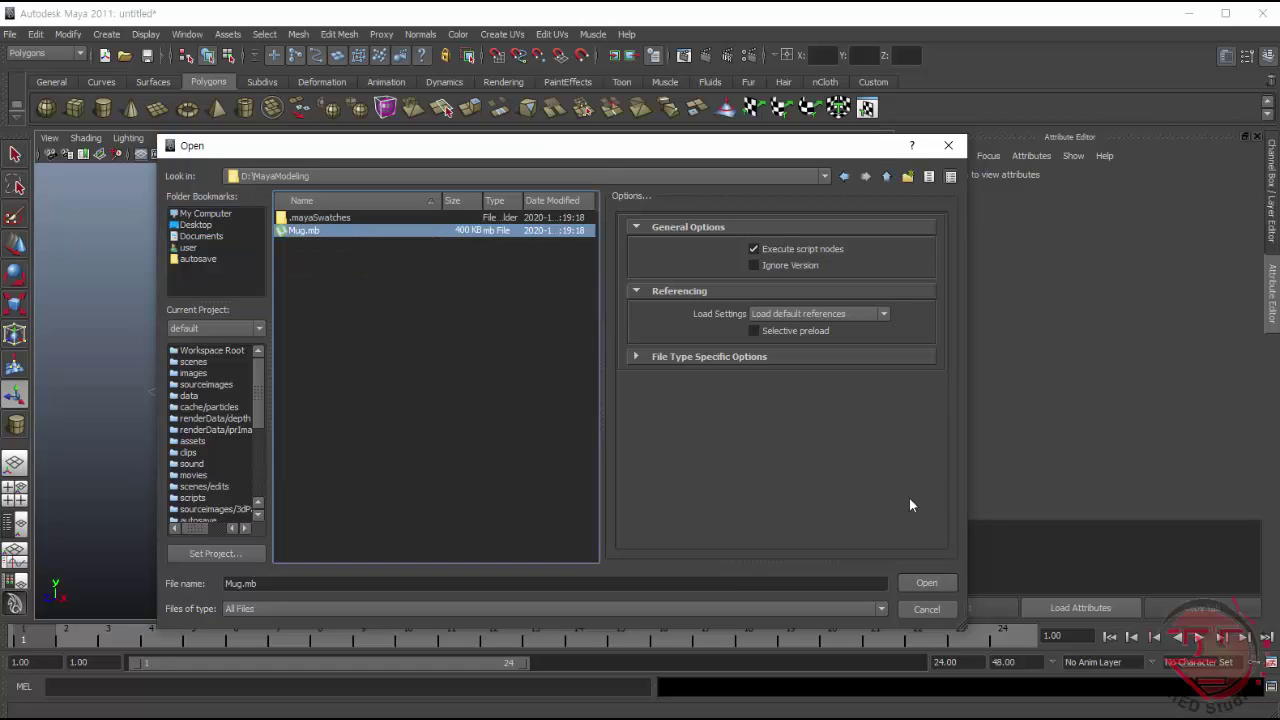
pyautogui.click(927, 582)
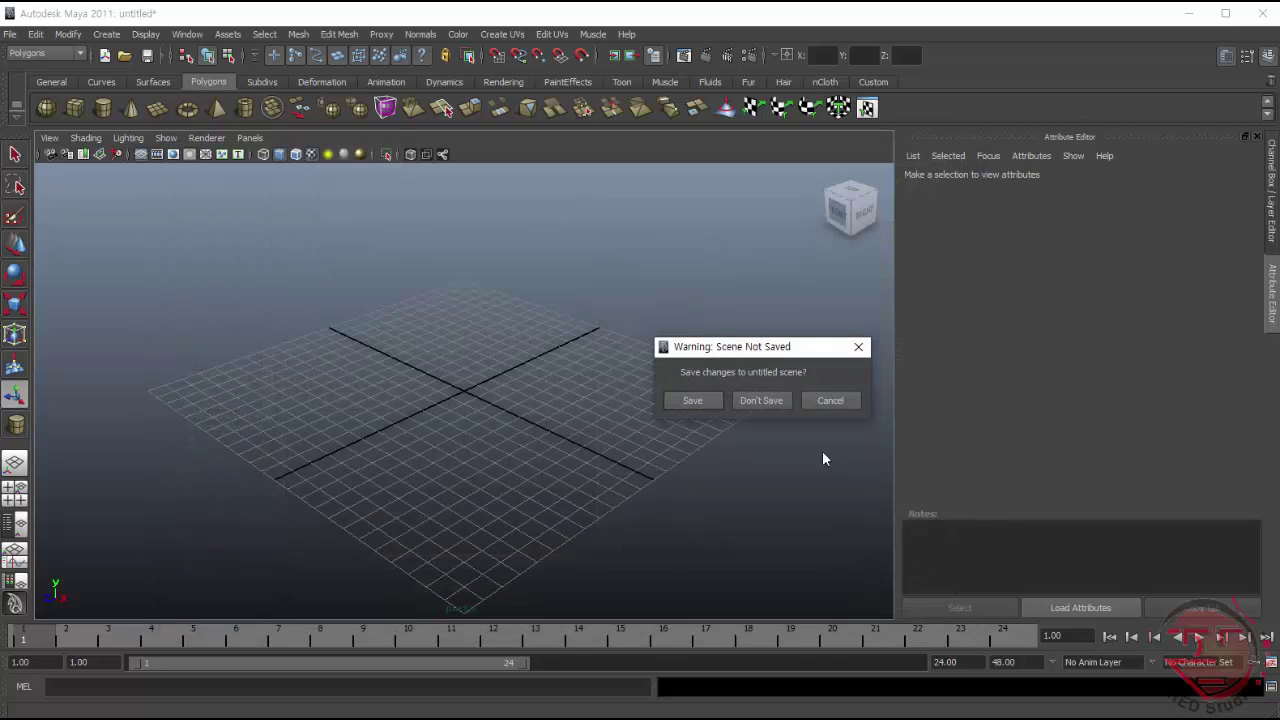
pyautogui.click(777, 400)
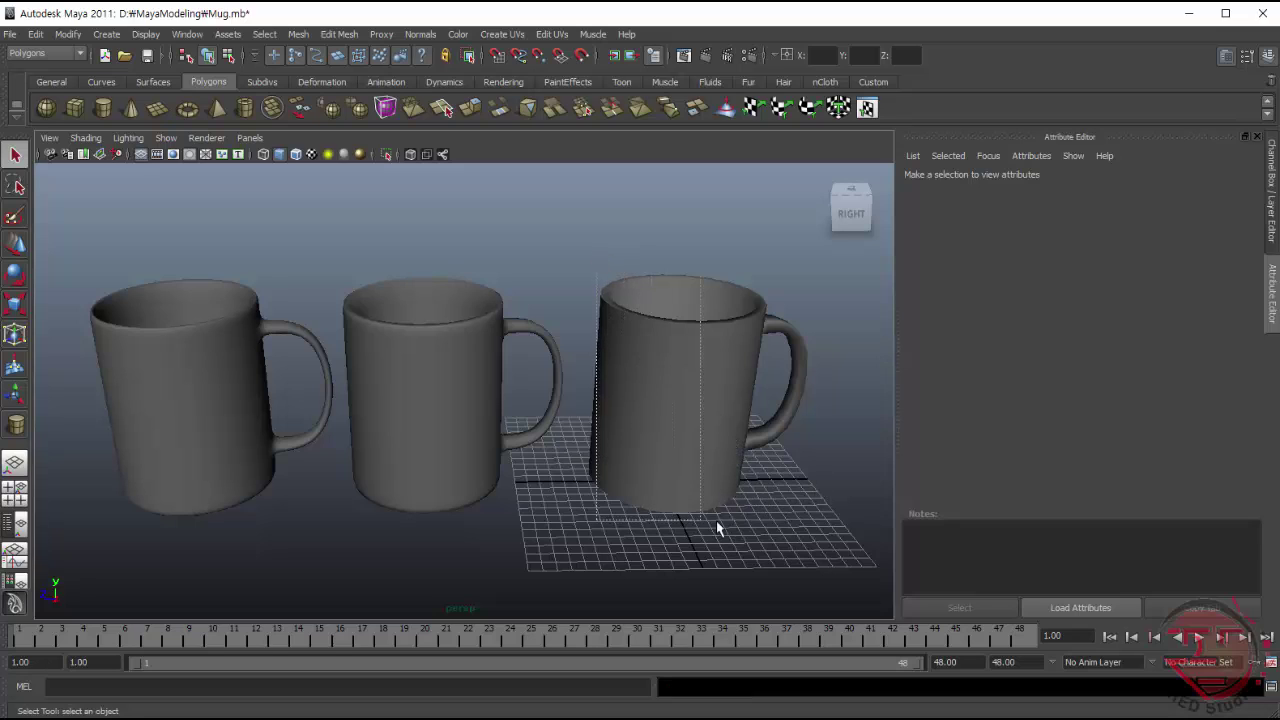
# - Select the third mug and assign it a new Lambert material
pyautogui.moveTo(606, 381); pyautogui.dragTo(771, 528)
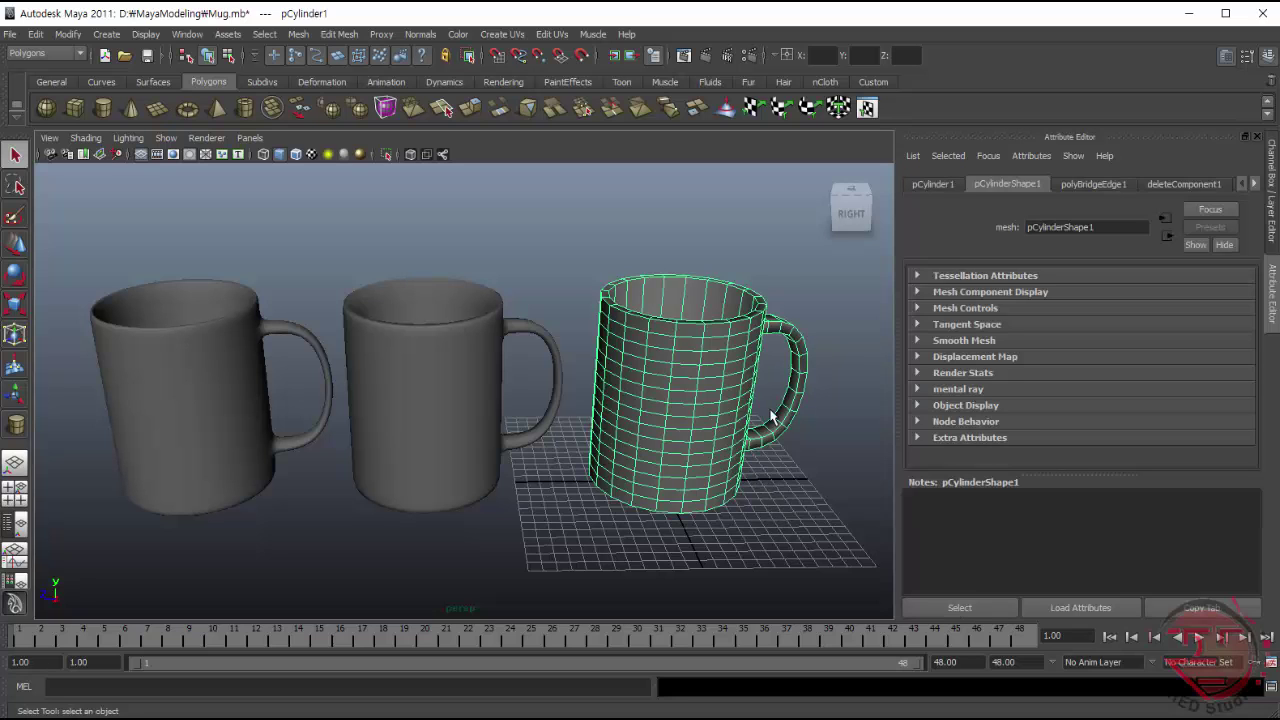
pyautogui.keyDown('alt'); pyautogui.moveTo(781, 475); pyautogui.dragTo(777, 457); pyautogui.keyUp('alt')
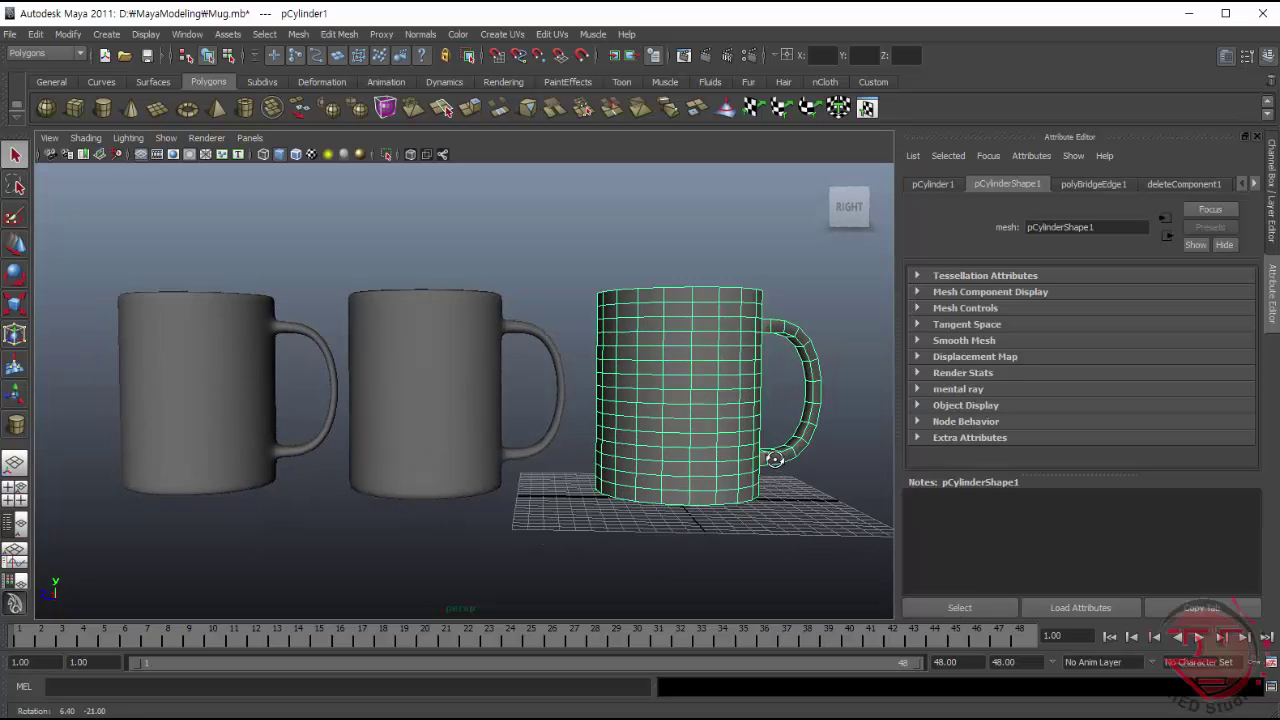
pyautogui.rightClick(667, 412)
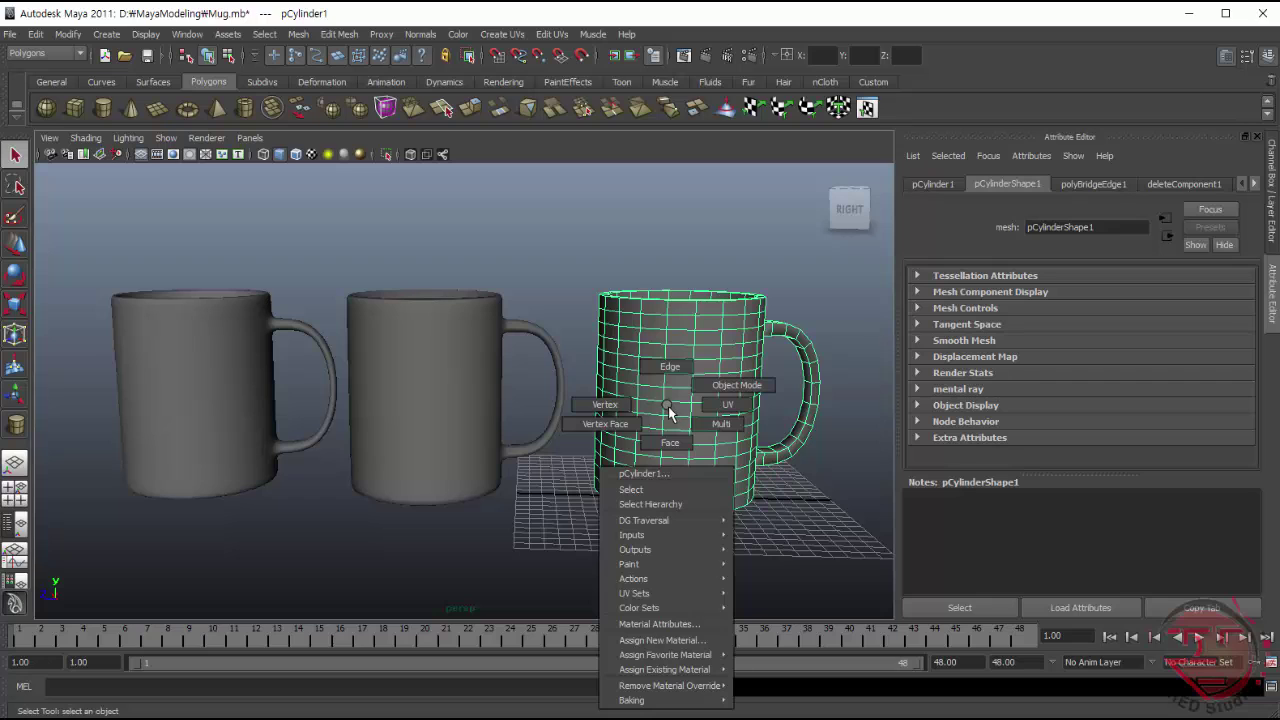
pyautogui.click(670, 443)
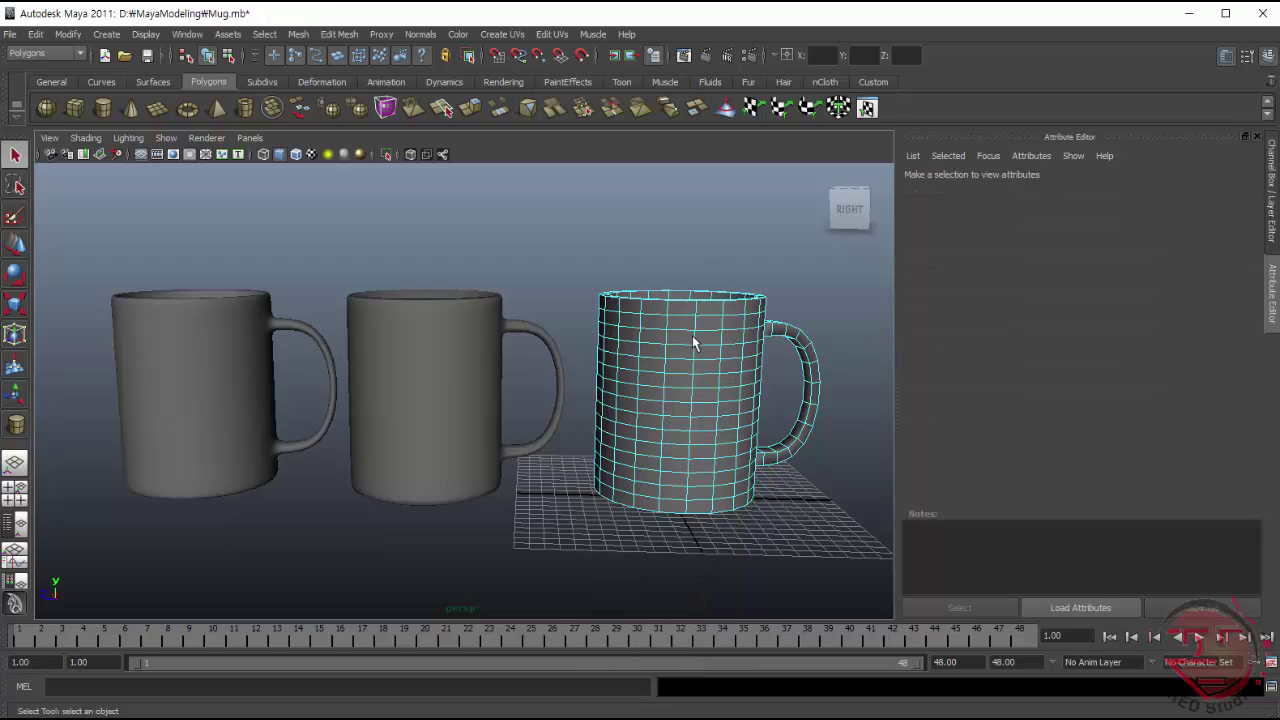
pyautogui.rightClick(686, 379)
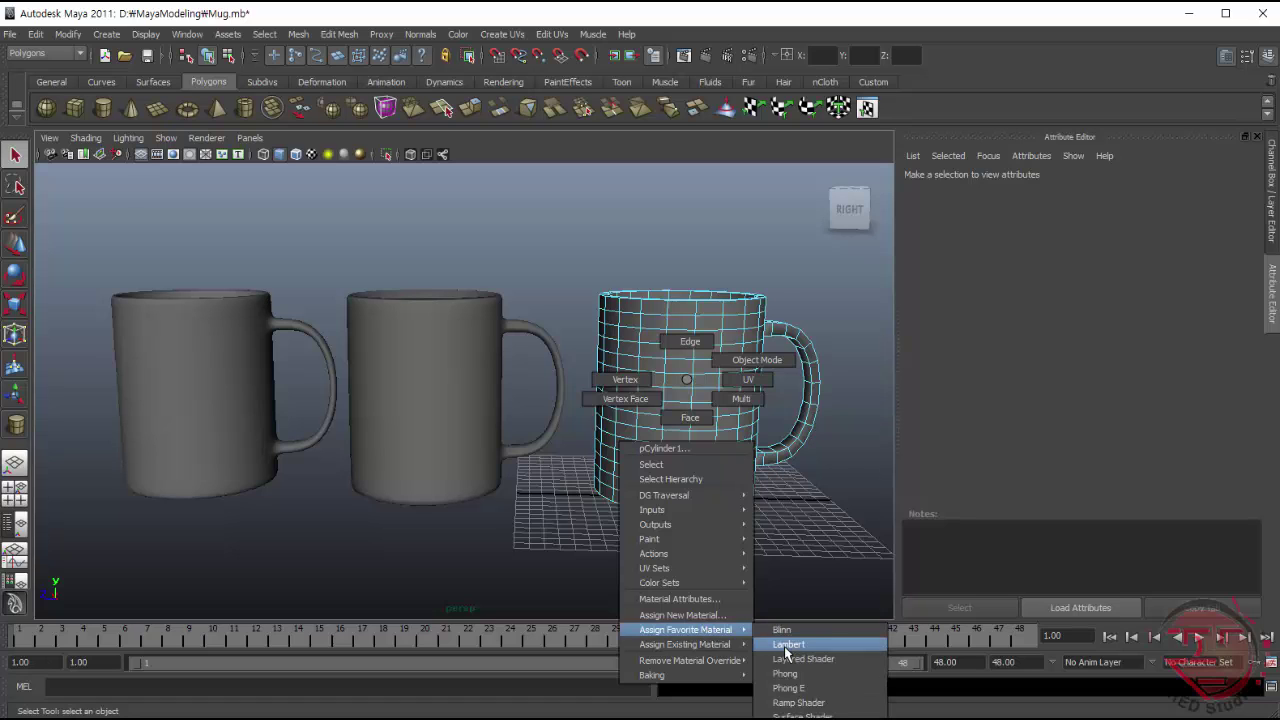
pyautogui.click(775, 641)
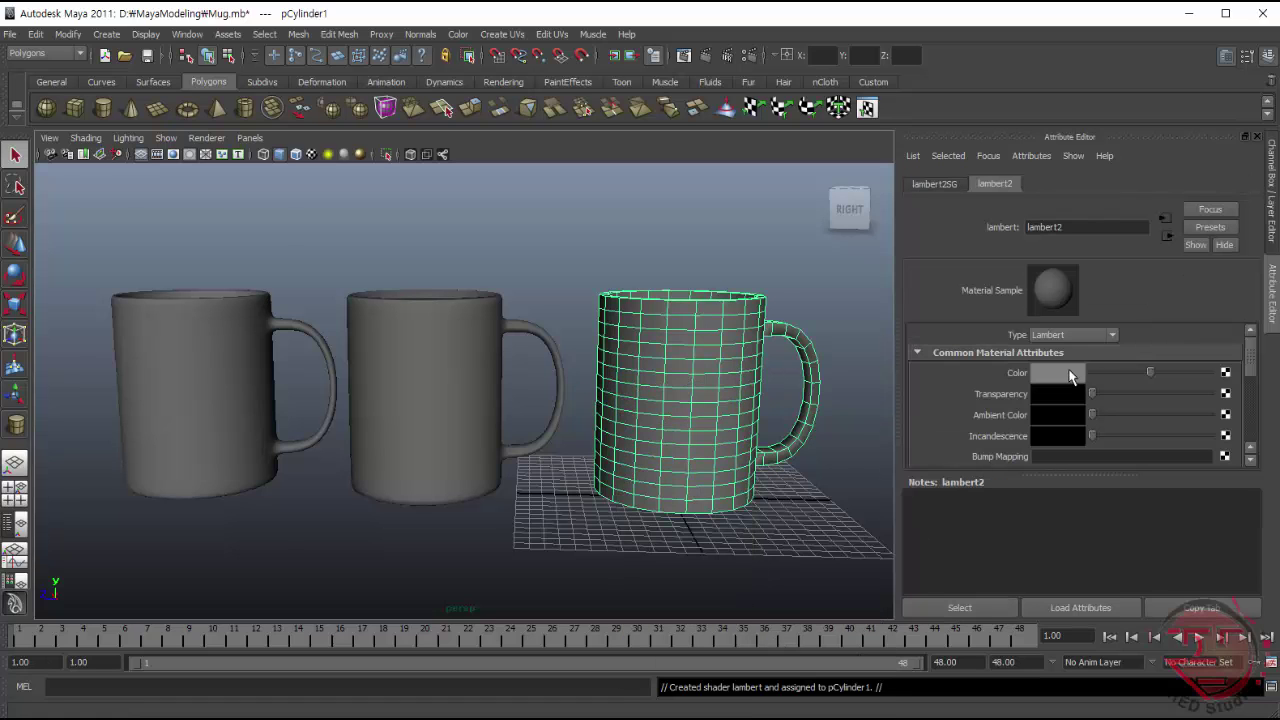
# - Set the Lambert's Color to white in the Color Chooser and reselect the mug
pyautogui.click(1068, 372)
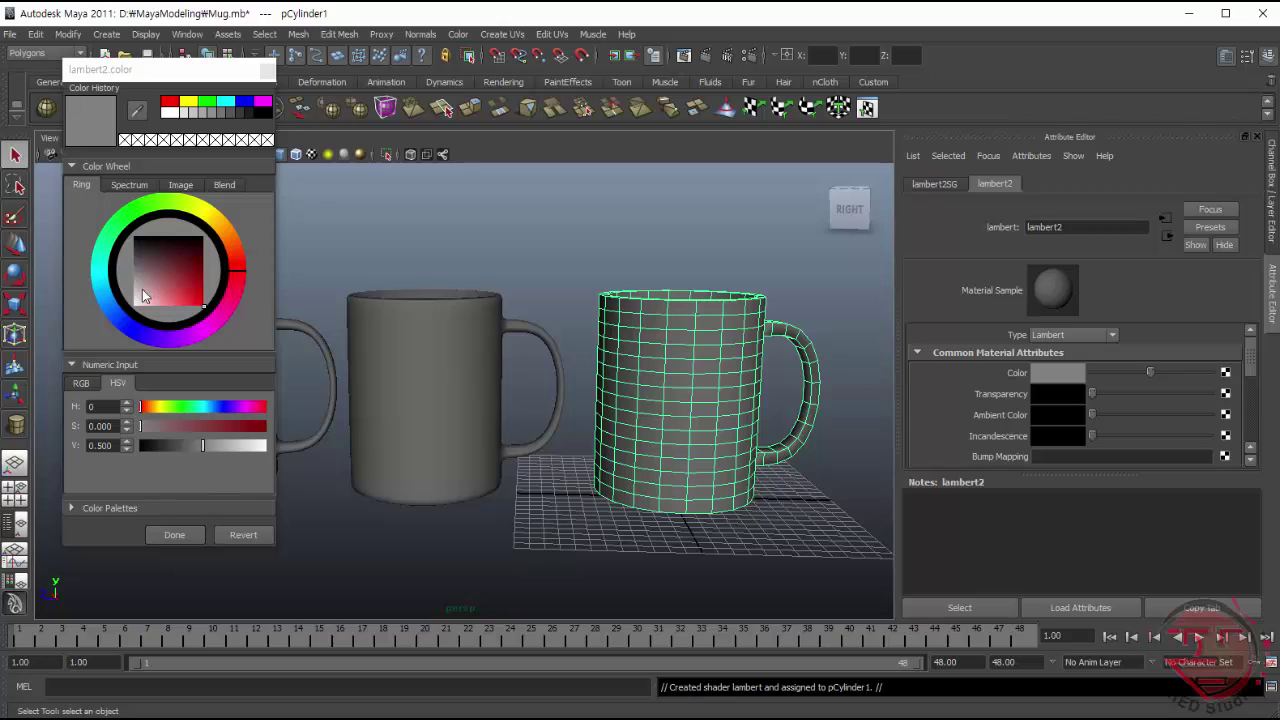
pyautogui.click(166, 114)
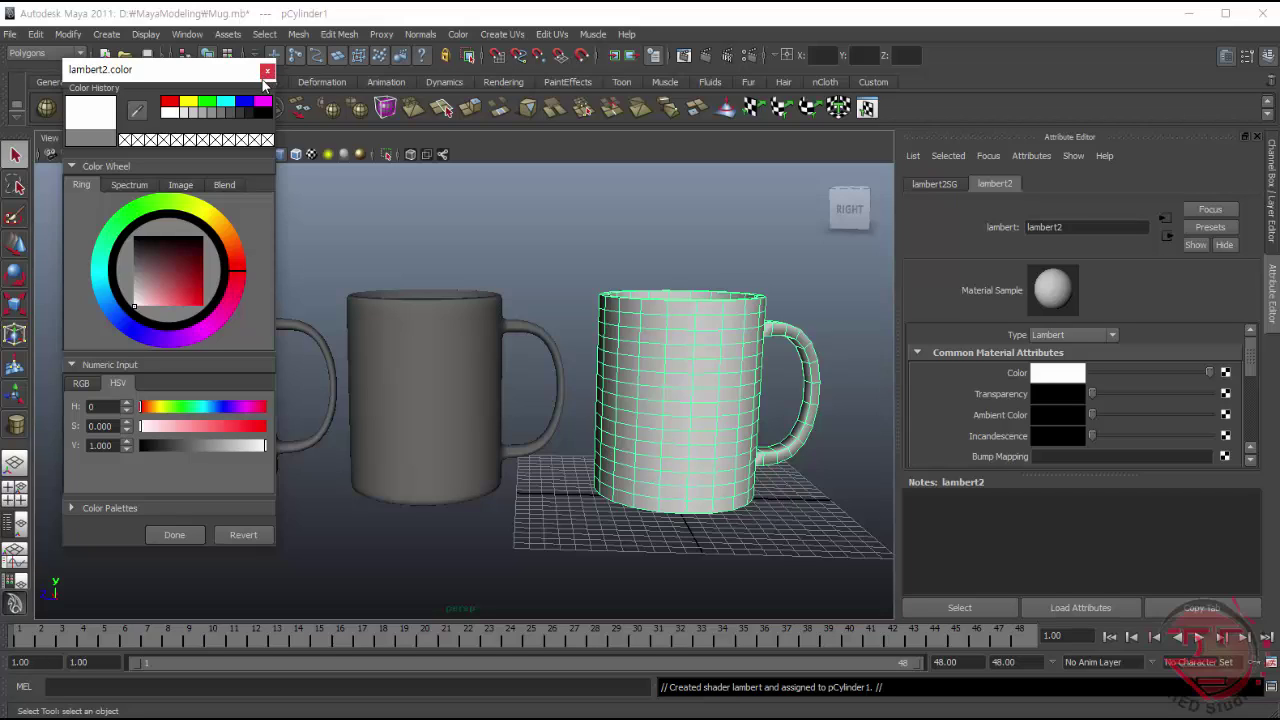
pyautogui.click(184, 187)
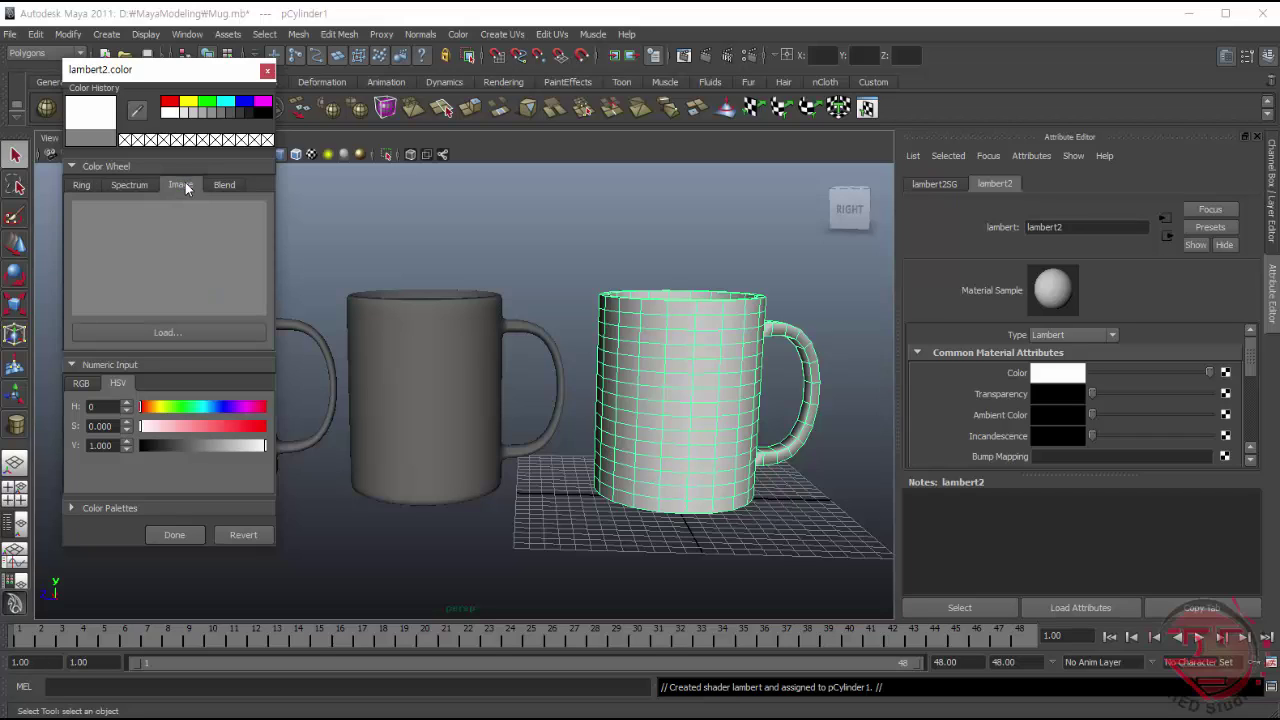
pyautogui.click(166, 332)
pyautogui.click(948, 148)
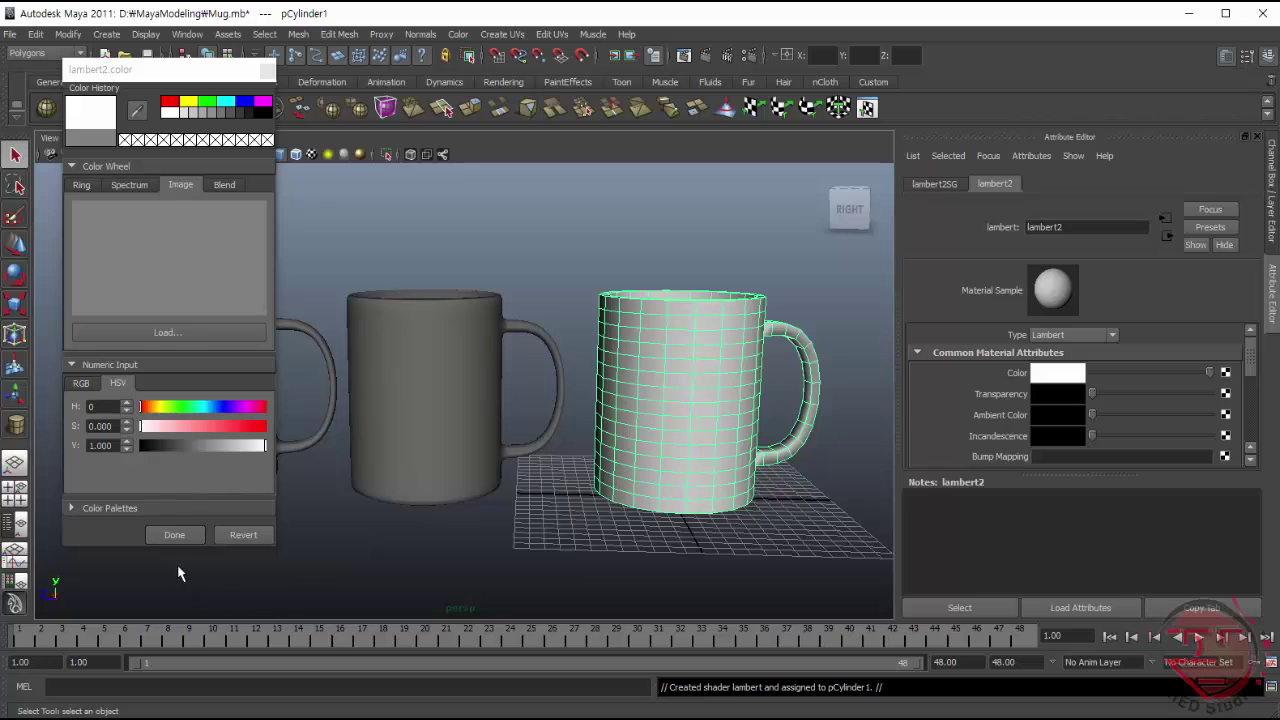
pyautogui.click(175, 535)
pyautogui.click(808, 558)
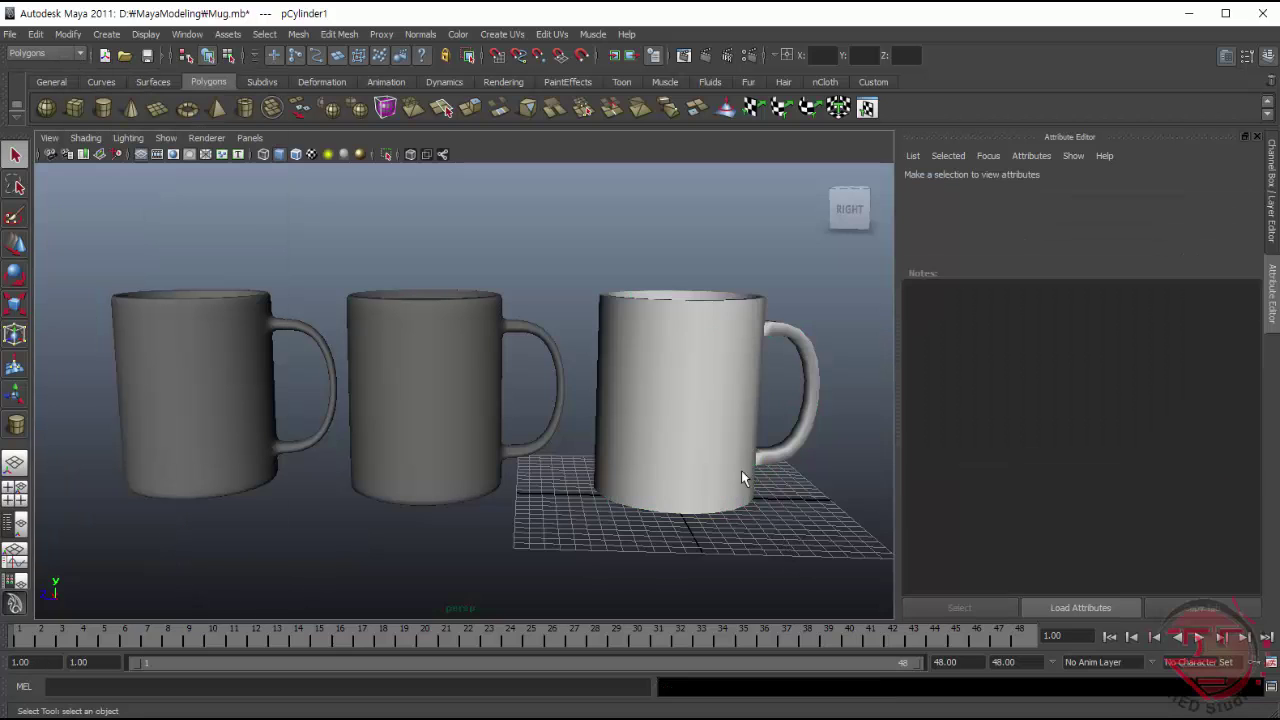
pyautogui.click(698, 418)
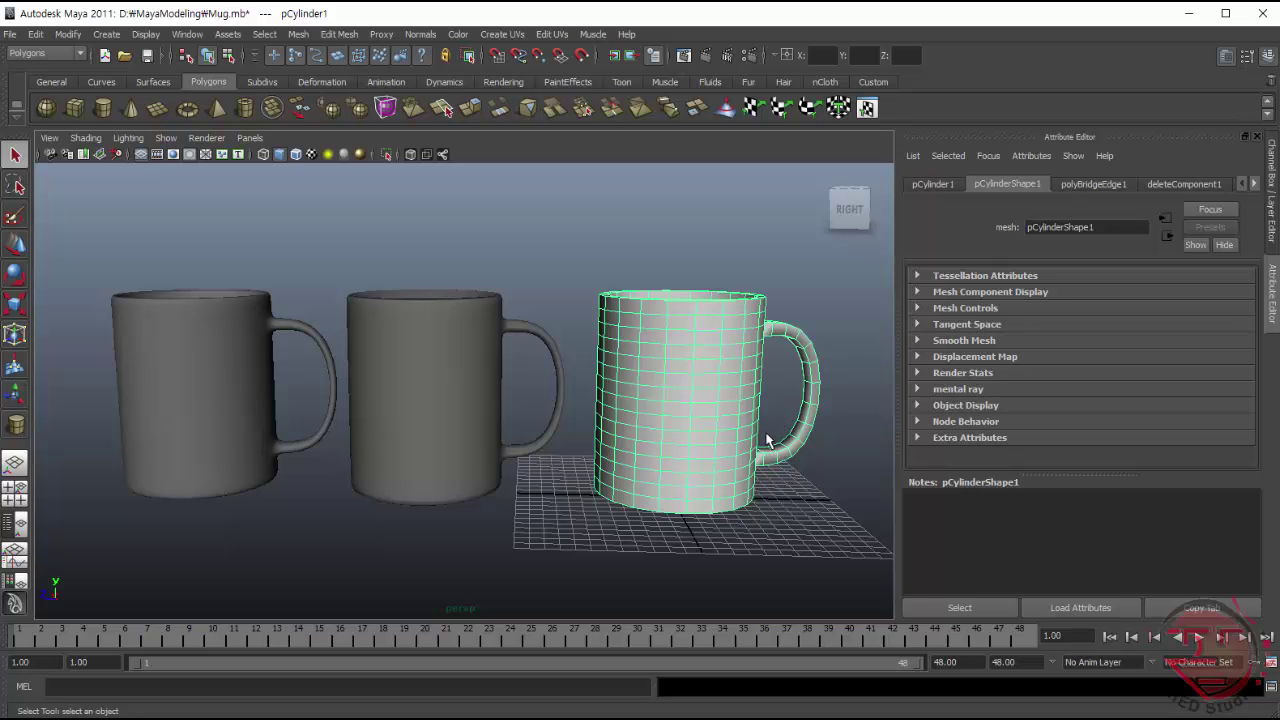
pyautogui.moveTo(770, 438)
pyautogui.keyDown('alt'); pyautogui.mouseDown()
pyautogui.moveTo(734, 413)
pyautogui.moveTo(752, 410)
pyautogui.mouseUp(); pyautogui.keyUp('alt')
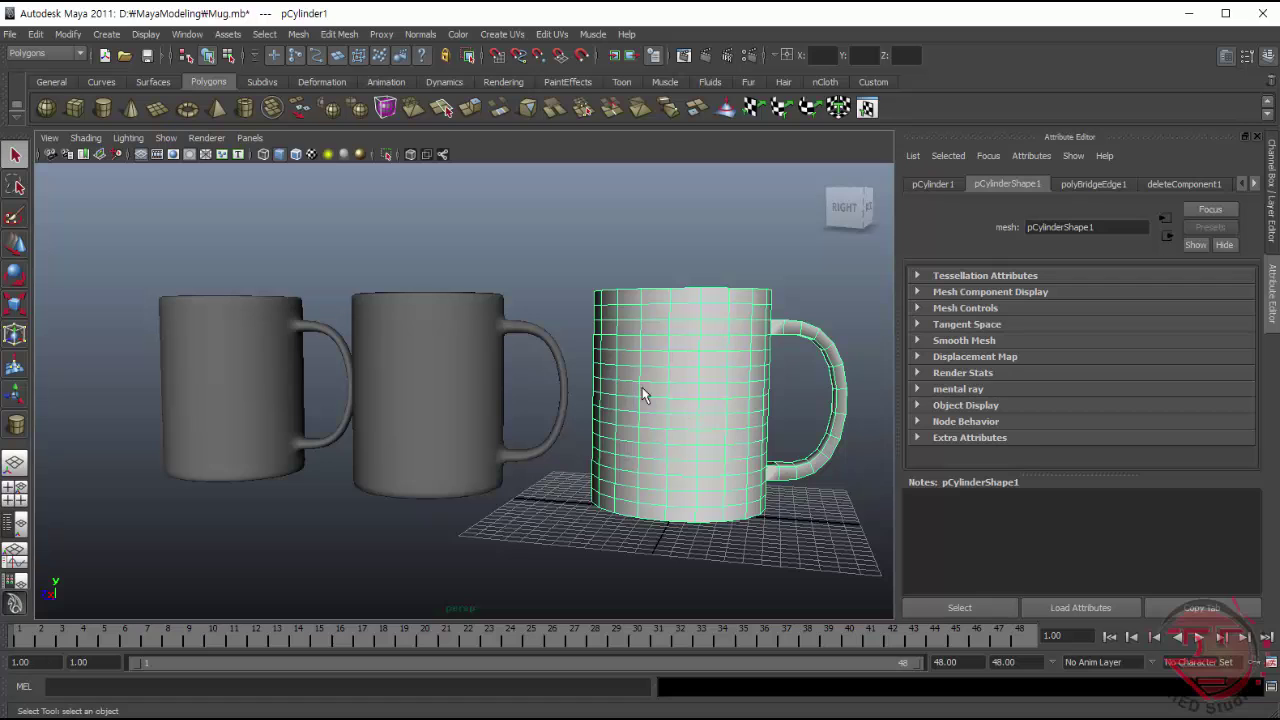
pyautogui.moveTo(771, 409)
pyautogui.keyDown('alt'); pyautogui.mouseDown()
pyautogui.moveTo(733, 414)
pyautogui.moveTo(691, 466)
pyautogui.moveTo(650, 470)
pyautogui.mouseUp(); pyautogui.keyUp('alt')
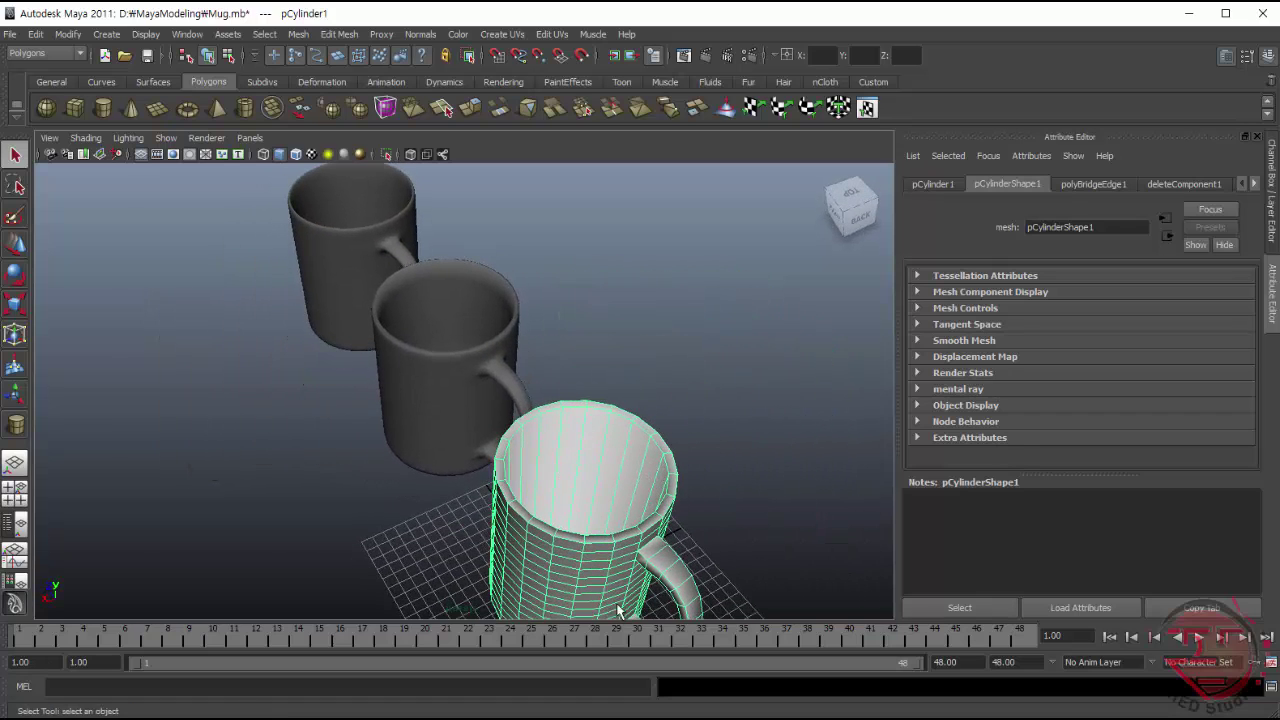
pyautogui.moveTo(618, 610)
pyautogui.keyDown('alt'); pyautogui.mouseDown()
pyautogui.moveTo(714, 486)
pyautogui.moveTo(771, 537)
pyautogui.moveTo(789, 500)
pyautogui.mouseUp(); pyautogui.keyUp('alt')
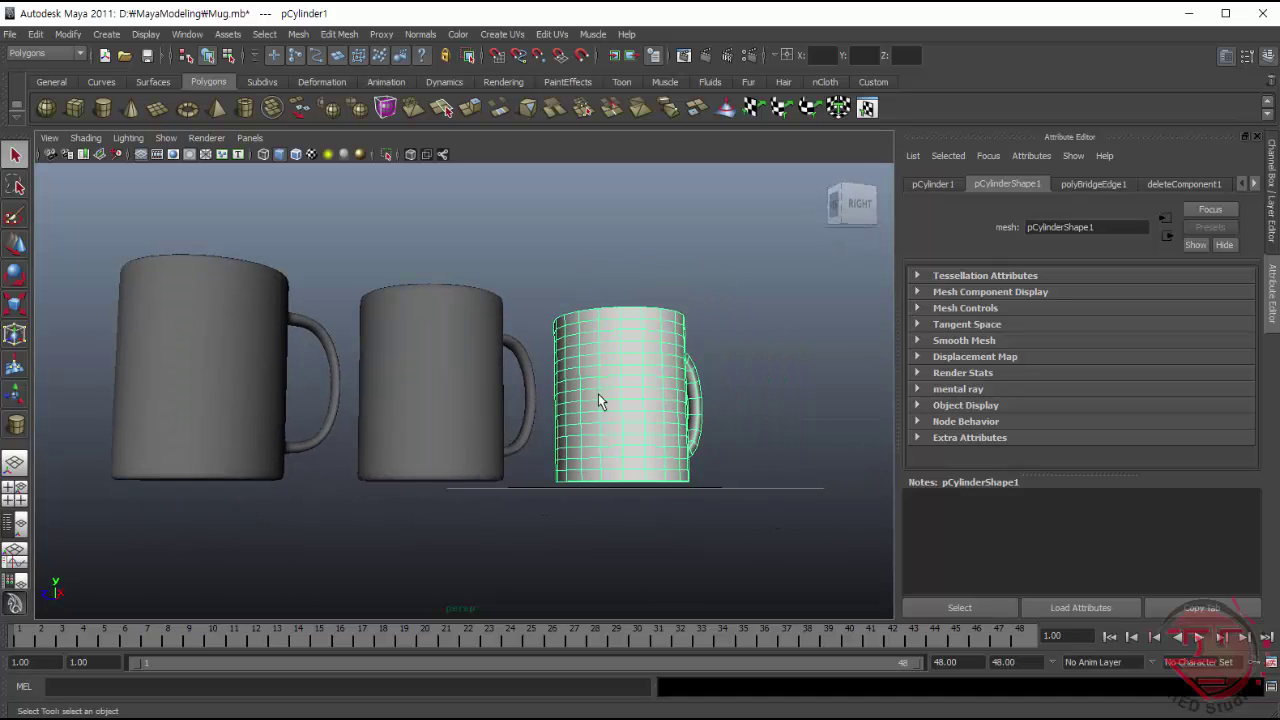
pyautogui.moveTo(726, 452)
pyautogui.keyDown('alt'); pyautogui.mouseDown()
pyautogui.moveTo(597, 451)
pyautogui.moveTo(630, 466)
pyautogui.mouseUp(); pyautogui.keyUp('alt')
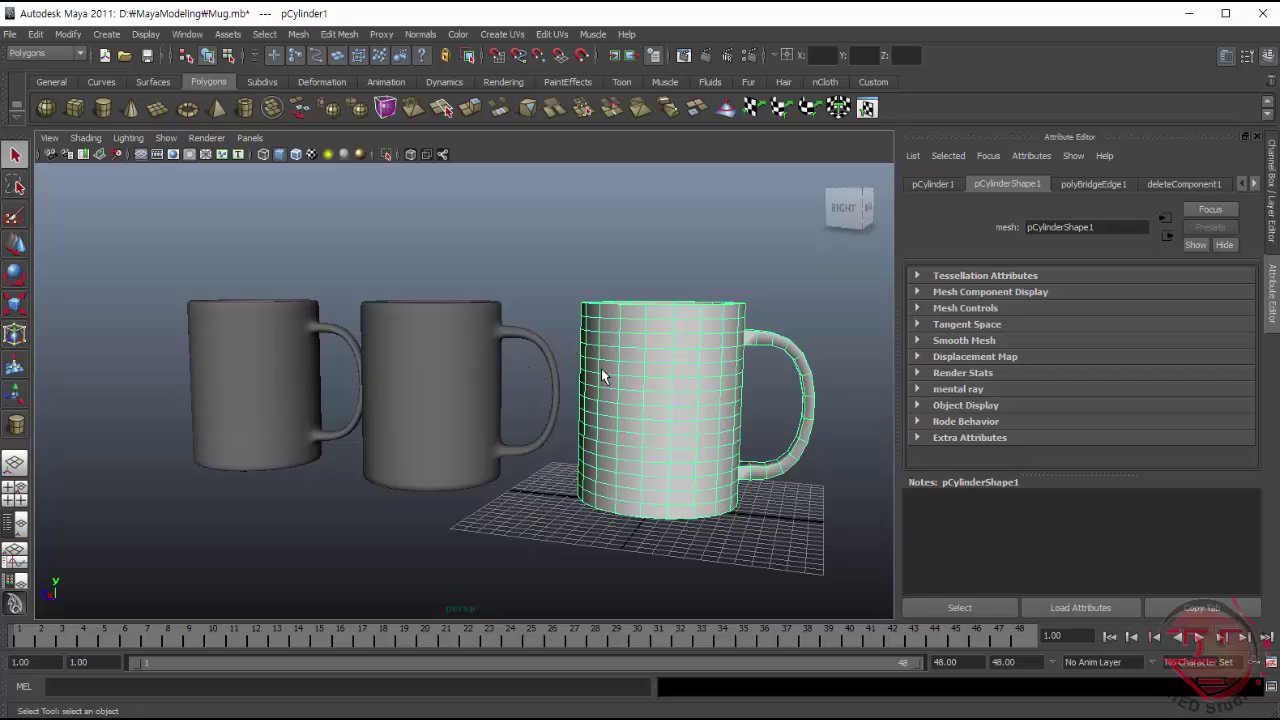
# - Paint-select the white mug's front faces in Face mode, then return to the Select tool
pyautogui.click(15, 216)
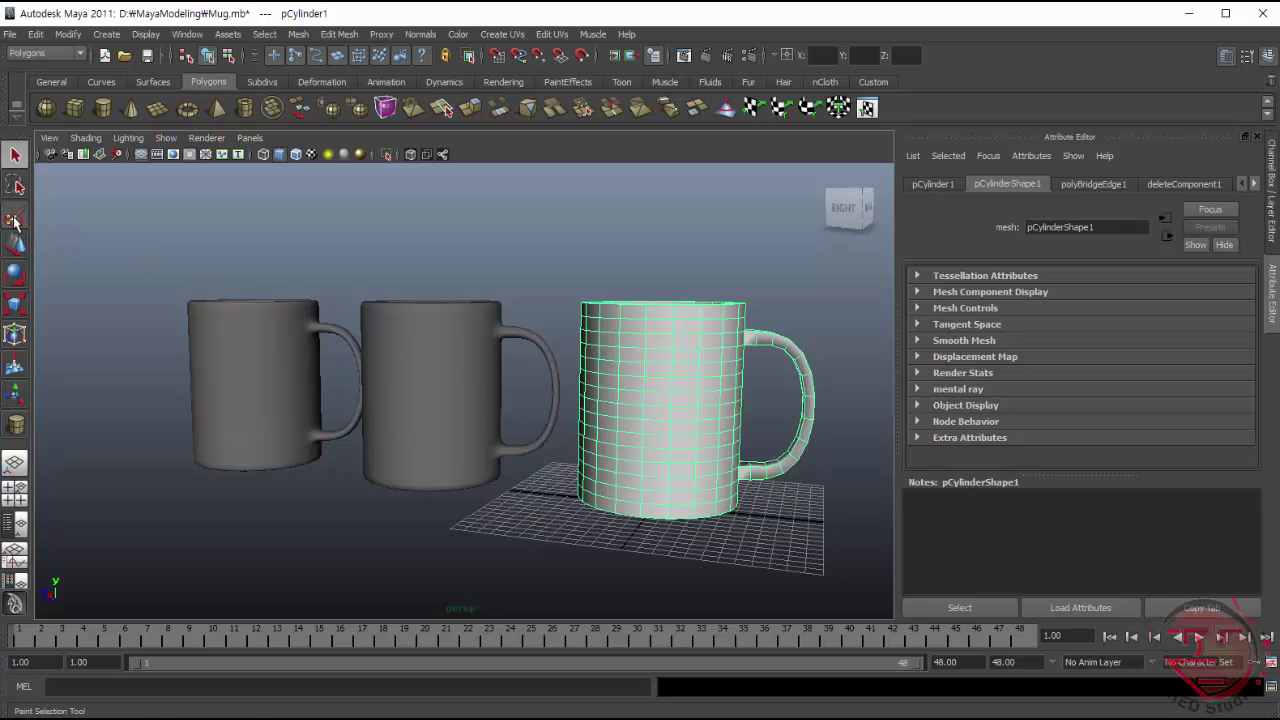
pyautogui.moveTo(603, 338); pyautogui.dragTo(590, 371, button='right')
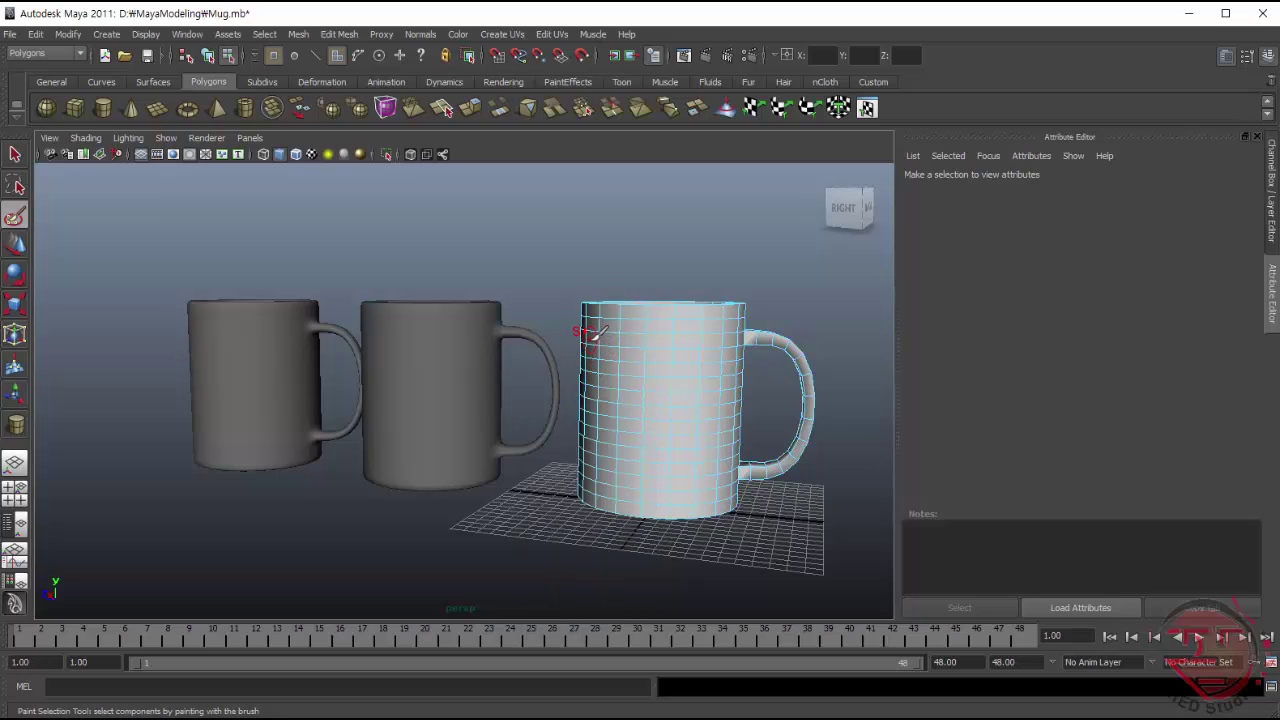
pyautogui.moveTo(597, 343)
pyautogui.mouseDown()
pyautogui.moveTo(596, 424)
pyautogui.moveTo(664, 476)
pyautogui.moveTo(730, 475)
pyautogui.moveTo(730, 462)
pyautogui.mouseUp()
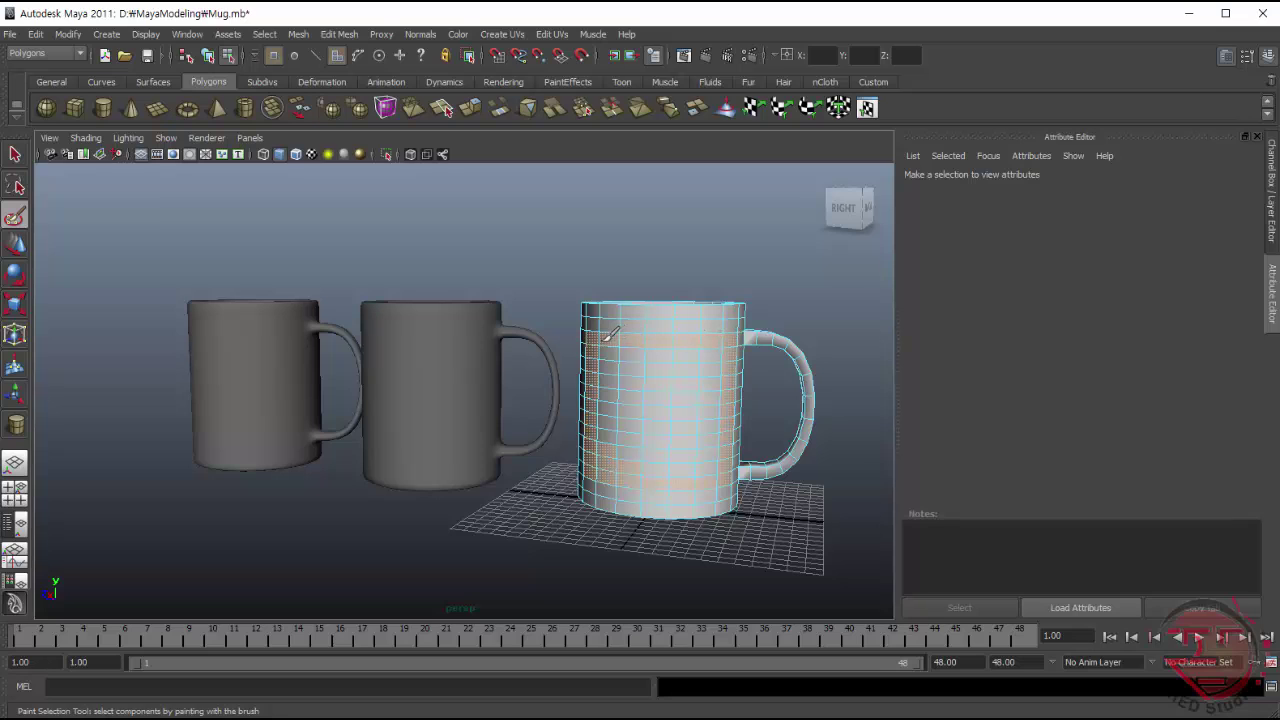
pyautogui.moveTo(612, 332)
pyautogui.mouseDown()
pyautogui.moveTo(621, 452)
pyautogui.moveTo(645, 357)
pyautogui.moveTo(663, 347)
pyautogui.moveTo(664, 466)
pyautogui.moveTo(690, 466)
pyautogui.moveTo(697, 347)
pyautogui.moveTo(714, 463)
pyautogui.moveTo(740, 448)
pyautogui.mouseUp()
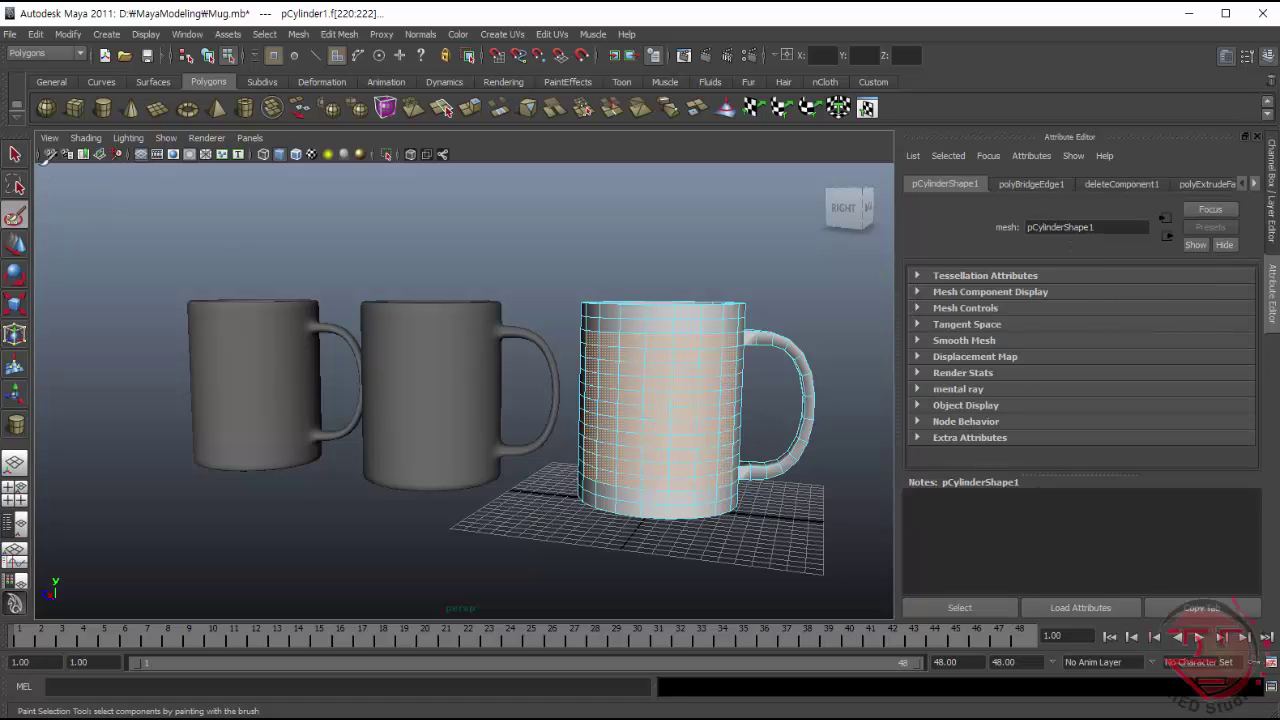
pyautogui.press('q')
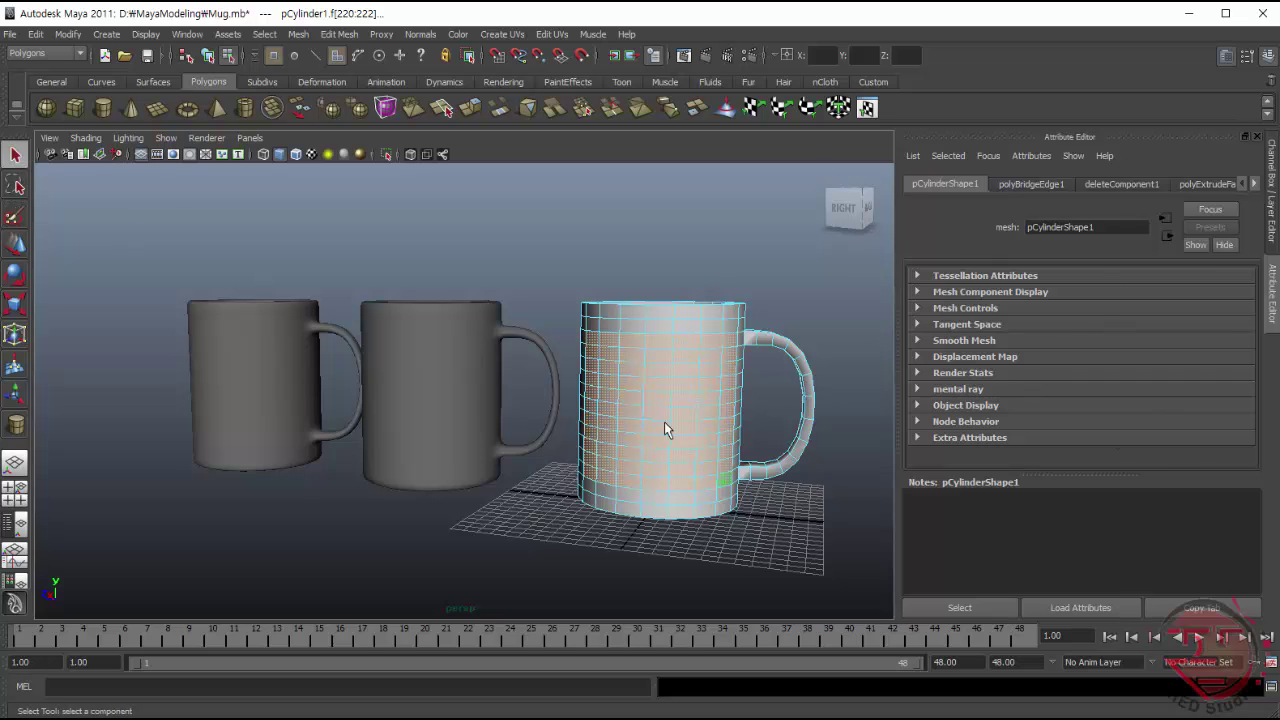
pyautogui.moveTo(661, 386); pyautogui.dragTo(684, 624, button='right')
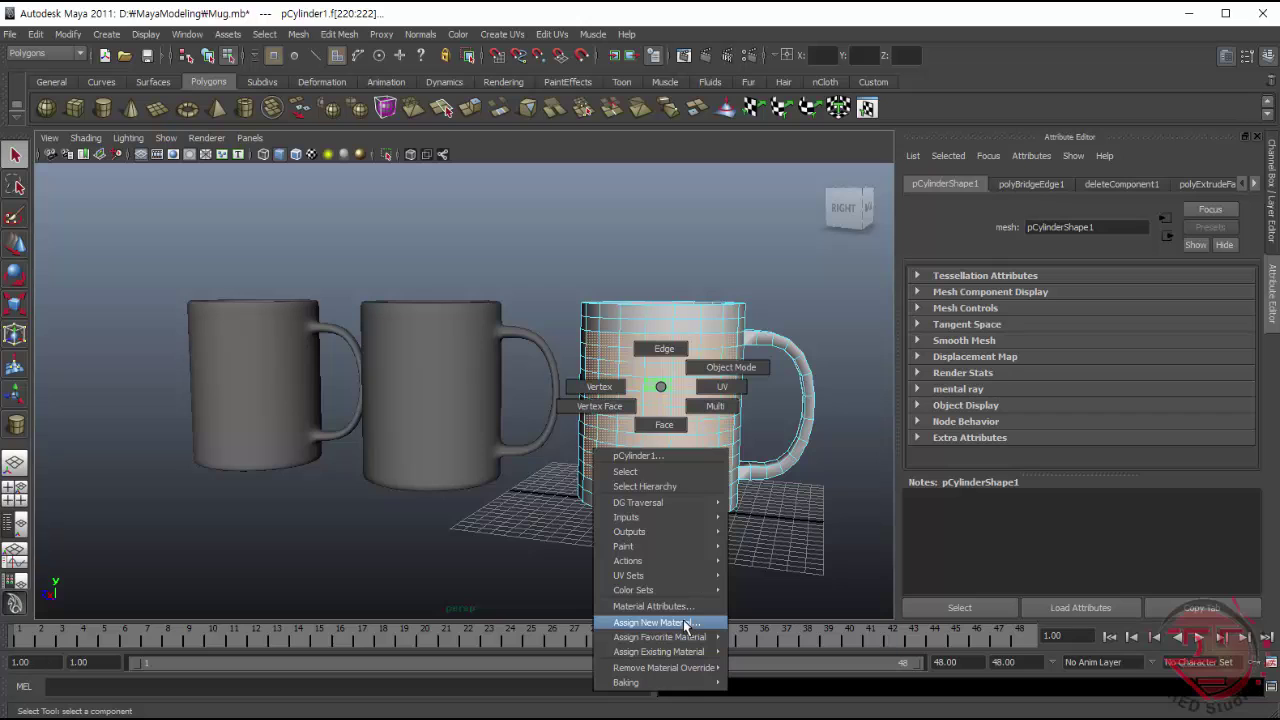
# - Assign the selected faces a new Lambert with a File texture on its Color
pyautogui.click(688, 624)
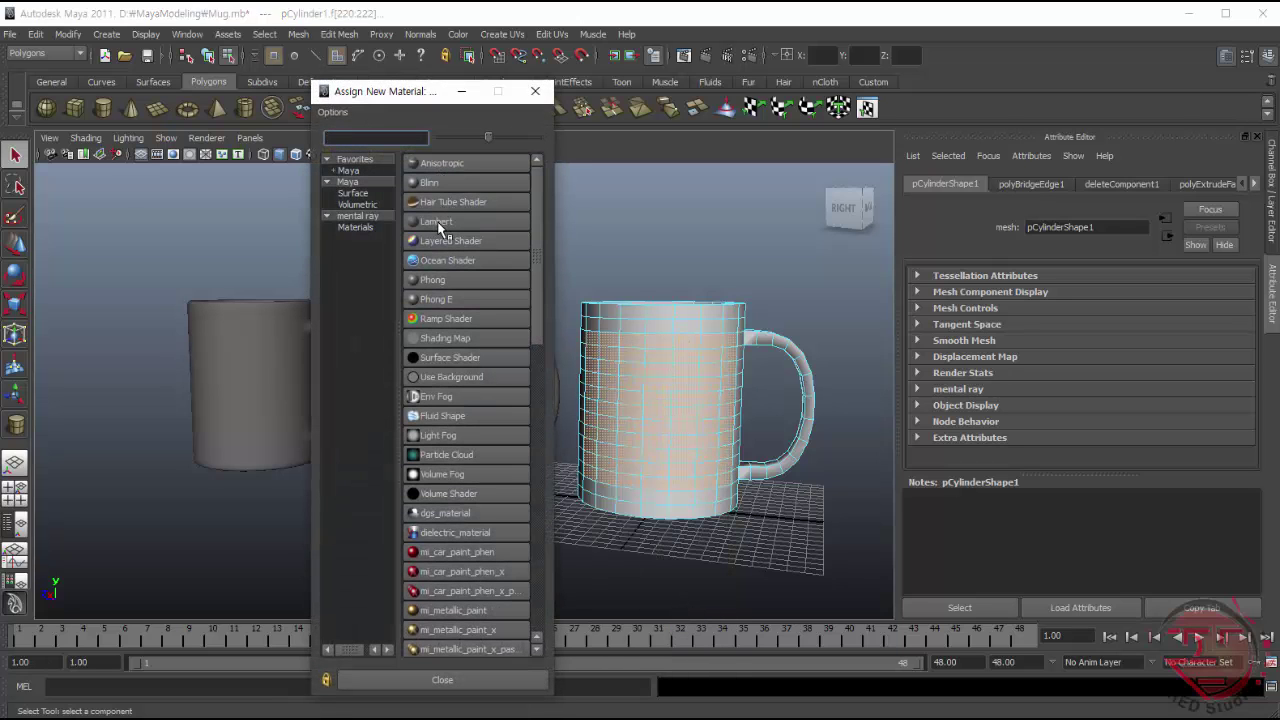
pyautogui.click(436, 221)
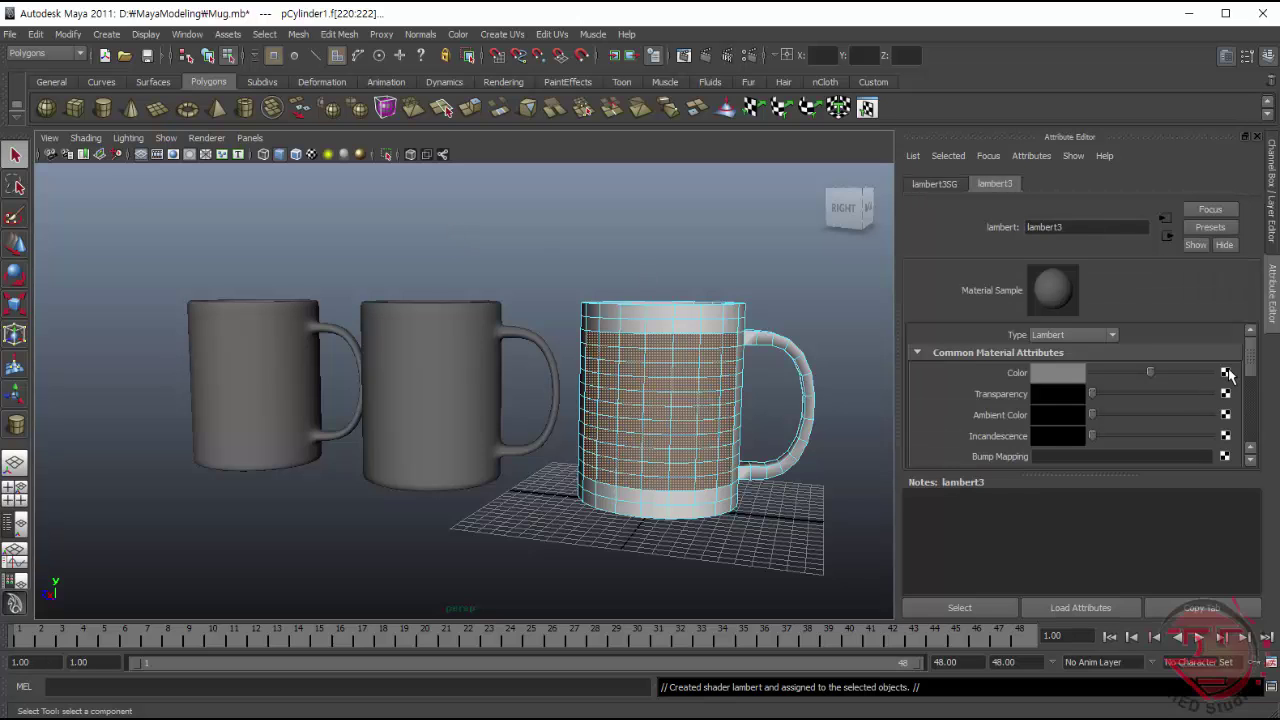
pyautogui.click(1224, 374)
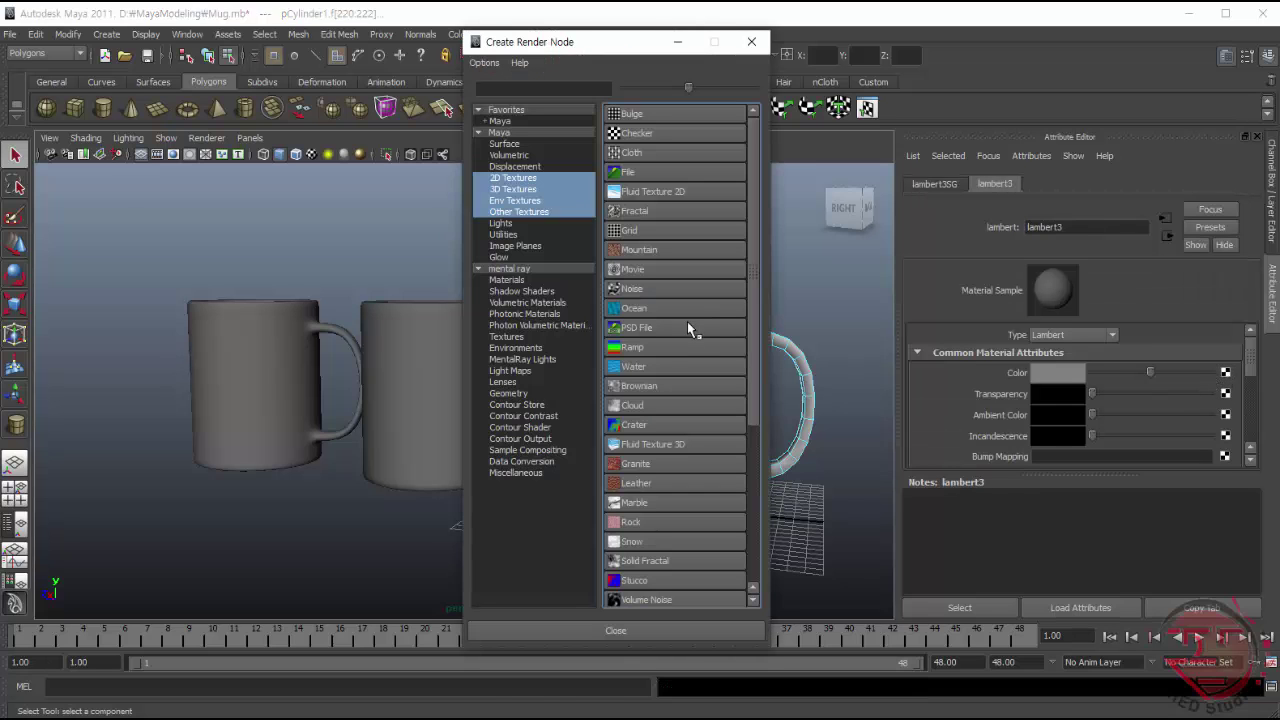
pyautogui.click(637, 179)
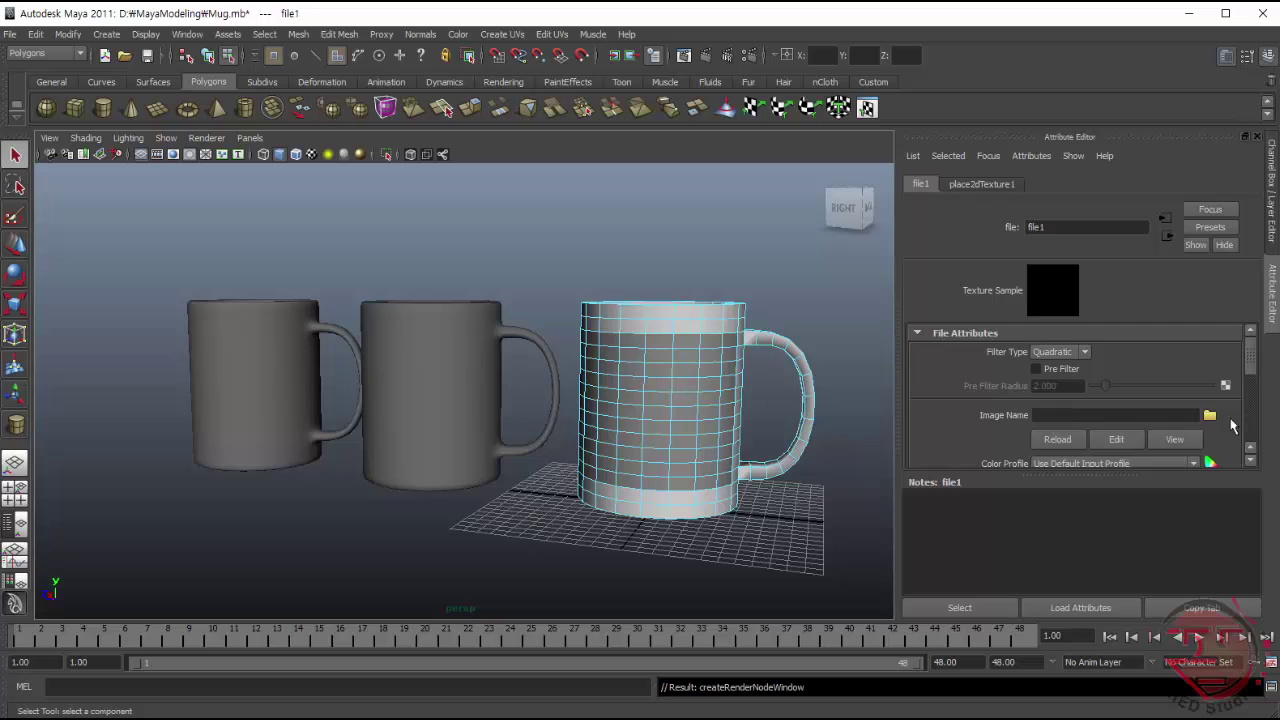
# - Load Dado.png into the file texture and turn on Textured viewport display
pyautogui.click(1210, 414)
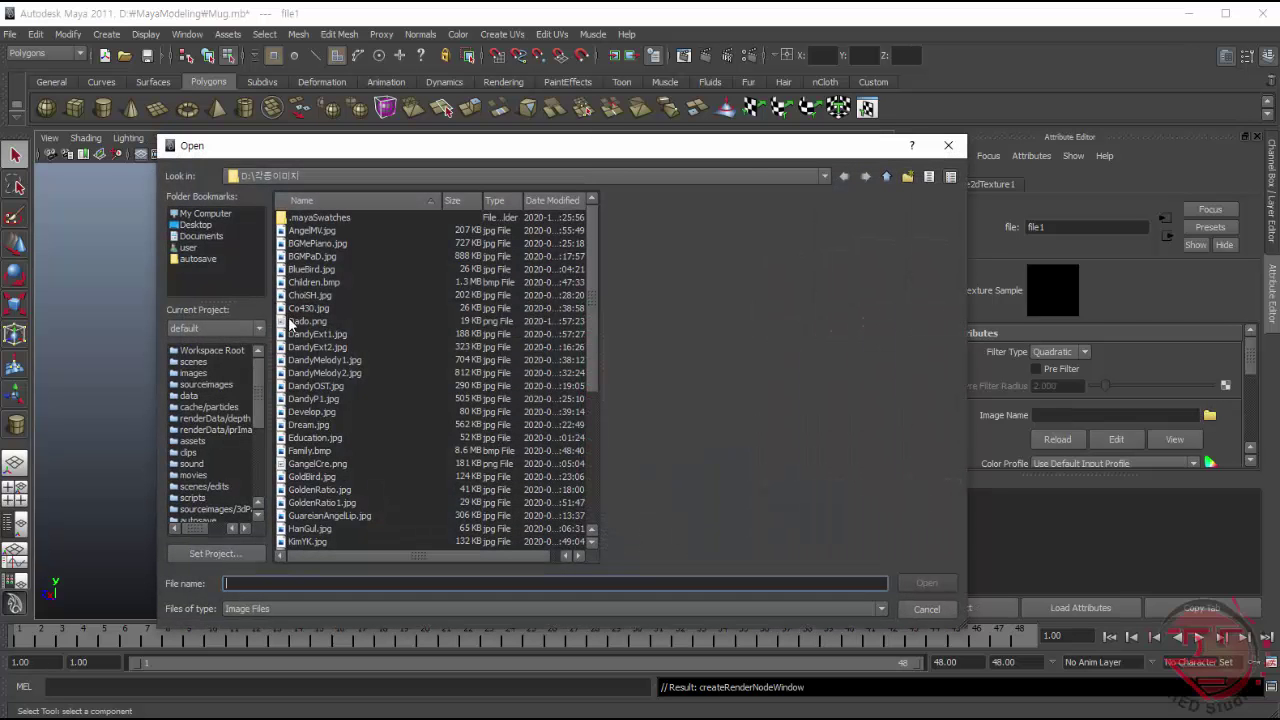
pyautogui.click(300, 321)
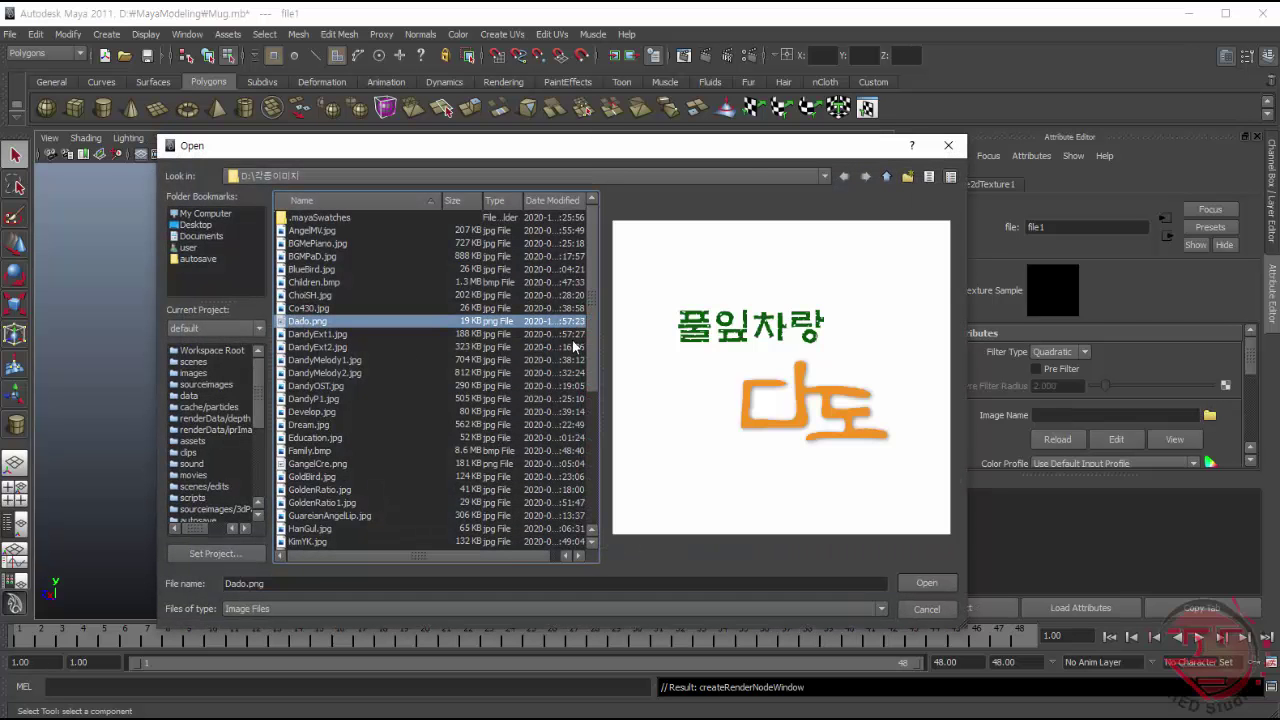
pyautogui.click(926, 582)
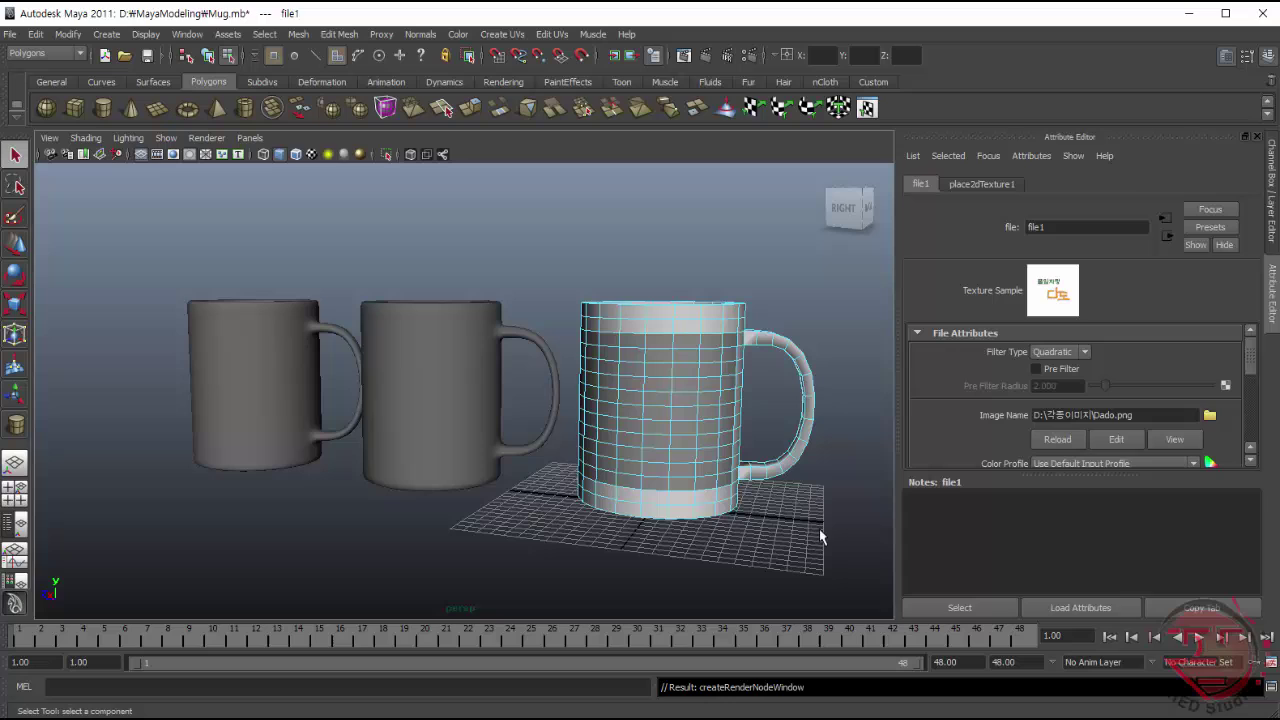
pyautogui.click(310, 154)
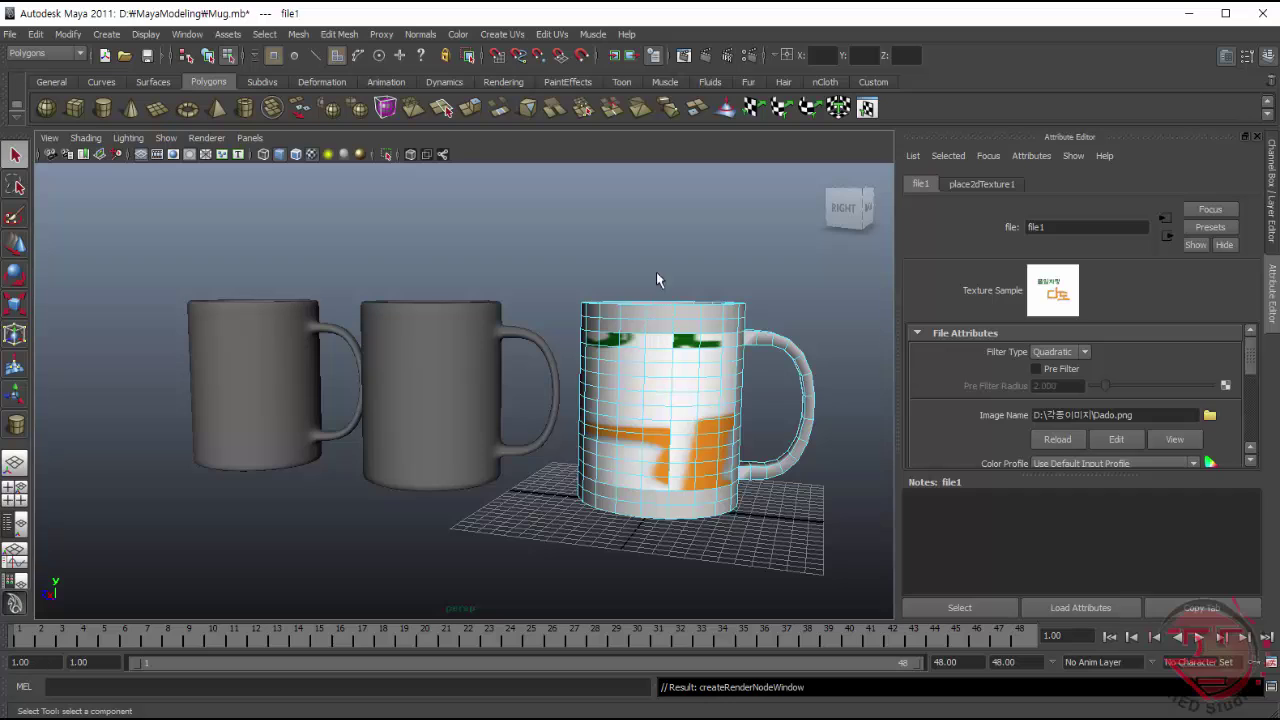
pyautogui.click(15, 216)
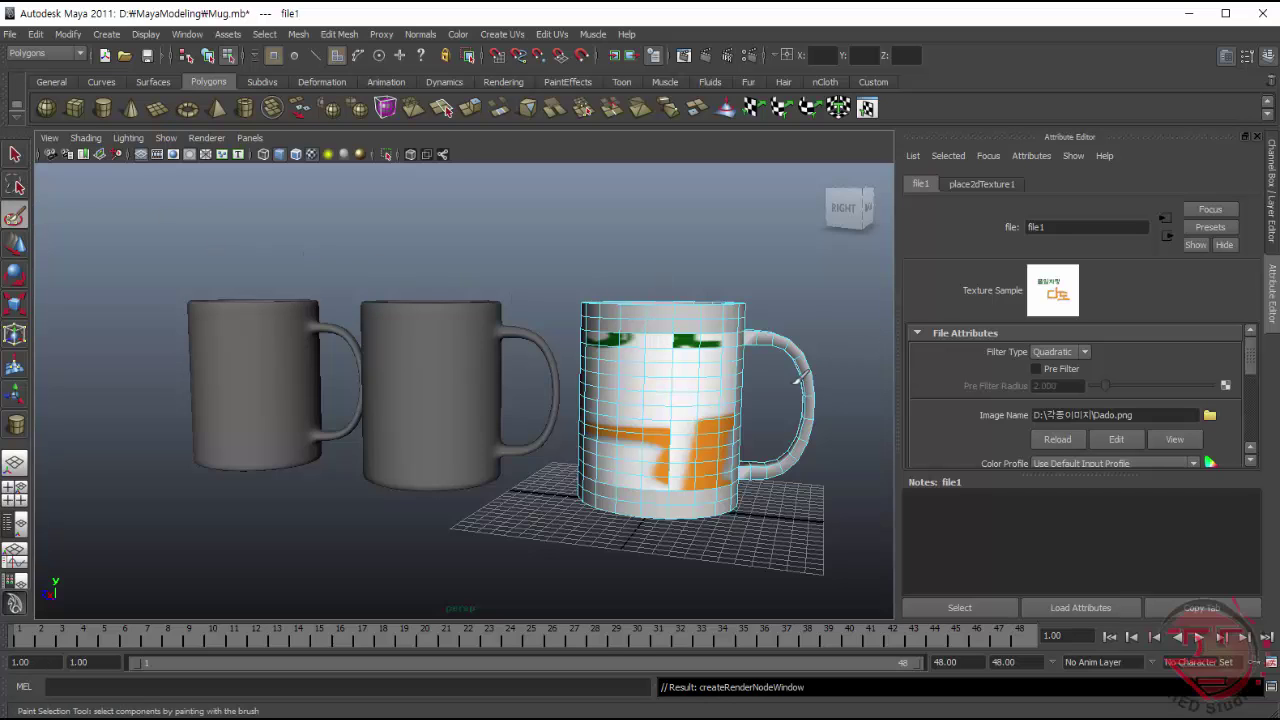
# - Paint-select the block of front faces where the Dado label sits, then return to Select
pyautogui.click(590, 334)
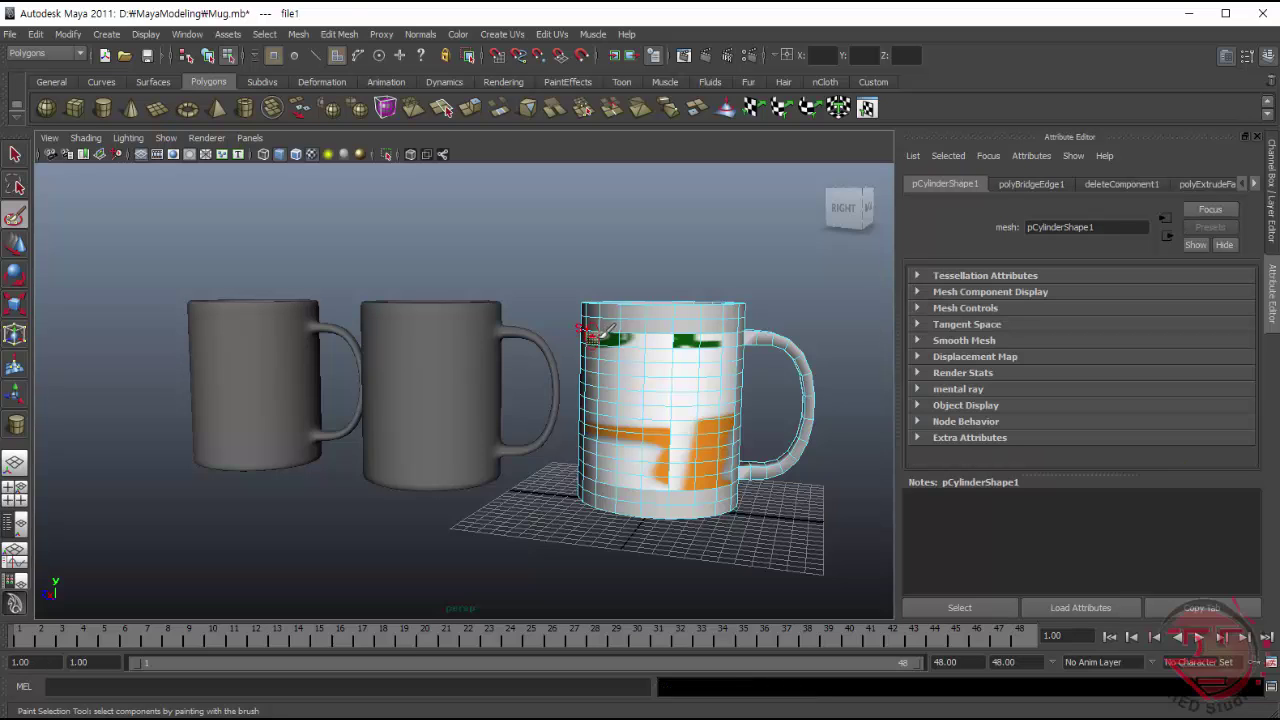
pyautogui.moveTo(598, 350)
pyautogui.mouseDown()
pyautogui.moveTo(600, 463)
pyautogui.moveTo(732, 470)
pyautogui.moveTo(740, 405)
pyautogui.mouseUp()
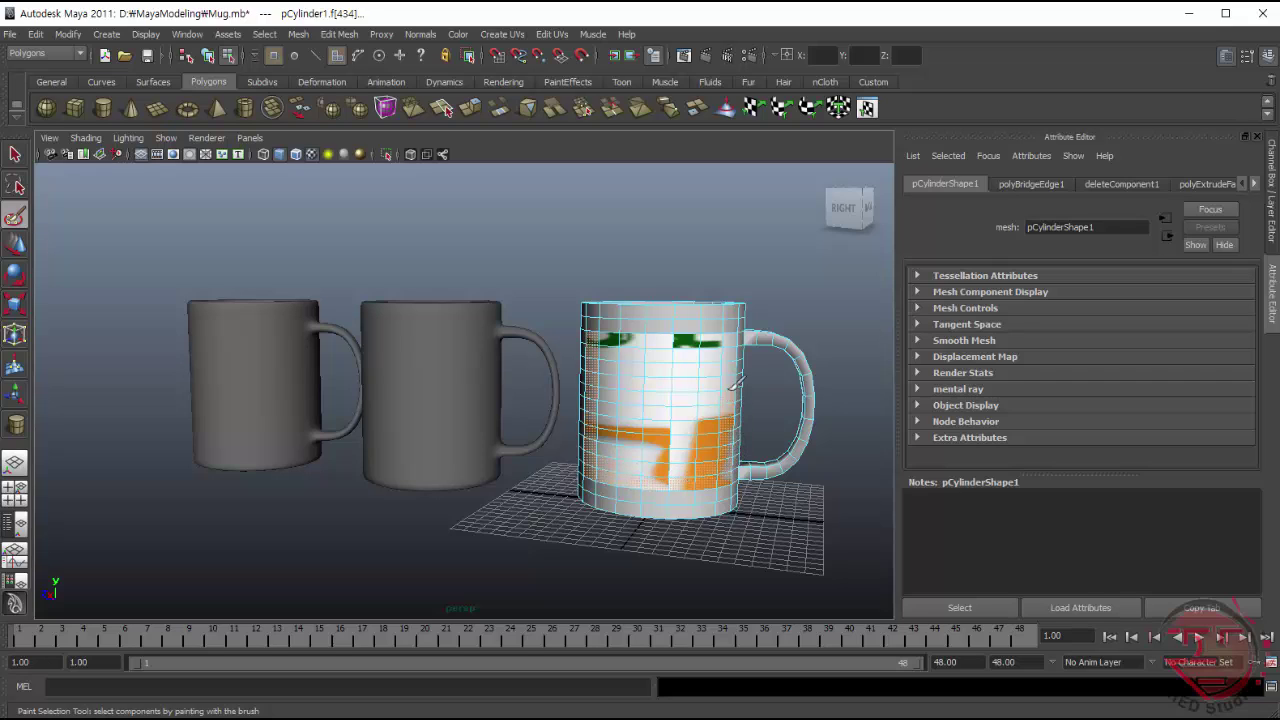
pyautogui.moveTo(738, 337); pyautogui.dragTo(613, 340)
pyautogui.moveTo(610, 390)
pyautogui.mouseDown()
pyautogui.moveTo(611, 451)
pyautogui.moveTo(702, 461)
pyautogui.mouseUp()
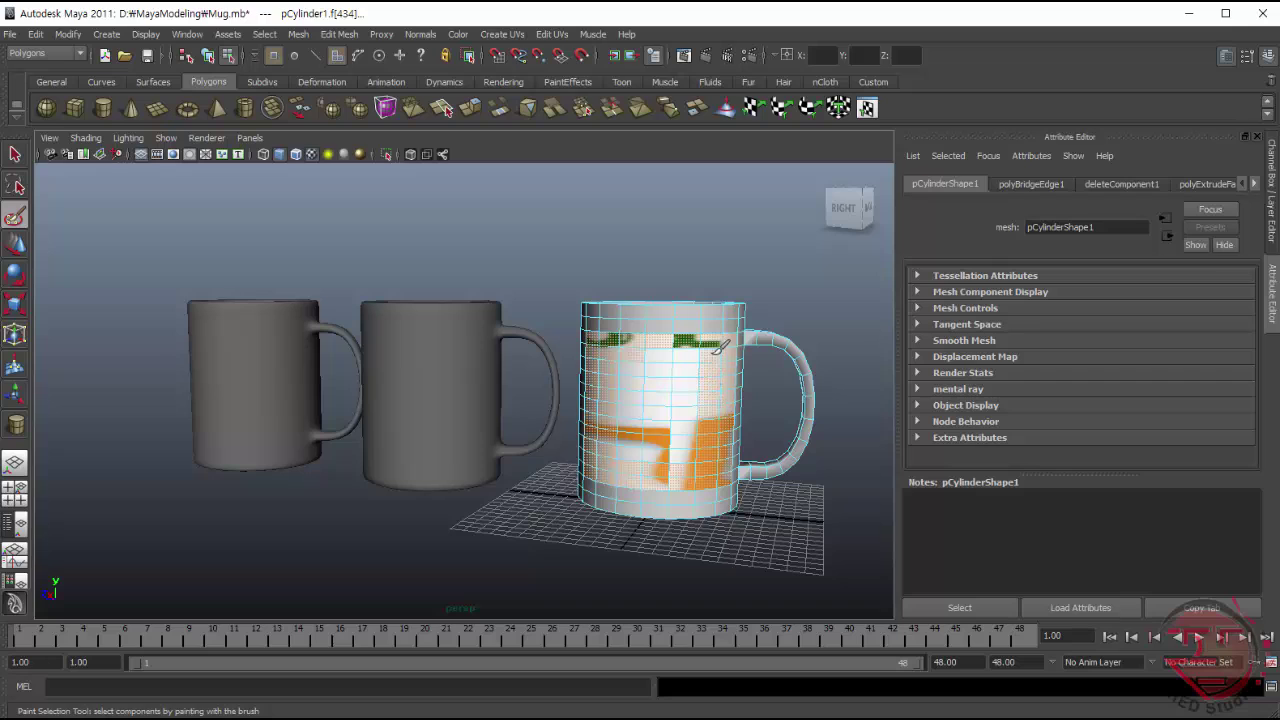
pyautogui.moveTo(645, 362)
pyautogui.mouseDown()
pyautogui.moveTo(627, 393)
pyautogui.moveTo(638, 450)
pyautogui.moveTo(662, 417)
pyautogui.moveTo(662, 362)
pyautogui.moveTo(690, 375)
pyautogui.moveTo(690, 458)
pyautogui.moveTo(636, 424)
pyautogui.moveTo(652, 374)
pyautogui.moveTo(638, 414)
pyautogui.moveTo(700, 417)
pyautogui.mouseUp()
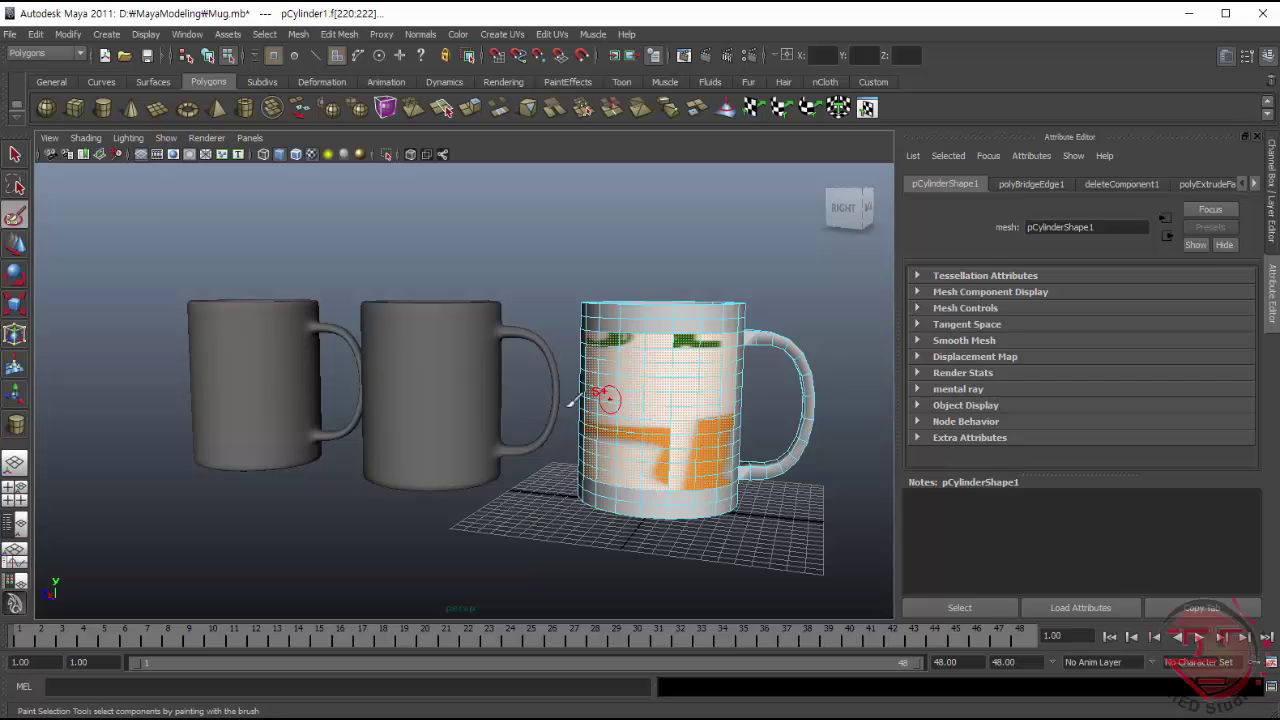
pyautogui.click(16, 155)
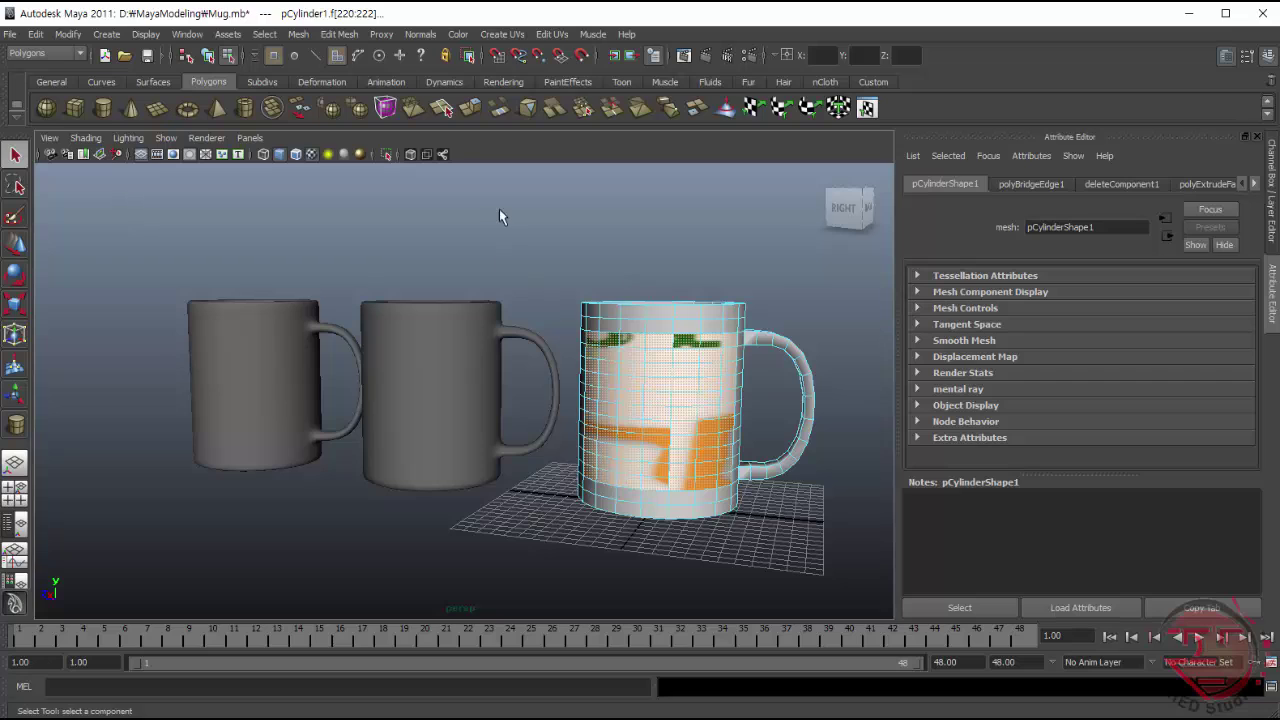
# - Apply a Z-axis planar UV projection to the selected faces from the Planar Mapping options
pyautogui.click(512, 36)
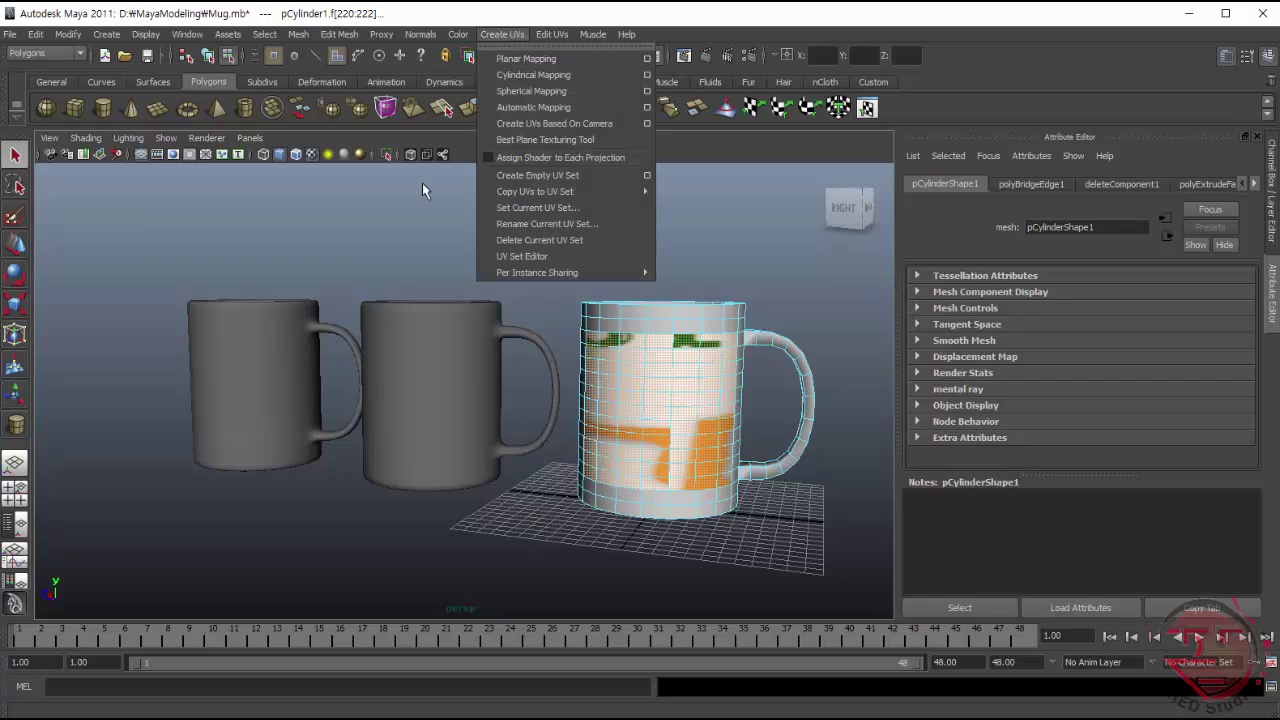
pyautogui.click(648, 59)
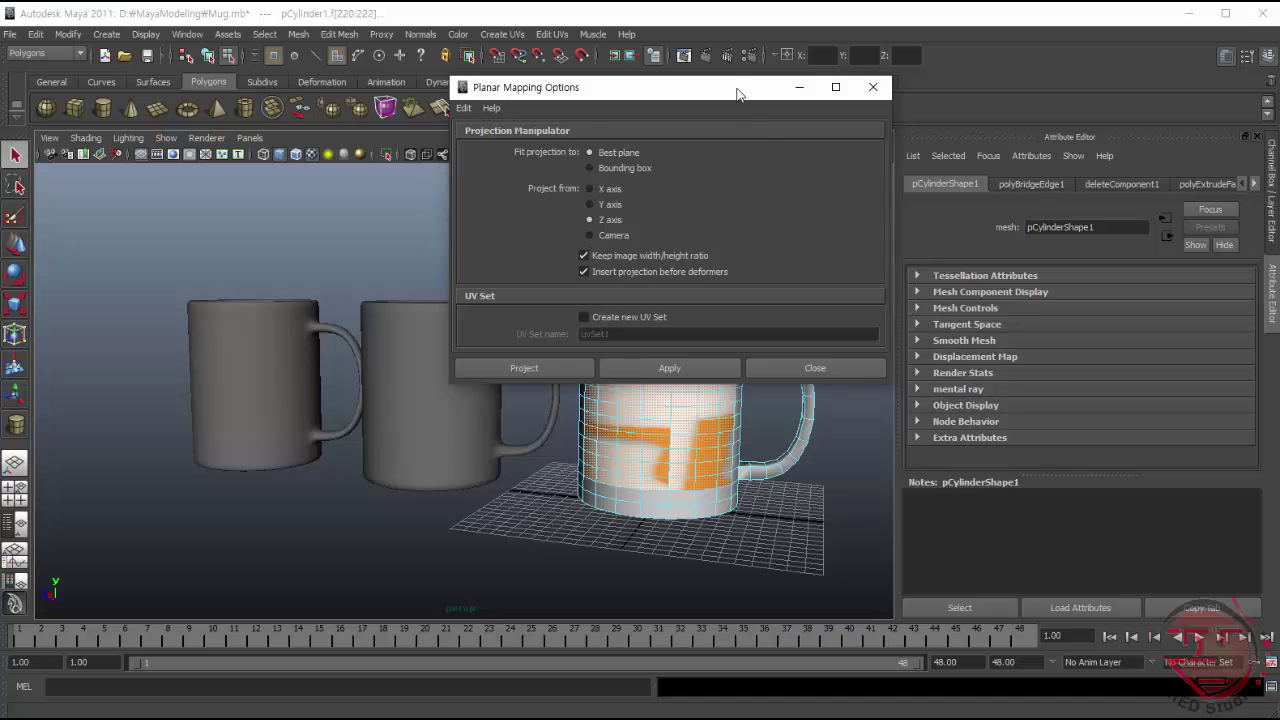
pyautogui.moveTo(736, 93); pyautogui.dragTo(1028, 183)
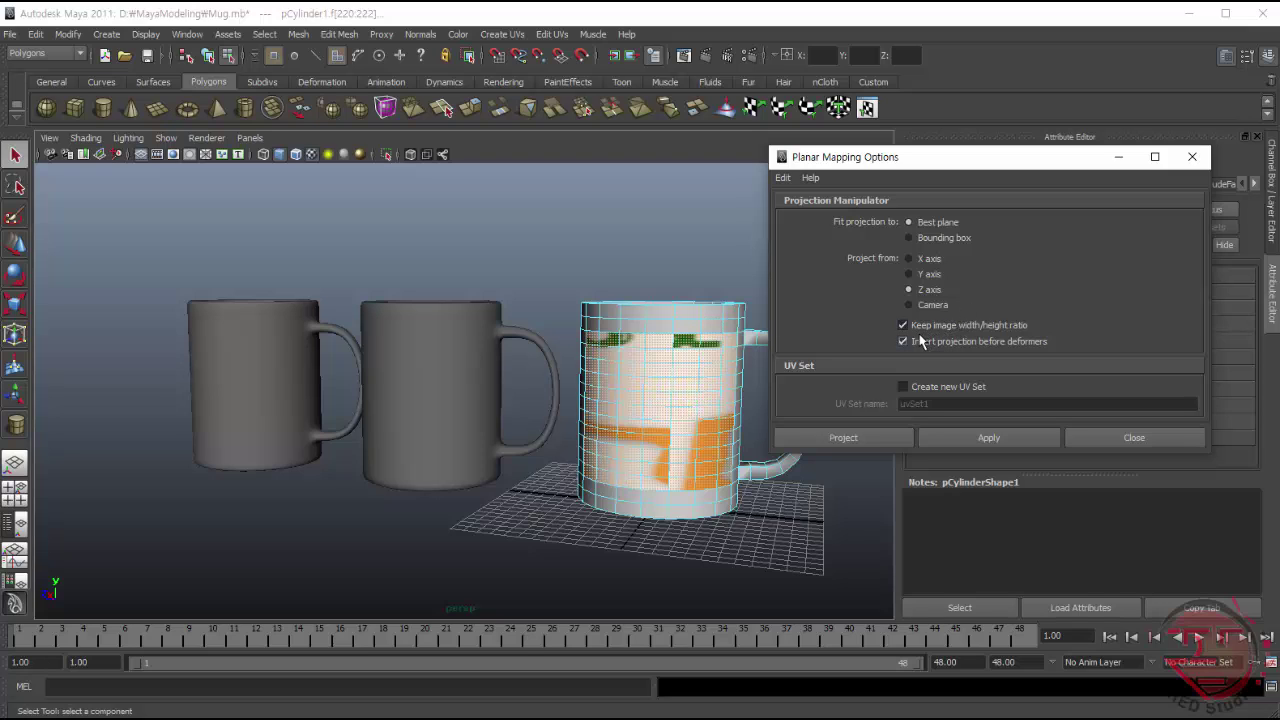
pyautogui.click(848, 437)
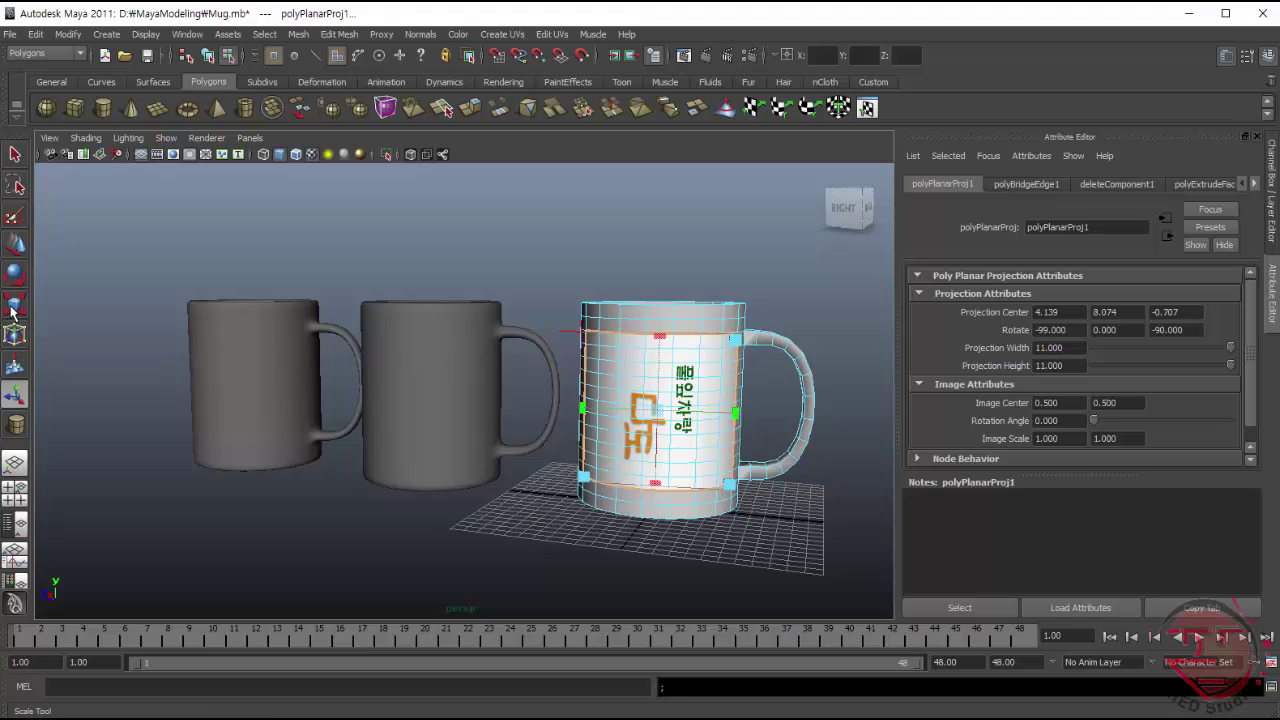
# - Rotate and move the projection to -14.872, 97.721, -10.122 so the Dado label reads upright
pyautogui.click(567, 331)
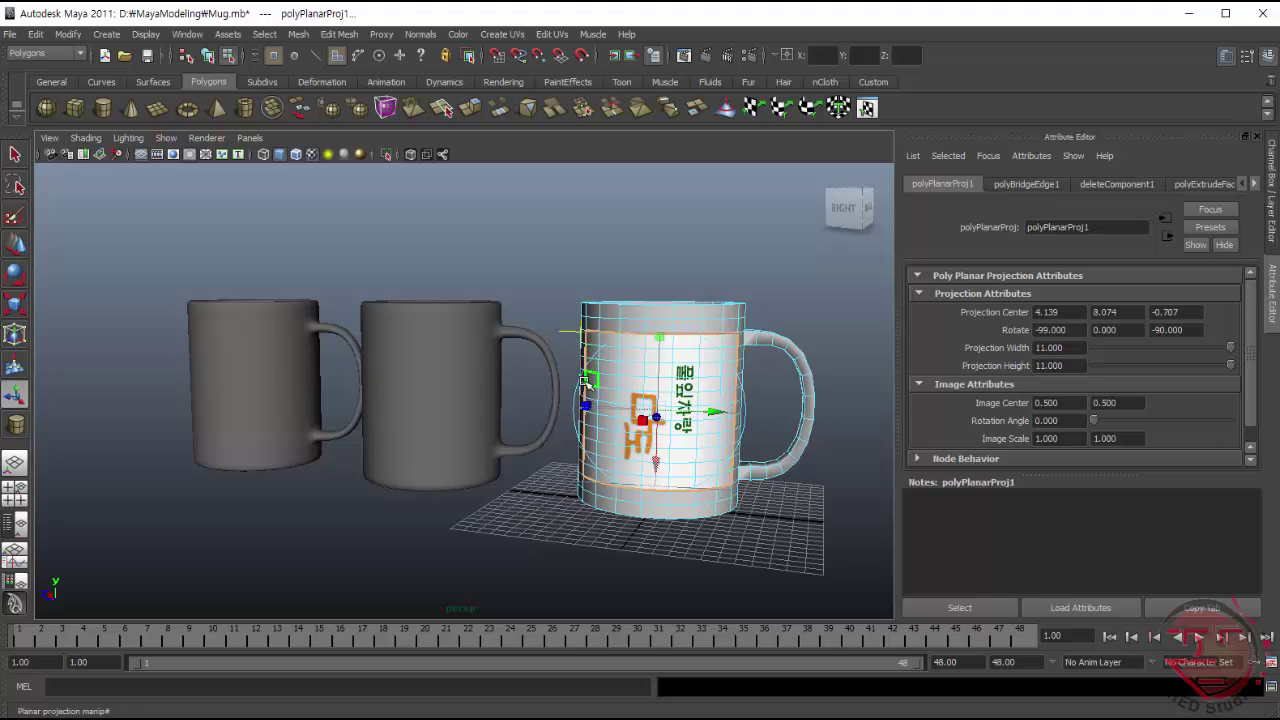
pyautogui.click(584, 404)
pyautogui.moveTo(578, 398); pyautogui.dragTo(620, 370)
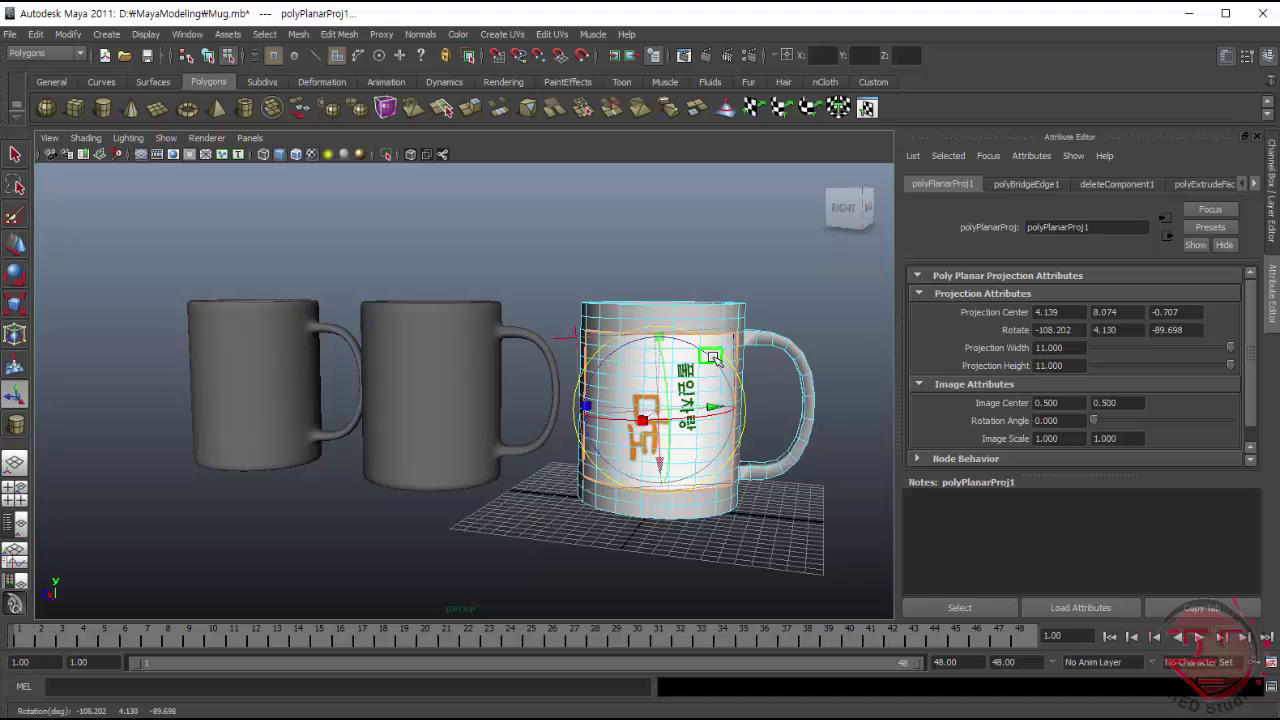
pyautogui.moveTo(712, 358)
pyautogui.mouseDown()
pyautogui.moveTo(684, 346)
pyautogui.moveTo(606, 358)
pyautogui.moveTo(704, 485)
pyautogui.mouseUp()
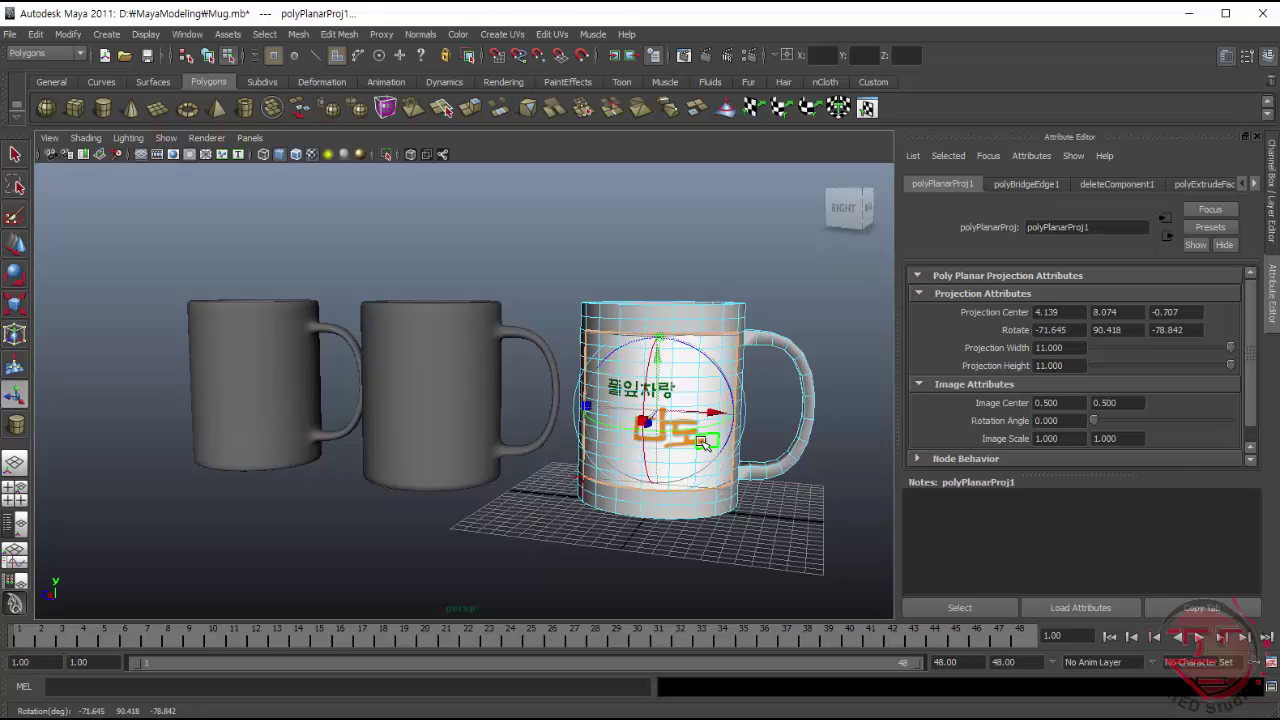
pyautogui.moveTo(686, 436); pyautogui.dragTo(614, 426)
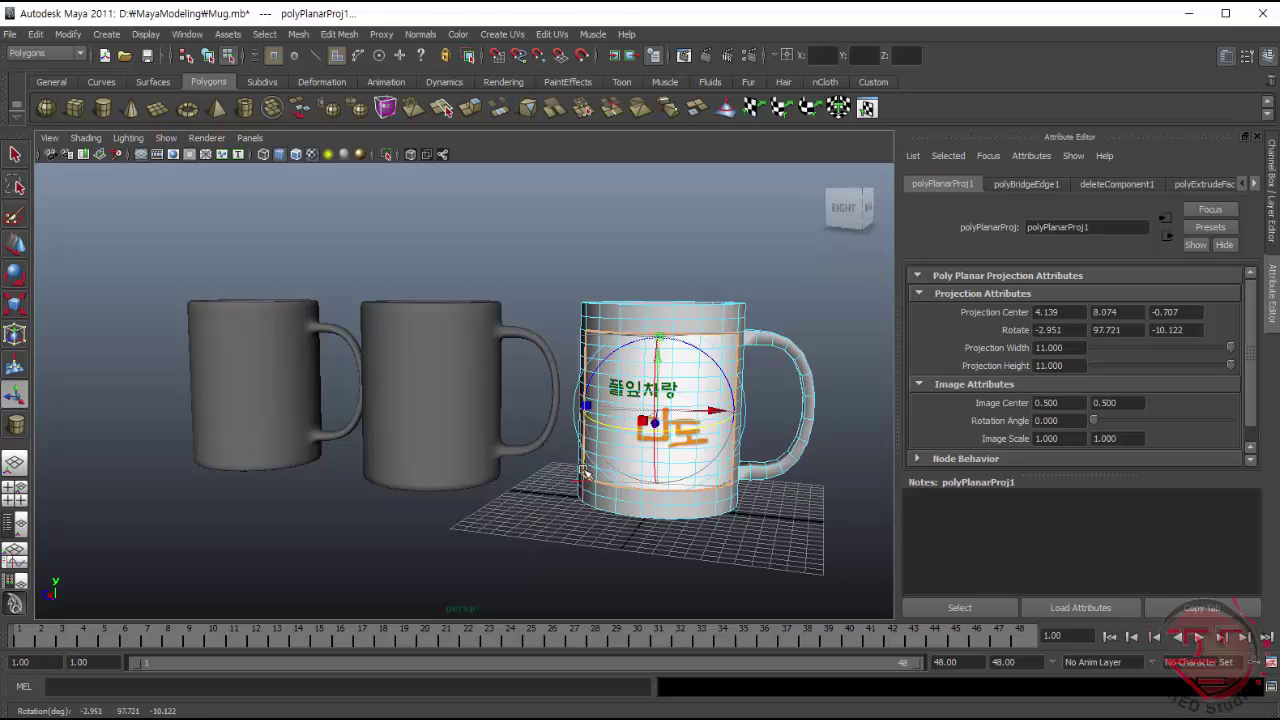
pyautogui.moveTo(658, 357); pyautogui.dragTo(665, 360)
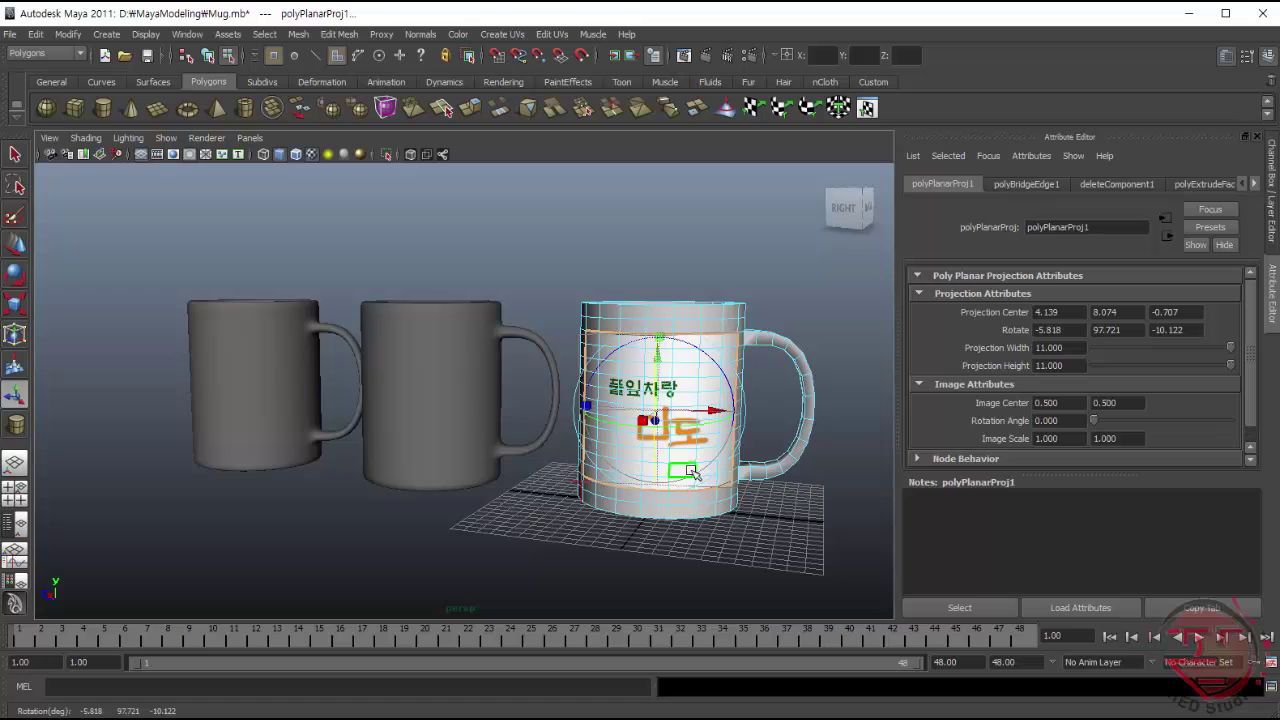
pyautogui.moveTo(659, 358); pyautogui.dragTo(663, 355)
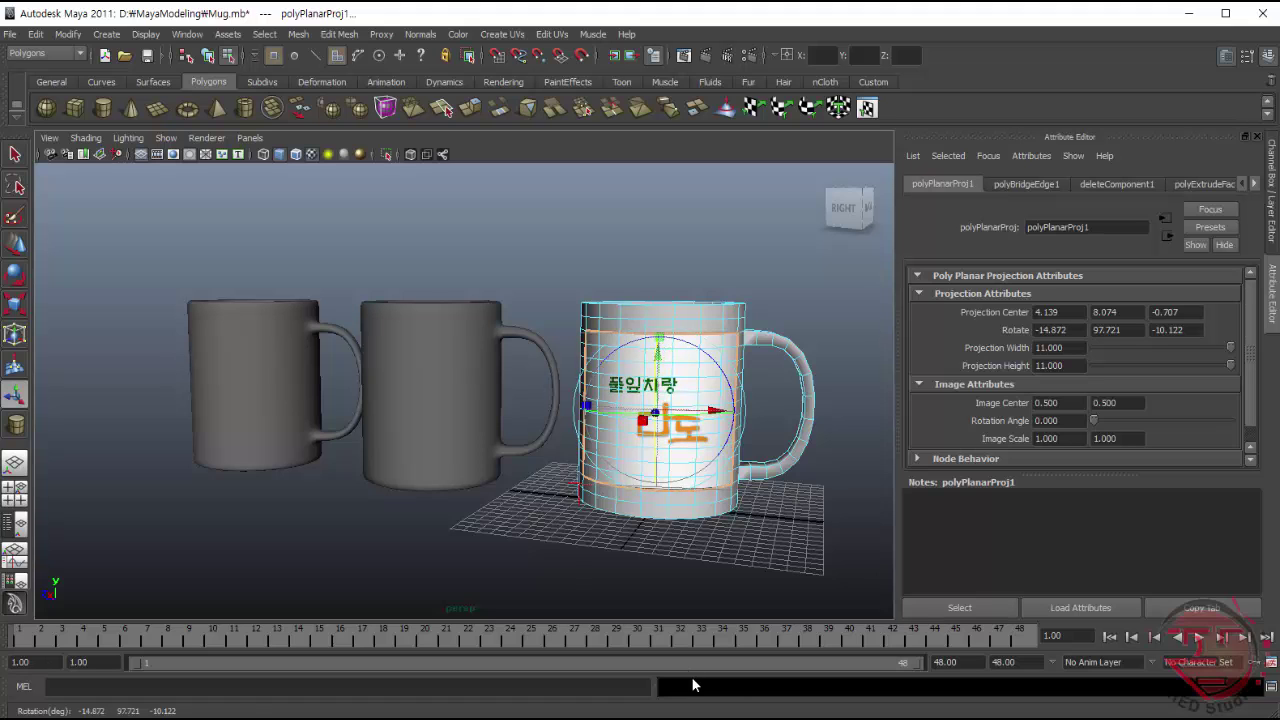
pyautogui.keyDown('alt'); pyautogui.moveTo(777, 557); pyautogui.dragTo(789, 557); pyautogui.keyUp('alt')
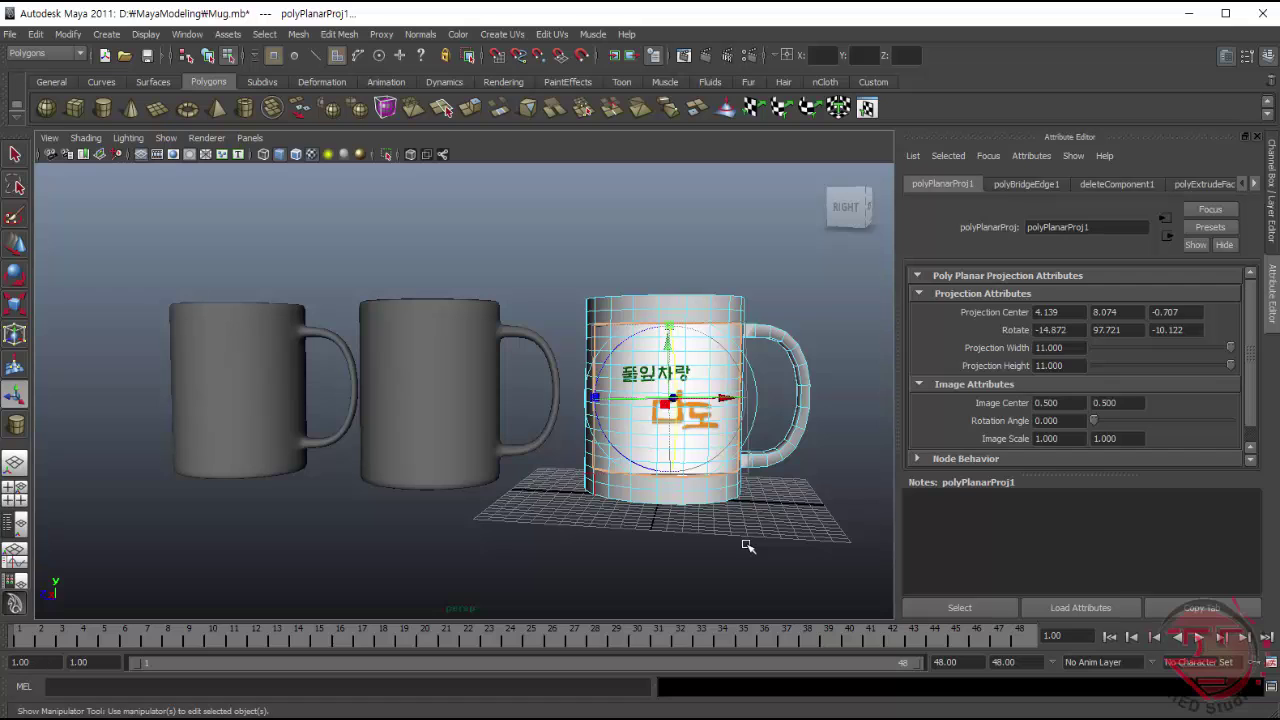
pyautogui.click(745, 545)
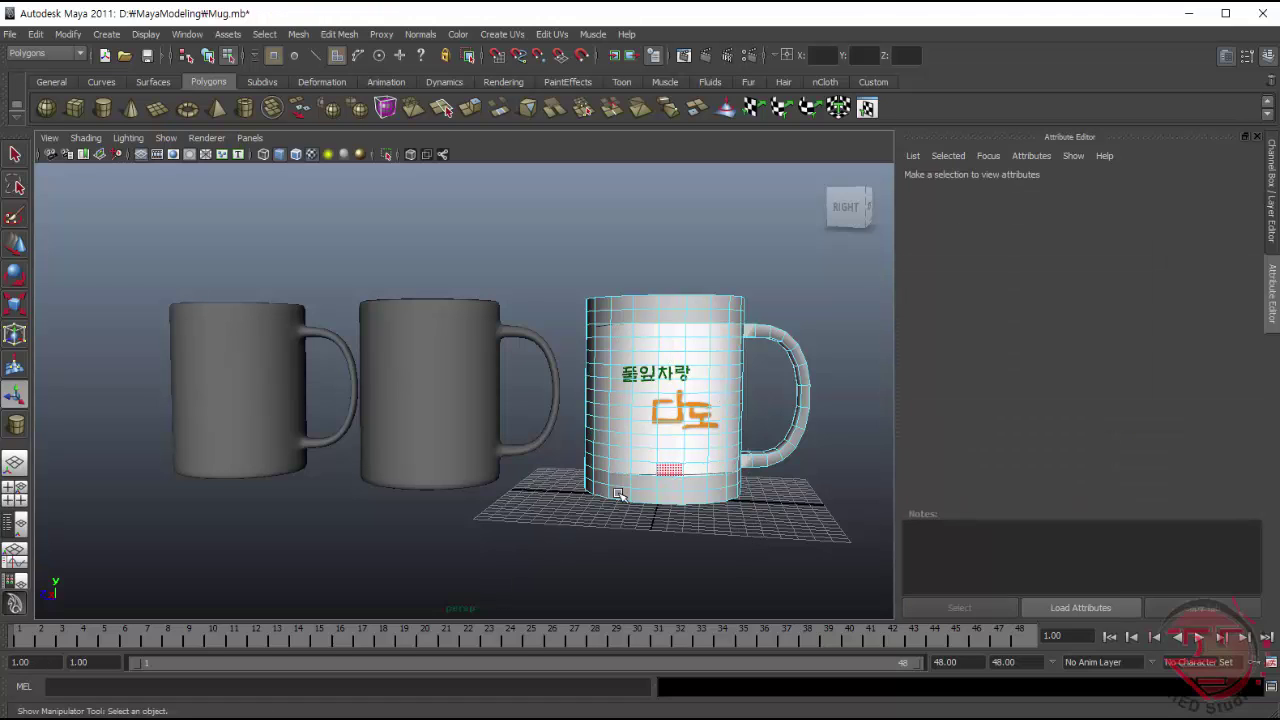
# - Return the mug to object mode and view its UV layout in the UV Texture Editor
pyautogui.moveTo(580, 450); pyautogui.dragTo(735, 368, button='right')
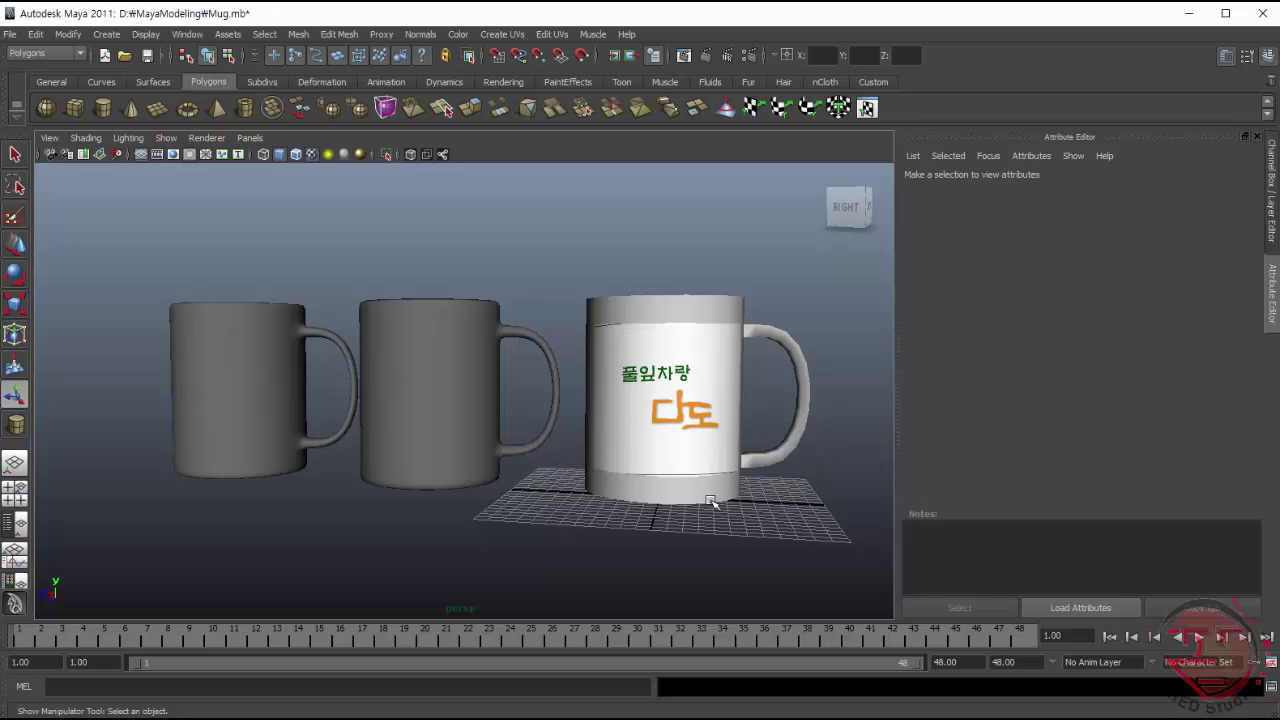
pyautogui.moveTo(745, 541)
pyautogui.keyDown('alt'); pyautogui.mouseDown()
pyautogui.moveTo(620, 531)
pyautogui.moveTo(777, 520)
pyautogui.moveTo(771, 534)
pyautogui.moveTo(633, 474)
pyautogui.mouseUp(); pyautogui.keyUp('alt')
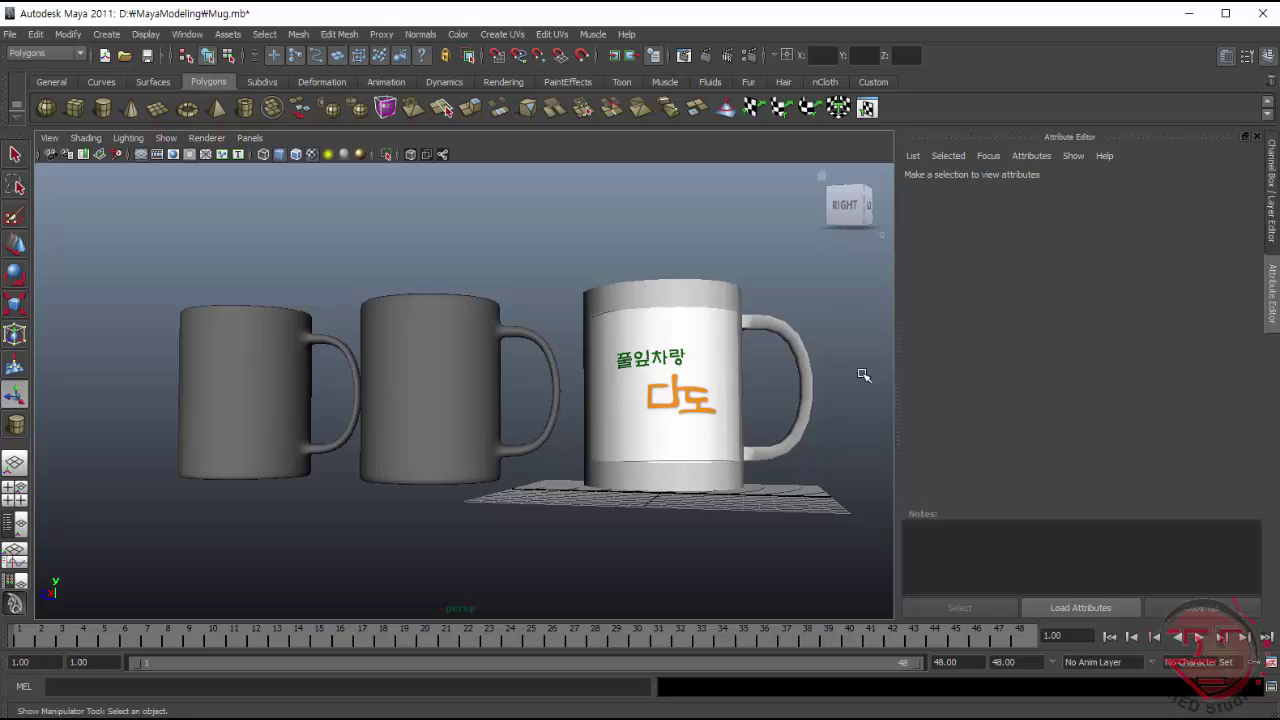
pyautogui.click(866, 108)
pyautogui.click(660, 400)
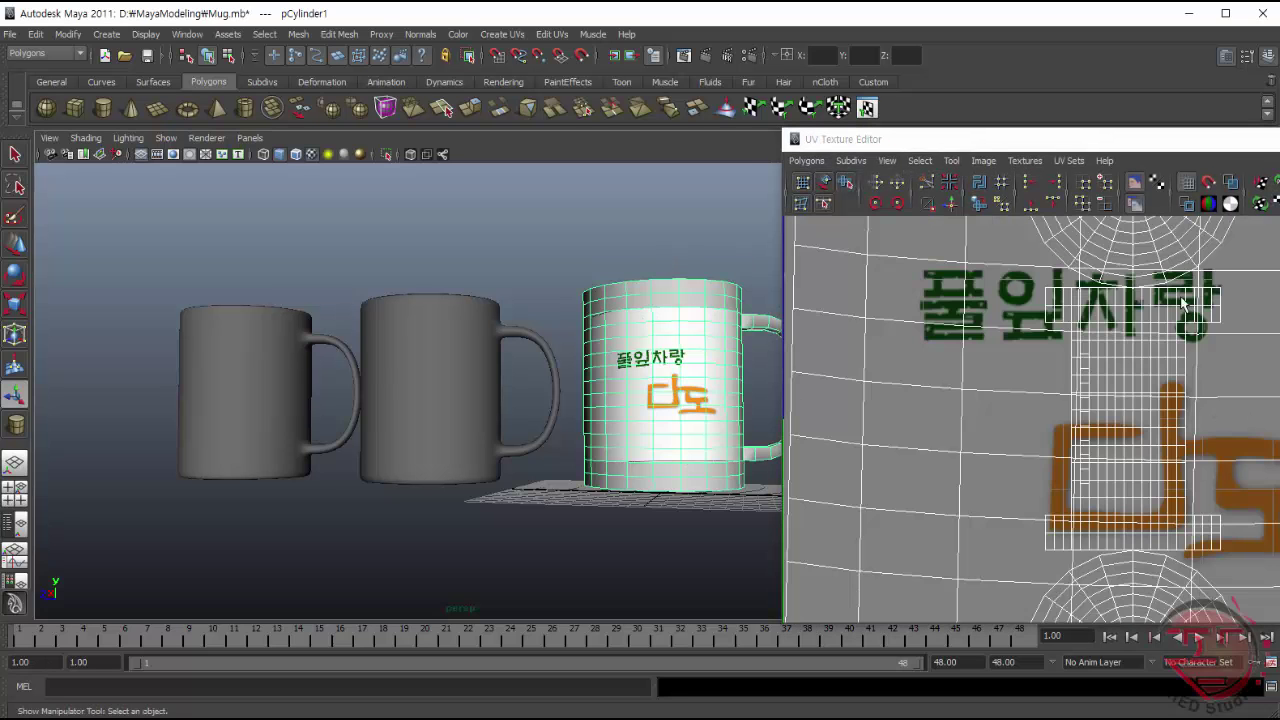
pyautogui.scroll(-2, 1139, 421)
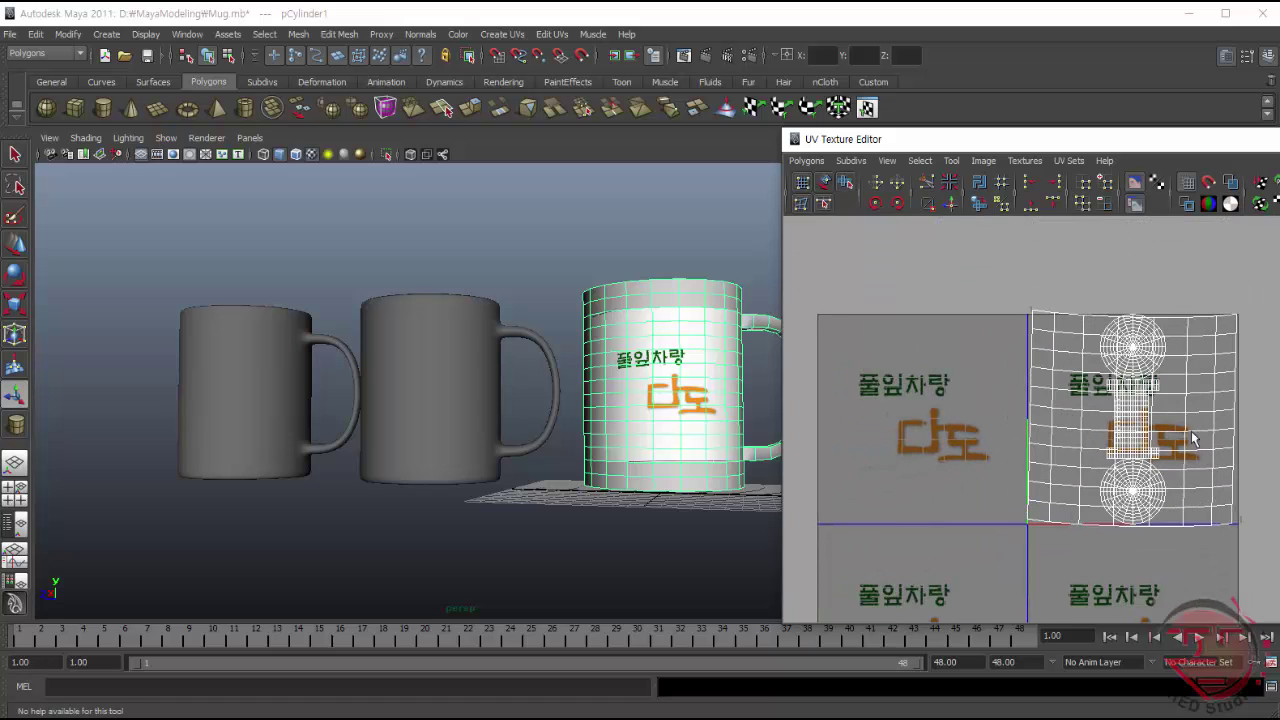
pyautogui.click(668, 371)
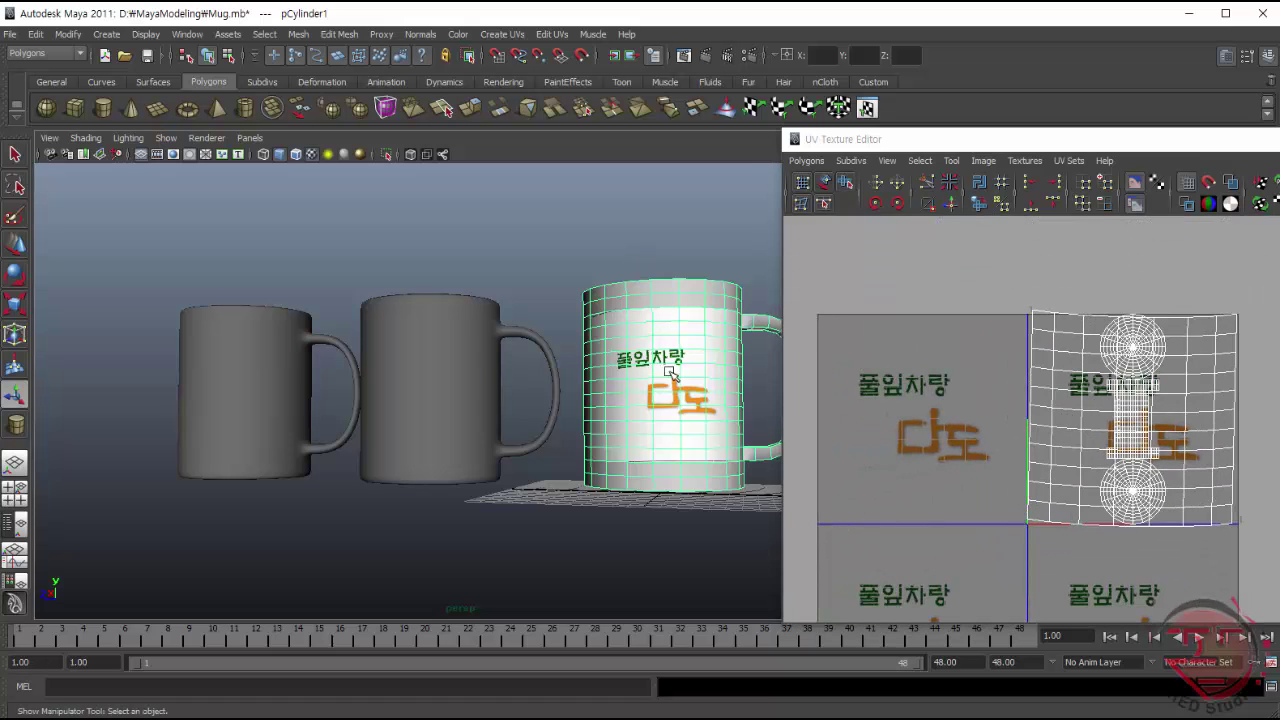
pyautogui.click(585, 305)
# - Select the mug's UV shells and a corner UV, try Flip V, then undo it
pyautogui.click(660, 400)
pyautogui.click(802, 203)
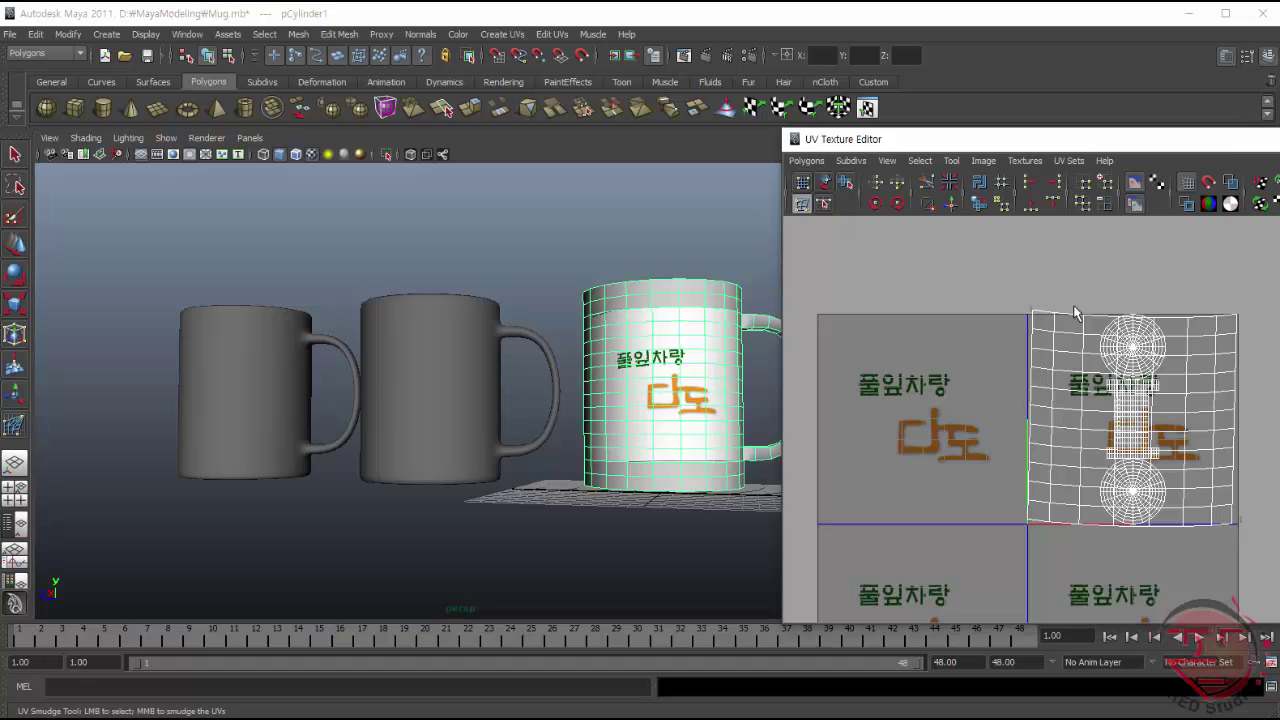
pyautogui.click(823, 181)
pyautogui.click(1022, 374)
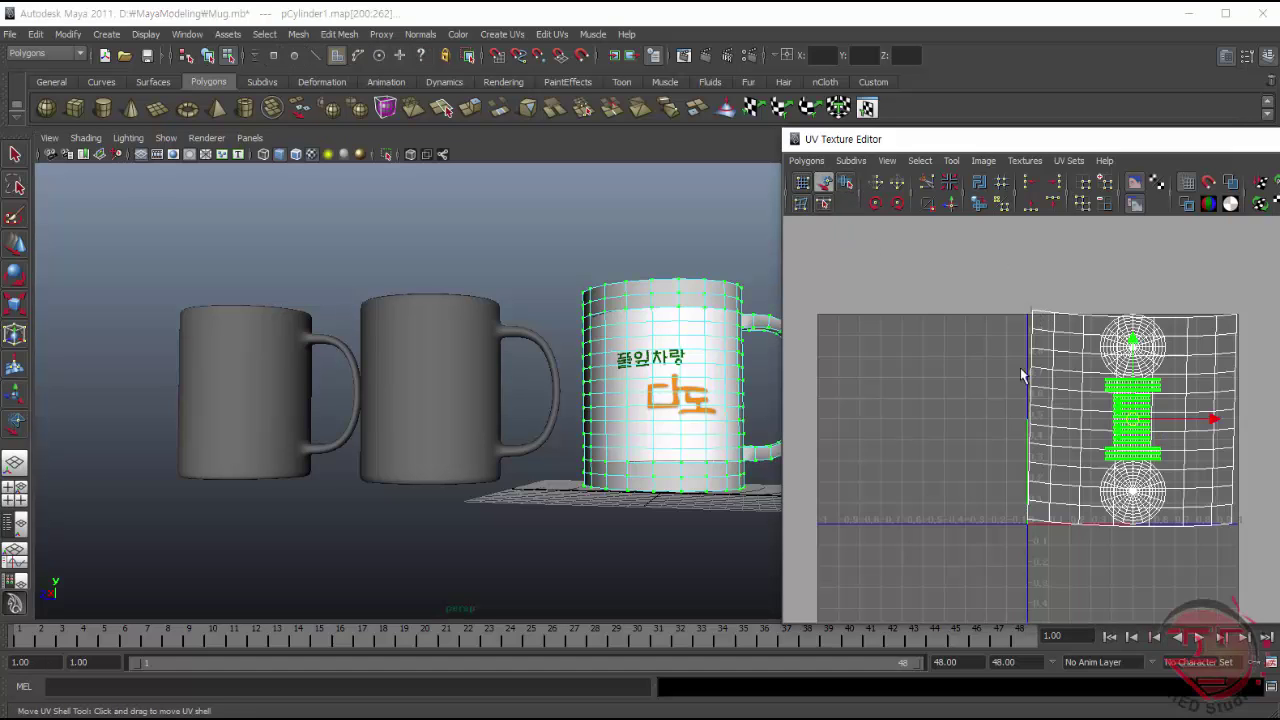
pyautogui.click(1035, 370)
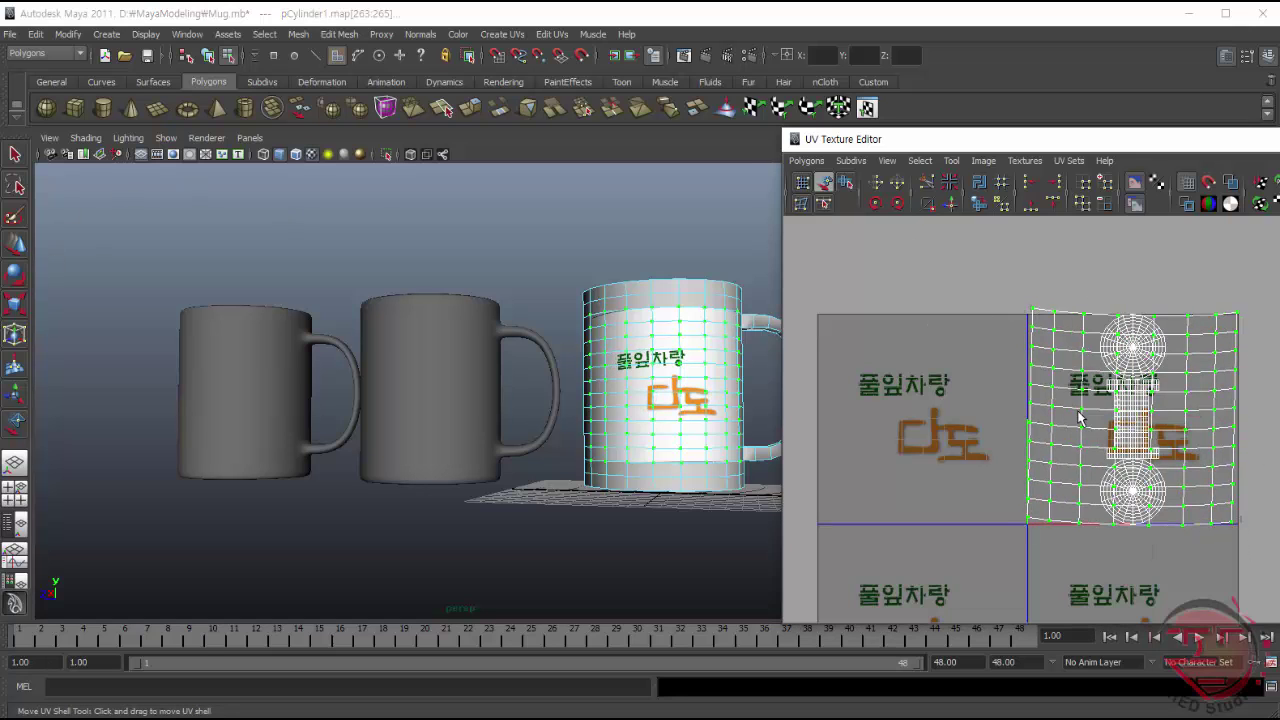
pyautogui.click(1232, 529)
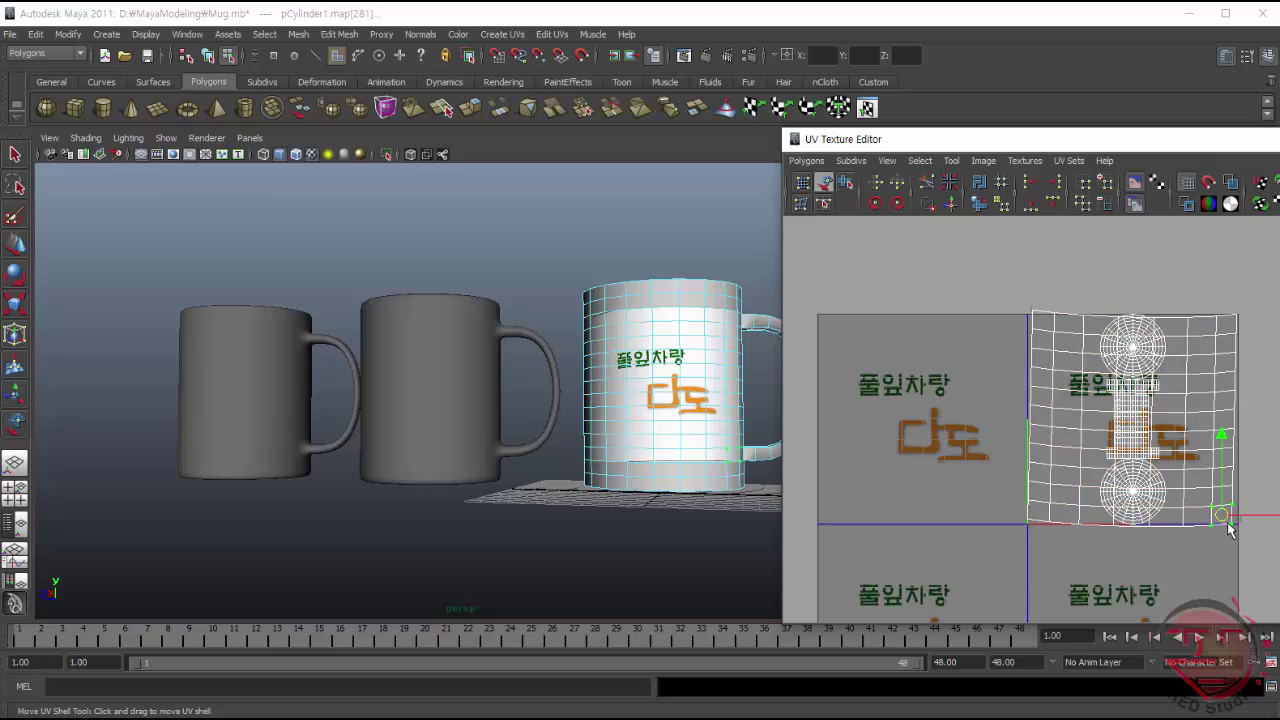
pyautogui.click(1041, 321)
pyautogui.click(1009, 300)
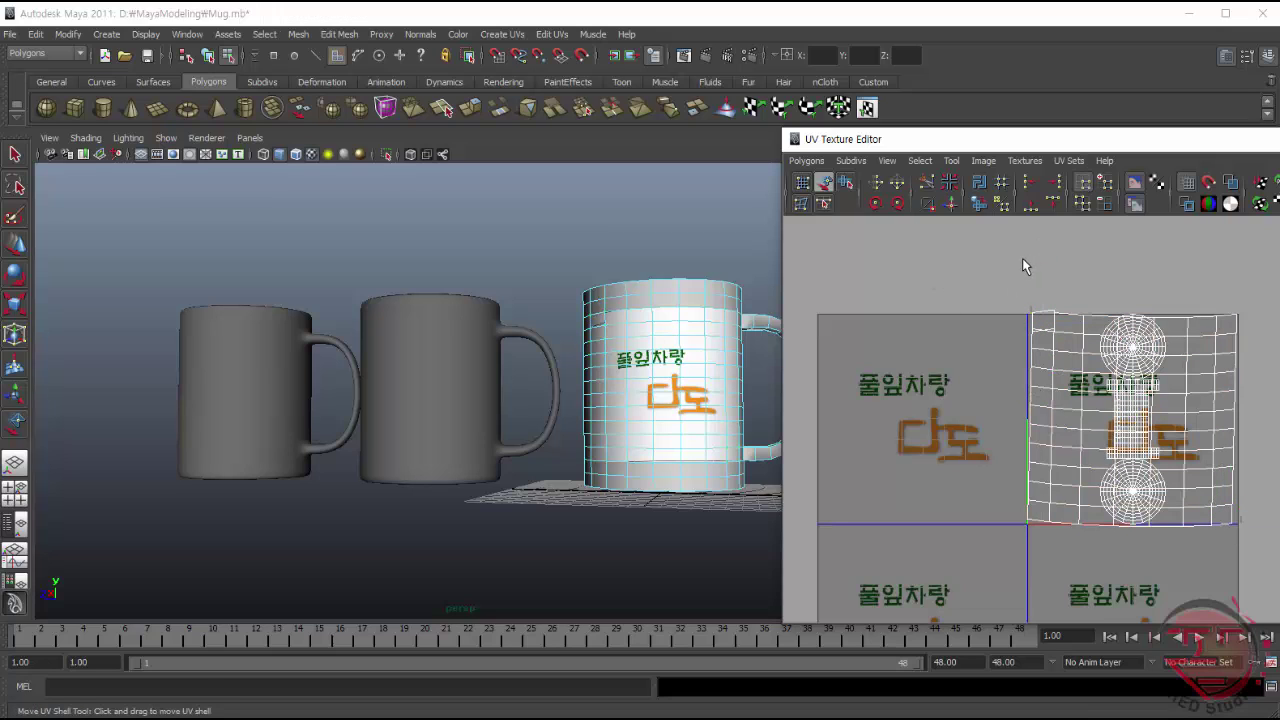
pyautogui.hotkey('ctrl', 'z')
pyautogui.hotkey('ctrl', 'z')
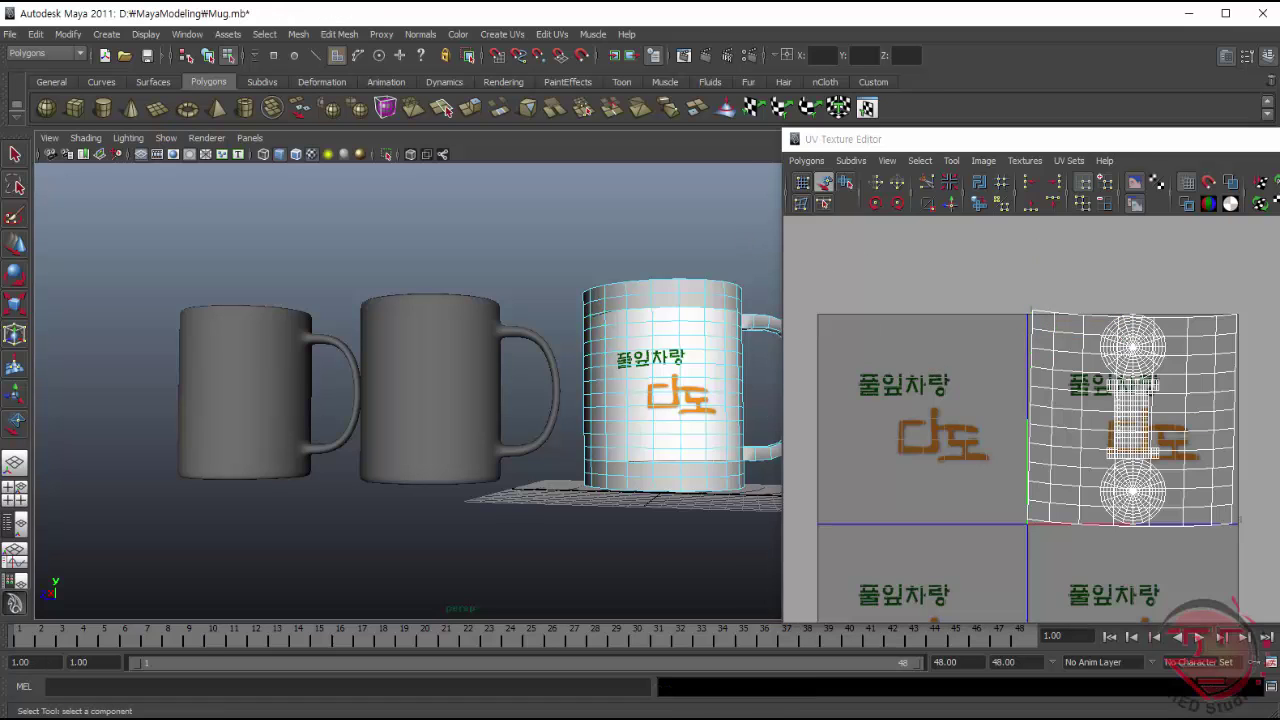
# - Paint-select the label mug's front faces again and return to the Select tool
pyautogui.click(15, 214)
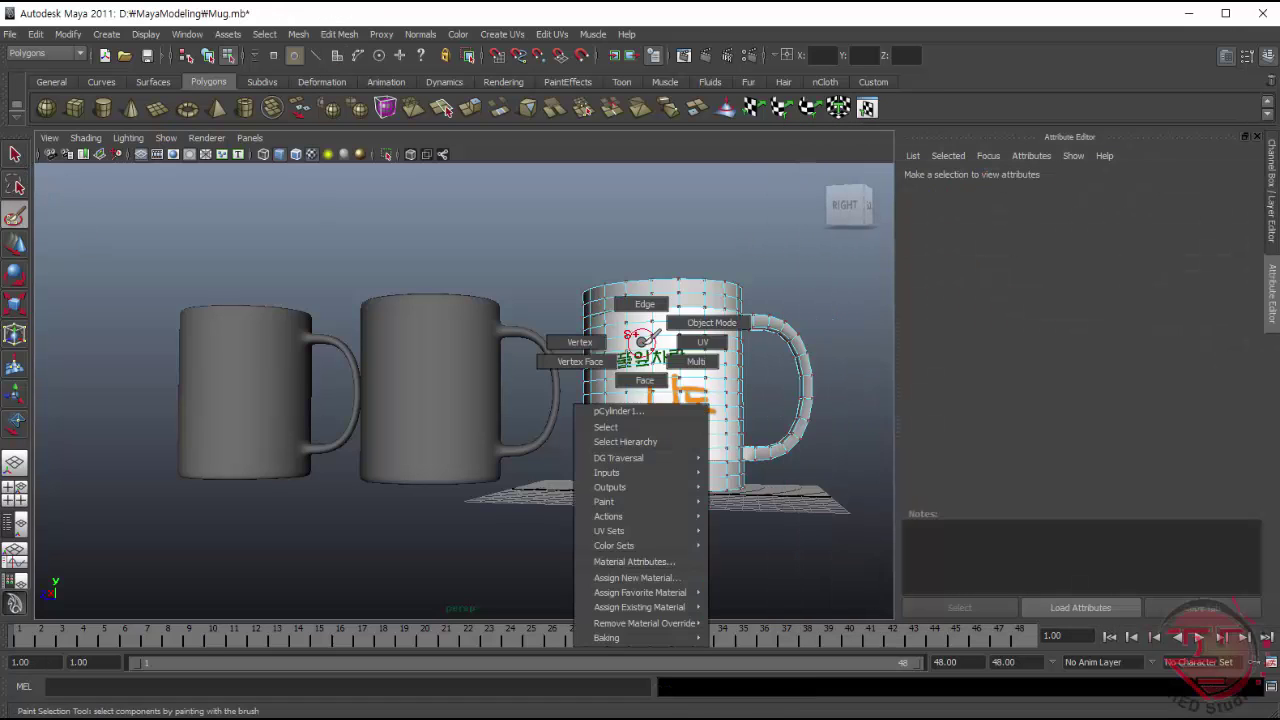
pyautogui.moveTo(571, 345); pyautogui.dragTo(590, 362, button='right')
pyautogui.moveTo(595, 450)
pyautogui.mouseDown()
pyautogui.moveTo(718, 450)
pyautogui.moveTo(740, 340)
pyautogui.moveTo(620, 343)
pyautogui.moveTo(720, 438)
pyautogui.moveTo(634, 318)
pyautogui.moveTo(665, 400)
pyautogui.mouseUp()
pyautogui.press('q')
# - Apply a new planar UV mapping to the selected front faces
pyautogui.click(502, 34)
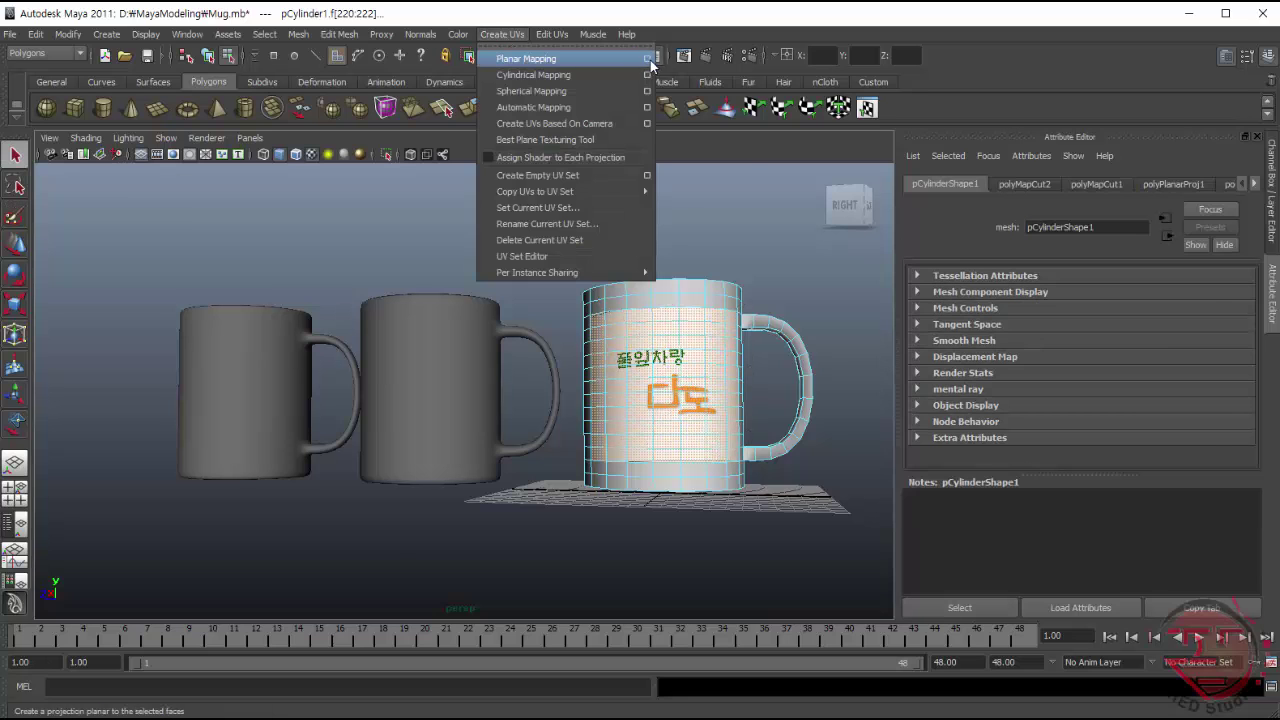
pyautogui.click(648, 58)
pyautogui.click(862, 440)
pyautogui.click(577, 314)
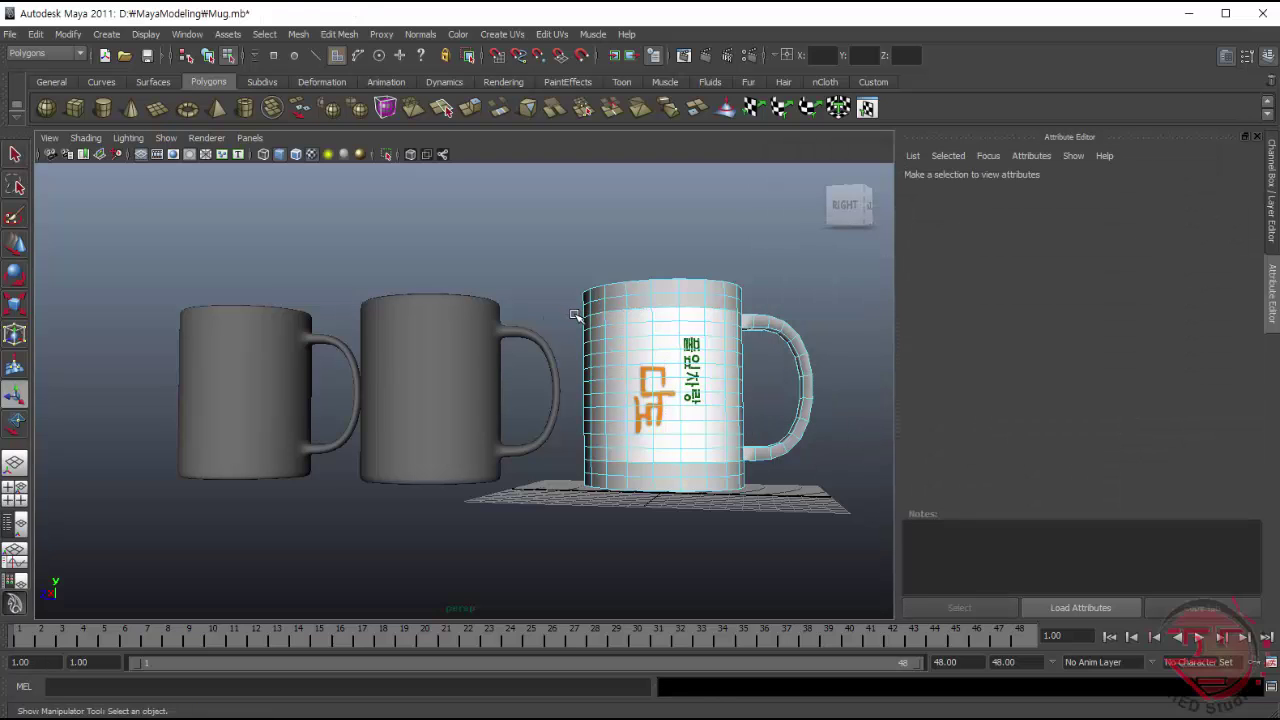
# - Rotate the projection and scale it to about 11.170 by 11.988
pyautogui.click(577, 314)
pyautogui.click(615, 318)
pyautogui.moveTo(615, 320)
pyautogui.mouseDown()
pyautogui.moveTo(650, 355)
pyautogui.moveTo(620, 313)
pyautogui.moveTo(640, 340)
pyautogui.mouseUp()
pyautogui.click(614, 455)
pyautogui.moveTo(700, 380)
pyautogui.mouseDown()
pyautogui.moveTo(655, 390)
pyautogui.moveTo(690, 390)
pyautogui.mouseUp()
pyautogui.moveTo(668, 318); pyautogui.dragTo(668, 304)
# - Re-rotate the projection, widen it to 14.720, and level it so the logo sits straight
pyautogui.click(741, 415)
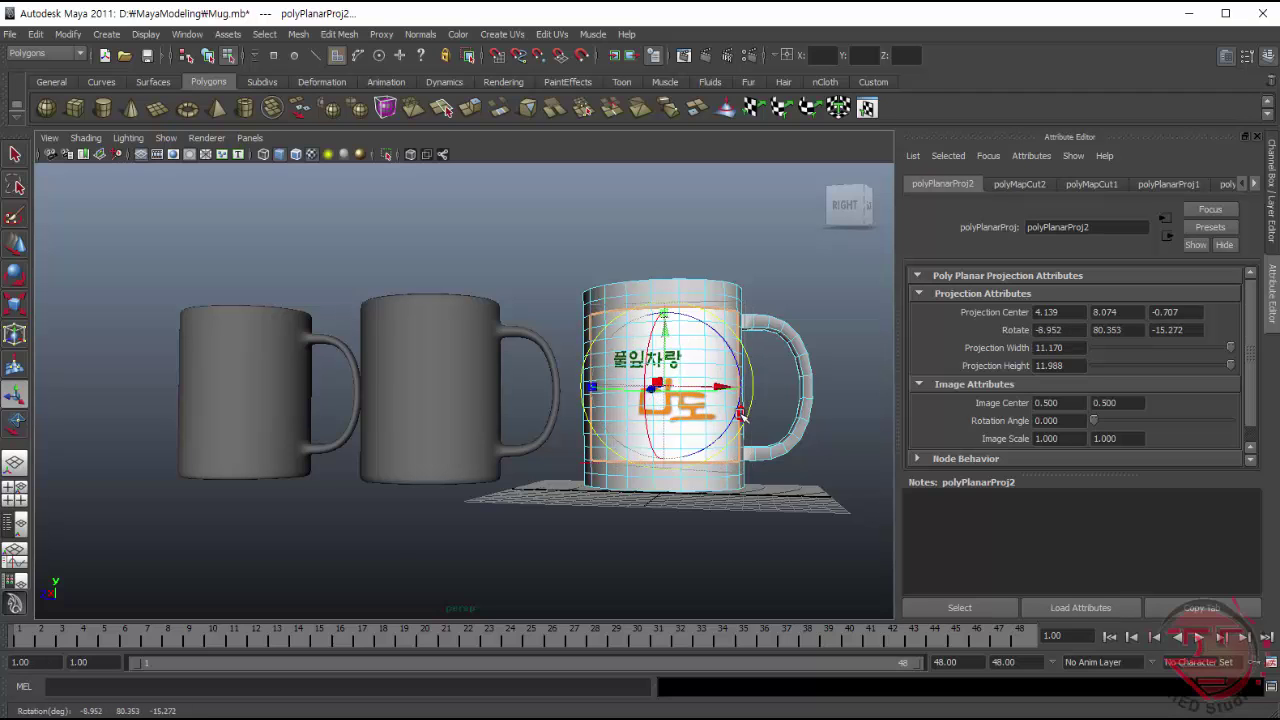
pyautogui.moveTo(741, 415)
pyautogui.mouseDown()
pyautogui.moveTo(698, 394)
pyautogui.moveTo(715, 456)
pyautogui.mouseUp()
pyautogui.click(715, 458)
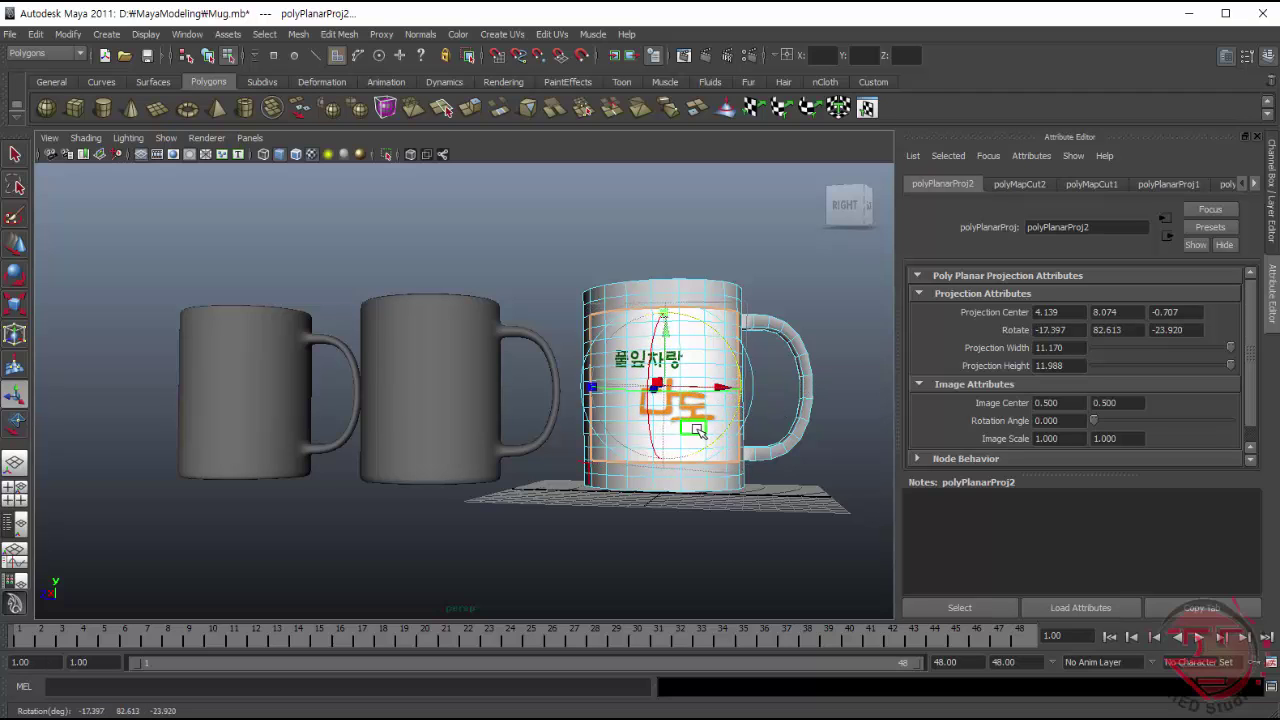
pyautogui.moveTo(662, 396); pyautogui.dragTo(654, 386)
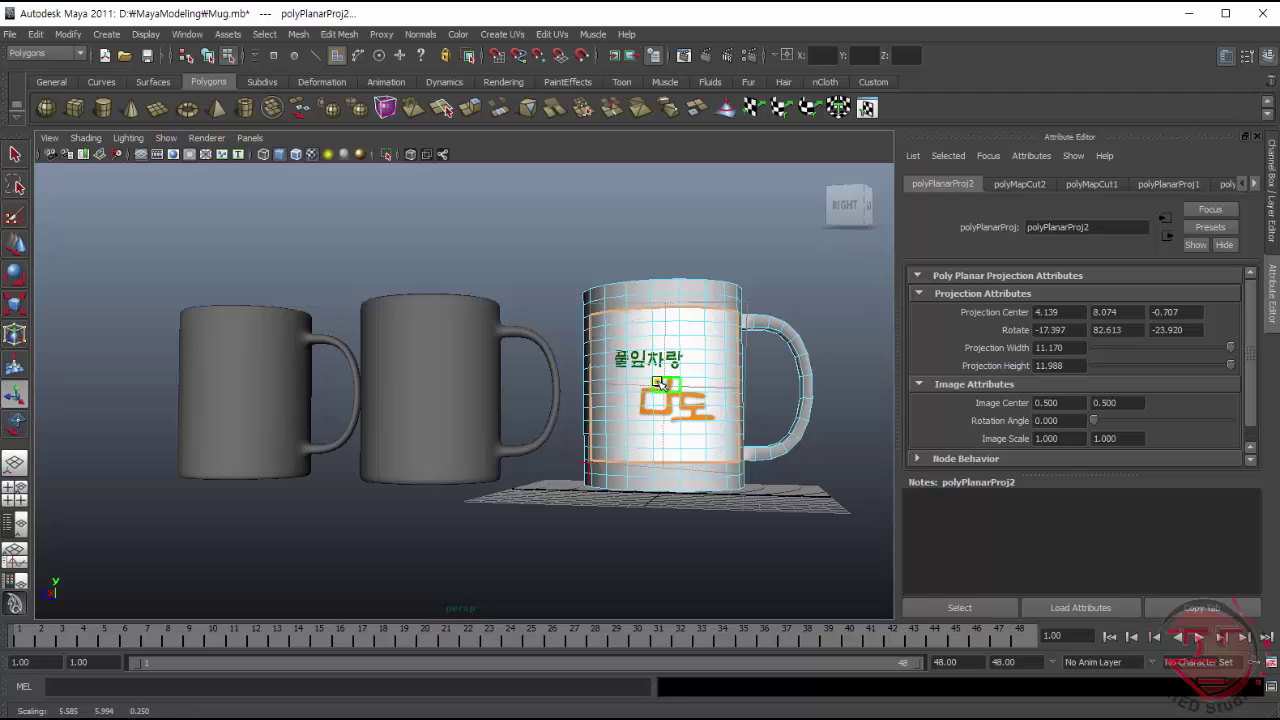
pyautogui.click(716, 445)
pyautogui.moveTo(716, 445); pyautogui.dragTo(727, 432)
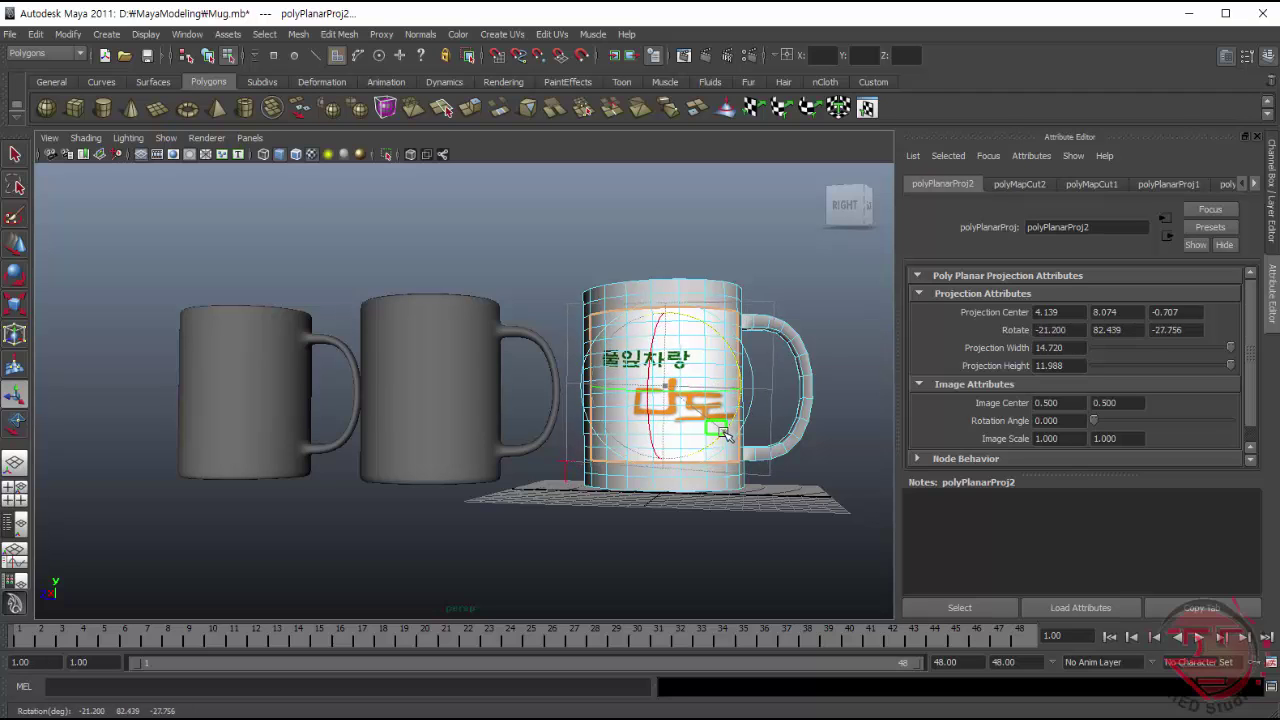
pyautogui.click(782, 415)
# - Check the relabelled mug's UV layout, close the UV Texture Editor, and select the middle mug
pyautogui.rightClick(623, 327)
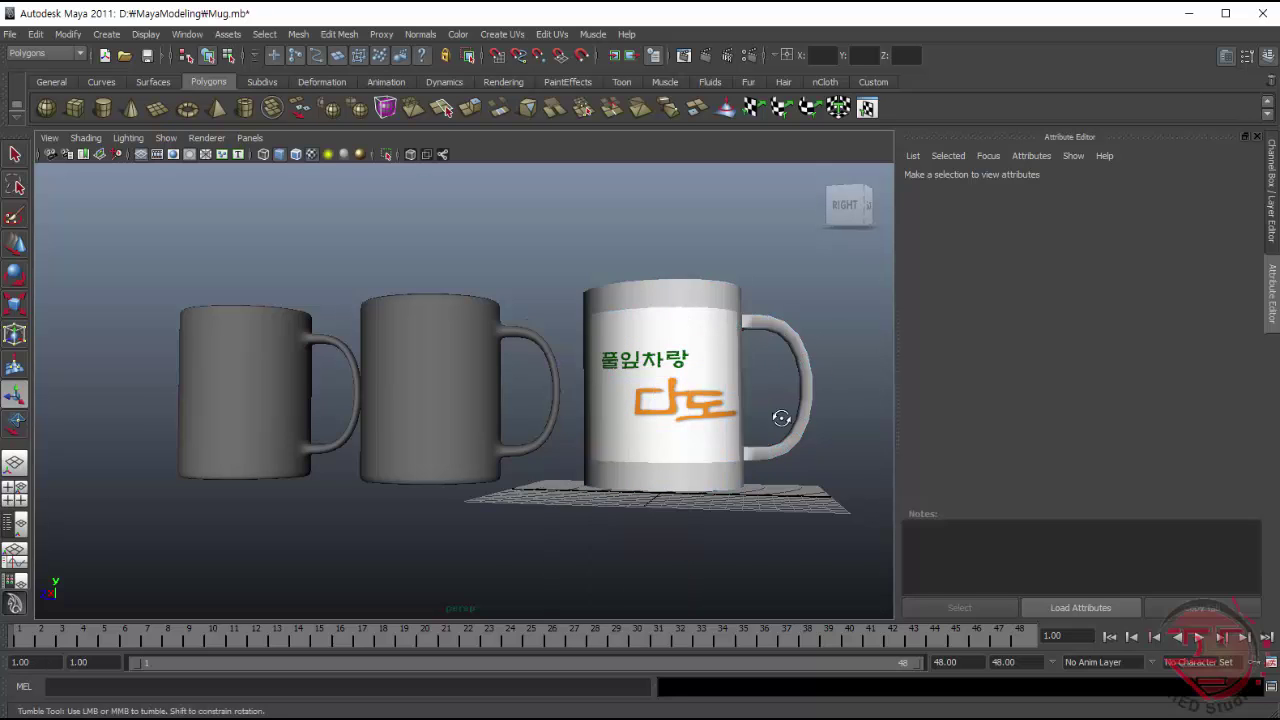
pyautogui.moveTo(777, 417)
pyautogui.keyDown('alt'); pyautogui.mouseDown()
pyautogui.moveTo(808, 420)
pyautogui.moveTo(878, 310)
pyautogui.mouseUp(); pyautogui.keyUp('alt')
pyautogui.click(866, 108)
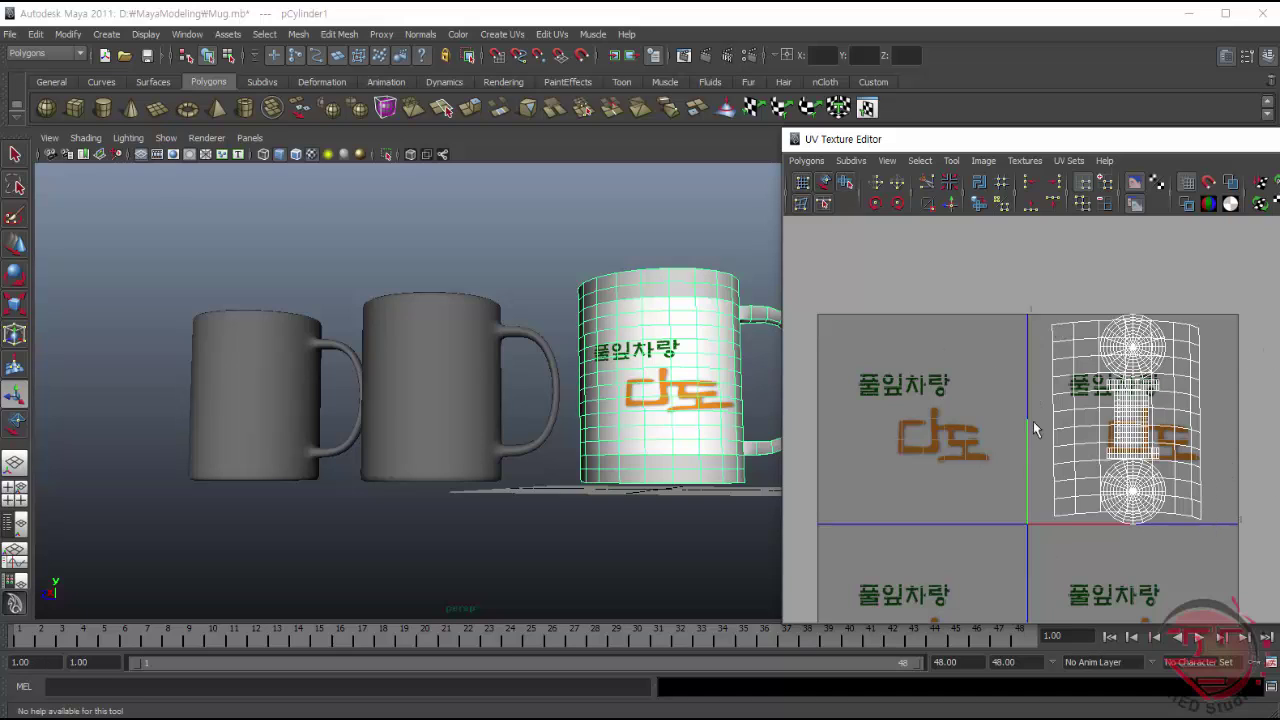
pyautogui.click(268, 572)
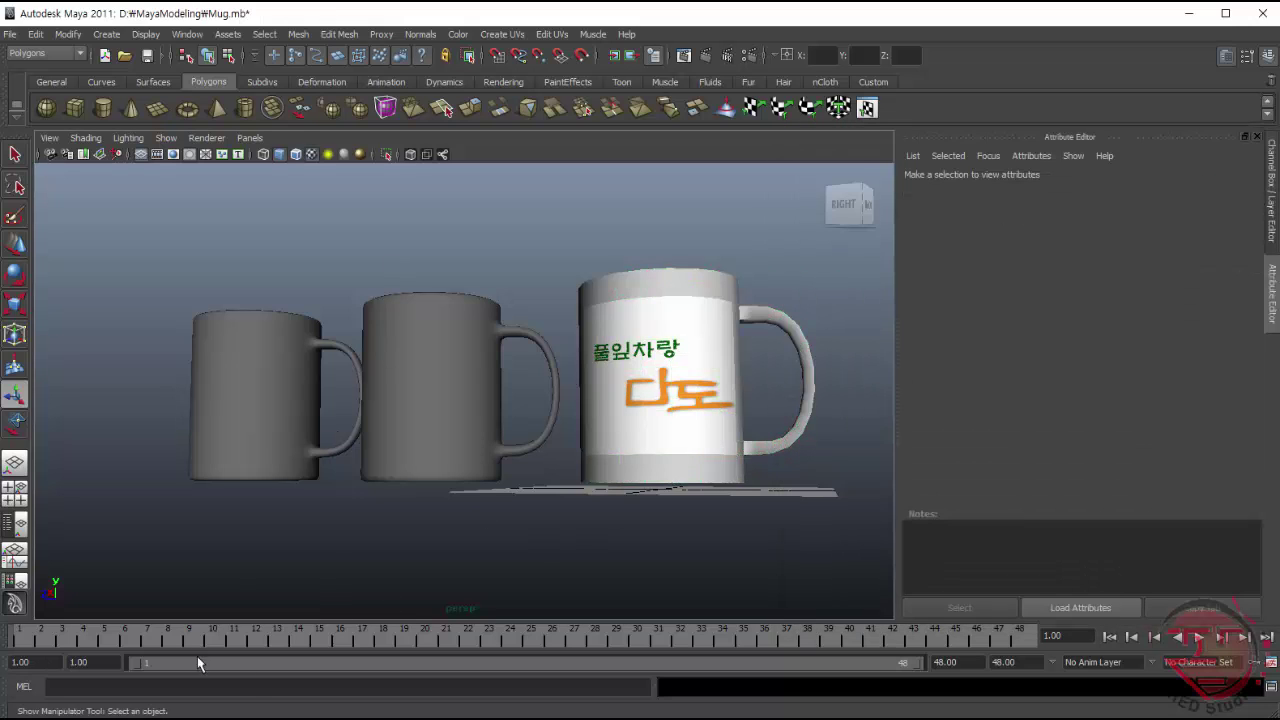
pyautogui.moveTo(352, 516)
pyautogui.keyDown('alt'); pyautogui.mouseDown()
pyautogui.moveTo(341, 540)
pyautogui.moveTo(389, 534)
pyautogui.moveTo(381, 546)
pyautogui.mouseUp(); pyautogui.keyUp('alt')
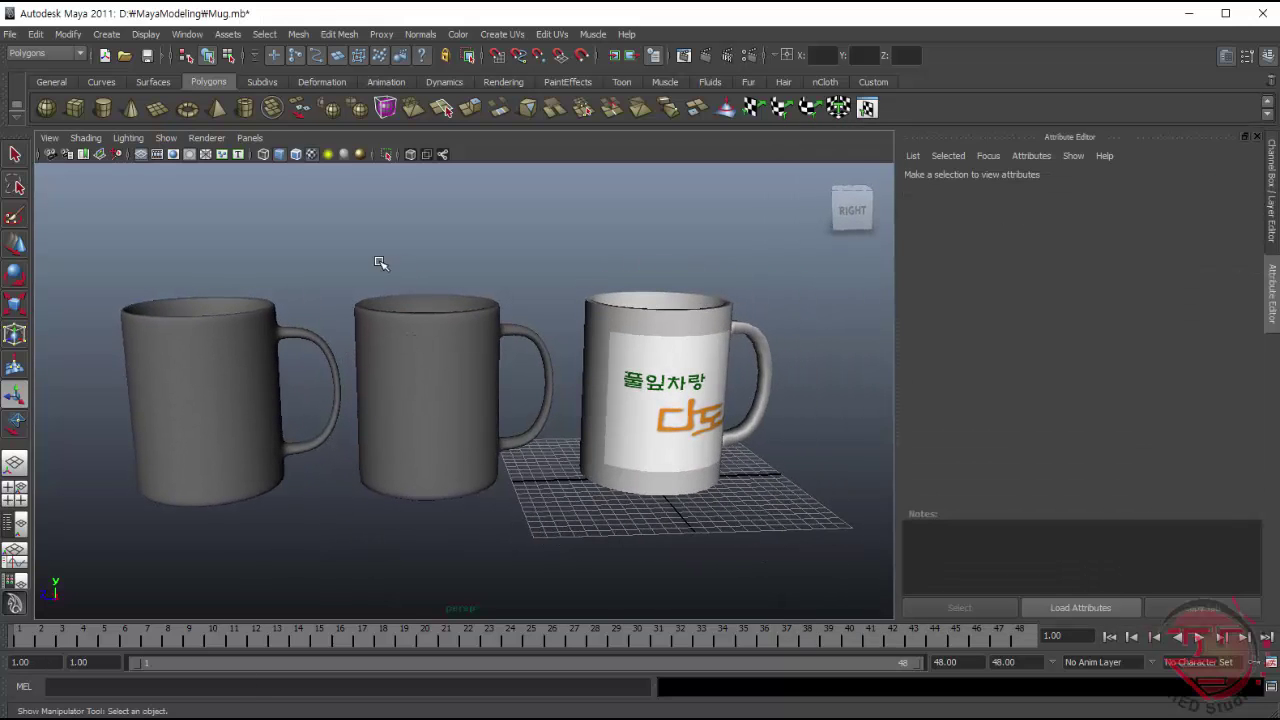
pyautogui.moveTo(454, 472); pyautogui.dragTo(503, 487)
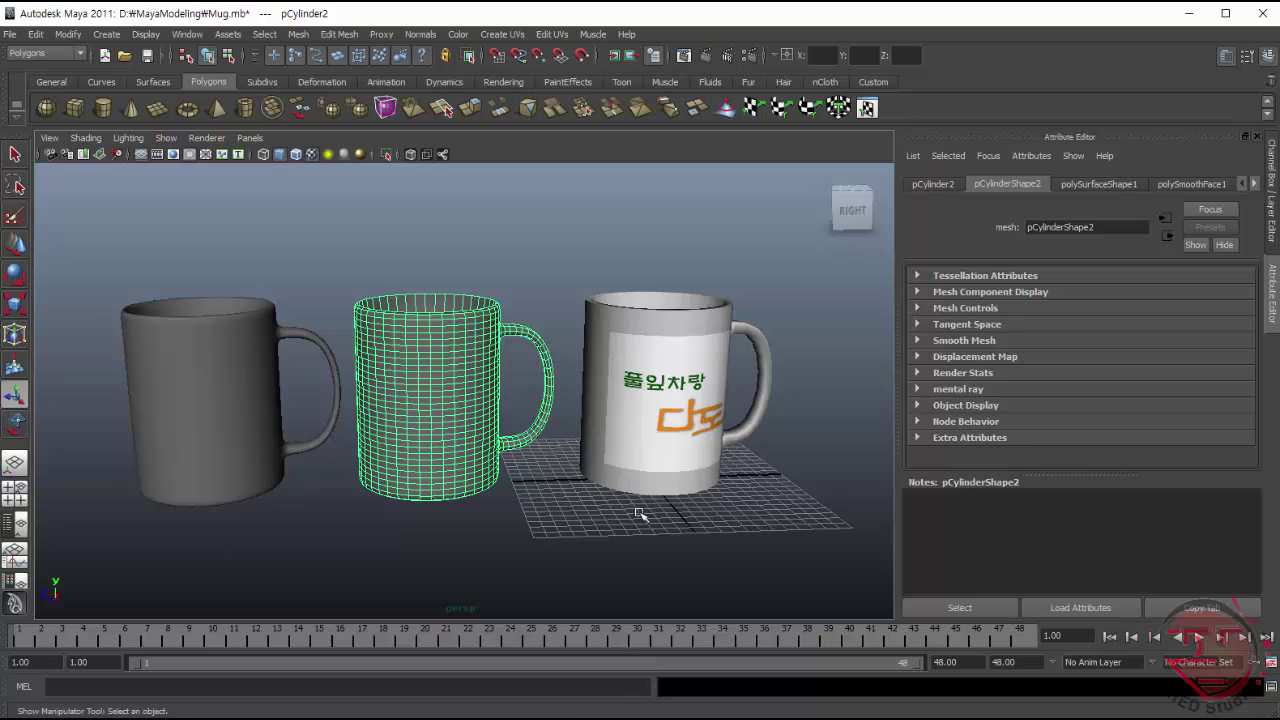
# - Assign a new lambert4 material to the middle mug and bring up its Color picker
pyautogui.moveTo(415, 360); pyautogui.dragTo(479, 614, button='right')
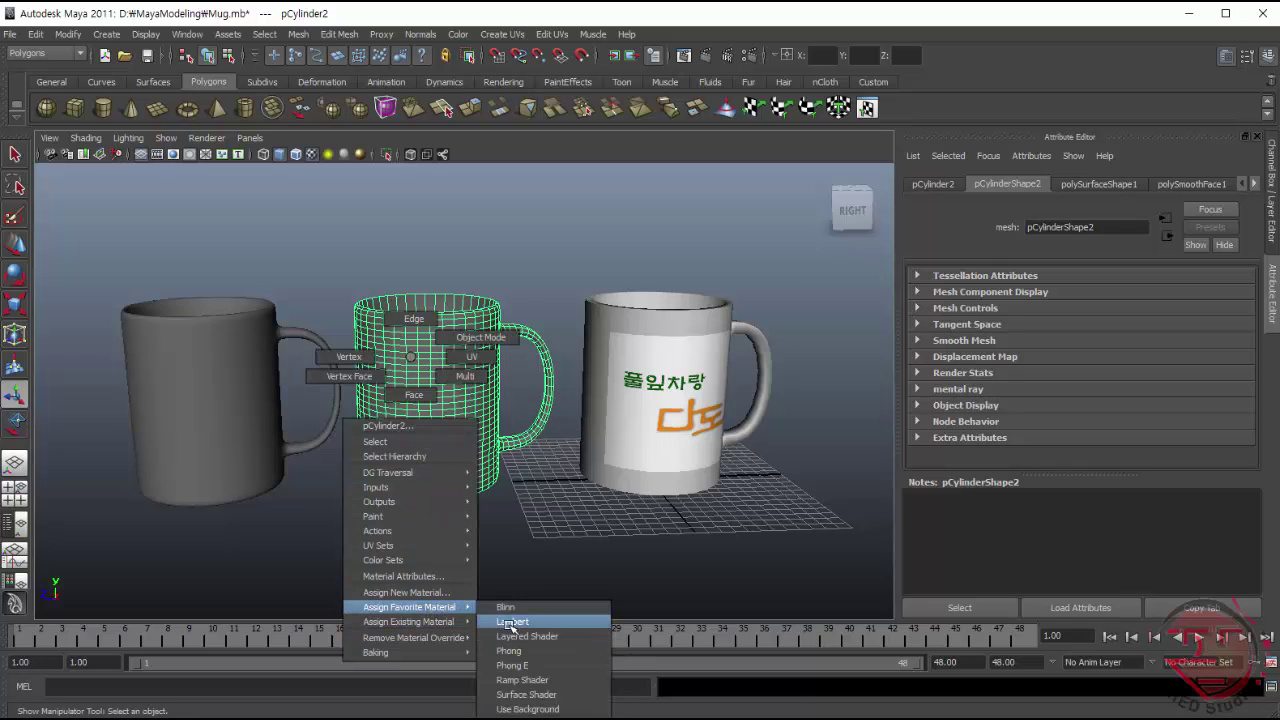
pyautogui.click(511, 621)
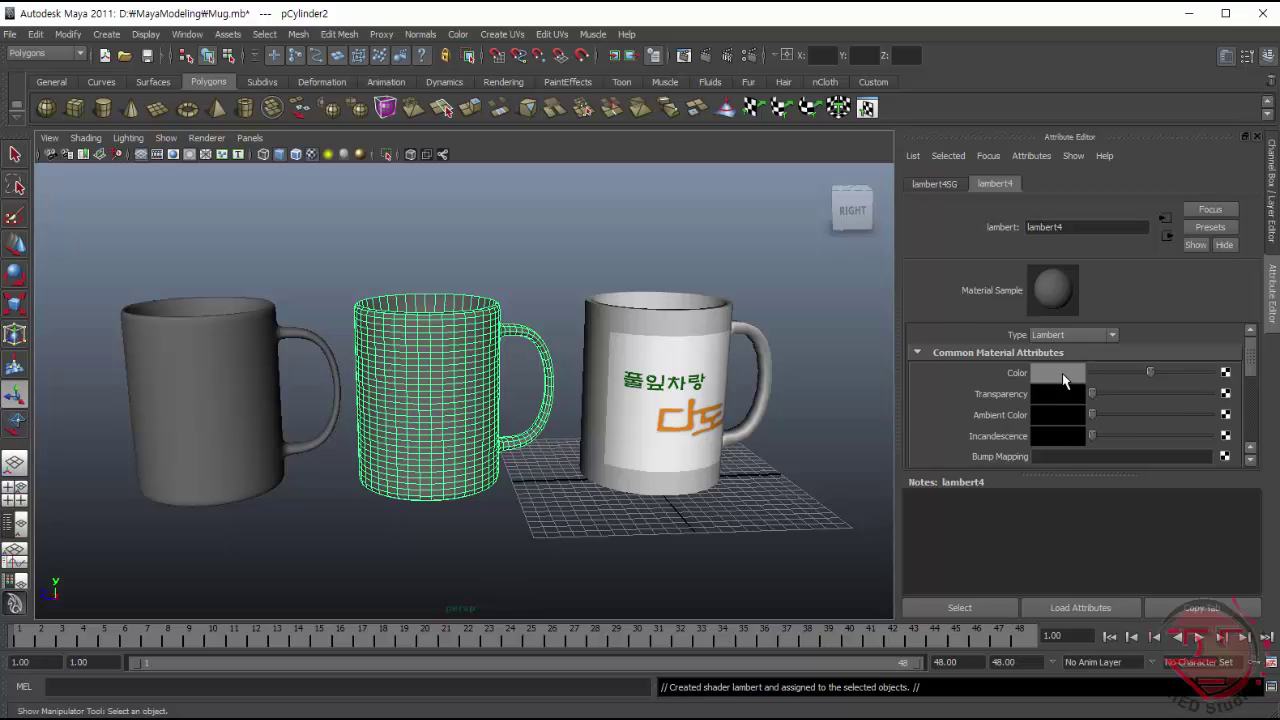
pyautogui.click(1062, 373)
# - Set the lambert4 colour to light blue (RGB 0.452, 0.769, 0.961) and close the picker
pyautogui.click(1143, 379)
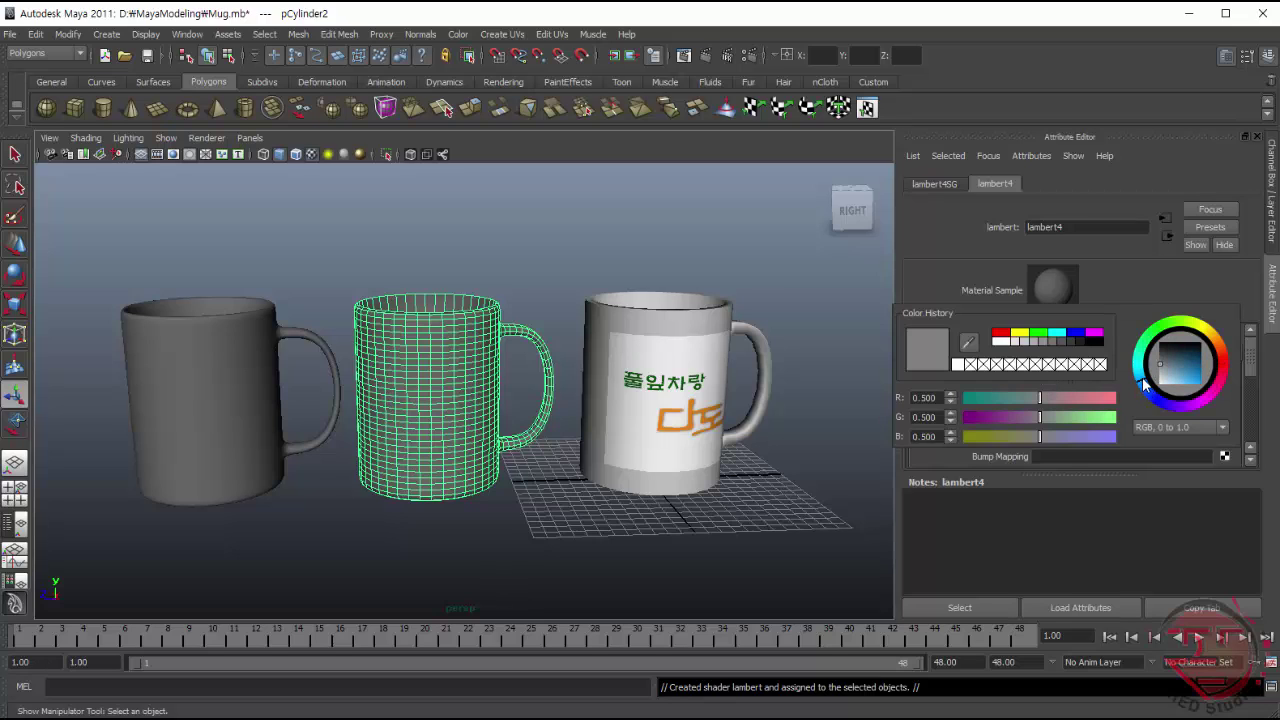
pyautogui.moveTo(1176, 376); pyautogui.dragTo(1181, 383)
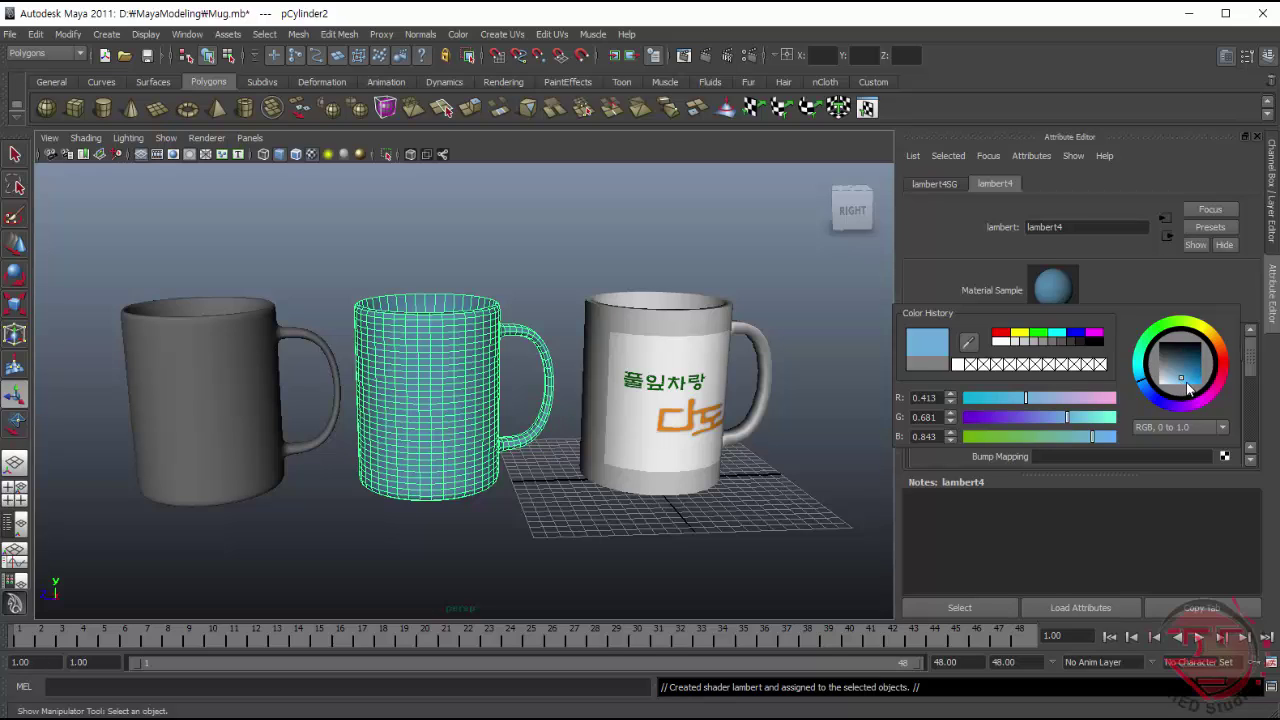
pyautogui.moveTo(1187, 383); pyautogui.dragTo(1183, 389)
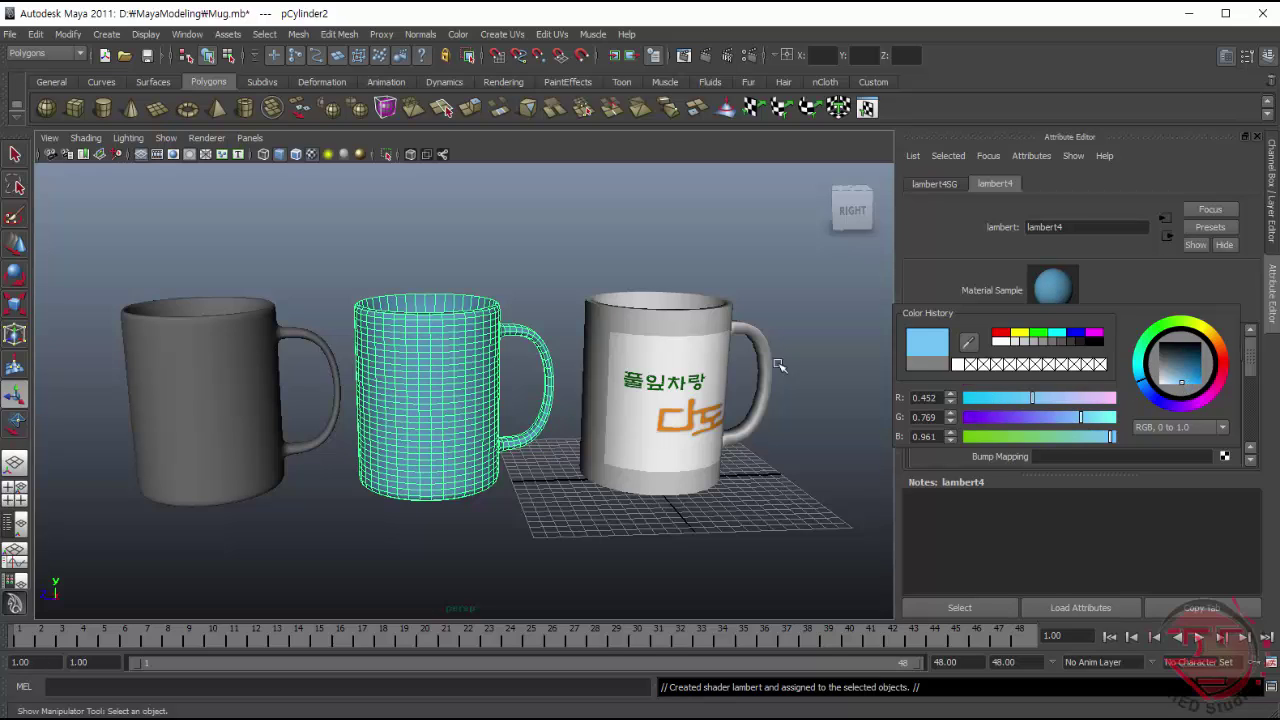
pyautogui.click(460, 504)
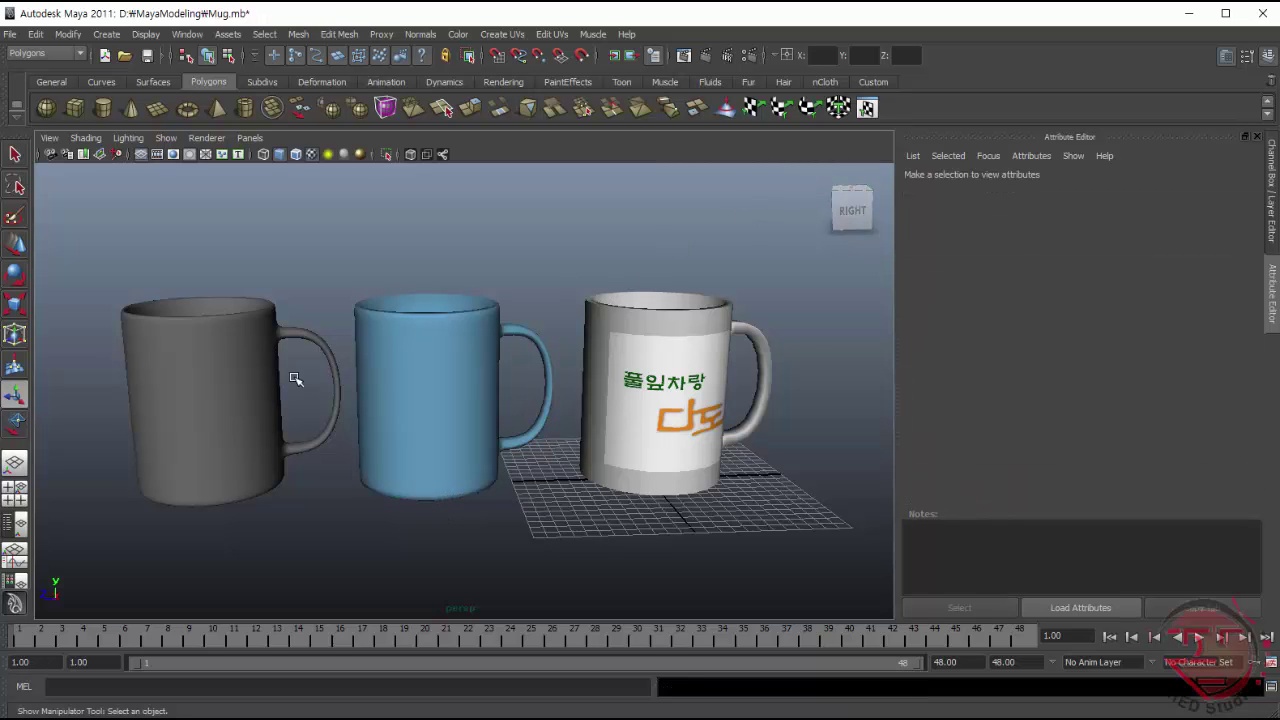
pyautogui.rightClick(418, 349)
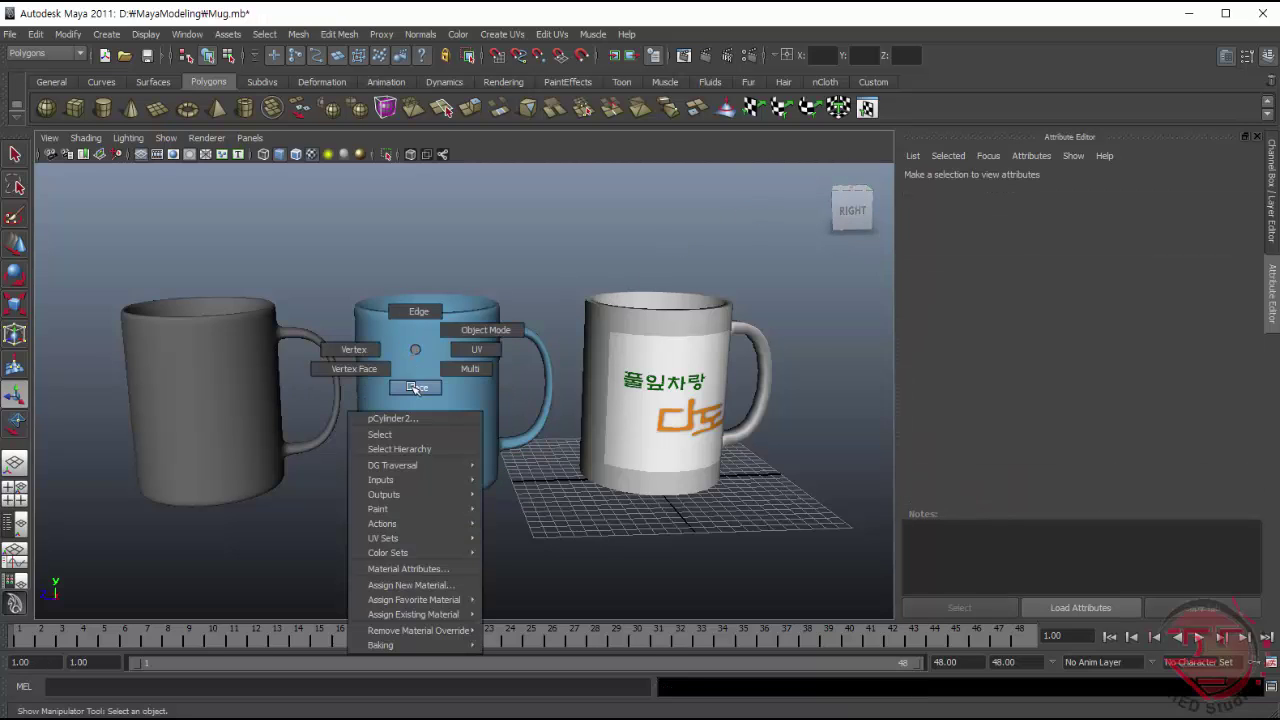
# - Paint-select a block of faces across the blue mug's front in face mode
pyautogui.click(414, 386)
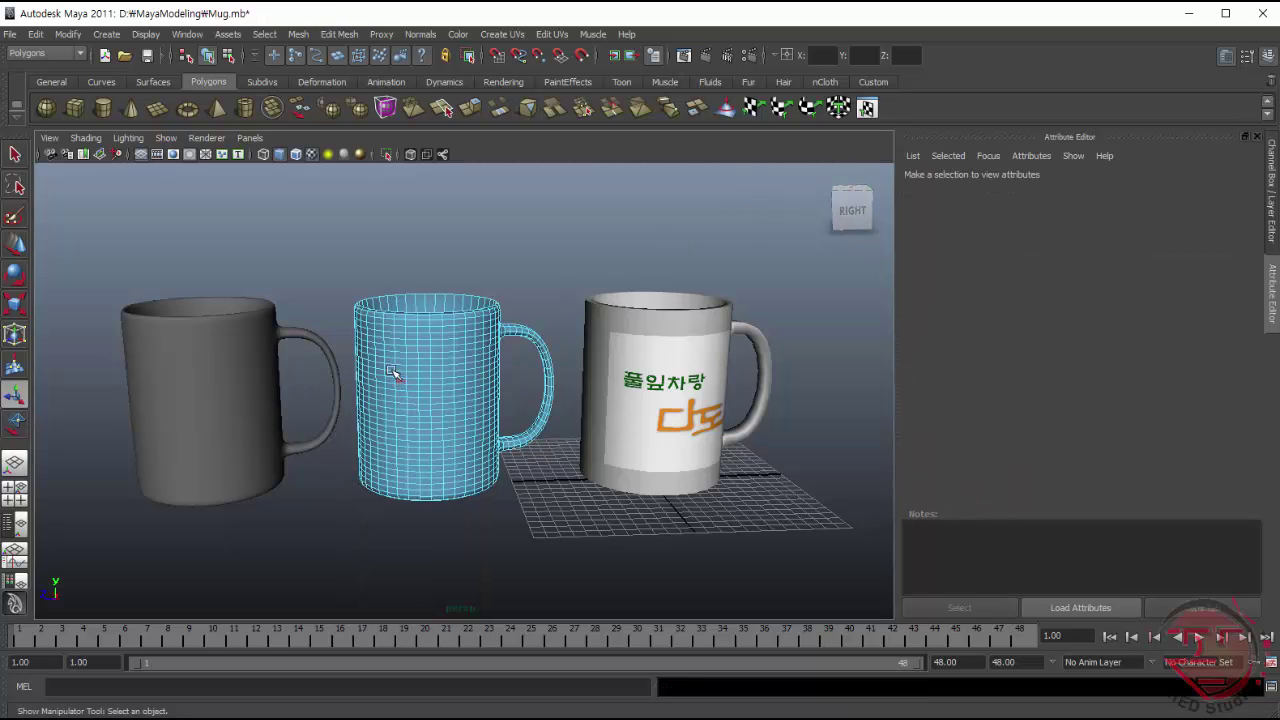
pyautogui.click(15, 216)
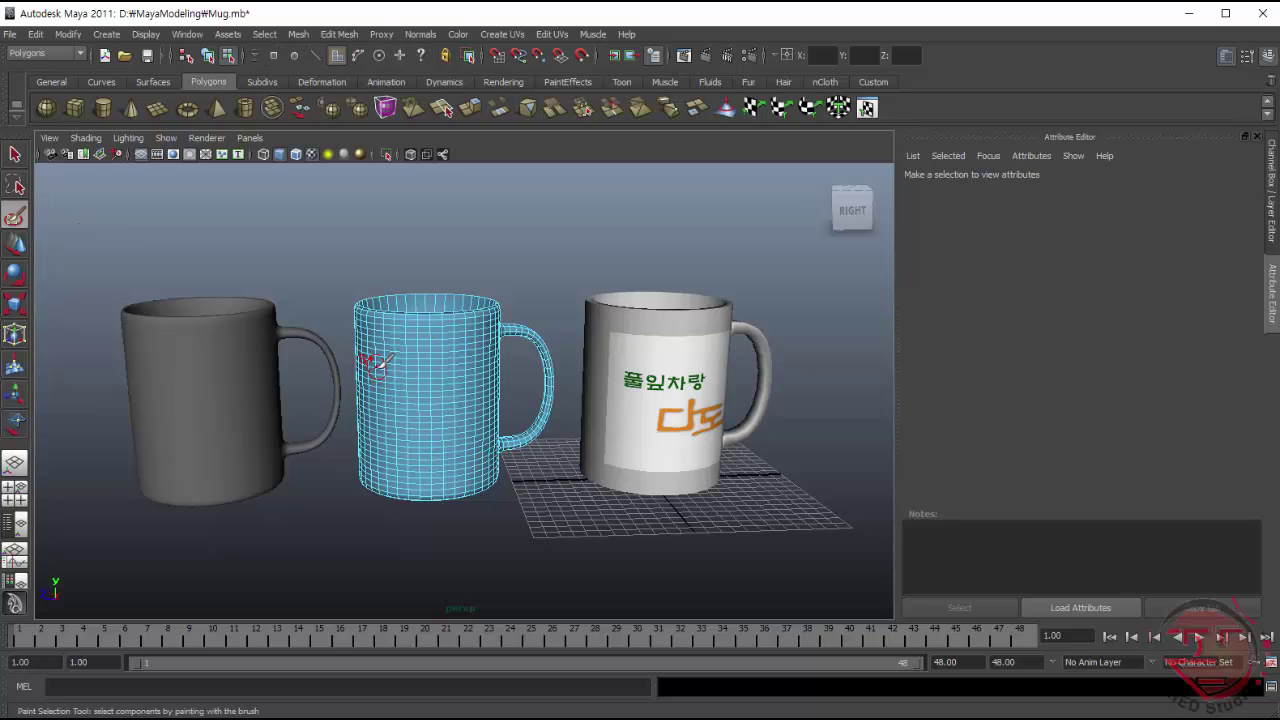
pyautogui.moveTo(548, 541)
pyautogui.keyDown('alt'); pyautogui.mouseDown(button='right')
pyautogui.moveTo(806, 638)
pyautogui.moveTo(633, 476)
pyautogui.mouseUp(button='right'); pyautogui.keyUp('alt')
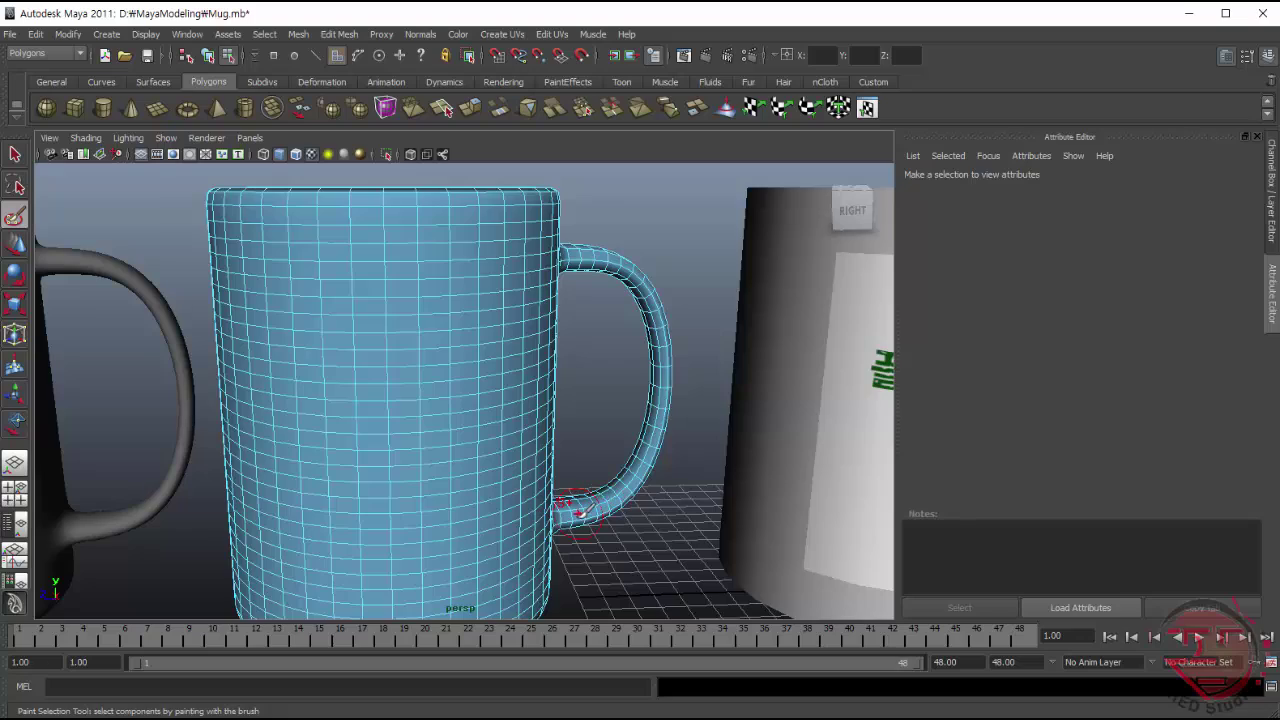
pyautogui.moveTo(600, 495)
pyautogui.keyDown('alt'); pyautogui.mouseDown(button='middle')
pyautogui.moveTo(611, 461)
pyautogui.moveTo(595, 435)
pyautogui.mouseUp(button='middle'); pyautogui.keyUp('alt')
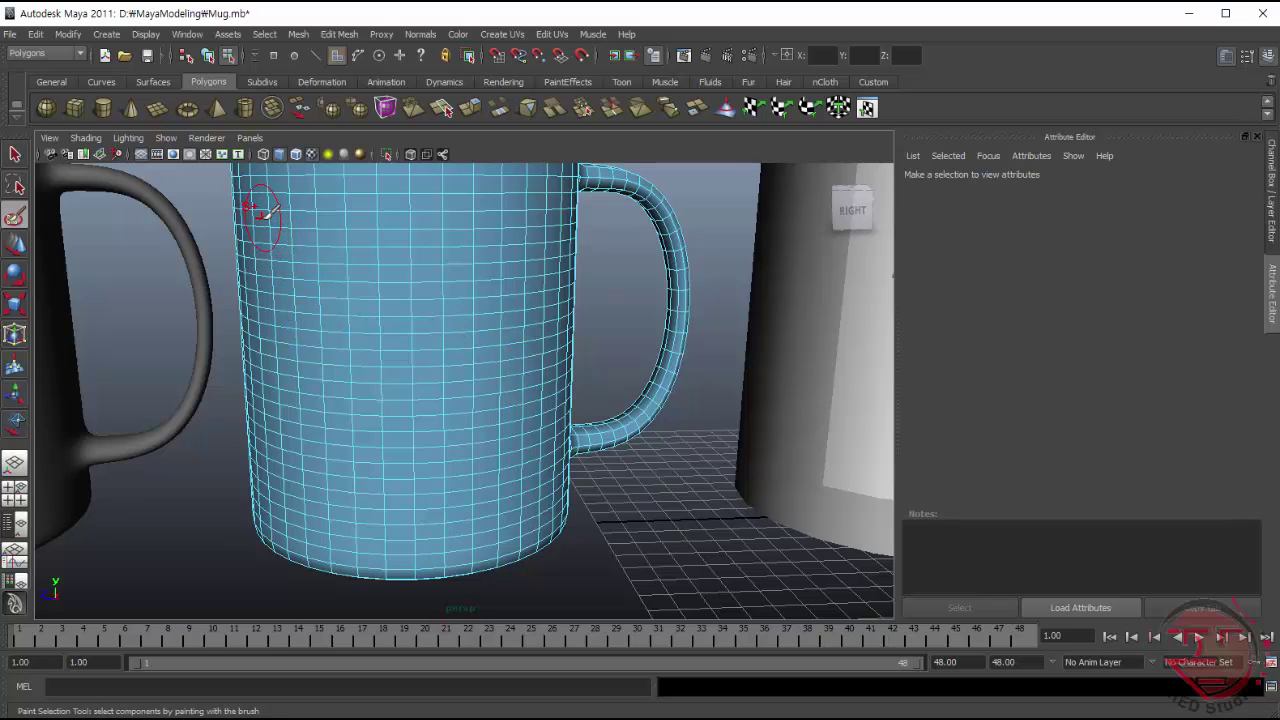
pyautogui.moveTo(266, 212)
pyautogui.mouseDown()
pyautogui.moveTo(538, 214)
pyautogui.moveTo(527, 424)
pyautogui.mouseUp()
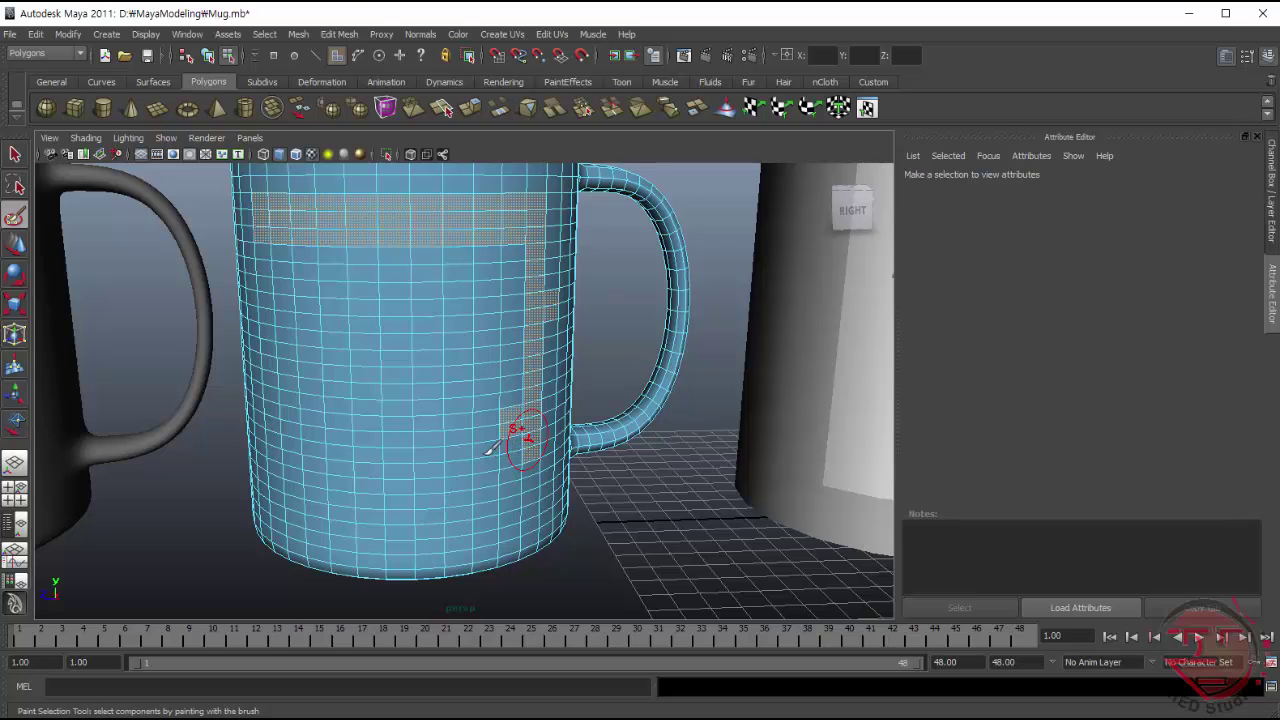
pyautogui.moveTo(490, 450)
pyautogui.mouseDown()
pyautogui.moveTo(366, 443)
pyautogui.moveTo(286, 457)
pyautogui.moveTo(274, 251)
pyautogui.moveTo(520, 256)
pyautogui.moveTo(512, 392)
pyautogui.moveTo(478, 420)
pyautogui.moveTo(302, 418)
pyautogui.moveTo(297, 308)
pyautogui.moveTo(311, 337)
pyautogui.moveTo(350, 362)
pyautogui.moveTo(340, 280)
pyautogui.moveTo(388, 408)
pyautogui.moveTo(374, 260)
pyautogui.moveTo(423, 403)
pyautogui.moveTo(437, 277)
pyautogui.moveTo(466, 409)
pyautogui.moveTo(490, 262)
pyautogui.mouseUp()
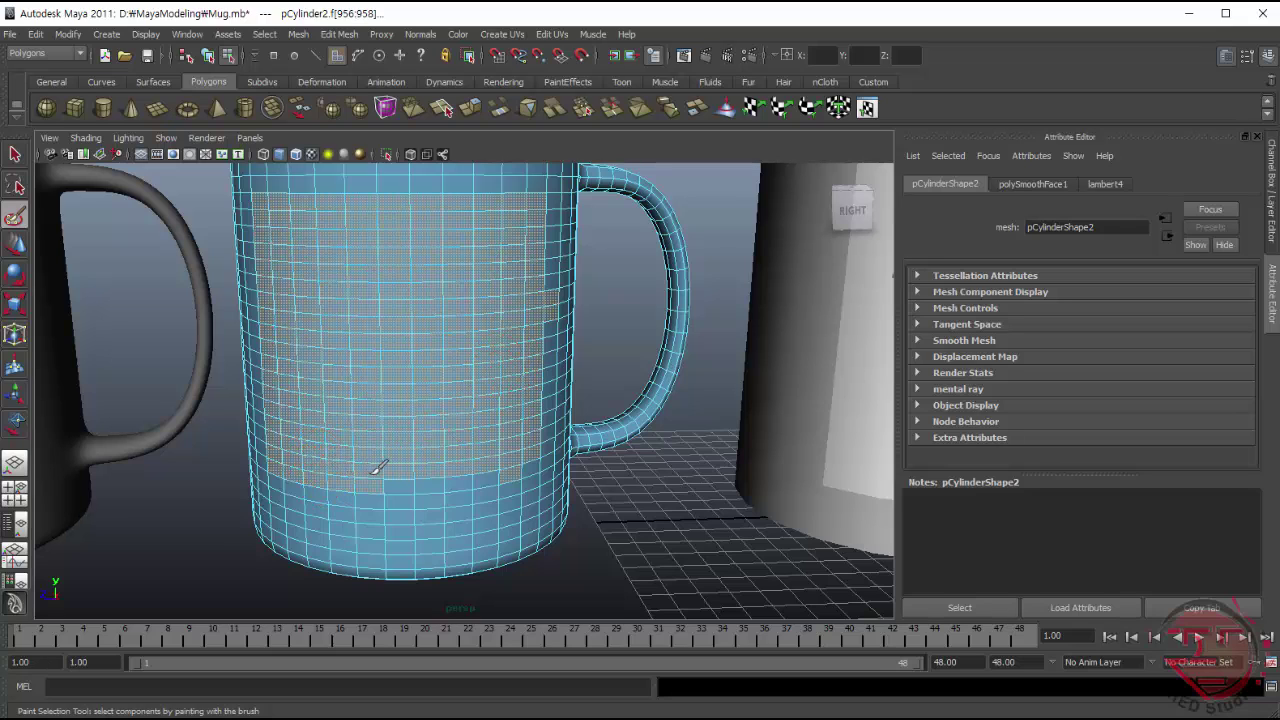
pyautogui.moveTo(380, 468)
pyautogui.mouseDown()
pyautogui.moveTo(522, 465)
pyautogui.moveTo(297, 482)
pyautogui.moveTo(280, 503)
pyautogui.moveTo(510, 510)
pyautogui.moveTo(540, 495)
pyautogui.moveTo(530, 482)
pyautogui.mouseUp()
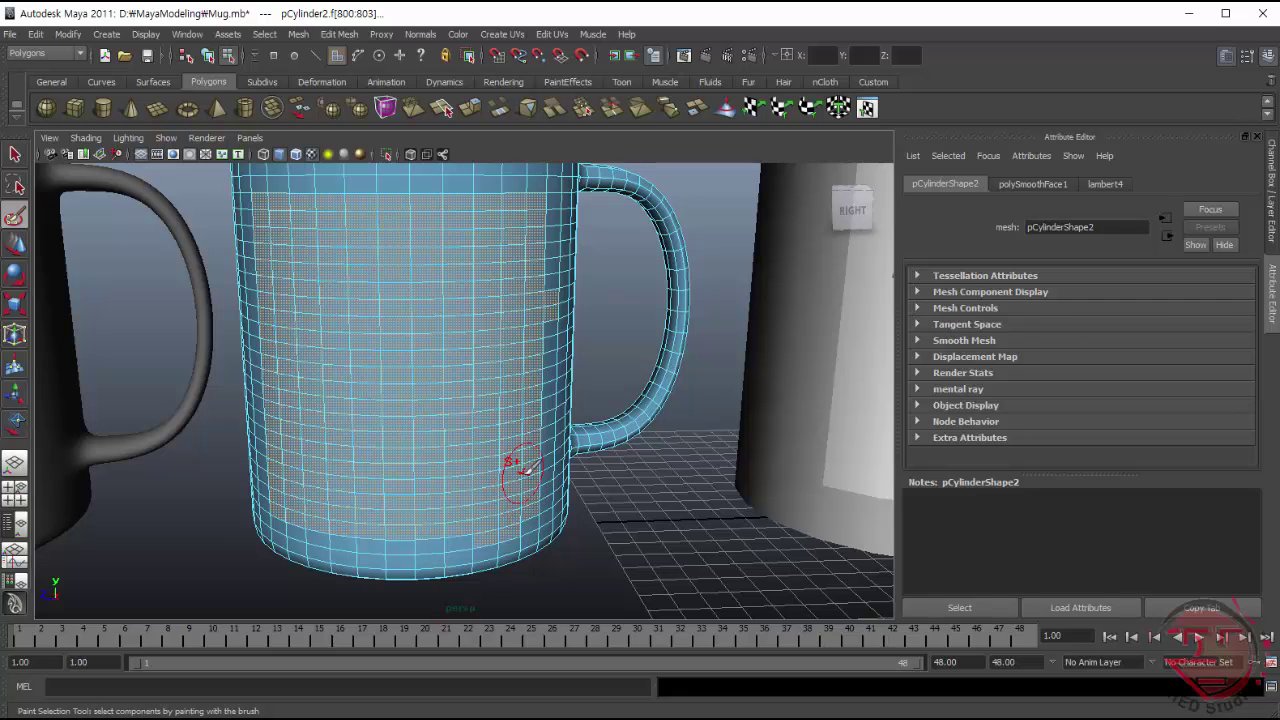
# - Narrow the selection to front faces f[801:802] and show the Assign Favorite Material menu
pyautogui.click(15, 152)
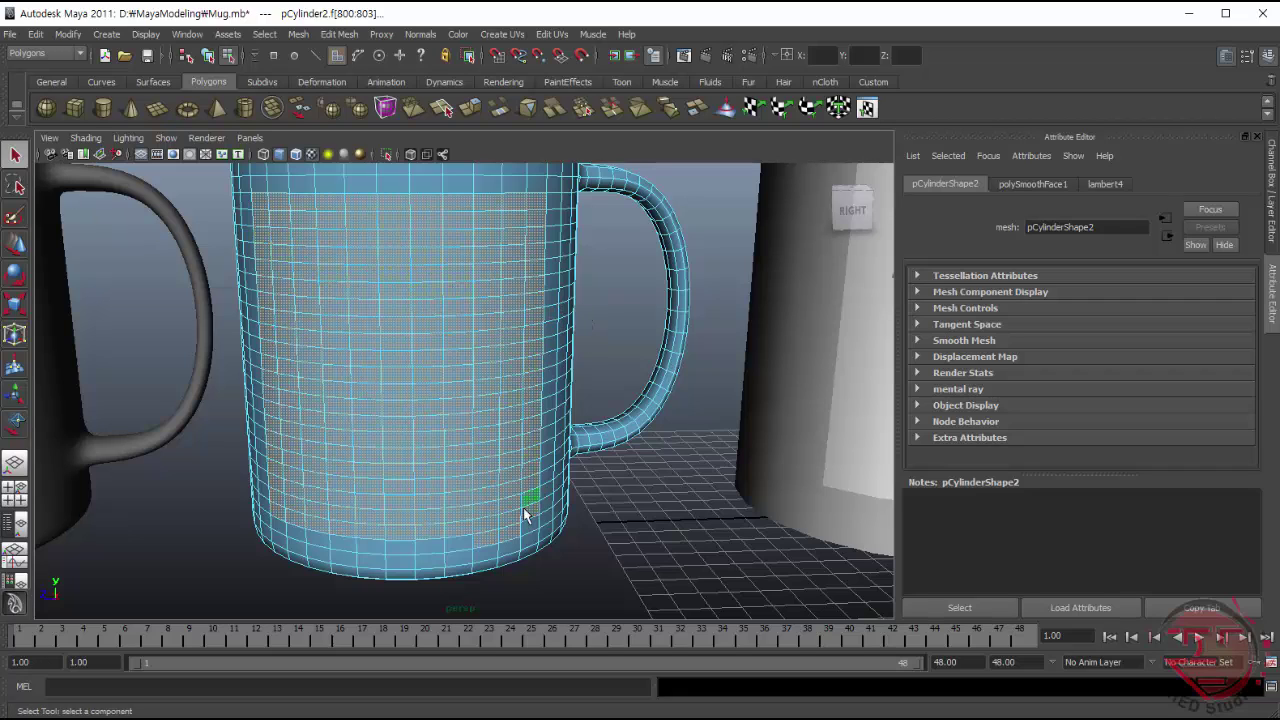
pyautogui.click(512, 540)
pyautogui.moveTo(381, 254); pyautogui.dragTo(390, 504, button='right')
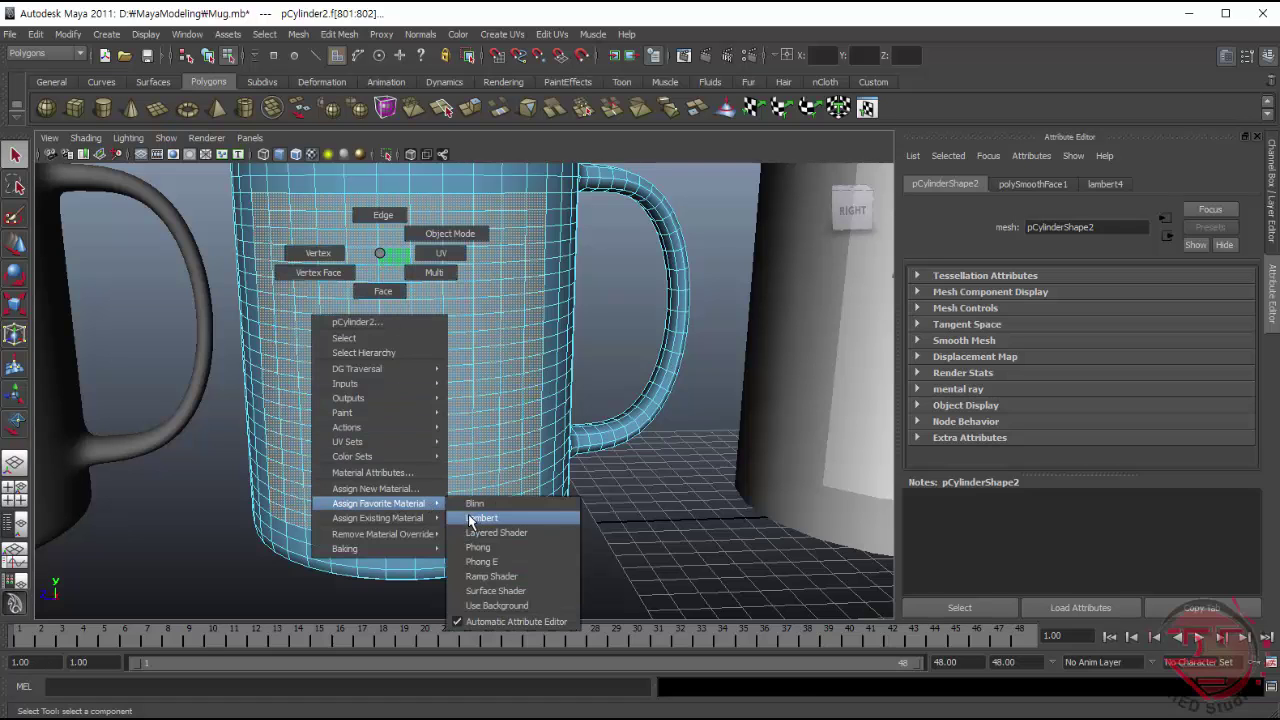
# - Give the selected faces a new lambert5 material with a BlueBird.jpg file texture on Color
pyautogui.click(472, 517)
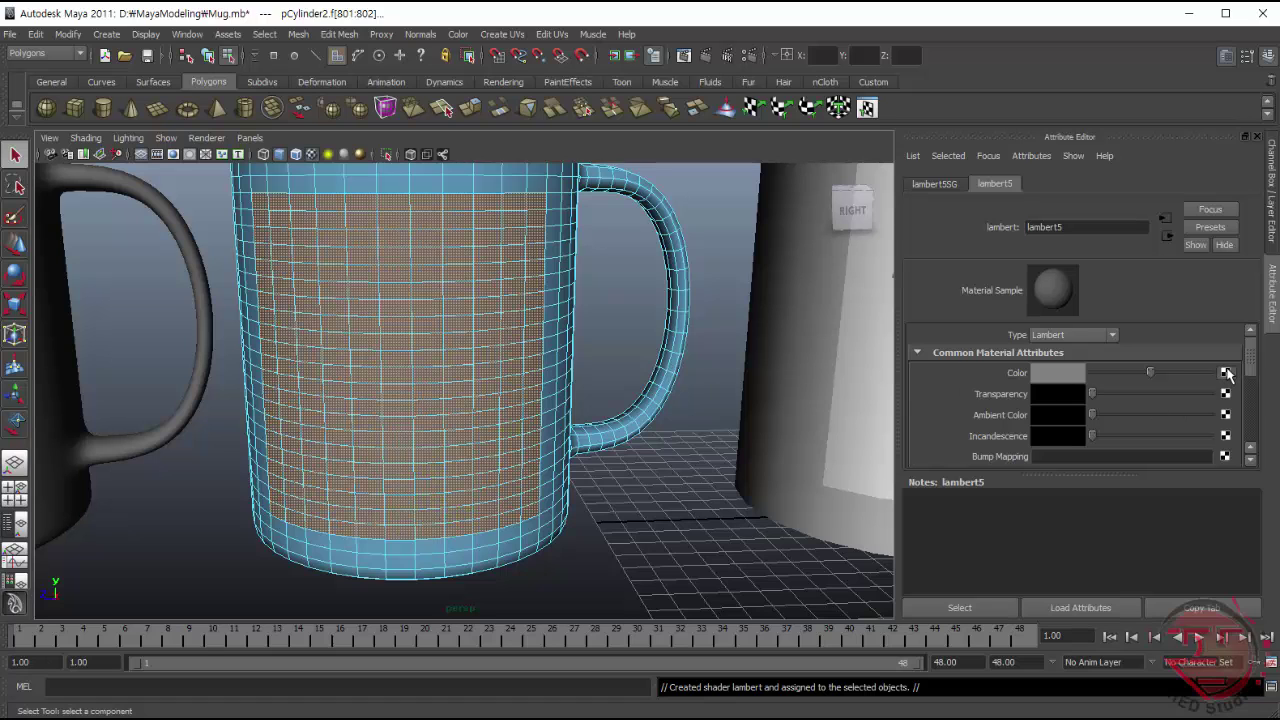
pyautogui.click(1226, 373)
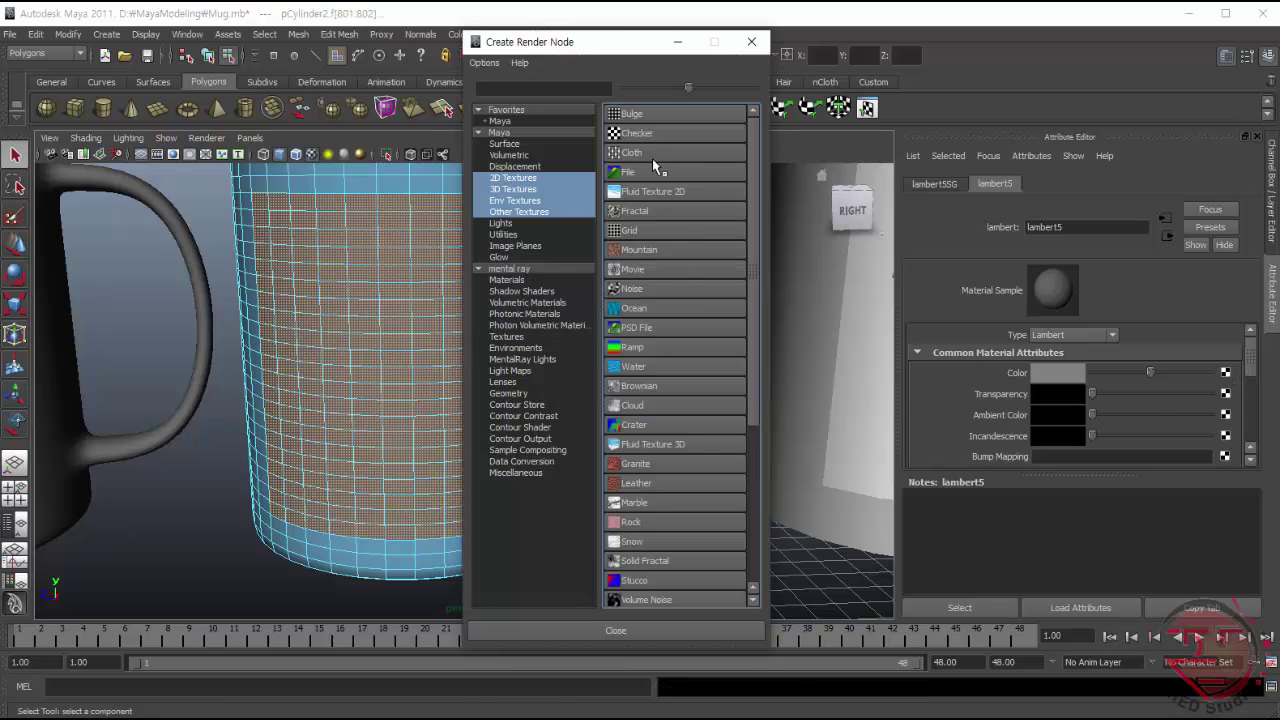
pyautogui.click(650, 172)
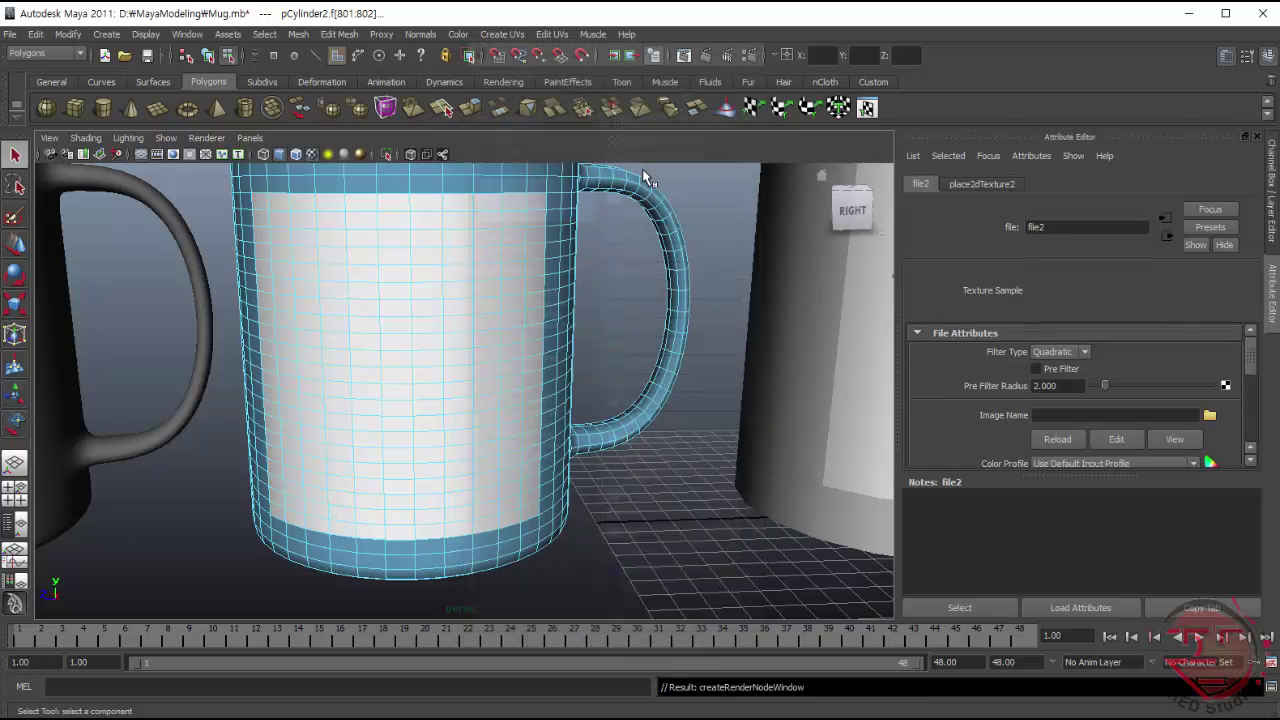
pyautogui.click(1210, 415)
pyautogui.click(293, 270)
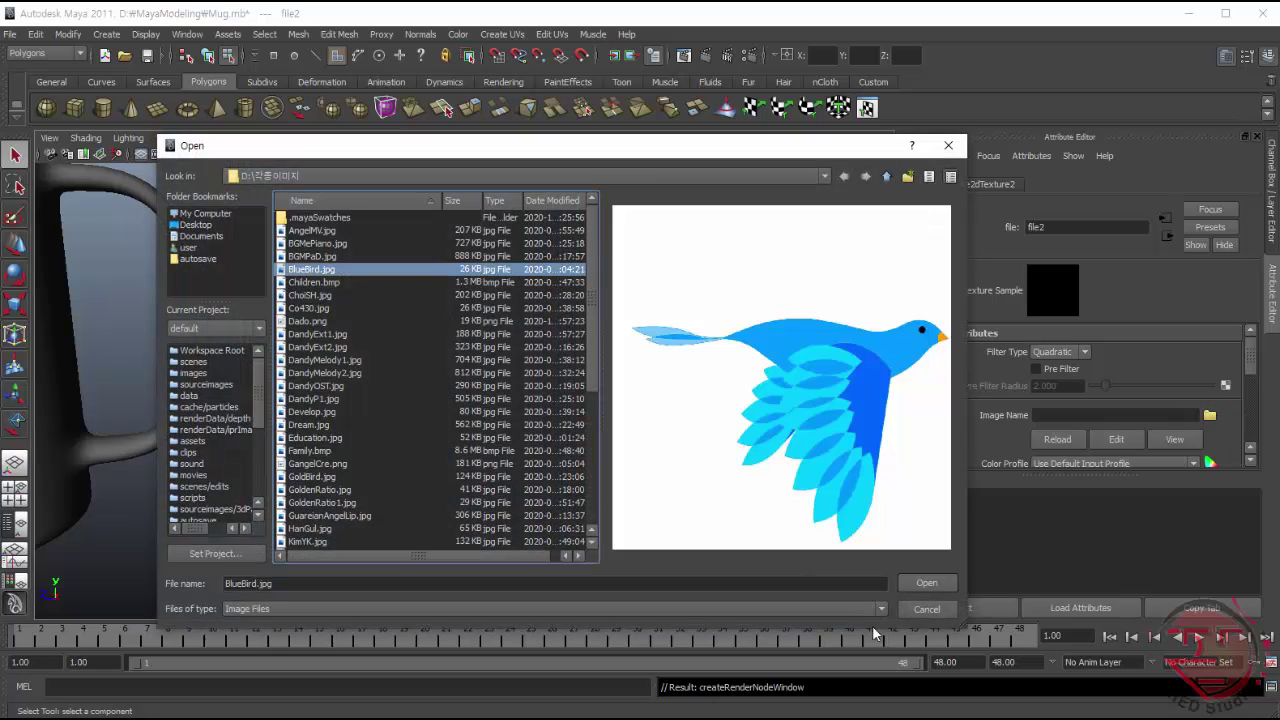
pyautogui.click(927, 583)
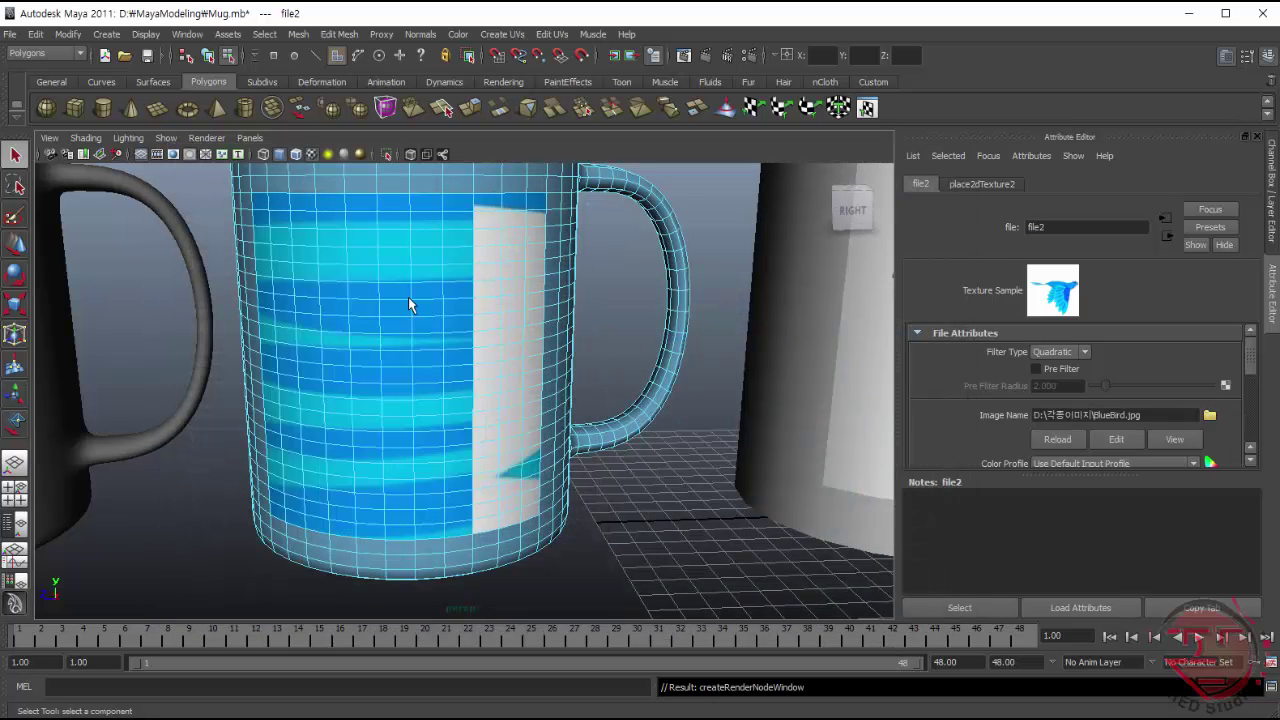
pyautogui.click(499, 37)
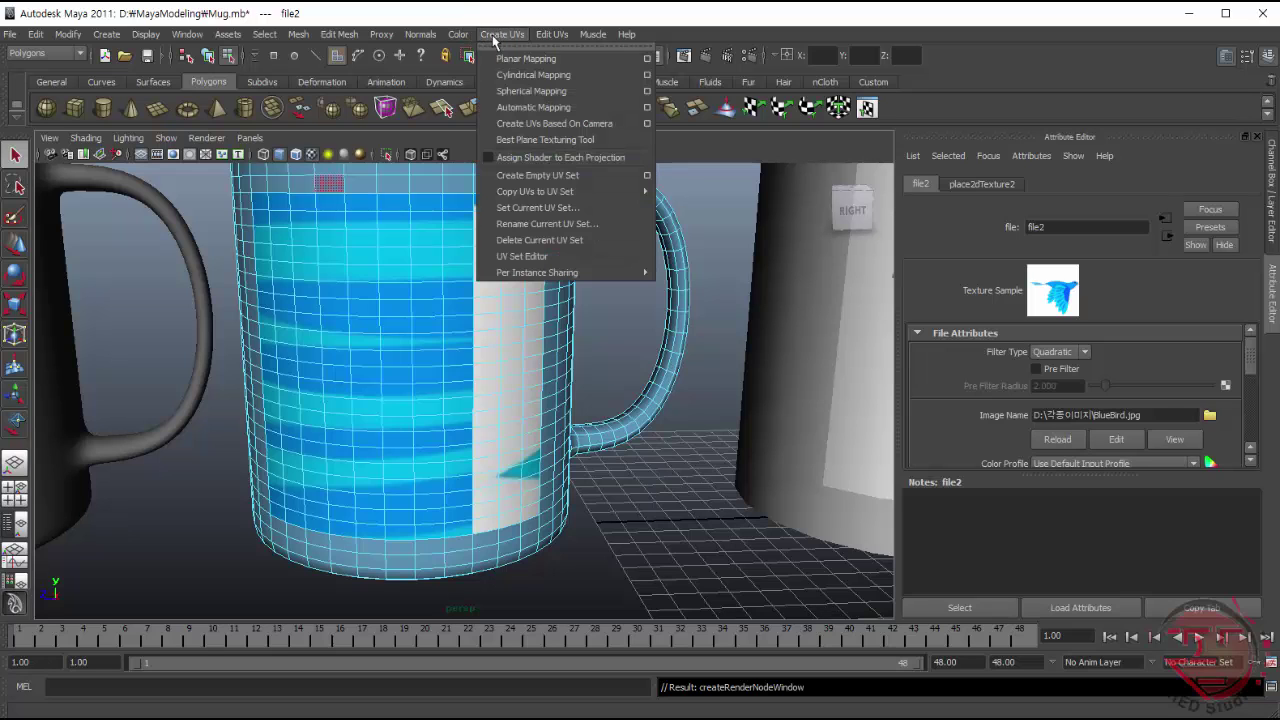
# - Try a planar UV projection, then start repainting a column of front faces
pyautogui.click(648, 58)
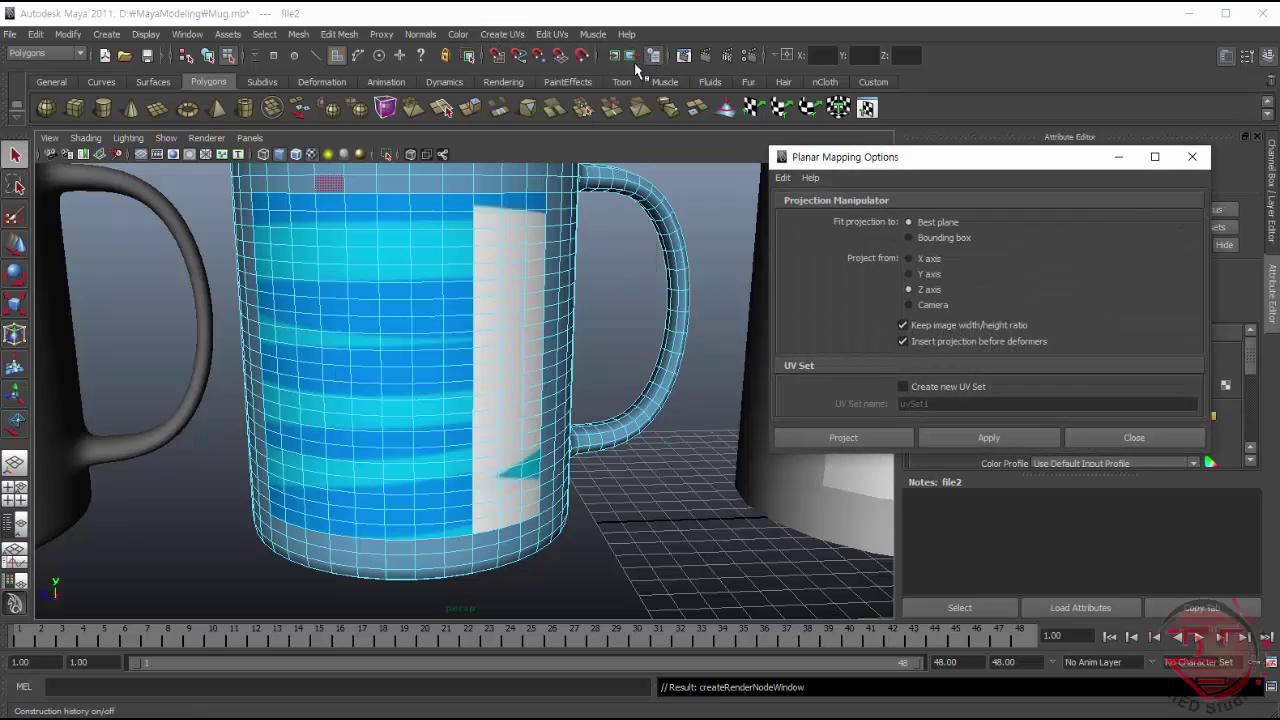
pyautogui.click(840, 438)
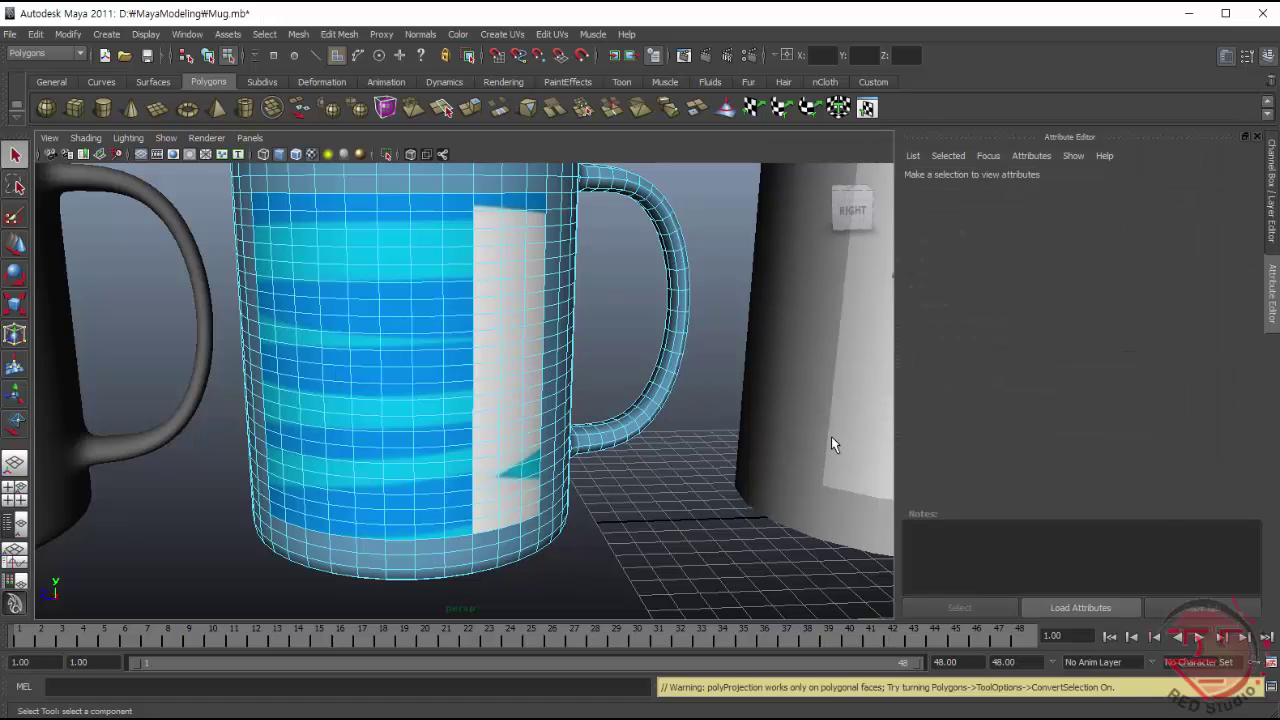
pyautogui.click(15, 217)
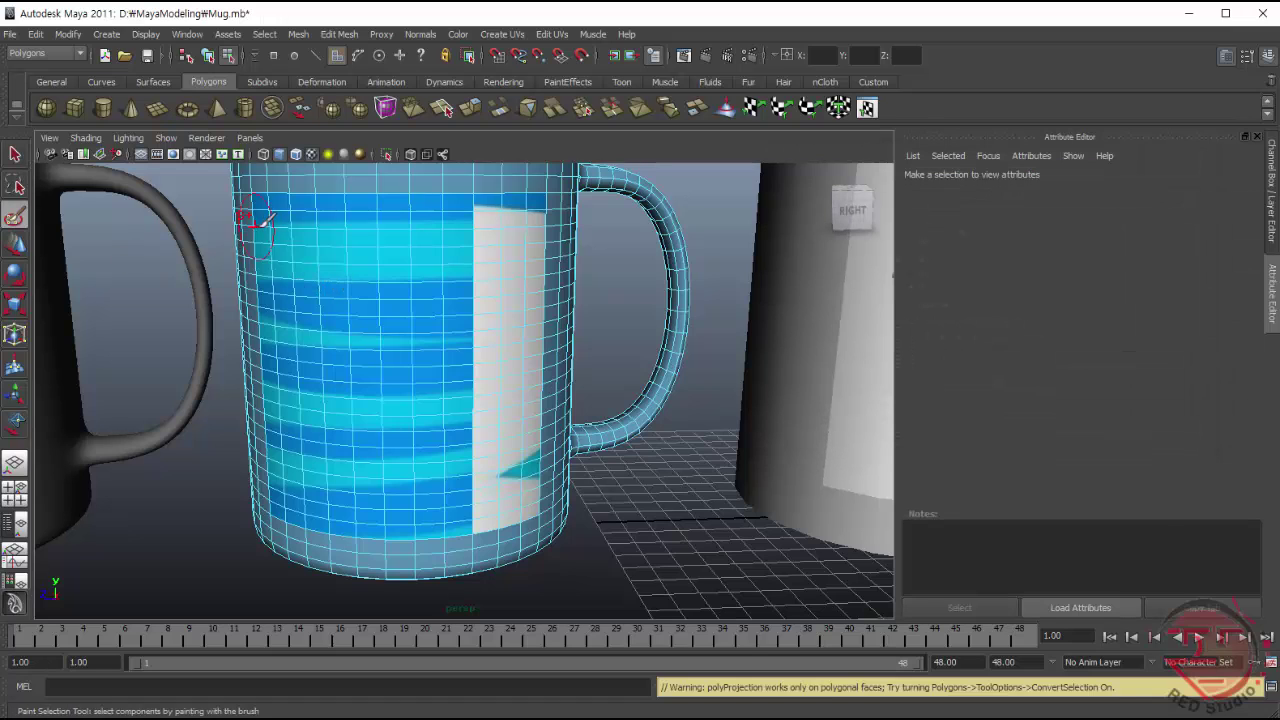
pyautogui.moveTo(268, 194); pyautogui.dragTo(270, 280)
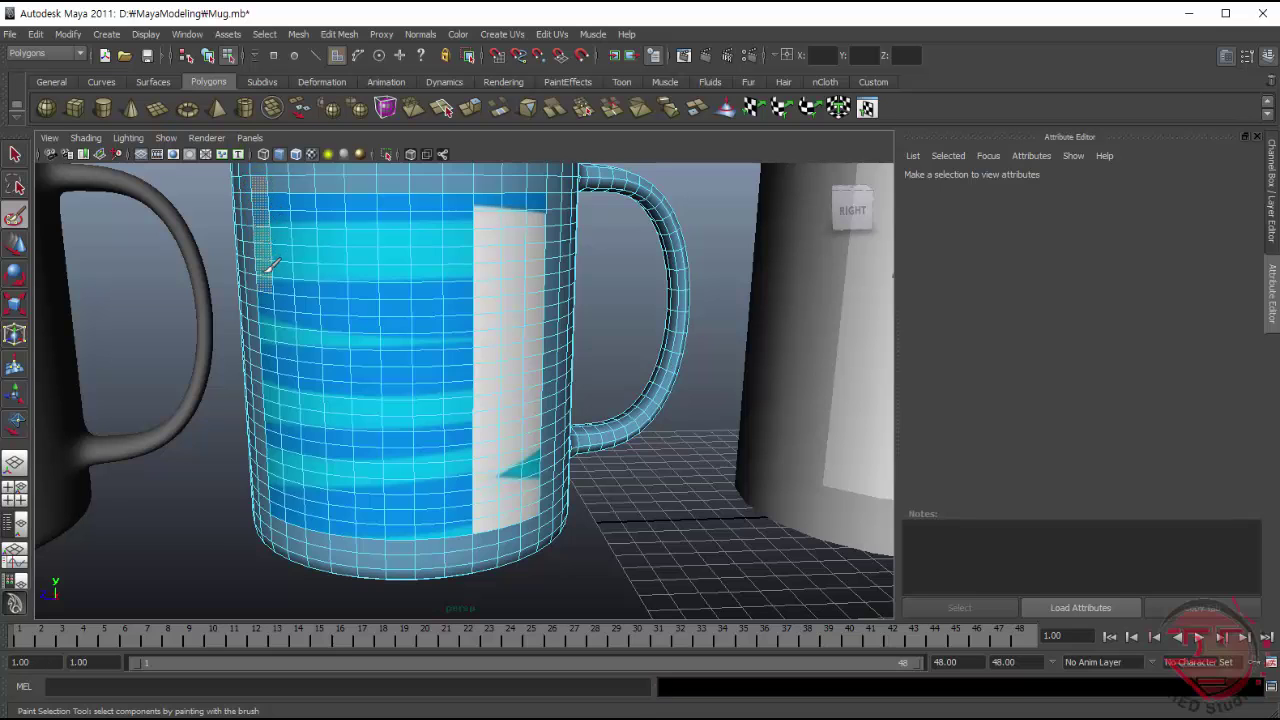
pyautogui.press('q')
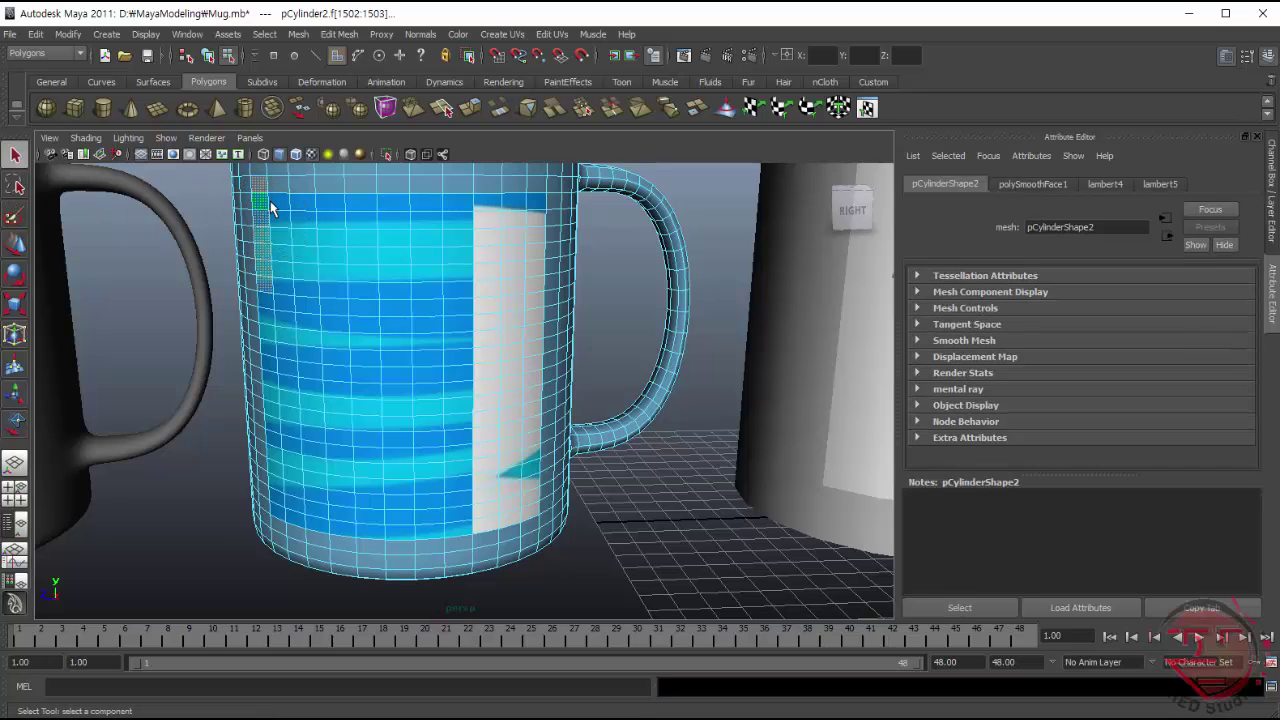
# - Repaint the full block of mug front faces for the bird label, then return to selecting
pyautogui.click(71, 190)
pyautogui.click(15, 217)
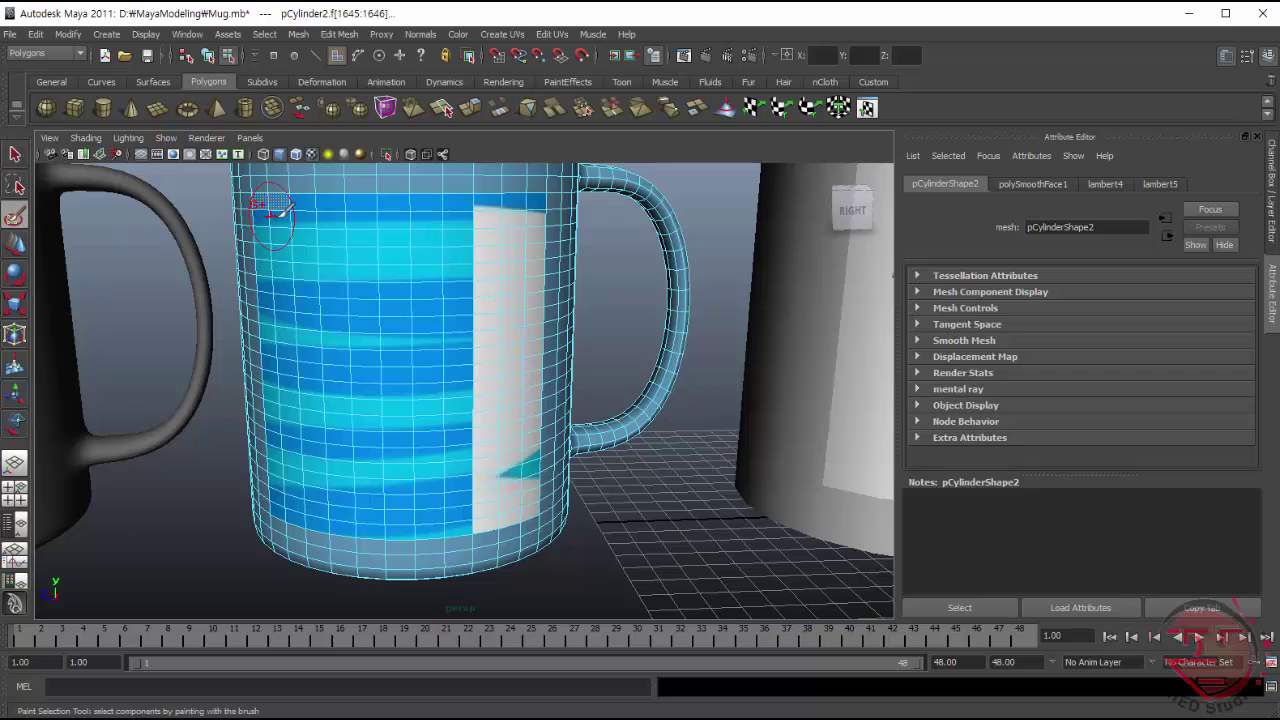
pyautogui.moveTo(262, 196)
pyautogui.mouseDown()
pyautogui.moveTo(292, 437)
pyautogui.moveTo(354, 506)
pyautogui.moveTo(528, 498)
pyautogui.mouseUp()
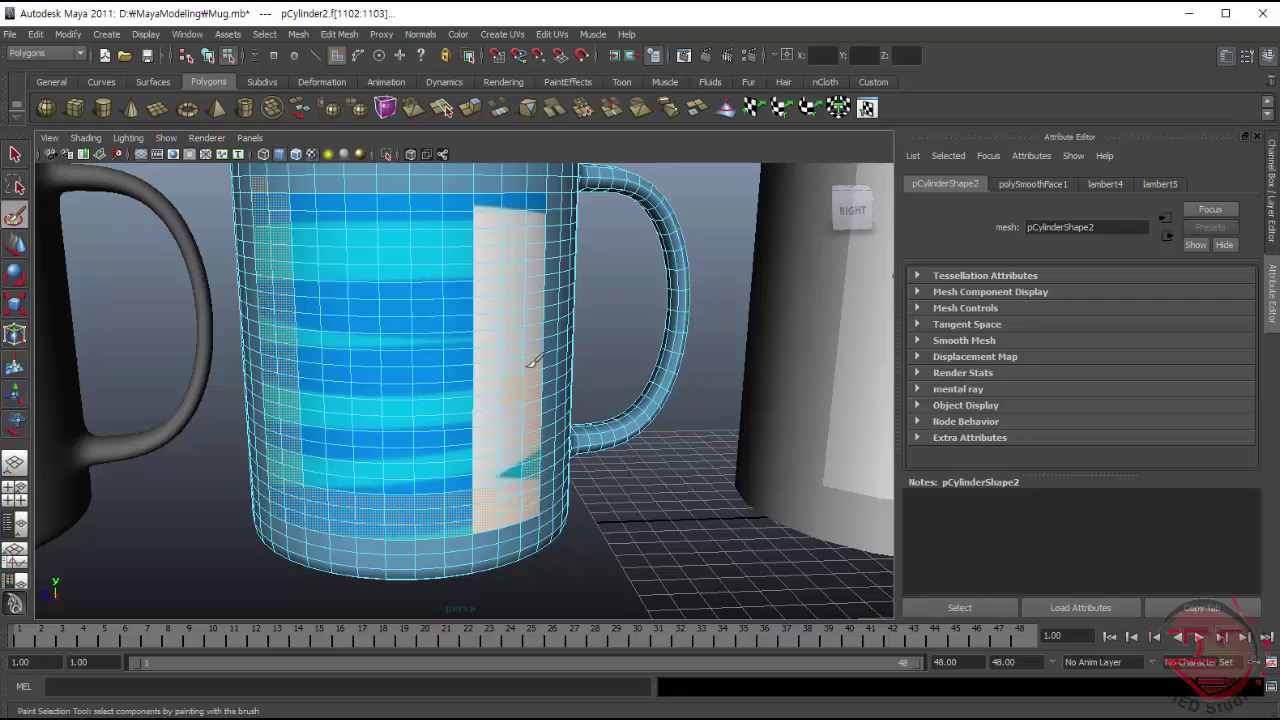
pyautogui.moveTo(535, 230)
pyautogui.mouseDown()
pyautogui.moveTo(537, 206)
pyautogui.moveTo(305, 205)
pyautogui.moveTo(331, 449)
pyautogui.moveTo(372, 477)
pyautogui.moveTo(512, 468)
pyautogui.mouseUp()
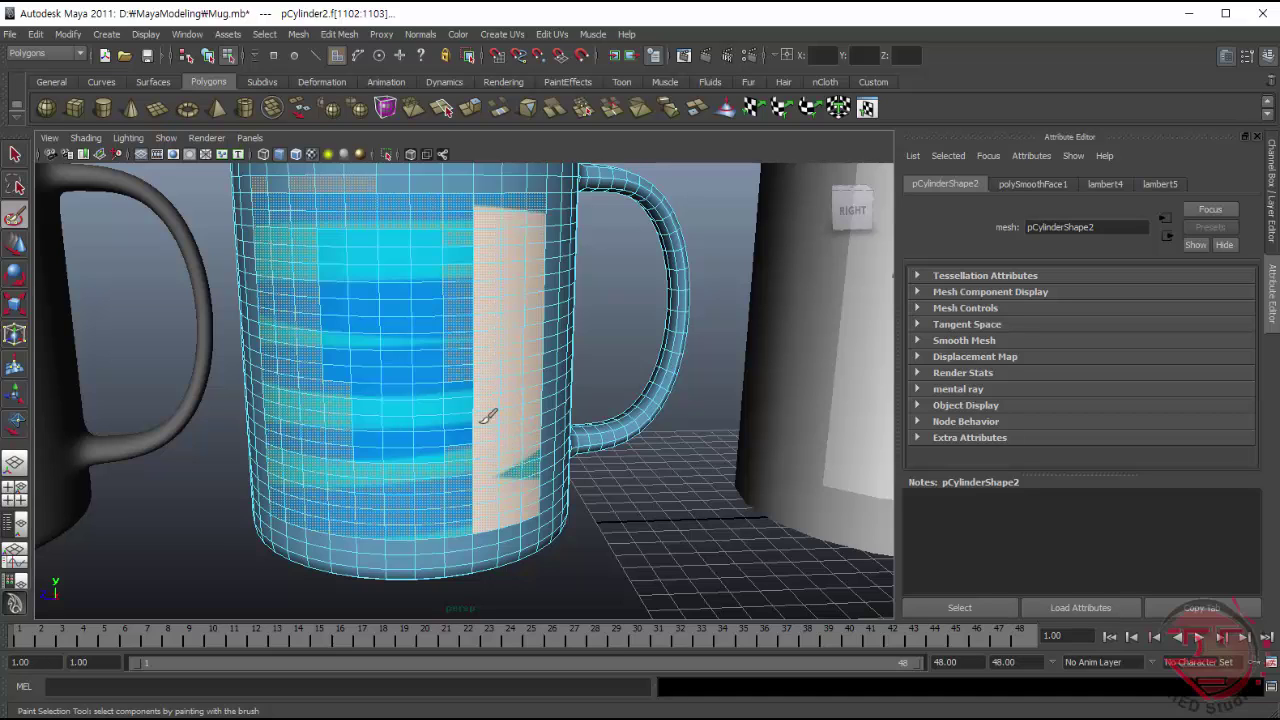
pyautogui.moveTo(479, 452)
pyautogui.mouseDown()
pyautogui.moveTo(430, 350)
pyautogui.moveTo(463, 244)
pyautogui.moveTo(356, 240)
pyautogui.moveTo(337, 268)
pyautogui.moveTo(340, 365)
pyautogui.moveTo(366, 256)
pyautogui.moveTo(400, 251)
pyautogui.moveTo(366, 371)
pyautogui.moveTo(371, 443)
pyautogui.moveTo(371, 360)
pyautogui.moveTo(343, 286)
pyautogui.moveTo(349, 337)
pyautogui.mouseUp()
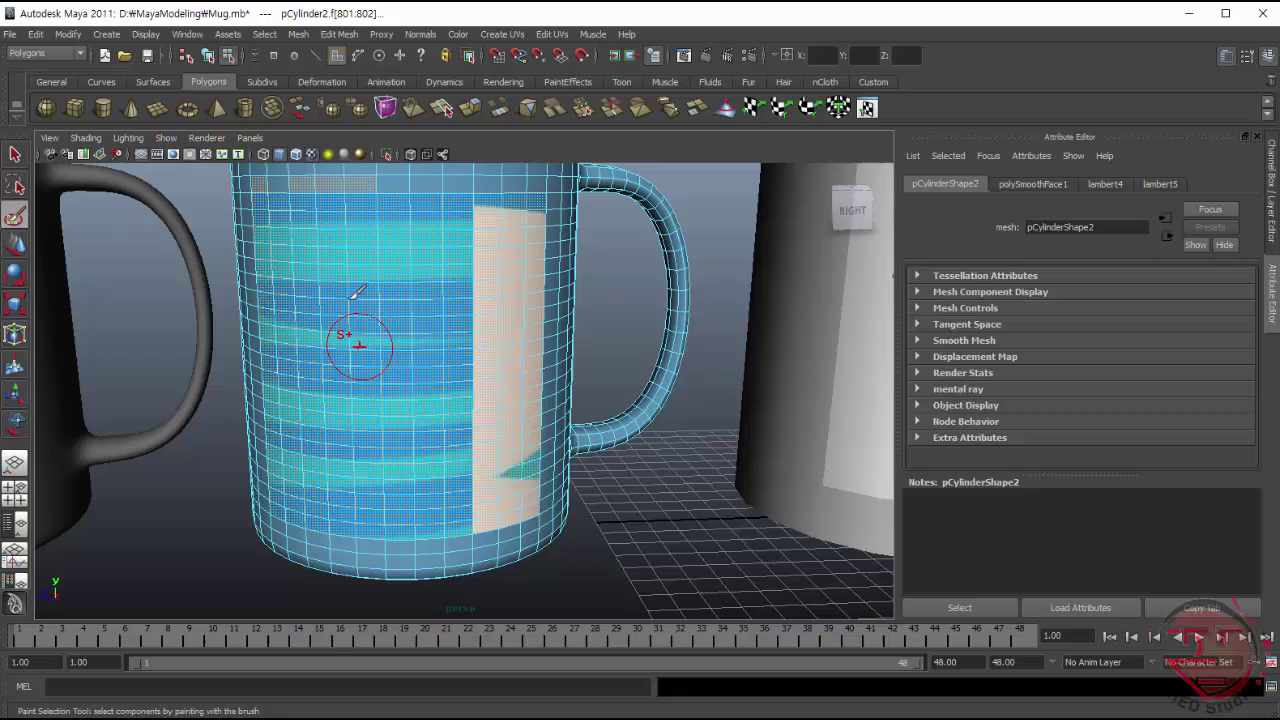
pyautogui.click(12, 152)
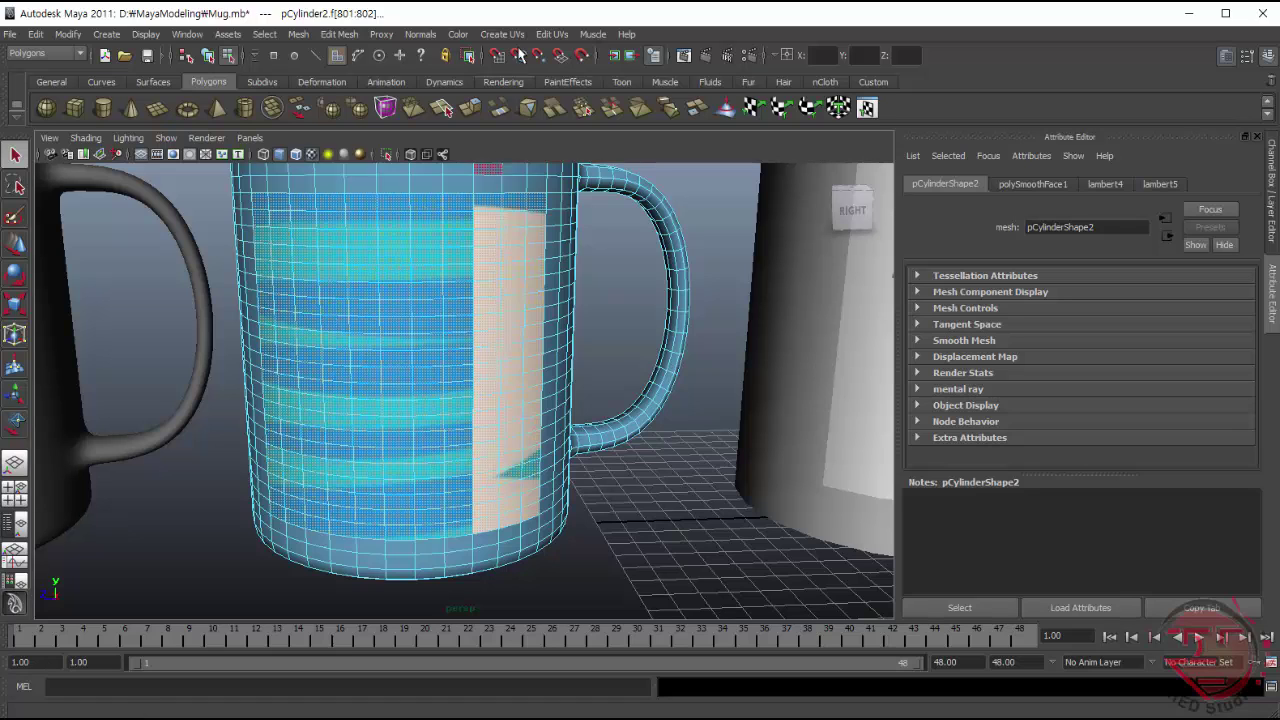
pyautogui.click(501, 34)
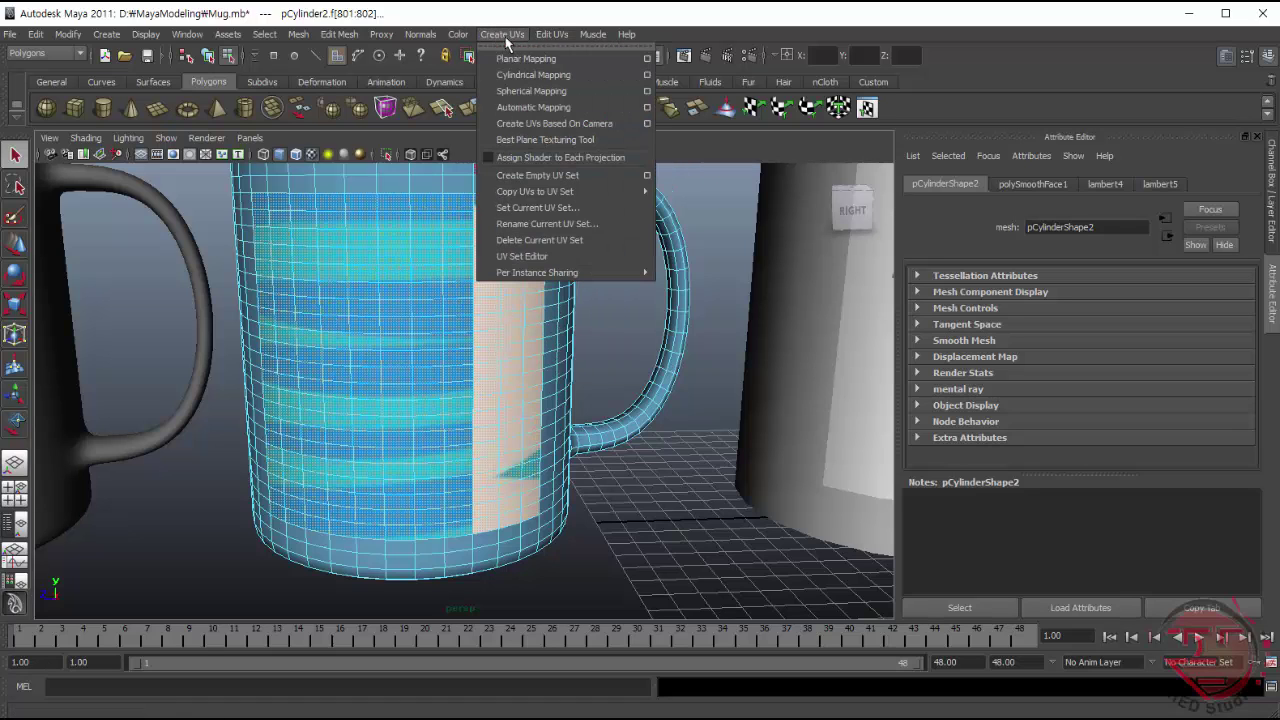
# - Apply Planar Mapping to the selected front faces and show the projection's handles
pyautogui.click(647, 59)
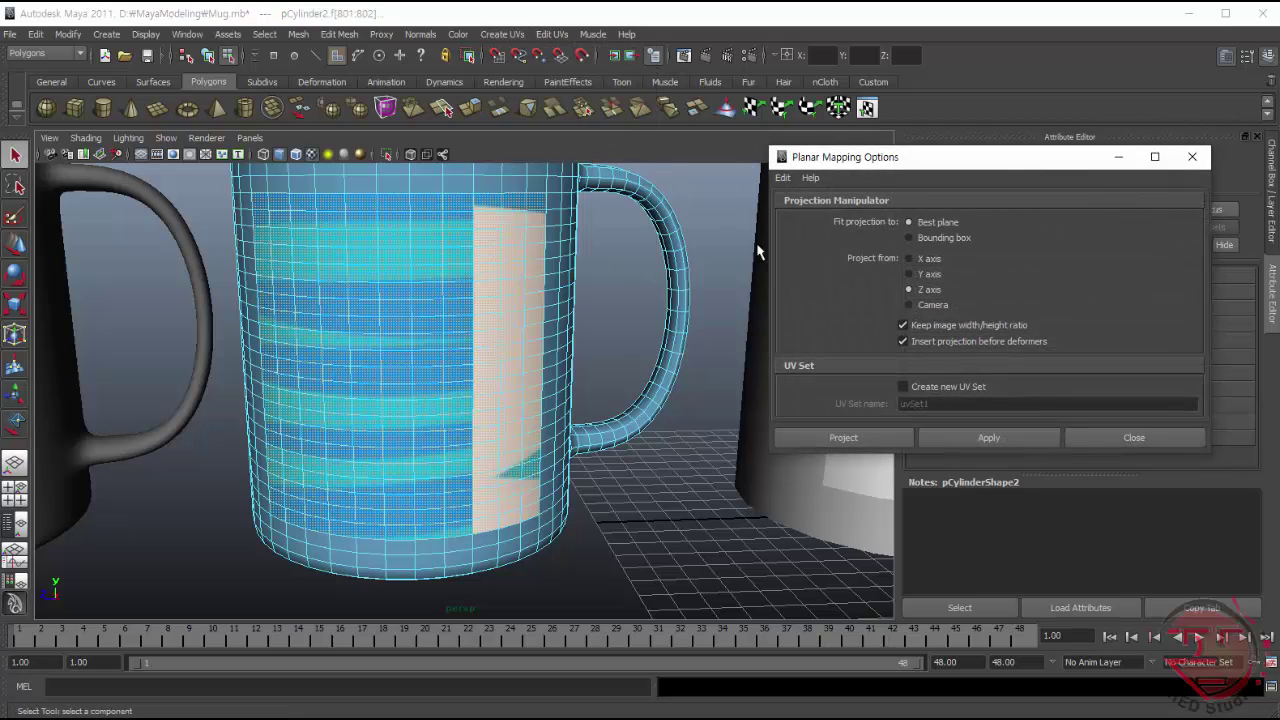
pyautogui.click(842, 439)
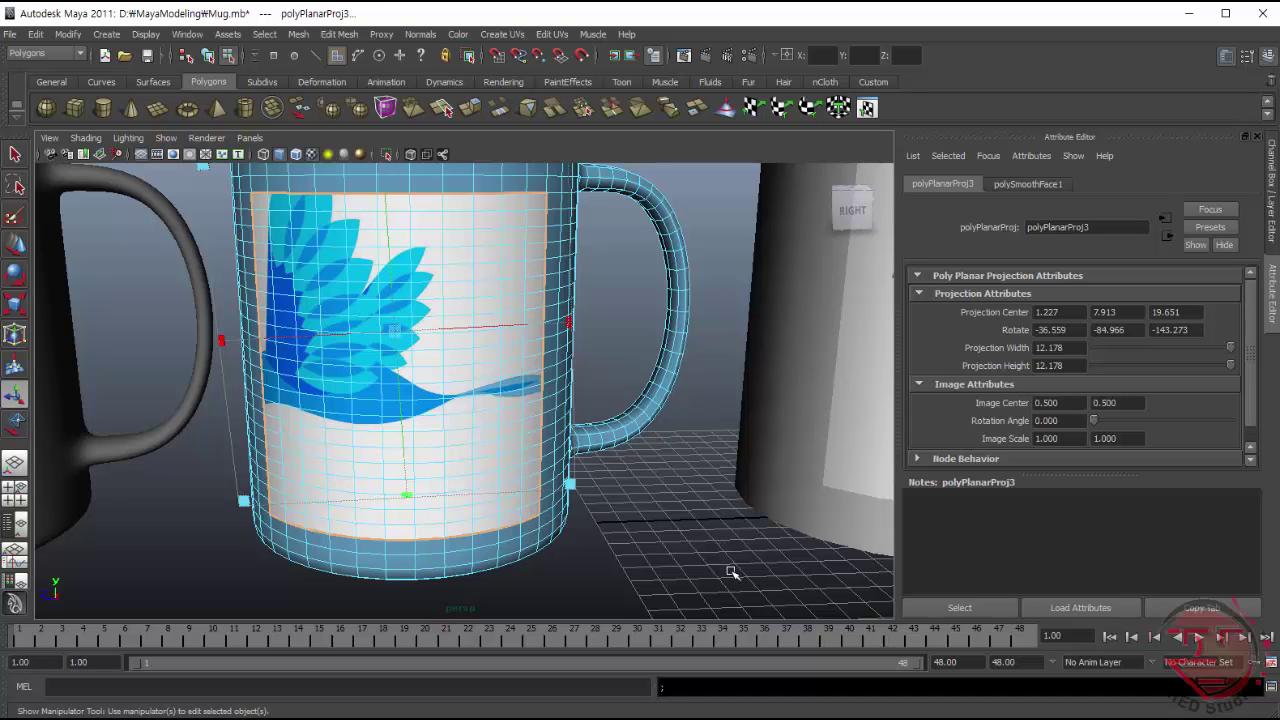
pyautogui.moveTo(731, 572)
pyautogui.keyDown('alt'); pyautogui.mouseDown()
pyautogui.moveTo(737, 486)
pyautogui.moveTo(737, 563)
pyautogui.mouseUp(); pyautogui.keyUp('alt')
pyautogui.scroll(-3, 737, 563)
pyautogui.click(679, 497)
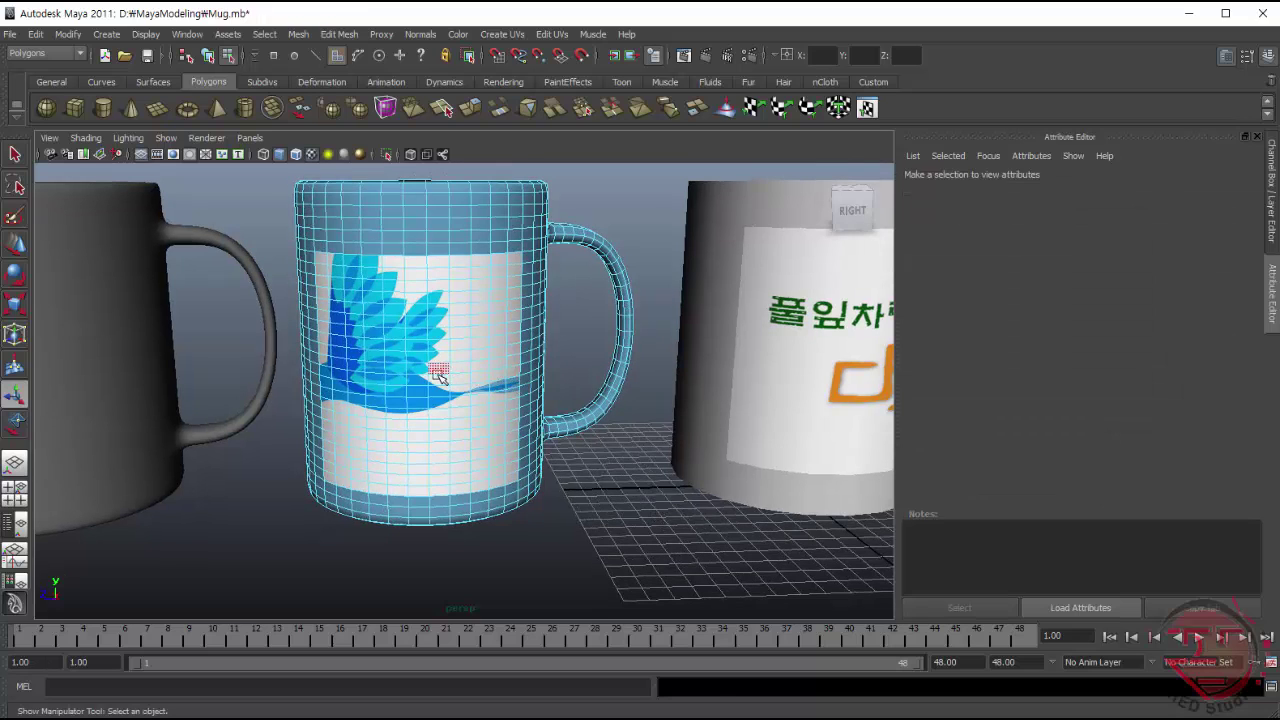
pyautogui.hotkey('ctrl', 'z')
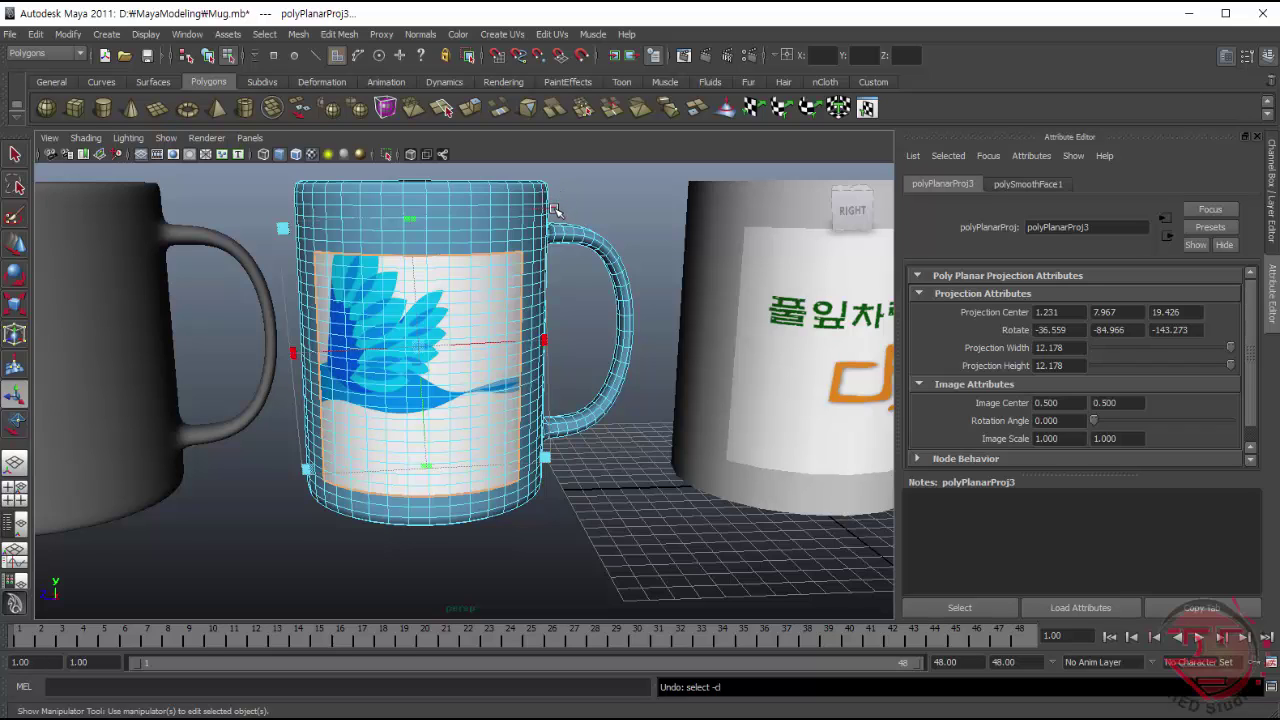
pyautogui.press('t')
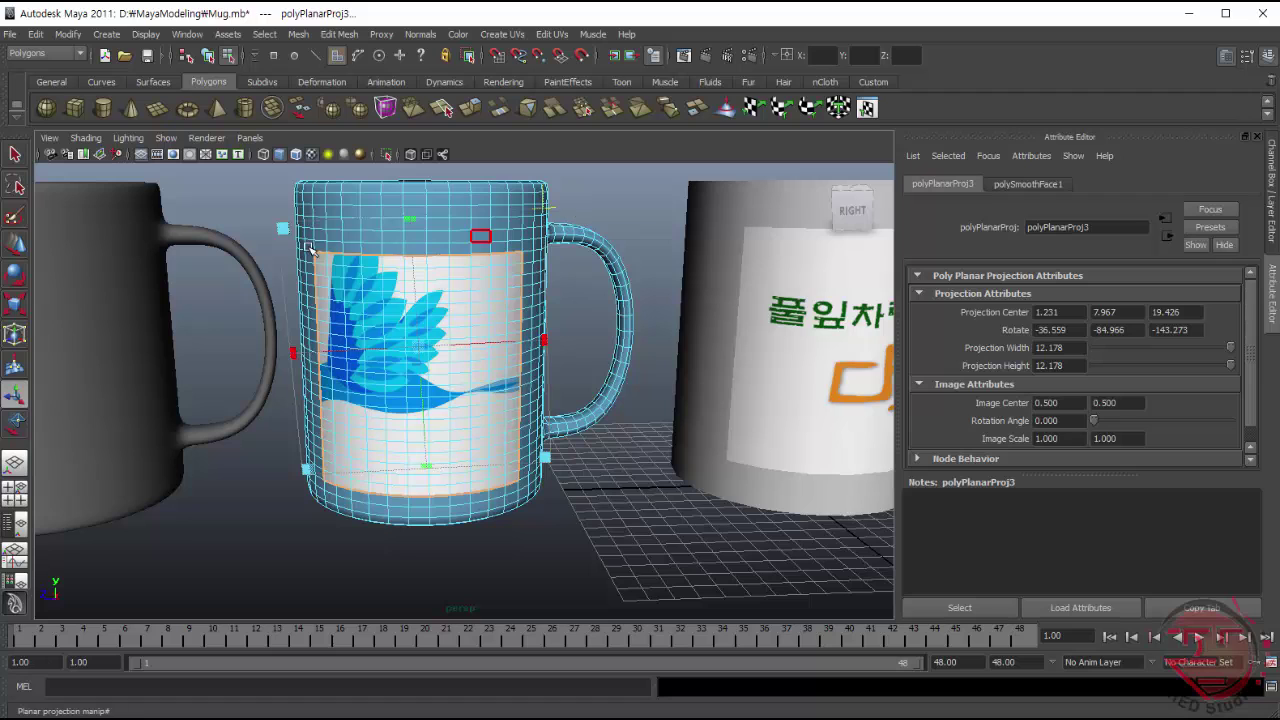
# - Shrink the planar projection to about 8.671 × 7.325 so the bird appears larger
pyautogui.moveTo(283, 228); pyautogui.dragTo(334, 251)
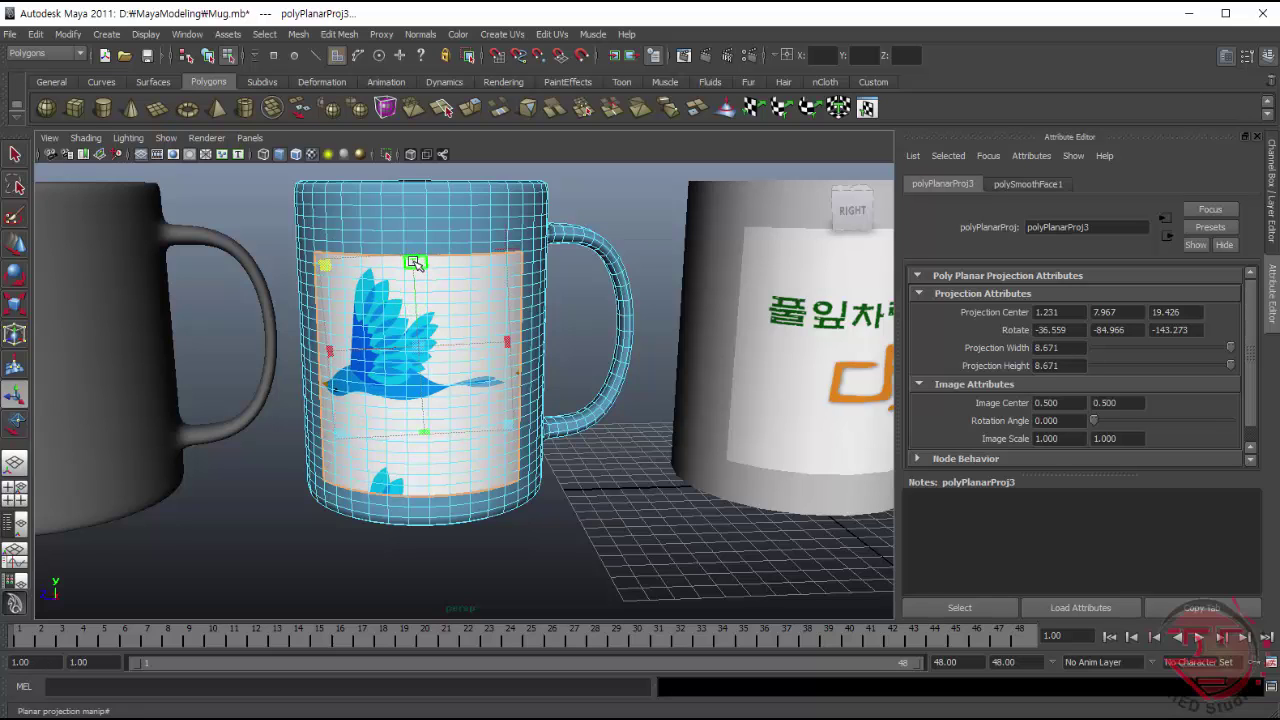
pyautogui.moveTo(413, 263); pyautogui.dragTo(415, 278)
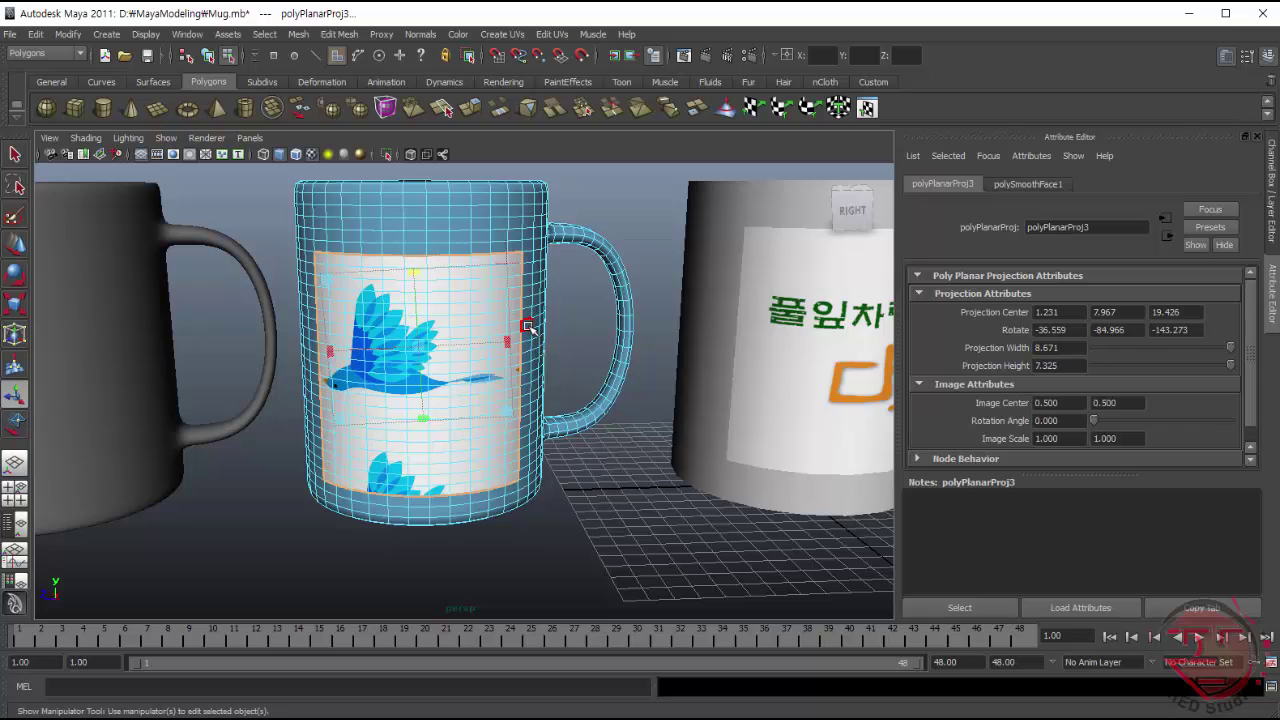
pyautogui.click(529, 325)
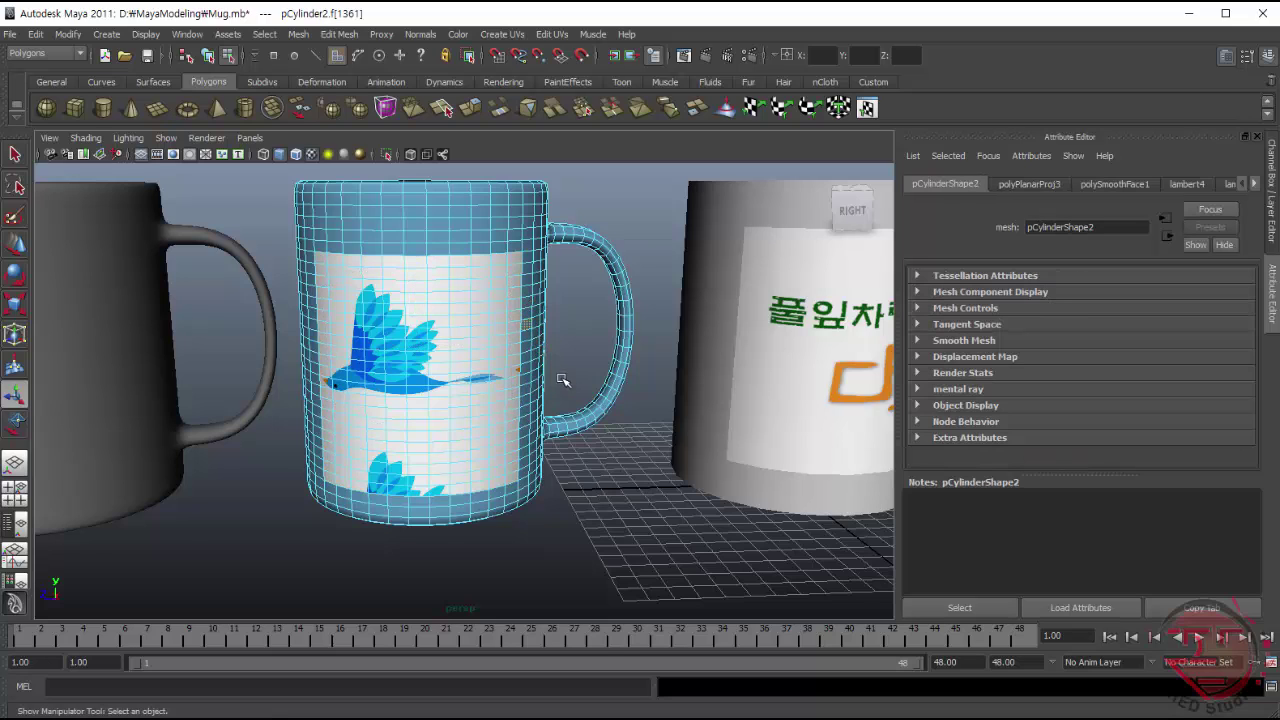
pyautogui.hotkey('ctrl', 'z')
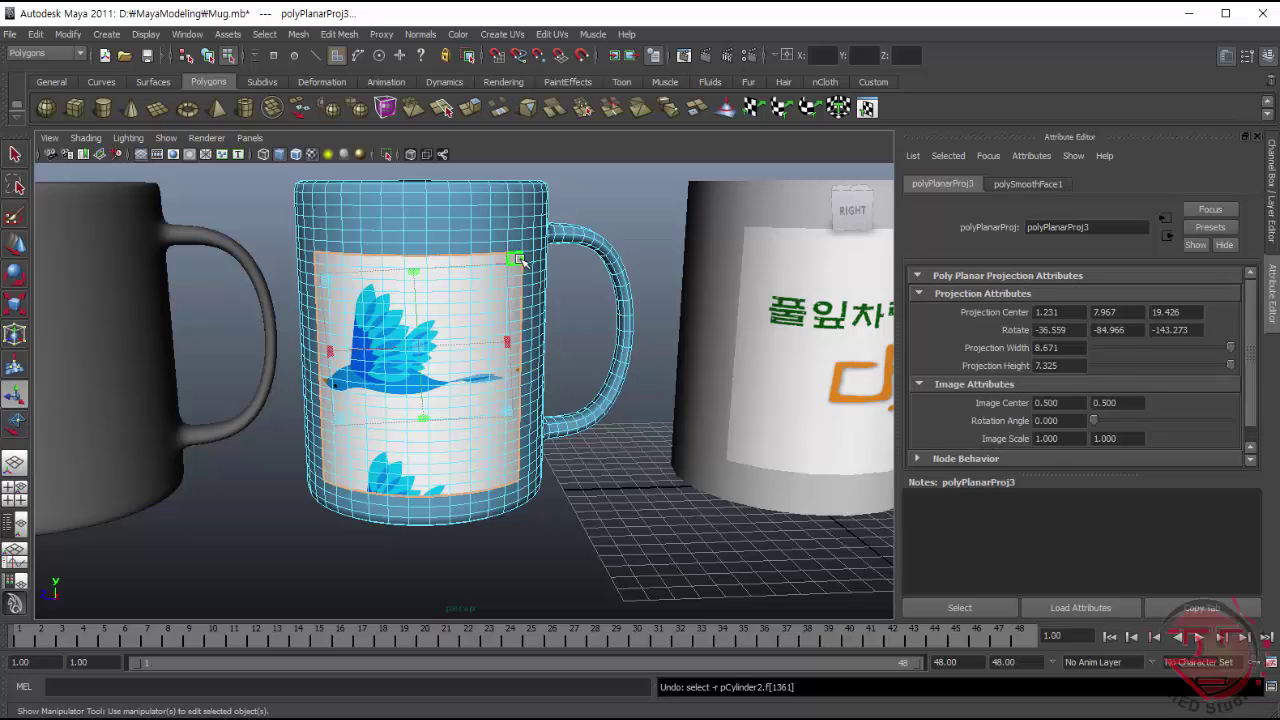
pyautogui.click(531, 248)
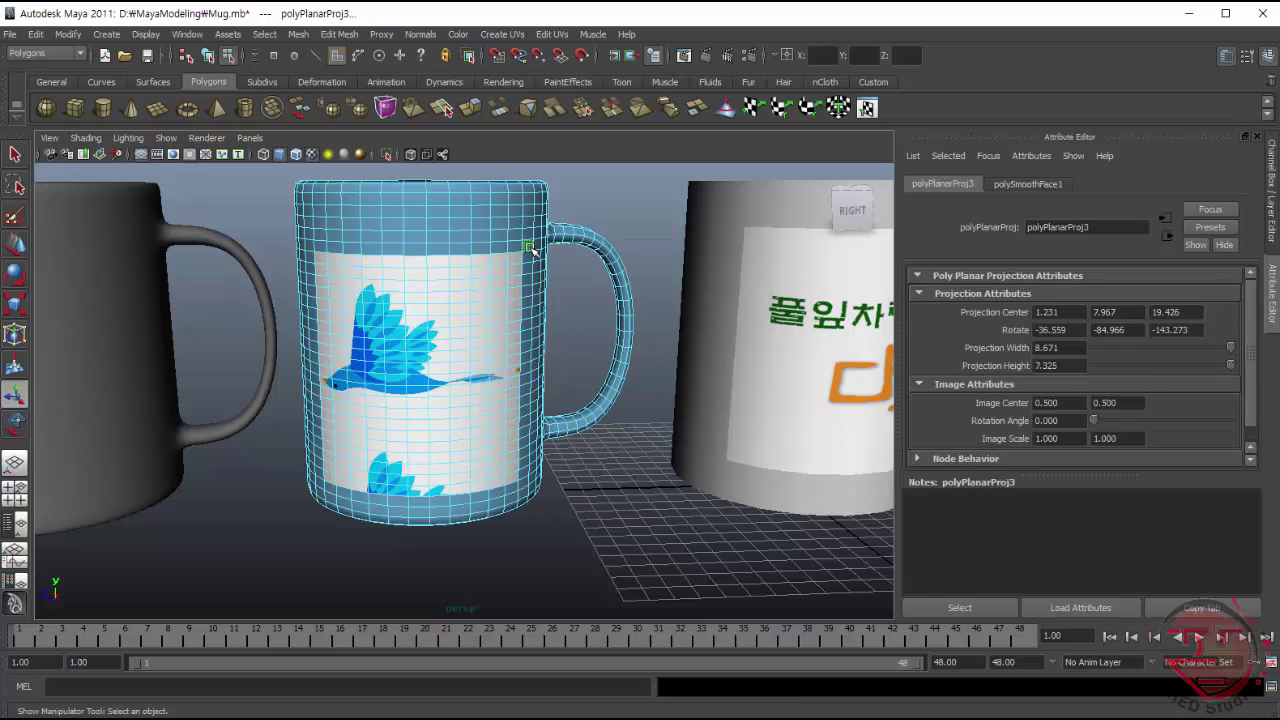
pyautogui.click(531, 250)
pyautogui.hotkey('ctrl', 'z')
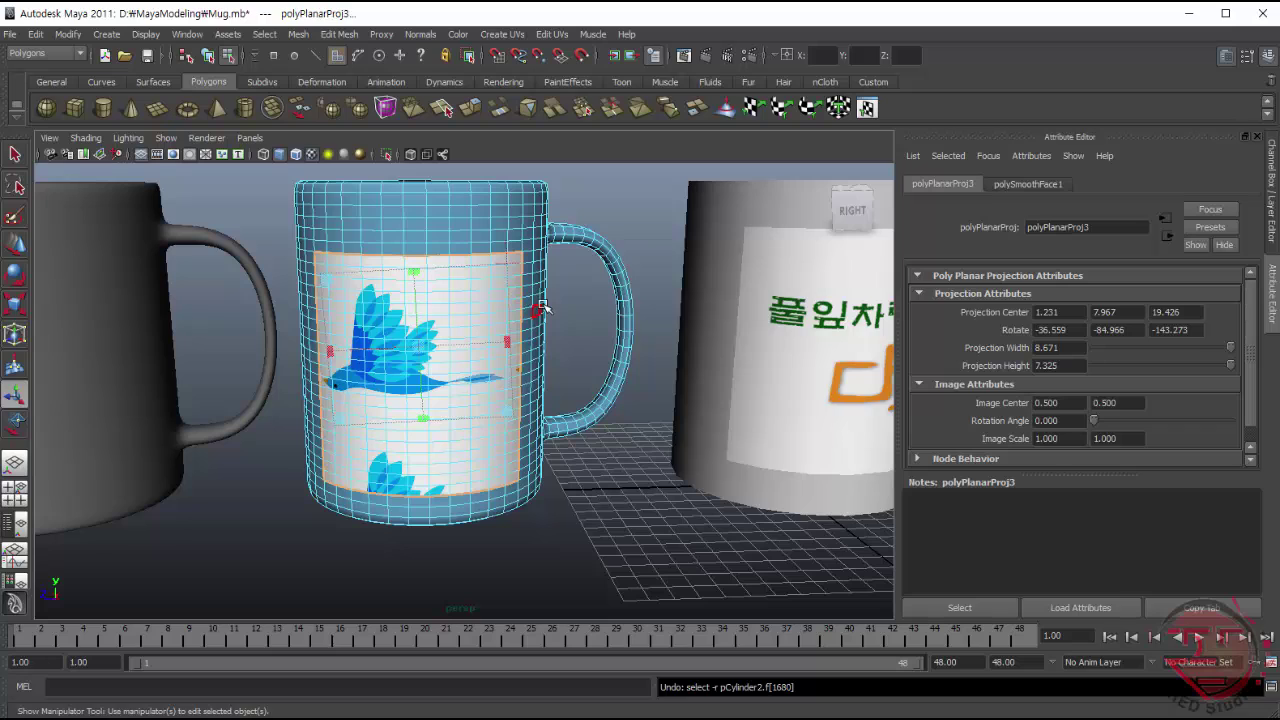
# - Reselect the planar projection on the mug and display its transform handles
pyautogui.click(512, 260)
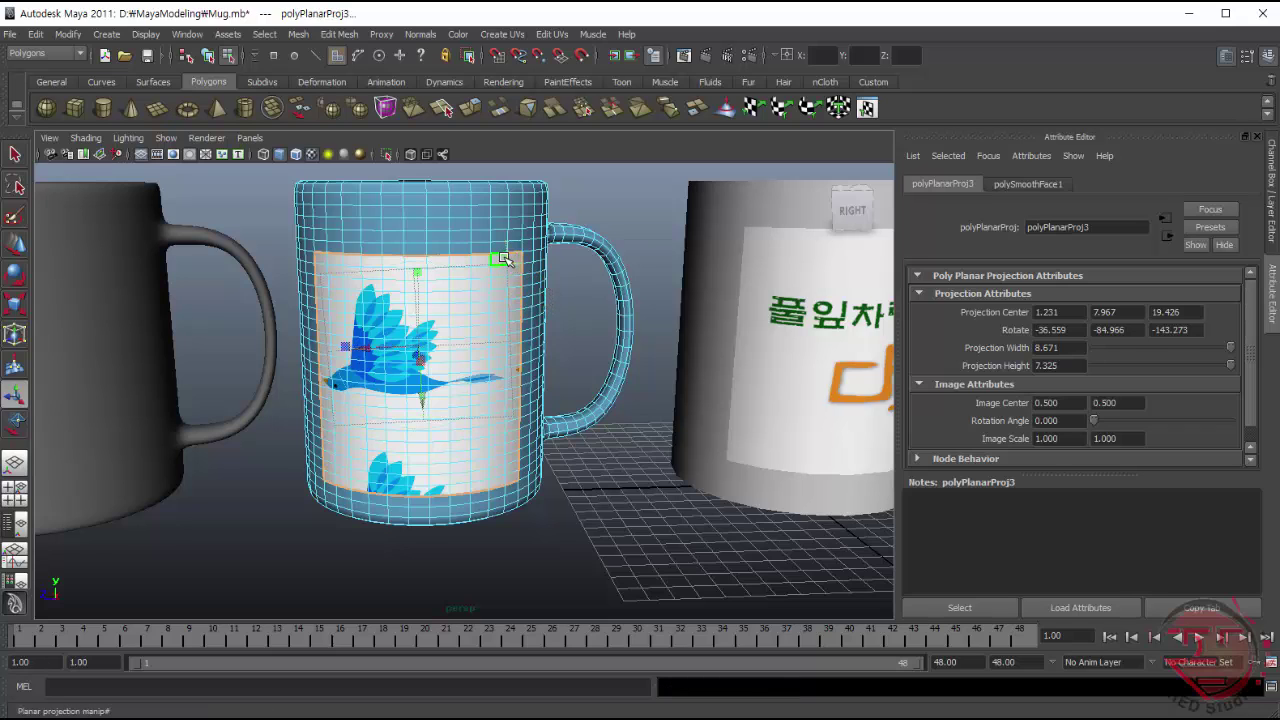
pyautogui.click(365, 262)
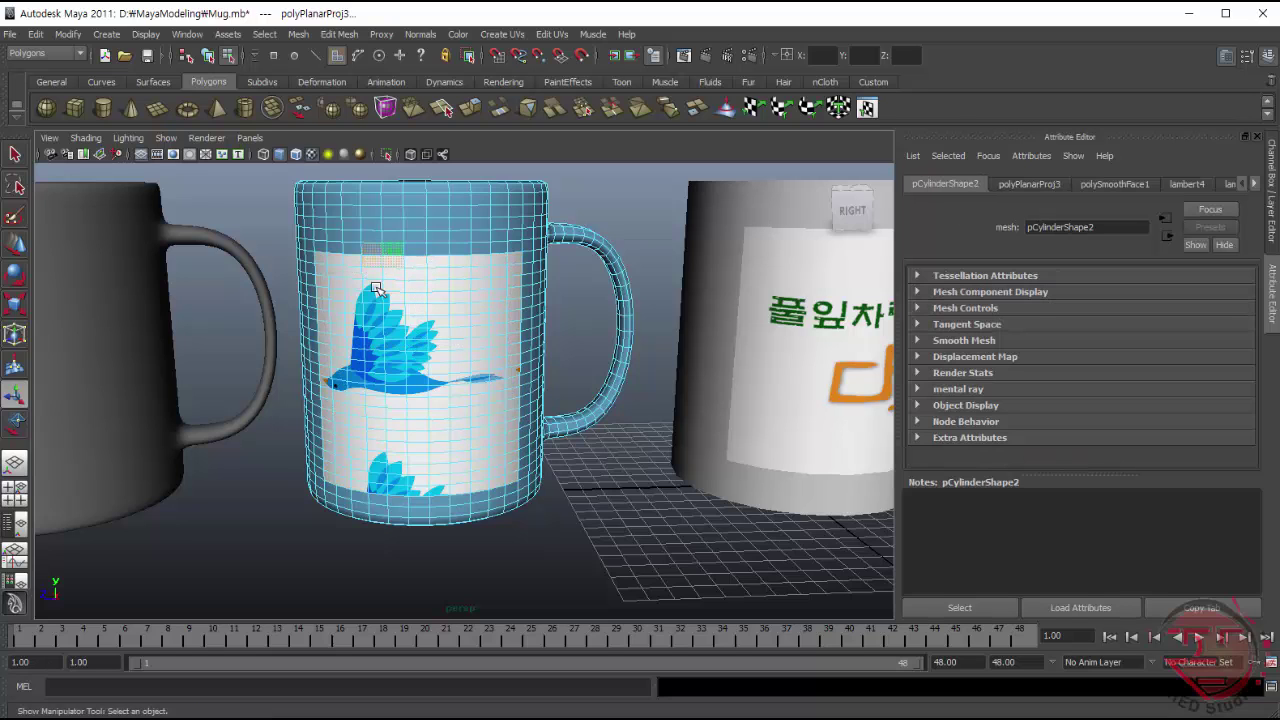
pyautogui.click(425, 410)
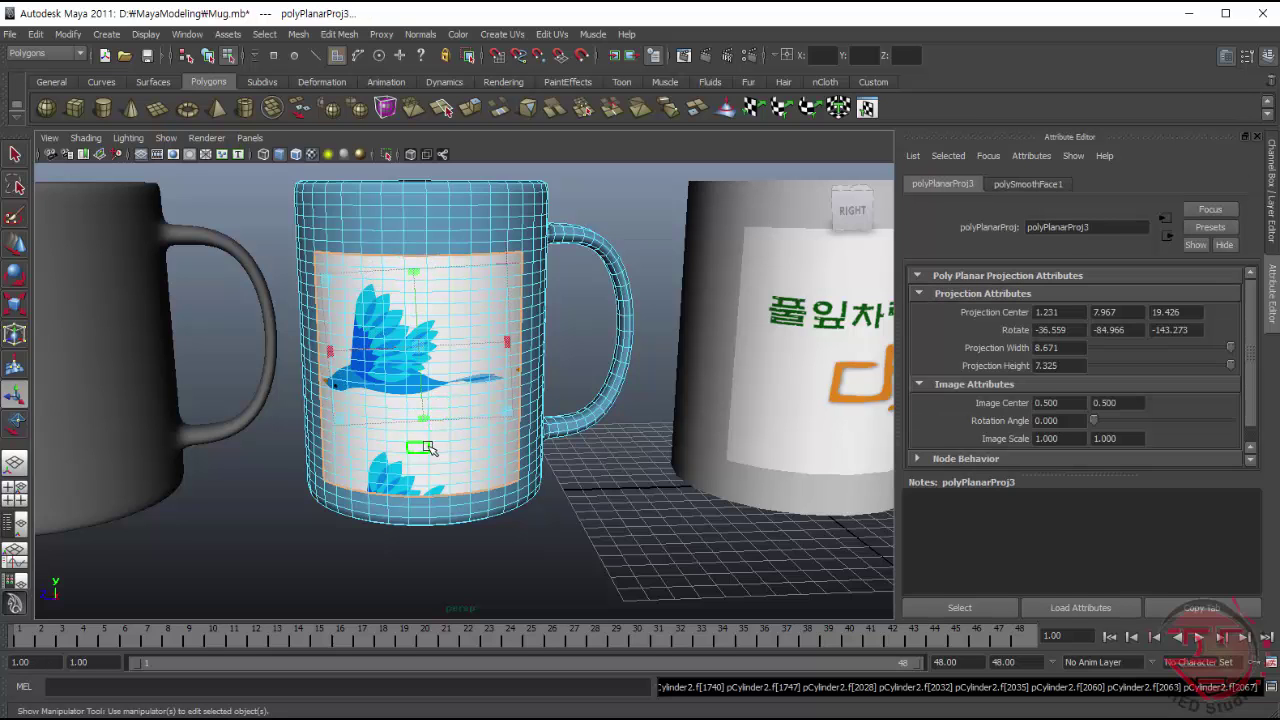
pyautogui.click(510, 420)
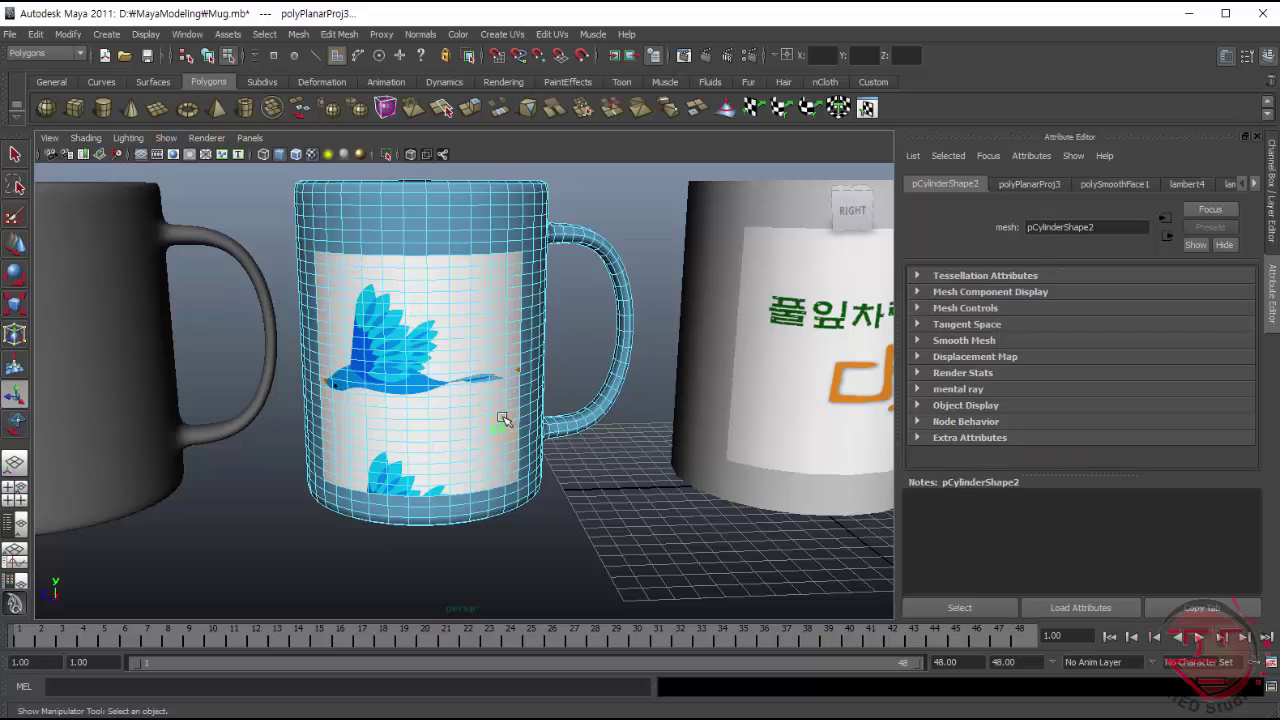
pyautogui.click(415, 350)
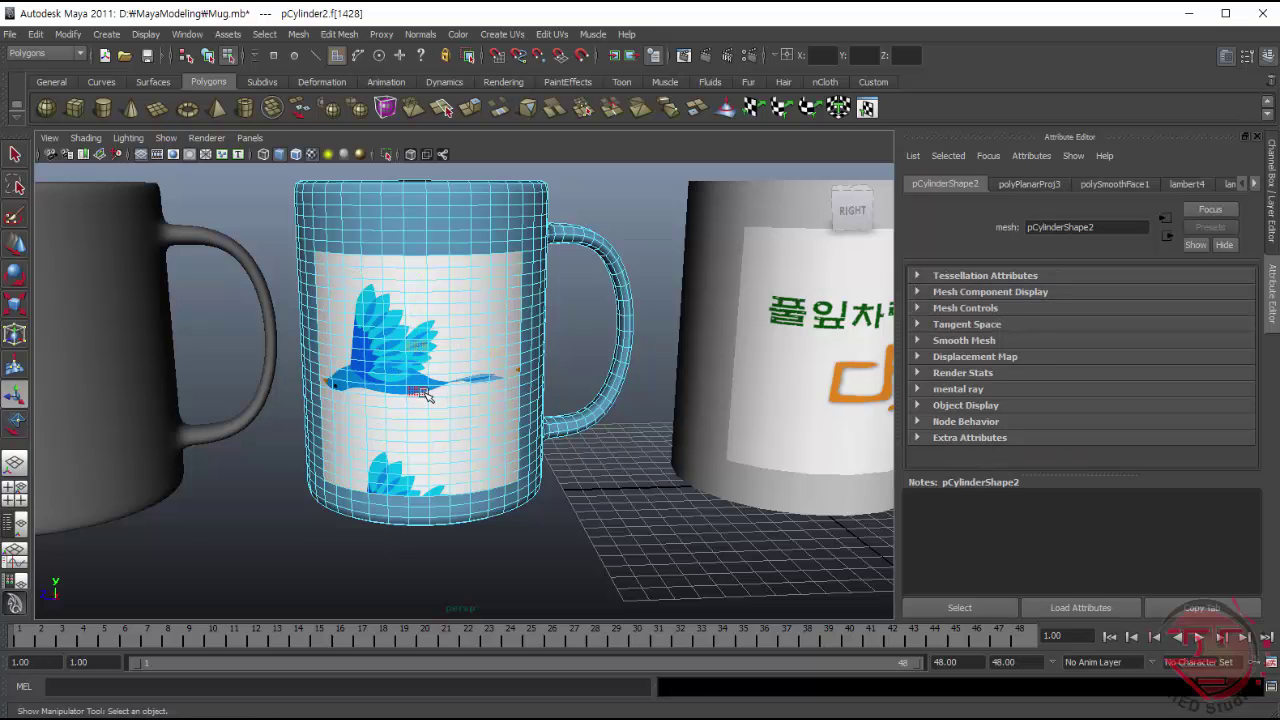
pyautogui.hotkey('ctrl', 'z')
pyautogui.hotkey('ctrl', 'z')
pyautogui.hotkey('ctrl', 'z')
pyautogui.hotkey('ctrl', 'z')
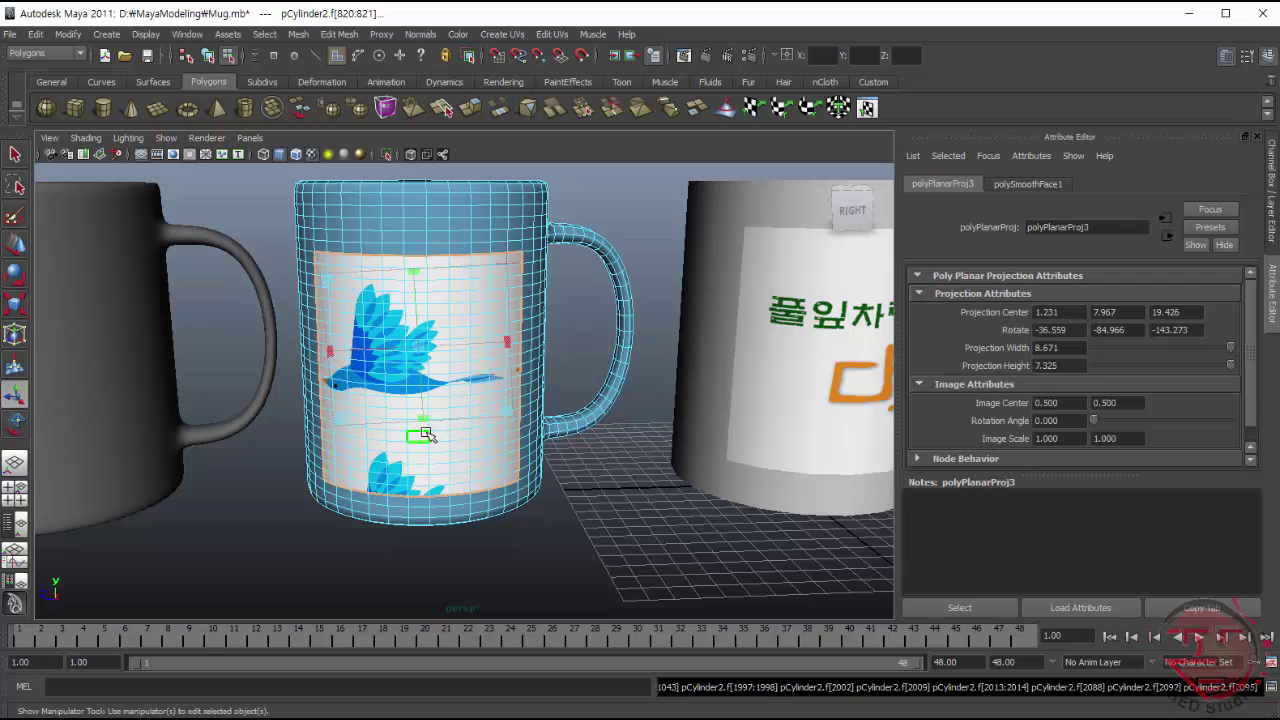
pyautogui.click(425, 435)
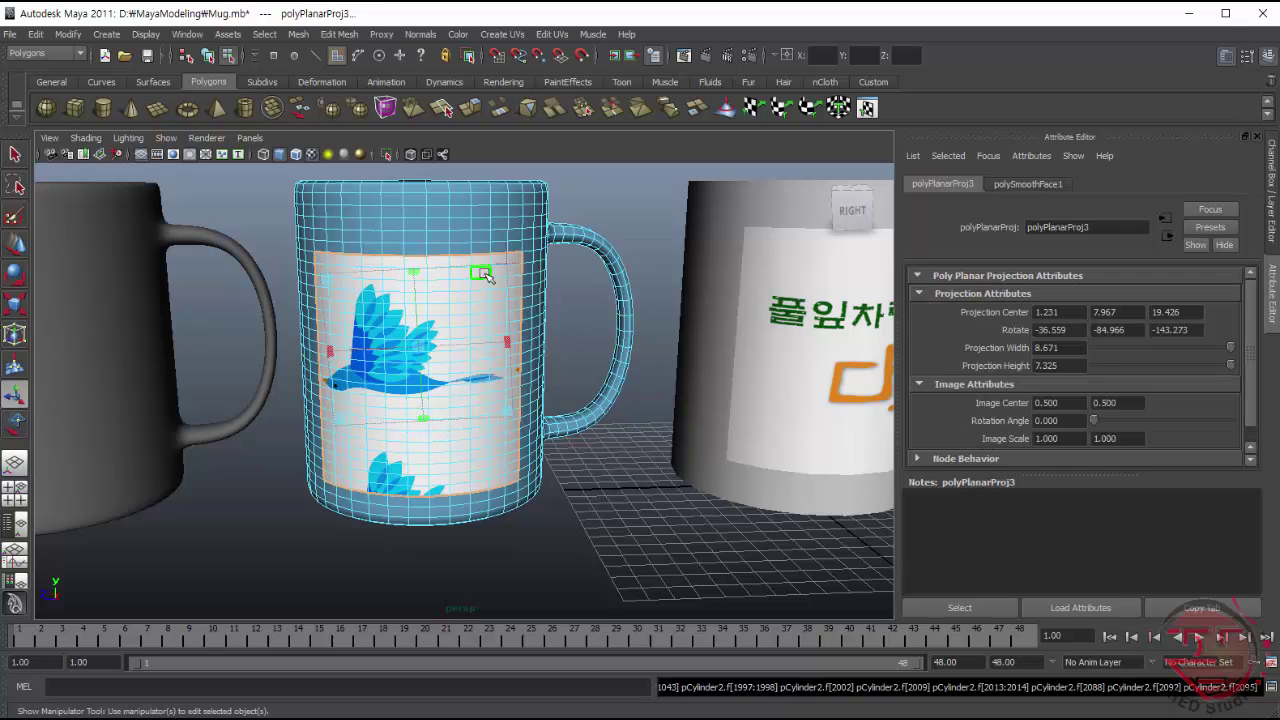
pyautogui.click(510, 252)
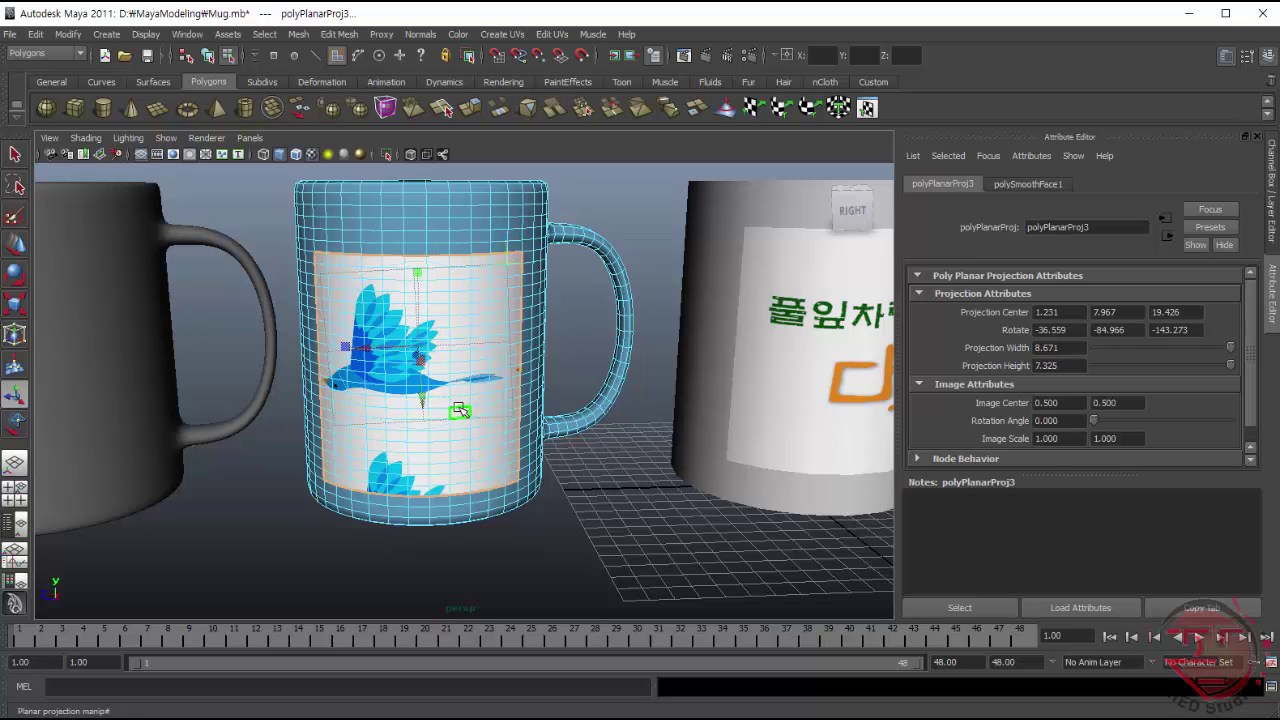
# - Rotate the projection so the bird stands upright, then move it up the mug
pyautogui.click(350, 297)
pyautogui.moveTo(352, 295); pyautogui.dragTo(356, 287)
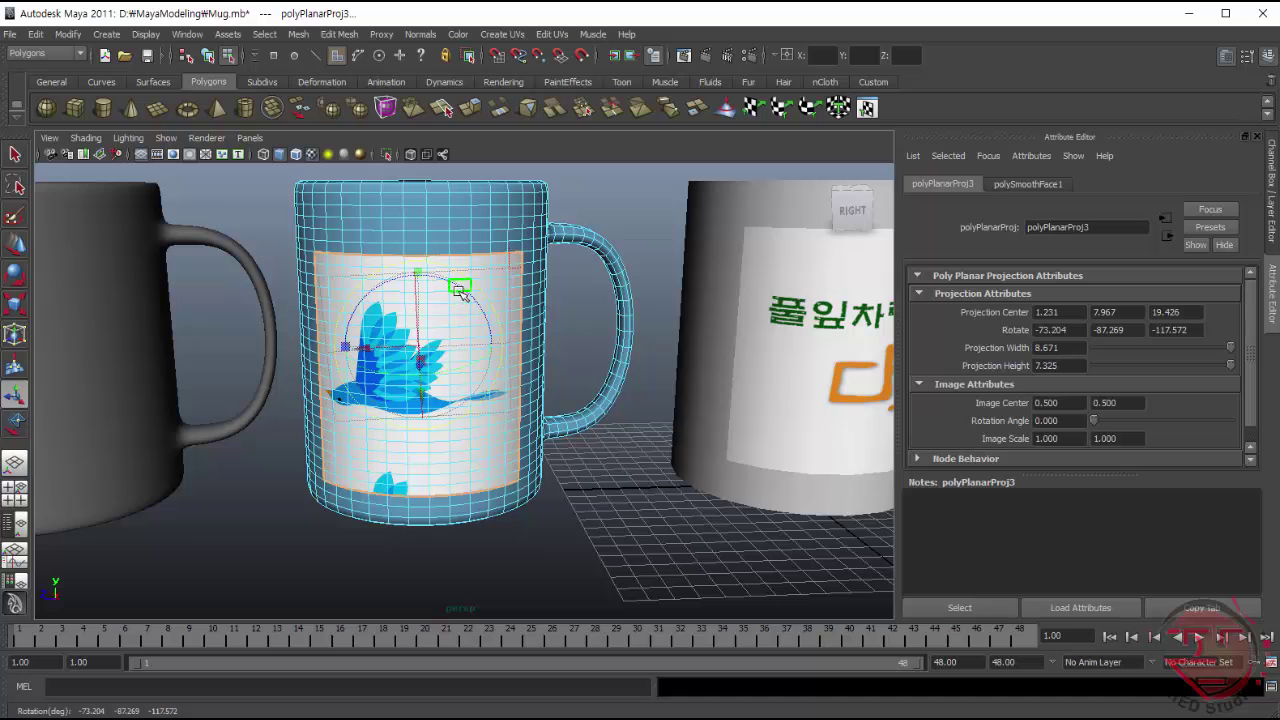
pyautogui.moveTo(464, 294)
pyautogui.mouseDown()
pyautogui.moveTo(453, 414)
pyautogui.moveTo(356, 412)
pyautogui.mouseUp()
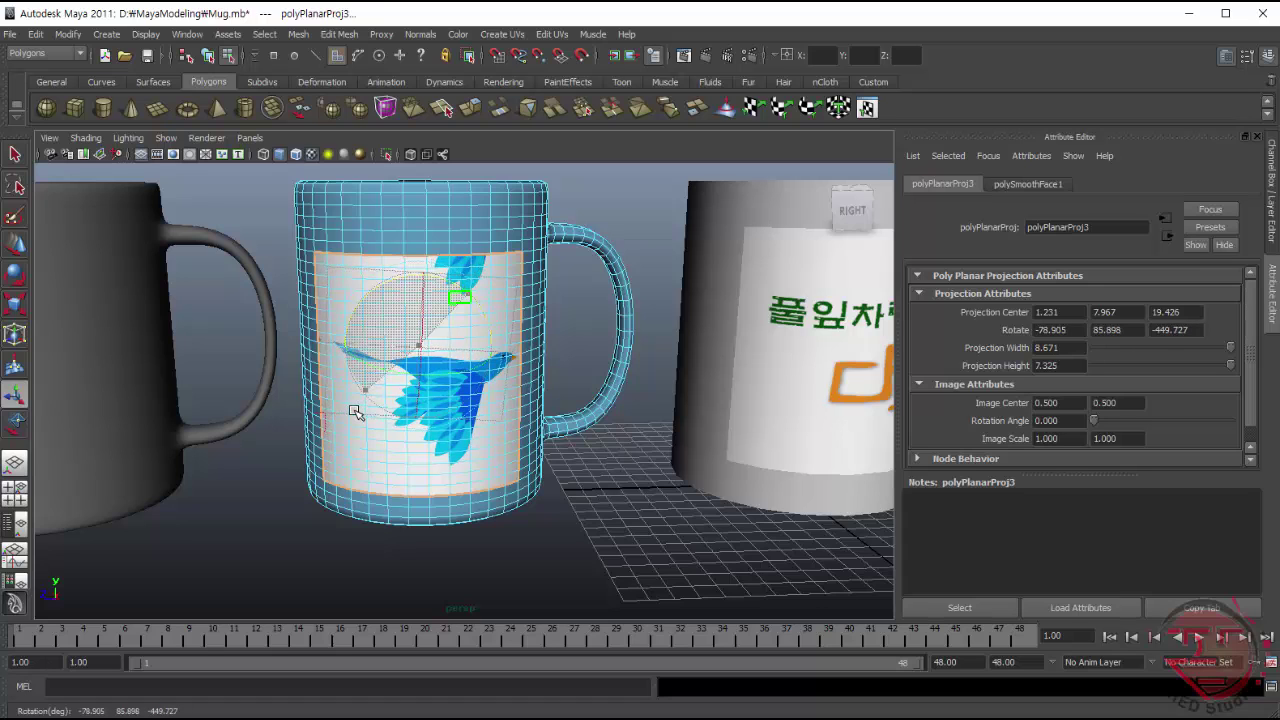
pyautogui.click(425, 299)
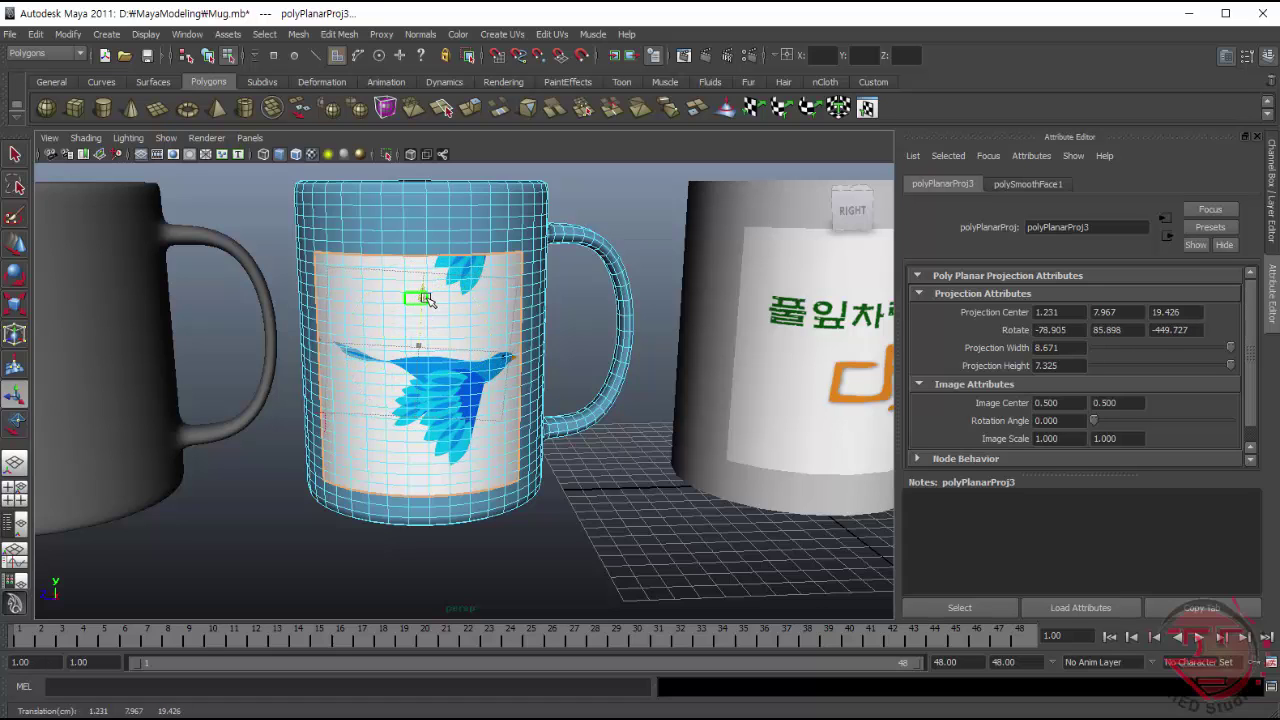
pyautogui.moveTo(425, 299); pyautogui.dragTo(426, 280)
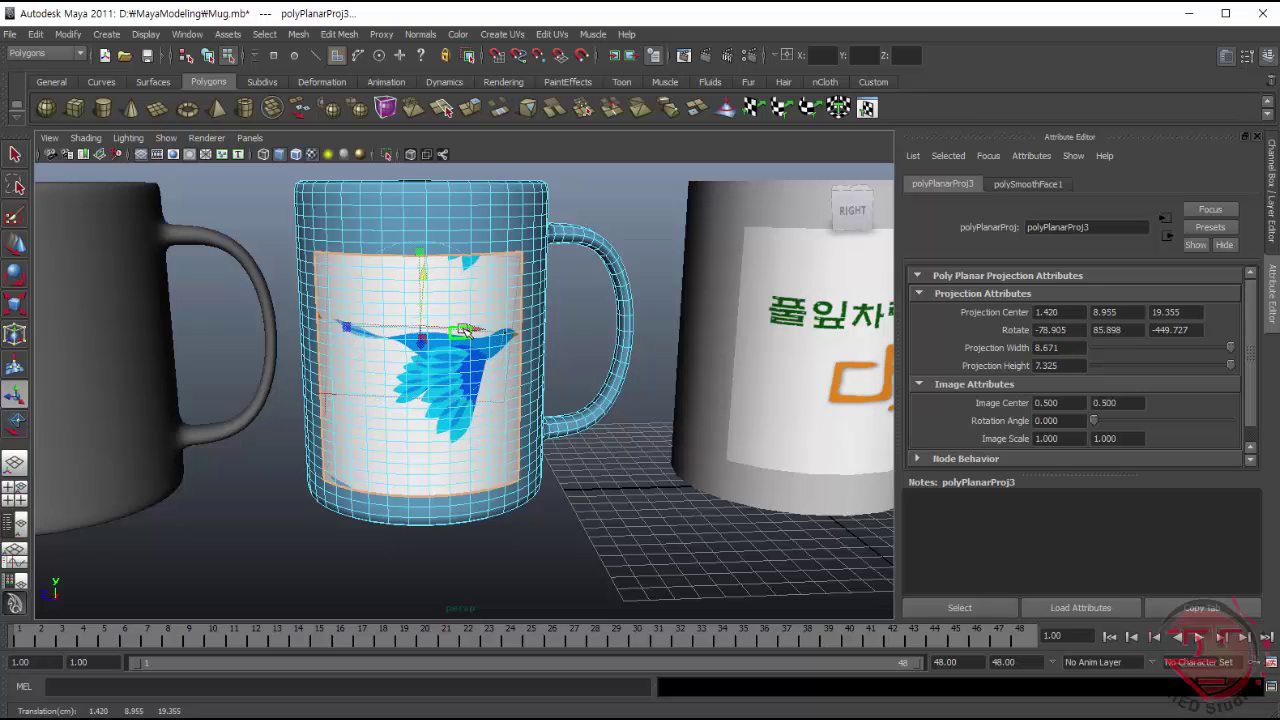
pyautogui.moveTo(466, 331); pyautogui.dragTo(450, 326)
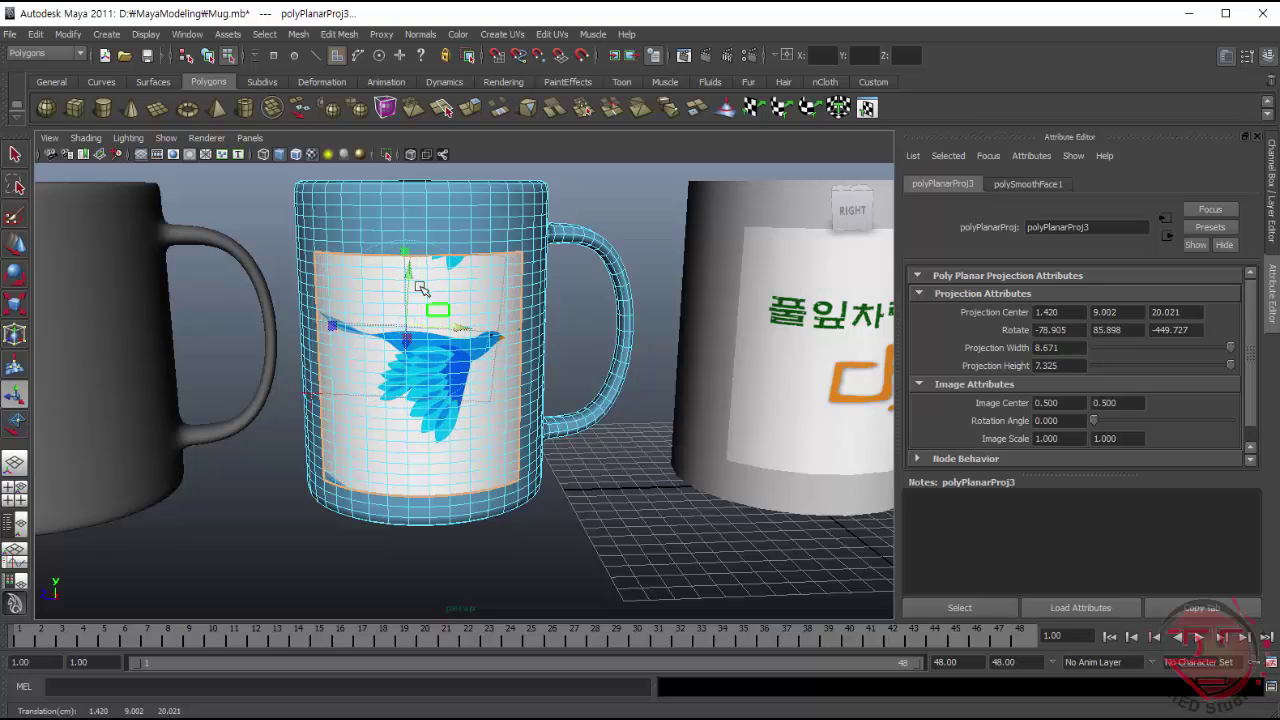
pyautogui.moveTo(408, 272); pyautogui.dragTo(414, 276)
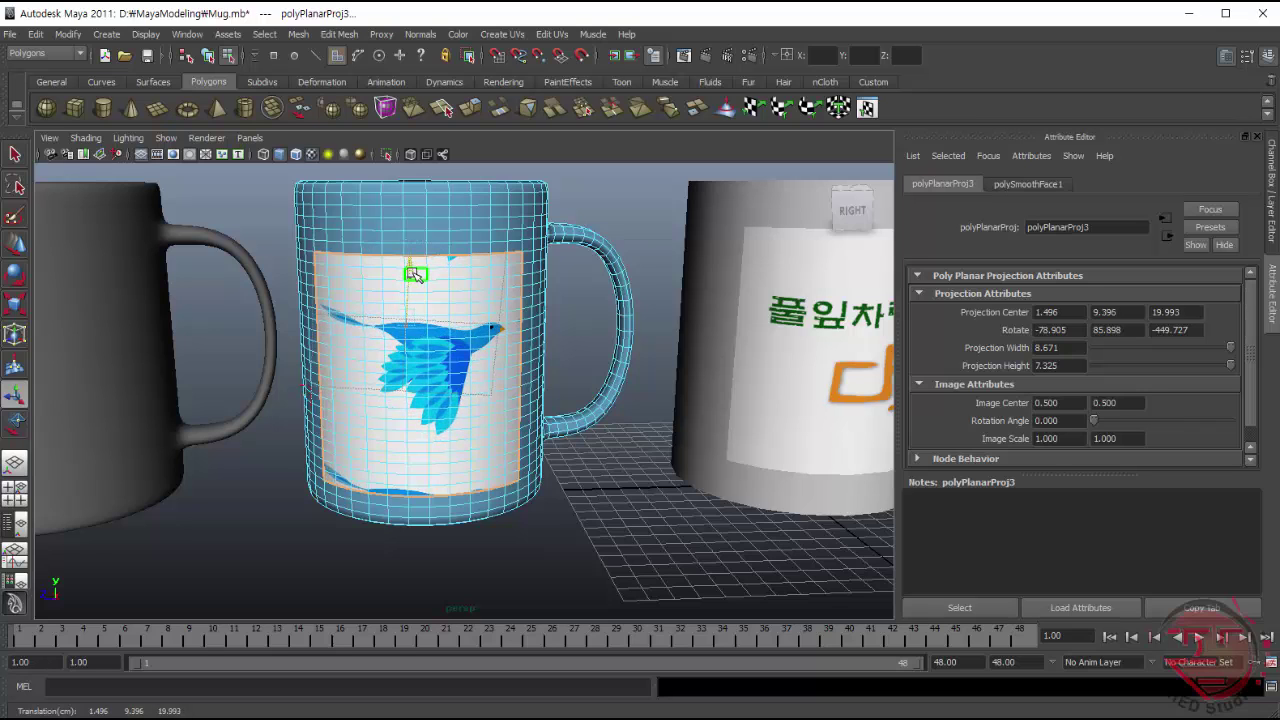
# - Scale the projection to 8.527 × 8.595, centred at 1.432, 9.033, 19.632
pyautogui.click(413, 262)
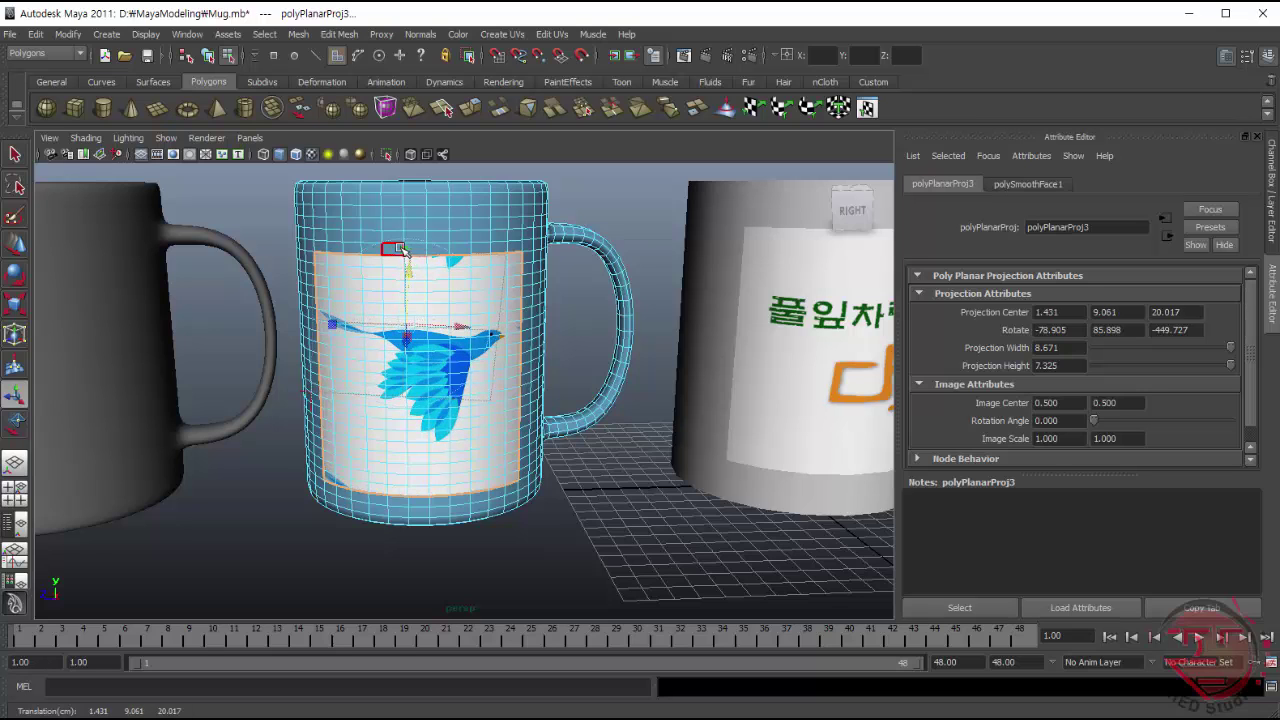
pyautogui.moveTo(413, 251); pyautogui.dragTo(416, 233)
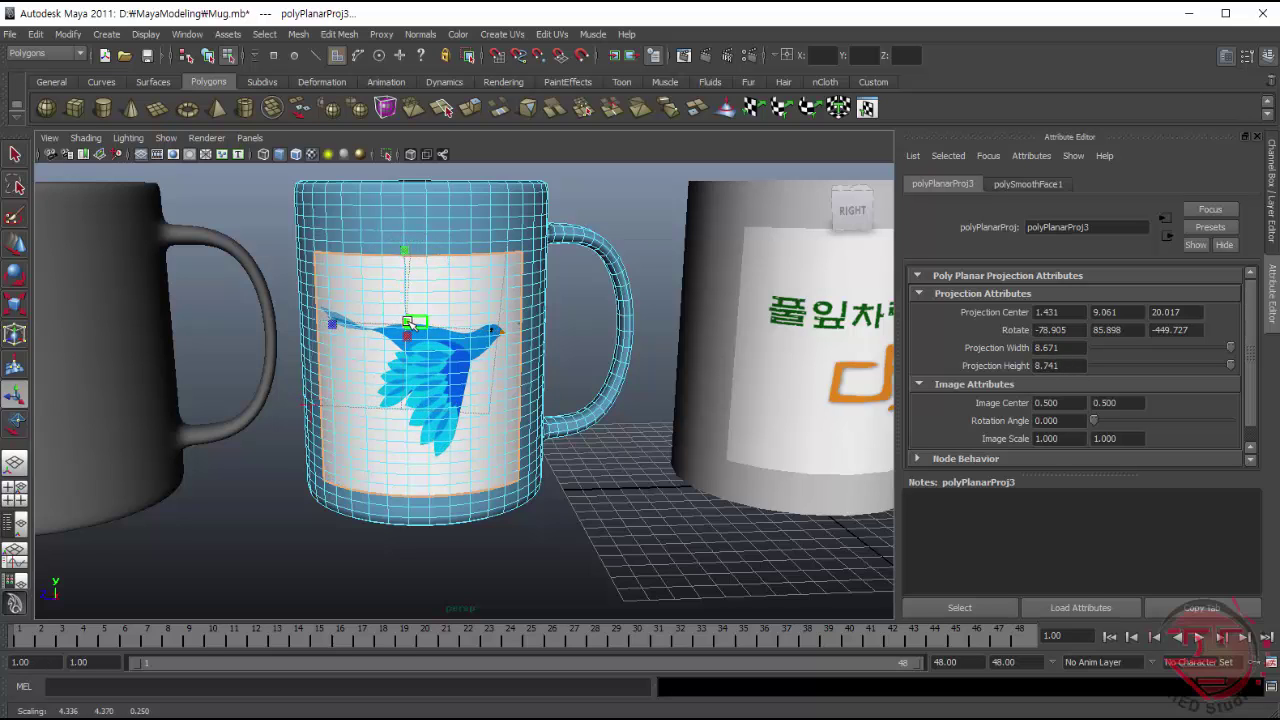
pyautogui.moveTo(411, 323); pyautogui.dragTo(405, 324)
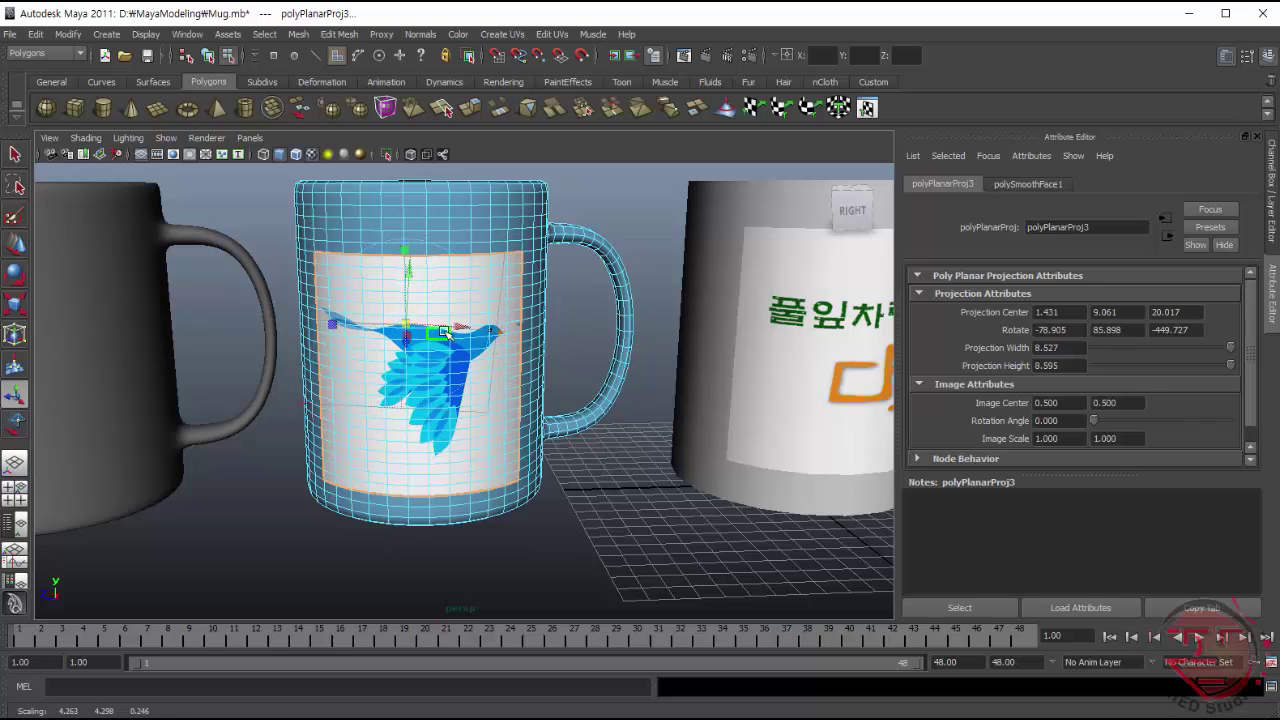
pyautogui.moveTo(445, 334); pyautogui.dragTo(462, 330)
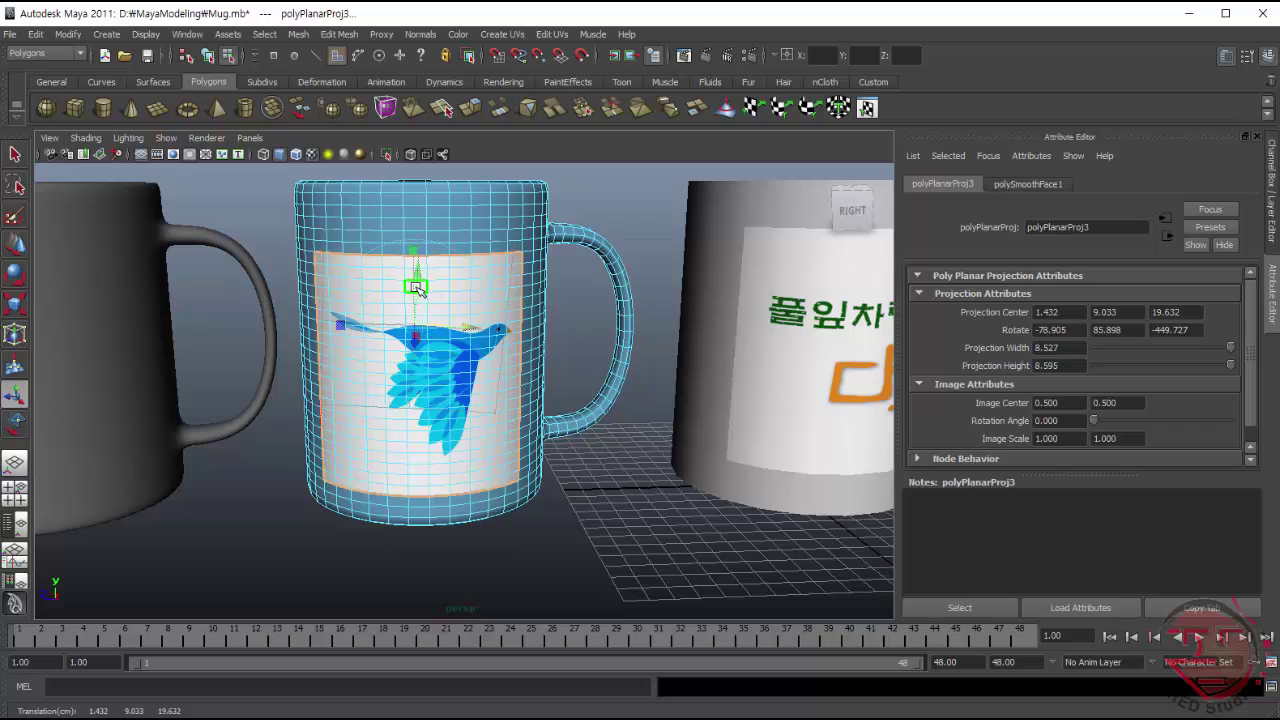
# - Deselect the faces and orbit the camera out to see all three mugs
pyautogui.click(610, 508)
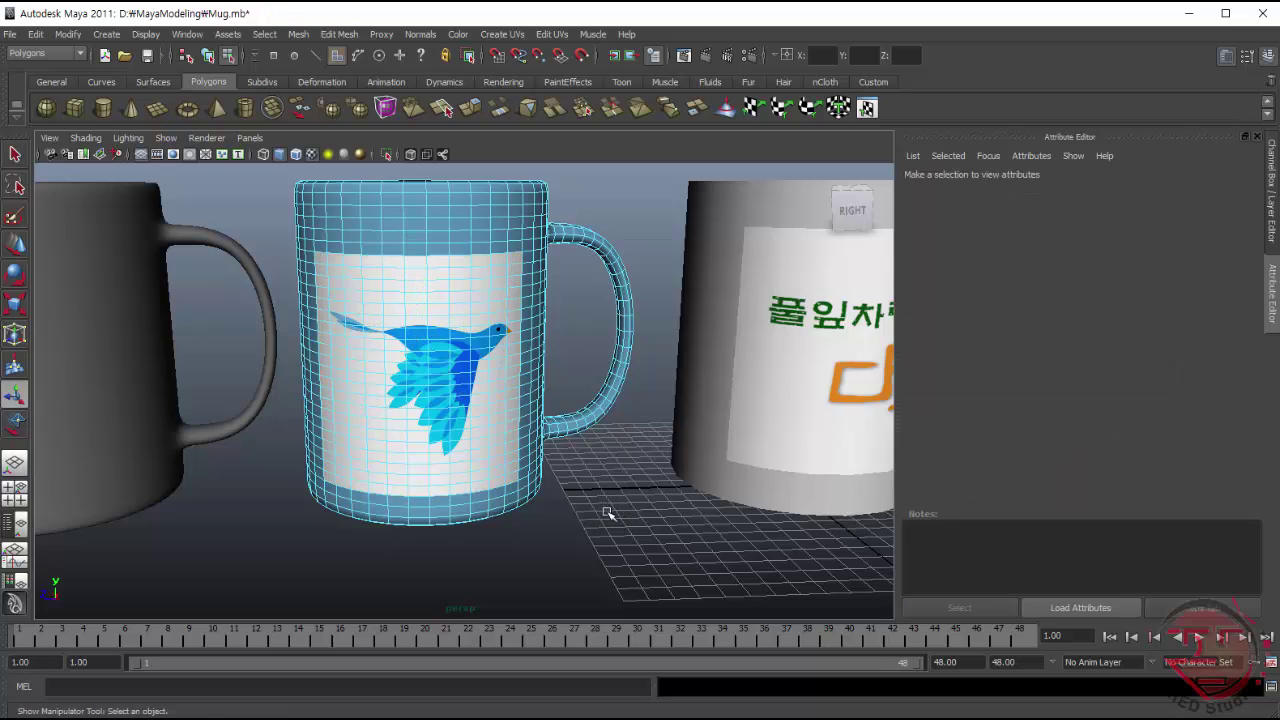
pyautogui.moveTo(620, 521)
pyautogui.keyDown('alt'); pyautogui.mouseDown()
pyautogui.moveTo(523, 509)
pyautogui.moveTo(620, 477)
pyautogui.moveTo(631, 496)
pyautogui.moveTo(574, 531)
pyautogui.moveTo(591, 540)
pyautogui.moveTo(567, 512)
pyautogui.moveTo(594, 529)
pyautogui.mouseUp(); pyautogui.keyUp('alt')
pyautogui.moveTo(684, 569)
pyautogui.keyDown('alt'); pyautogui.mouseDown()
pyautogui.moveTo(565, 511)
pyautogui.moveTo(673, 535)
pyautogui.mouseUp(); pyautogui.keyUp('alt')
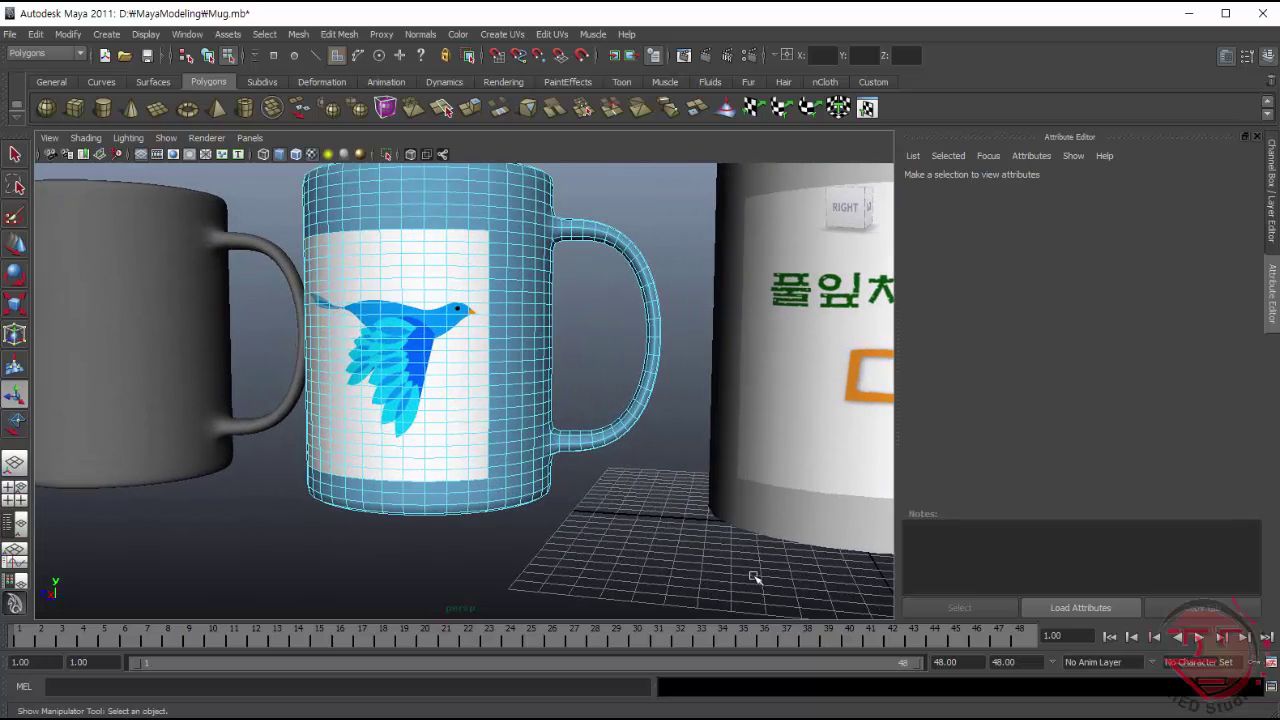
pyautogui.keyDown('alt'); pyautogui.moveTo(754, 578); pyautogui.dragTo(673, 537); pyautogui.keyUp('alt')
pyautogui.moveTo(684, 532)
pyautogui.keyDown('alt'); pyautogui.mouseDown(button='right')
pyautogui.moveTo(731, 594)
pyautogui.moveTo(691, 543)
pyautogui.moveTo(566, 443)
pyautogui.moveTo(593, 461)
pyautogui.moveTo(614, 514)
pyautogui.mouseUp(button='right'); pyautogui.keyUp('alt')
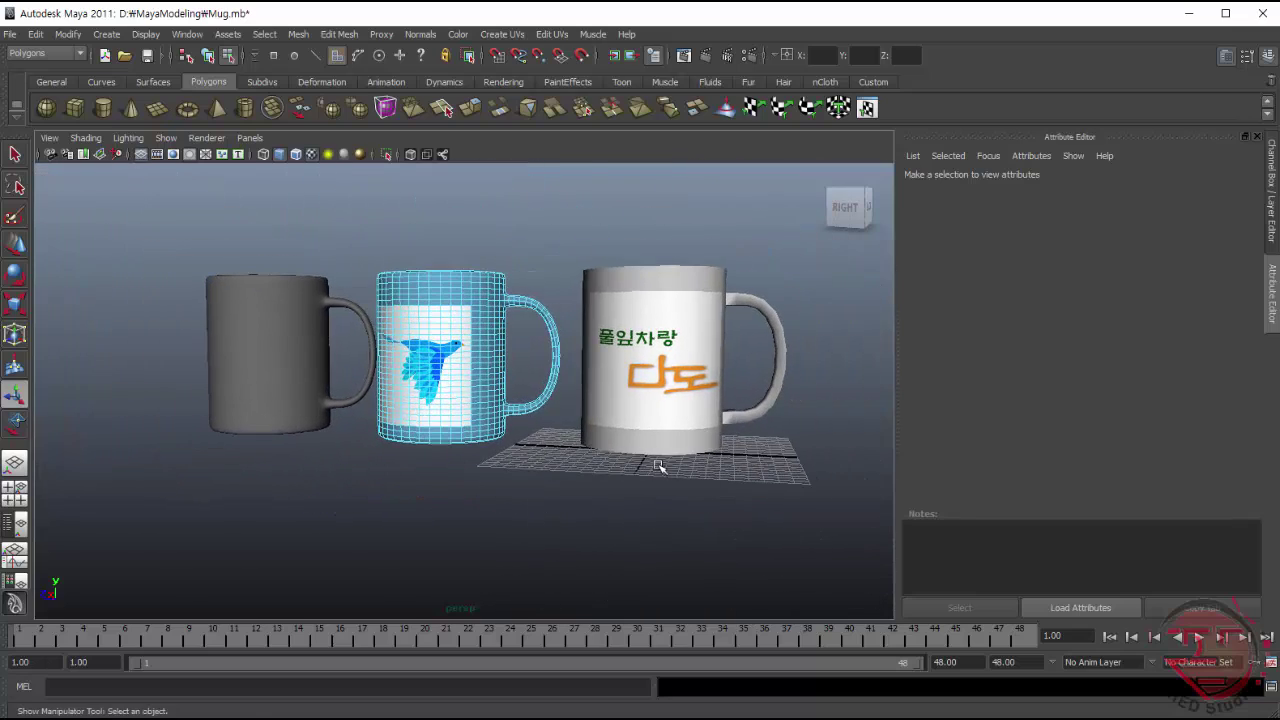
pyautogui.moveTo(658, 465)
pyautogui.keyDown('alt'); pyautogui.mouseDown()
pyautogui.moveTo(726, 463)
pyautogui.moveTo(527, 450)
pyautogui.mouseUp(); pyautogui.keyUp('alt')
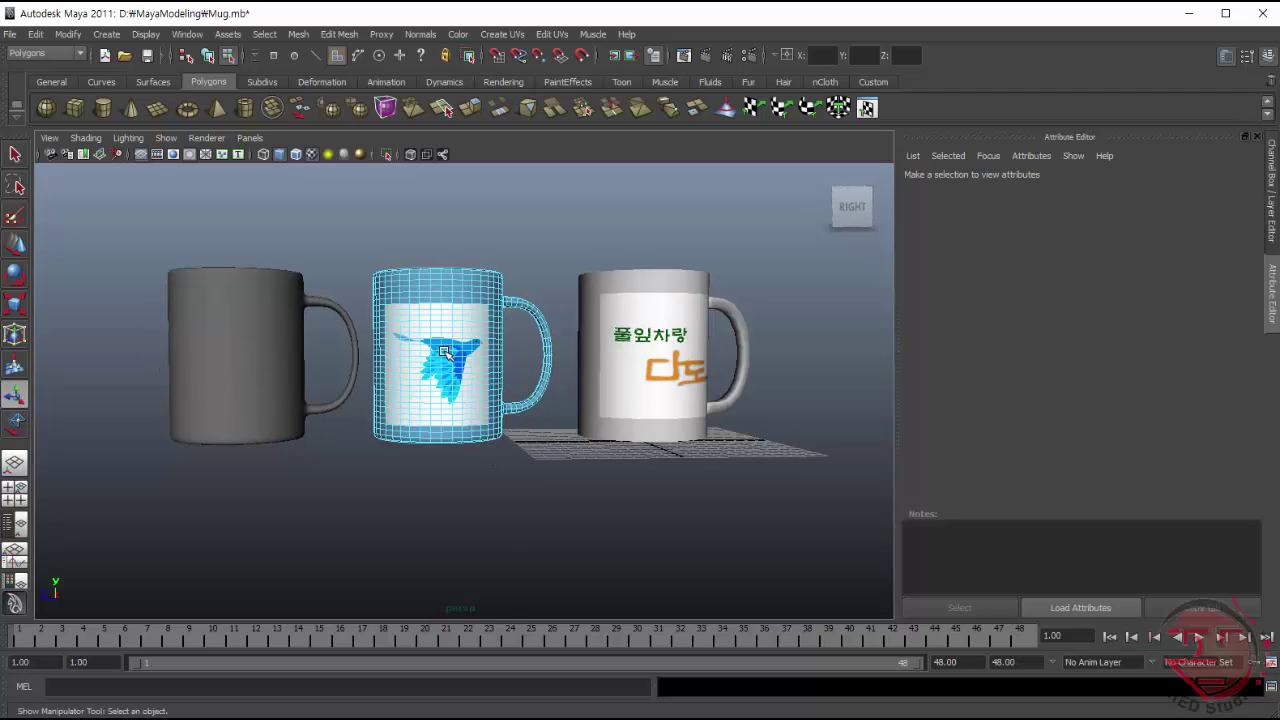
# - Return the bird mug to Object Mode and marquee-select the grey left mug pCylinder3
pyautogui.moveTo(448, 352); pyautogui.dragTo(490, 342, button='right')
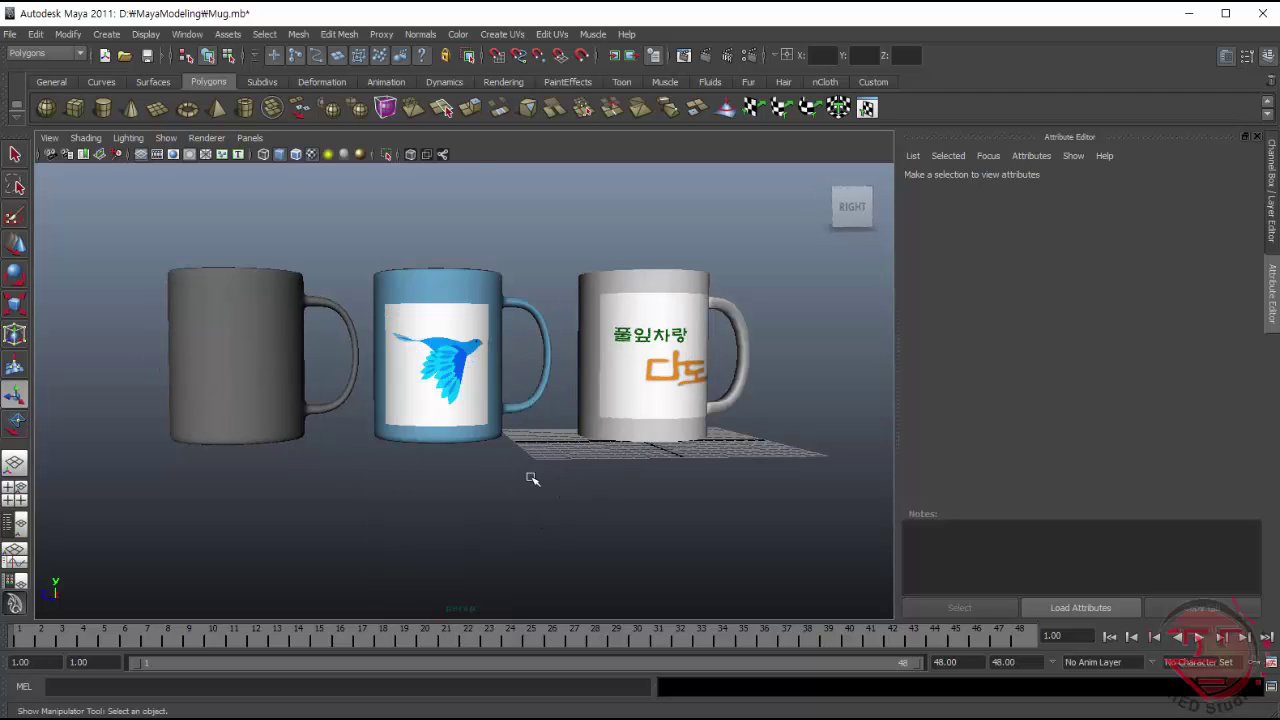
pyautogui.moveTo(459, 471)
pyautogui.keyDown('alt'); pyautogui.mouseDown()
pyautogui.moveTo(483, 489)
pyautogui.moveTo(391, 491)
pyautogui.moveTo(549, 531)
pyautogui.moveTo(514, 431)
pyautogui.moveTo(434, 466)
pyautogui.moveTo(516, 458)
pyautogui.mouseUp(); pyautogui.keyUp('alt')
pyautogui.moveTo(114, 277); pyautogui.dragTo(331, 478)
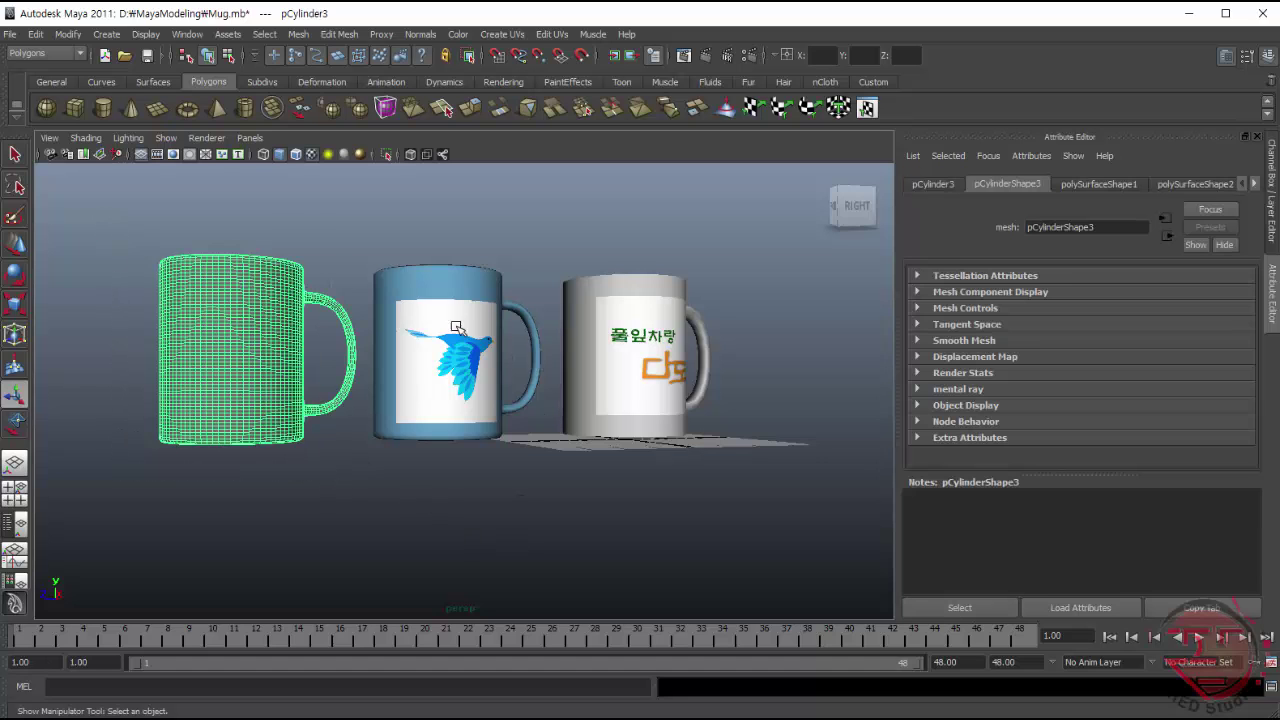
# - Assign a new lambert6 material to the left mug and colour it vivid green
pyautogui.moveTo(215, 302); pyautogui.dragTo(233, 540, button='right')
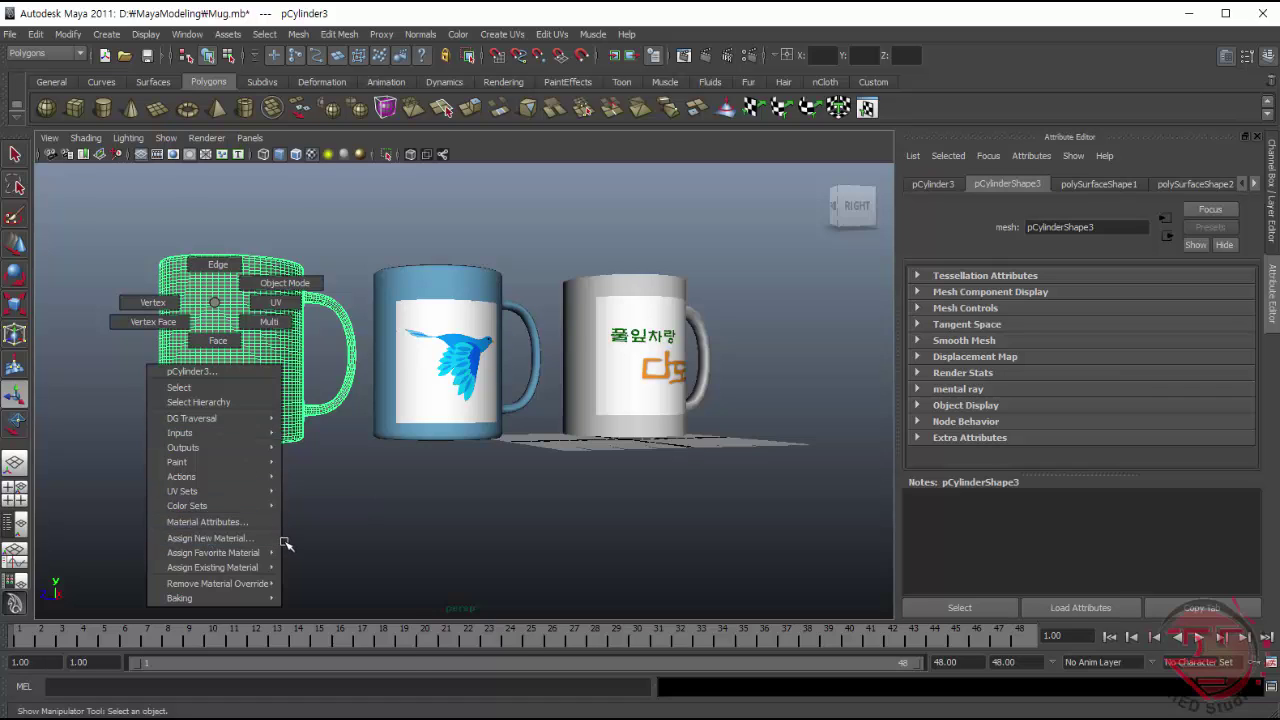
pyautogui.moveTo(213, 552)
pyautogui.click(308, 566)
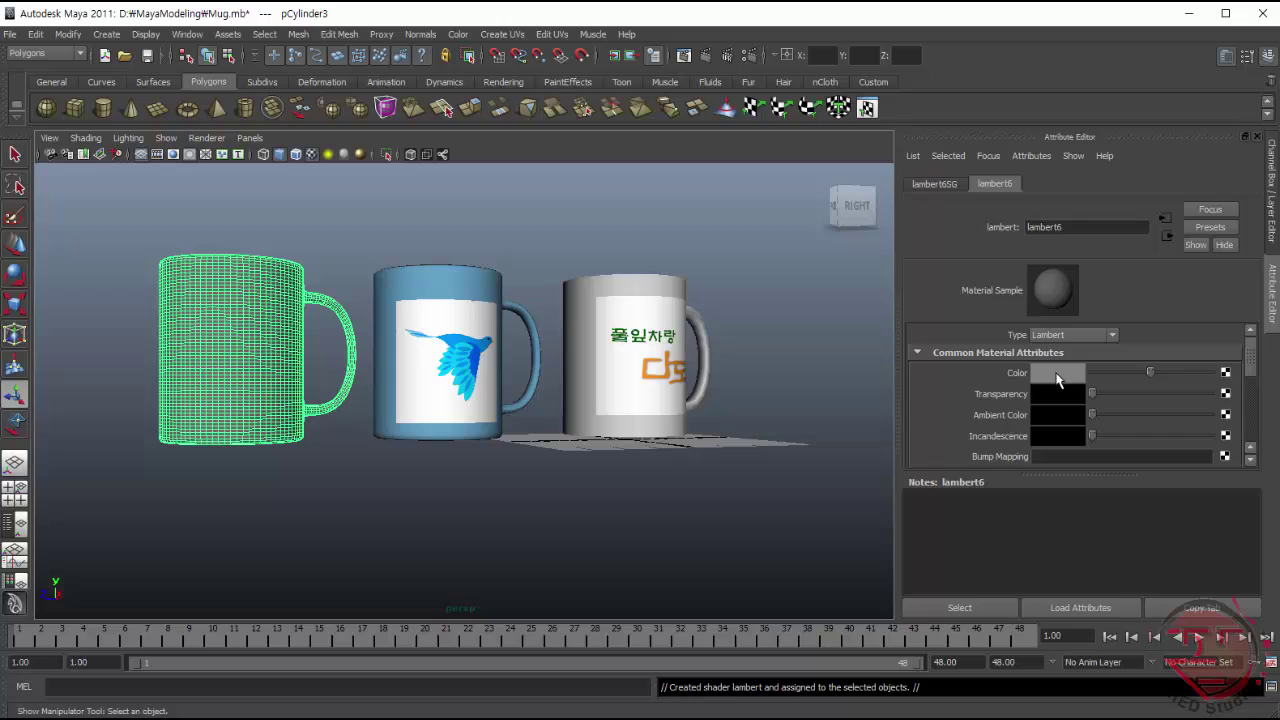
pyautogui.click(1058, 373)
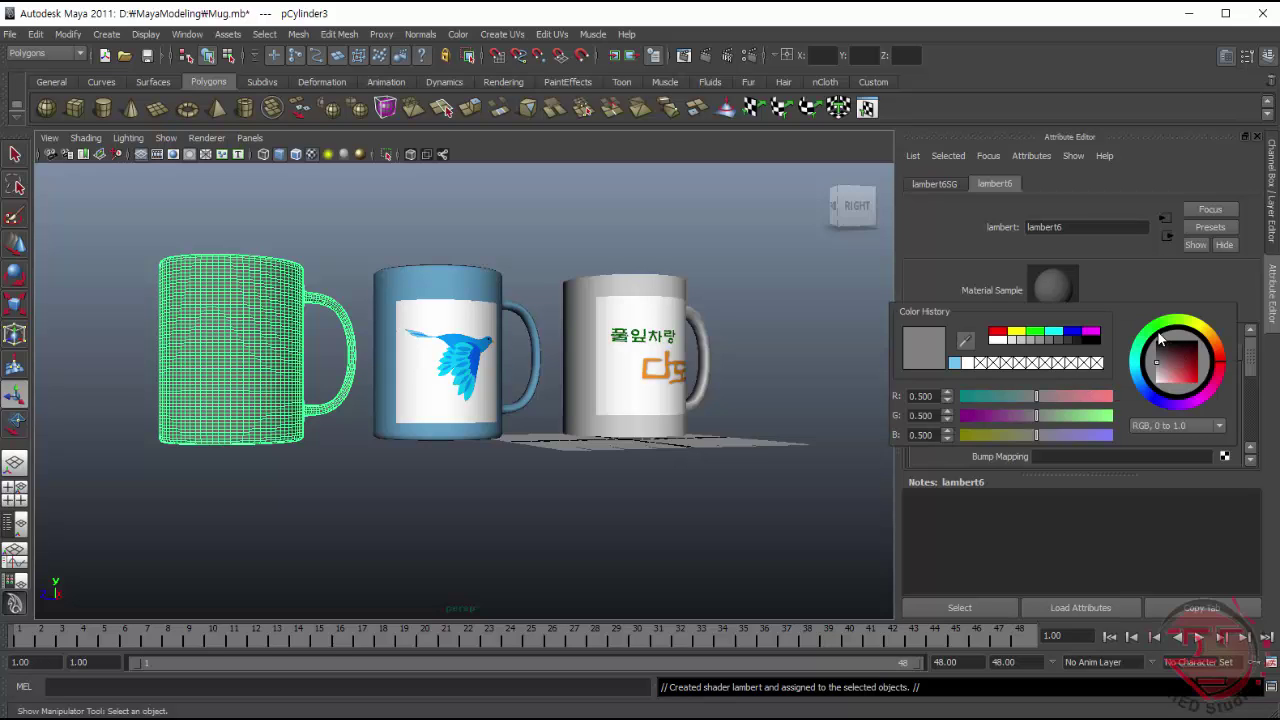
pyautogui.moveTo(1155, 335); pyautogui.dragTo(1147, 340)
pyautogui.click(1167, 382)
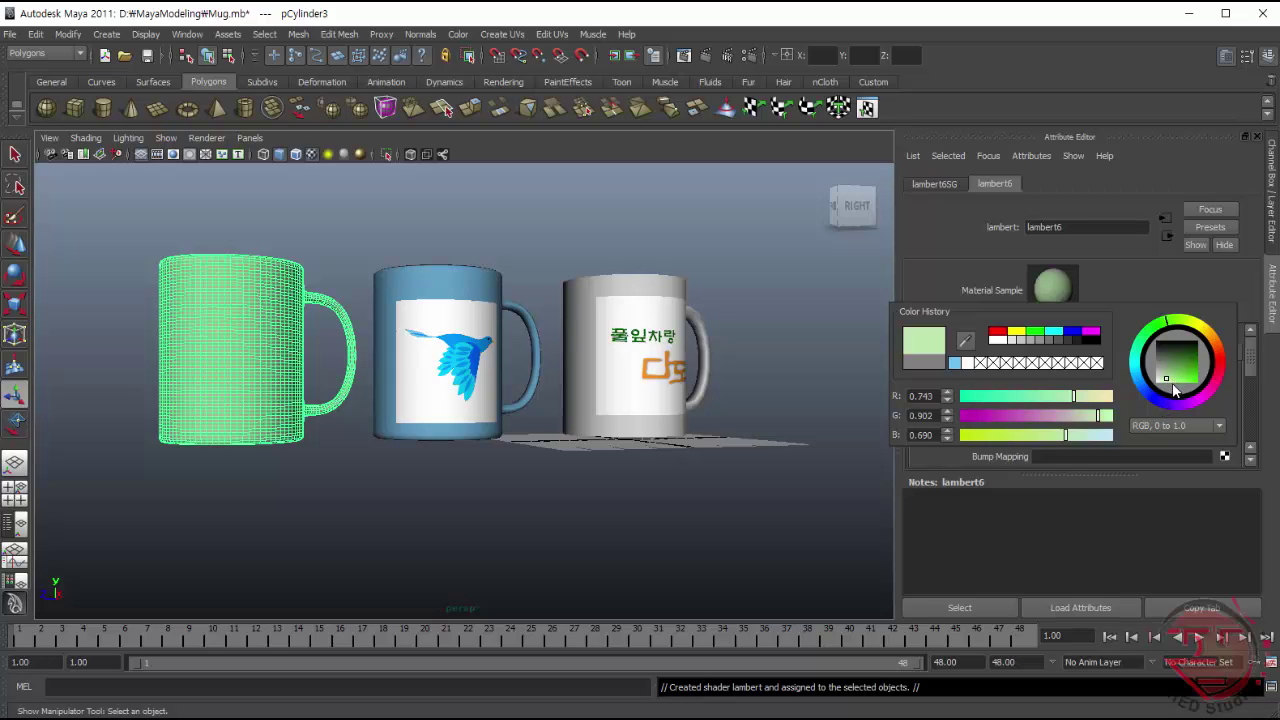
pyautogui.click(1181, 385)
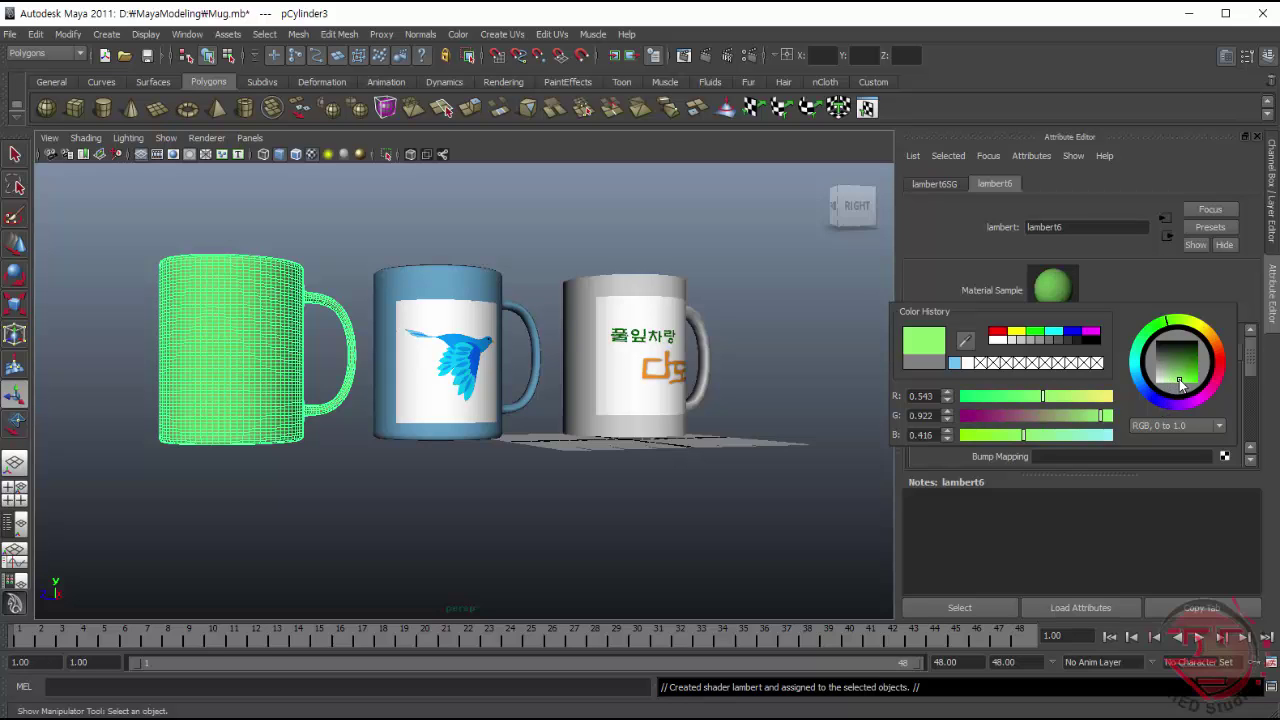
pyautogui.moveTo(1181, 385)
pyautogui.mouseDown()
pyautogui.moveTo(1198, 388)
pyautogui.moveTo(1186, 384)
pyautogui.mouseUp()
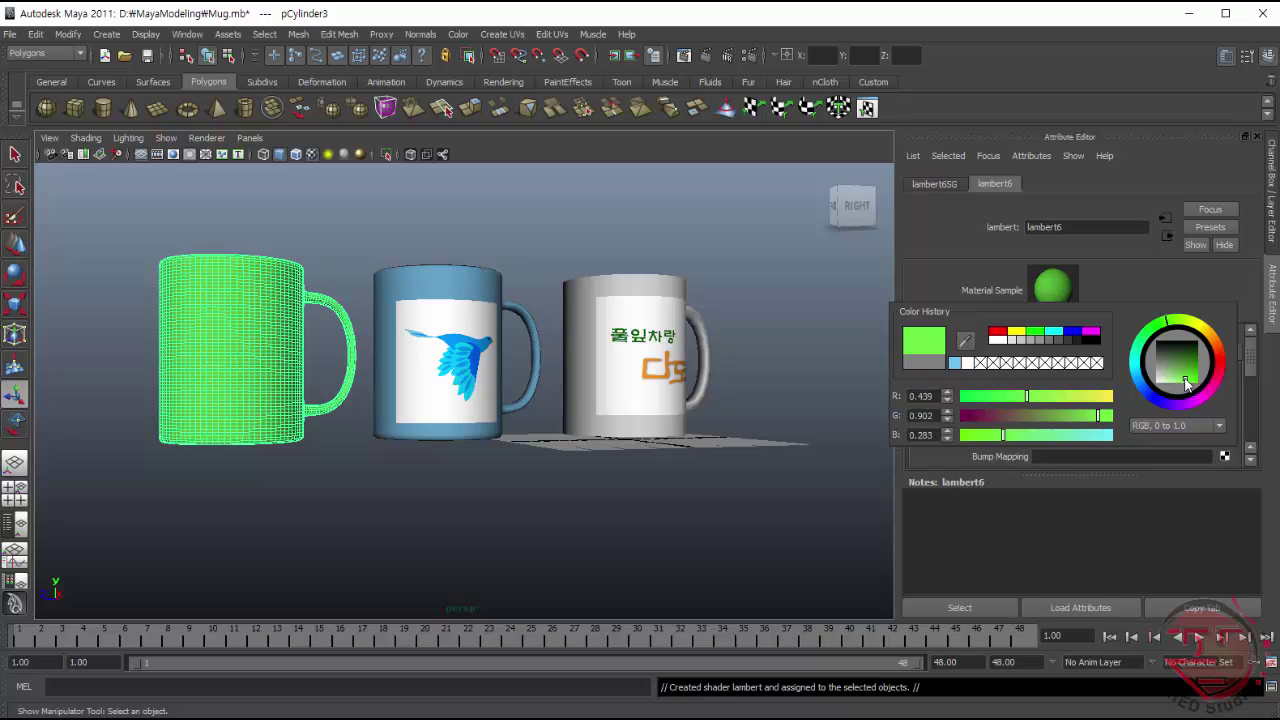
pyautogui.click(702, 471)
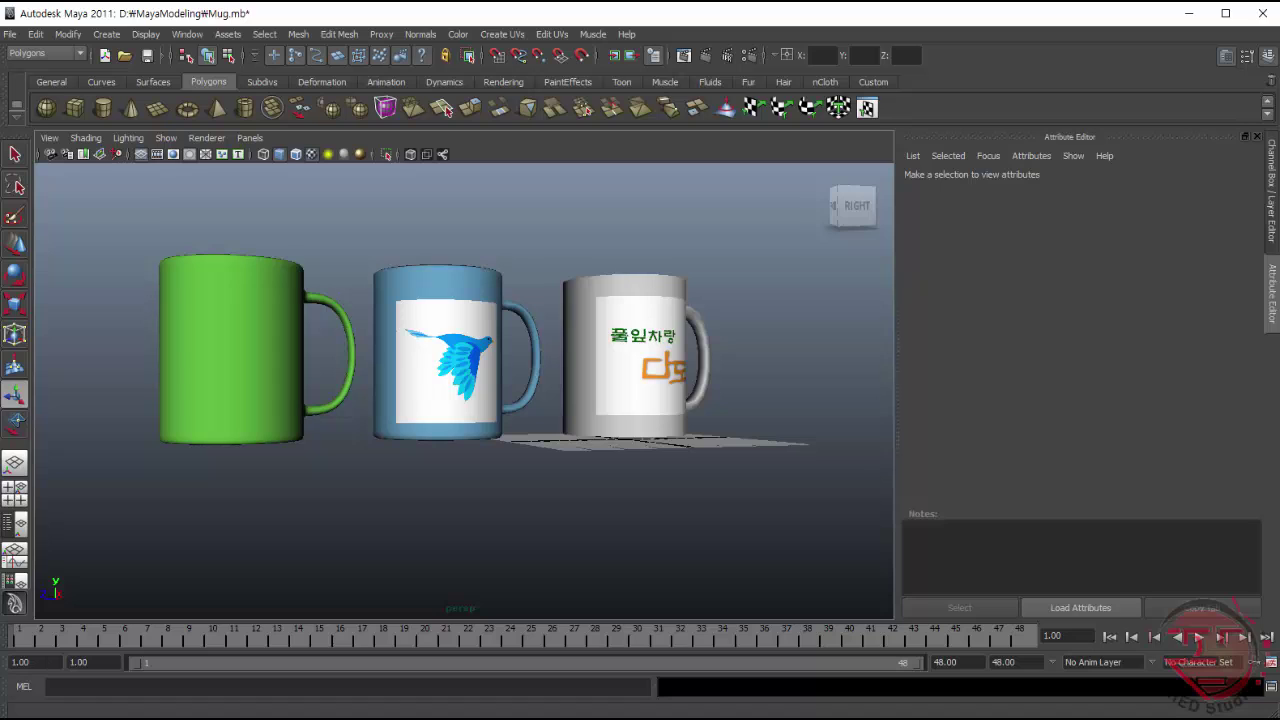
# - Select a band of faces across the green mug in face mode
pyautogui.click(222, 354)
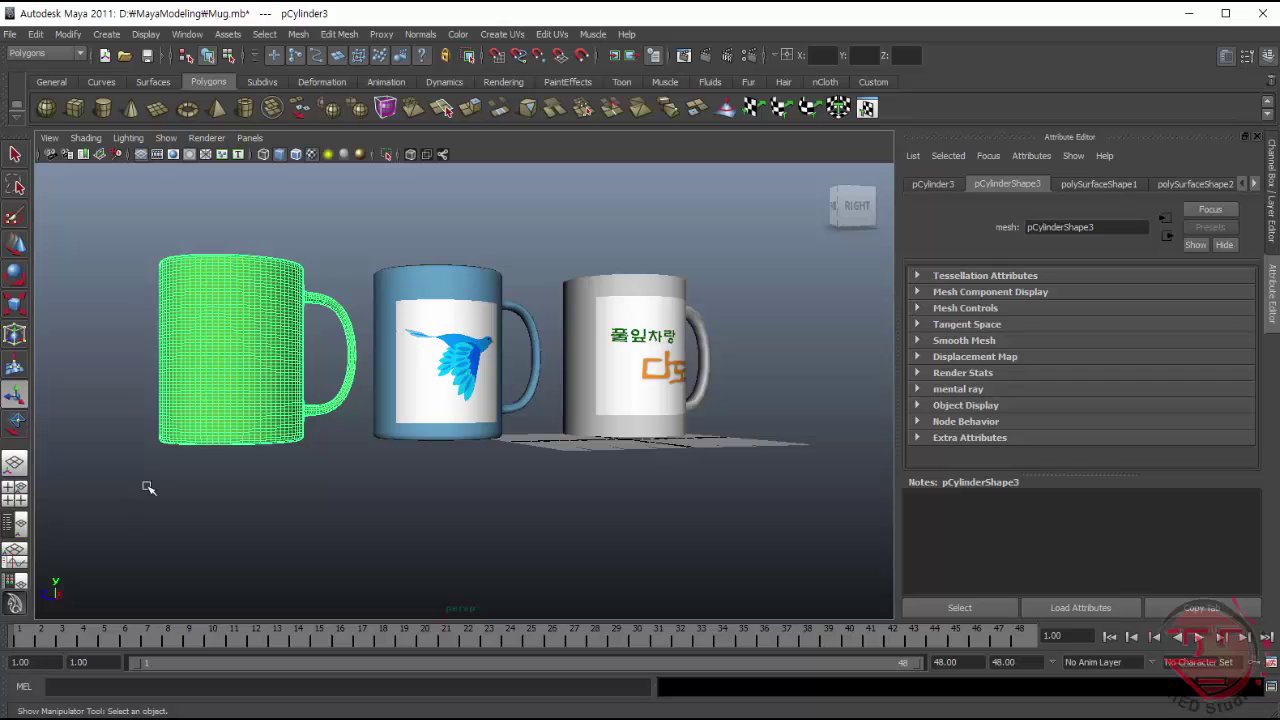
pyautogui.keyDown('alt'); pyautogui.moveTo(143, 488); pyautogui.dragTo(163, 471); pyautogui.keyUp('alt')
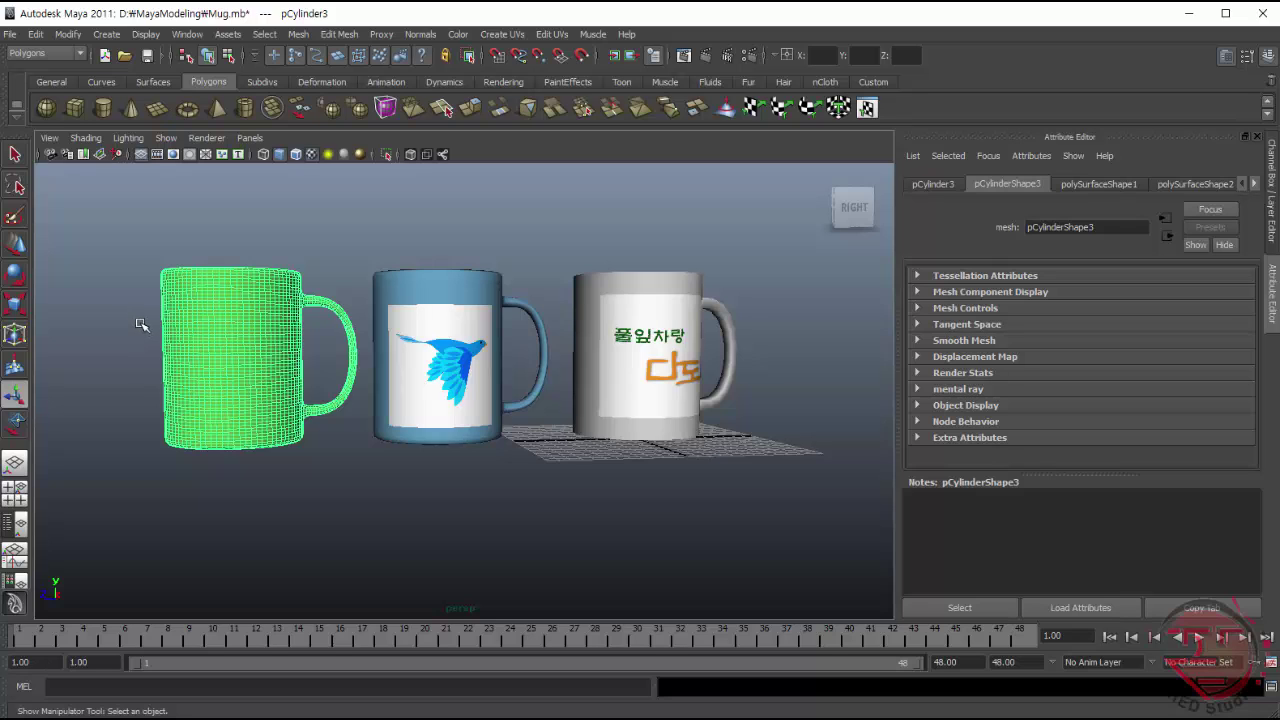
pyautogui.moveTo(200, 325); pyautogui.dragTo(199, 364, button='right')
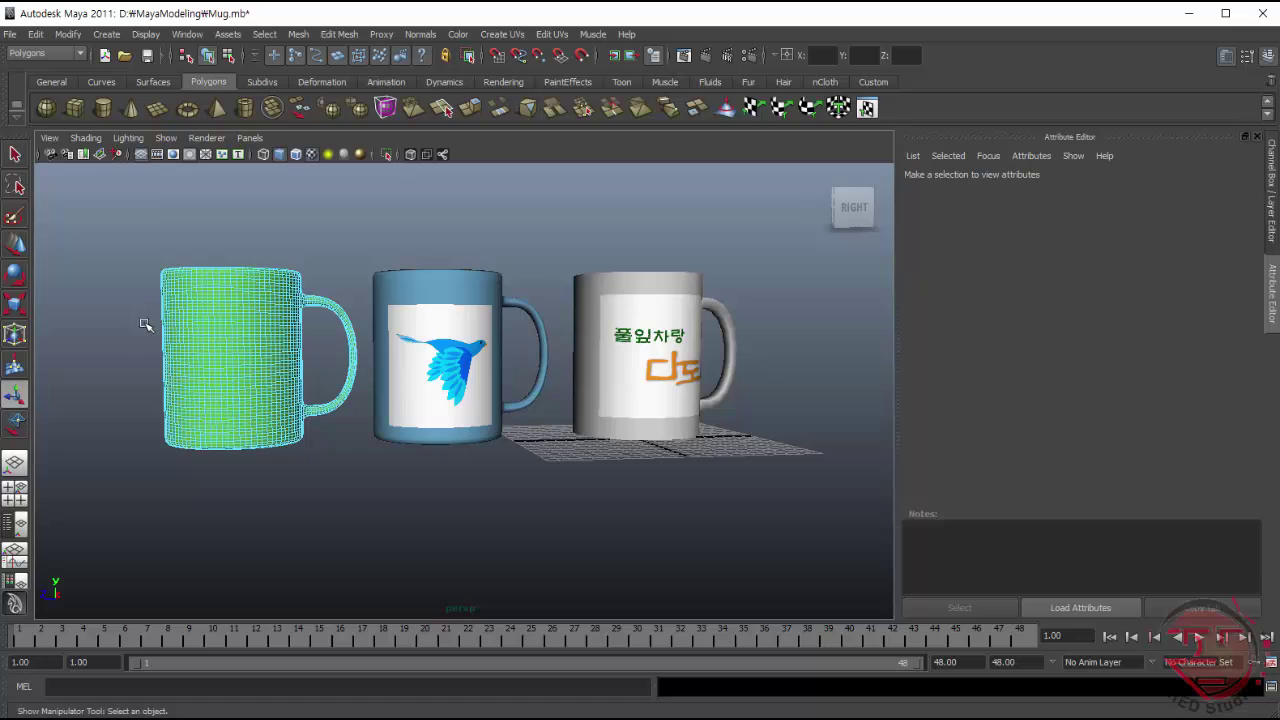
pyautogui.moveTo(147, 326); pyautogui.dragTo(320, 382)
pyautogui.moveTo(320, 382); pyautogui.dragTo(320, 392)
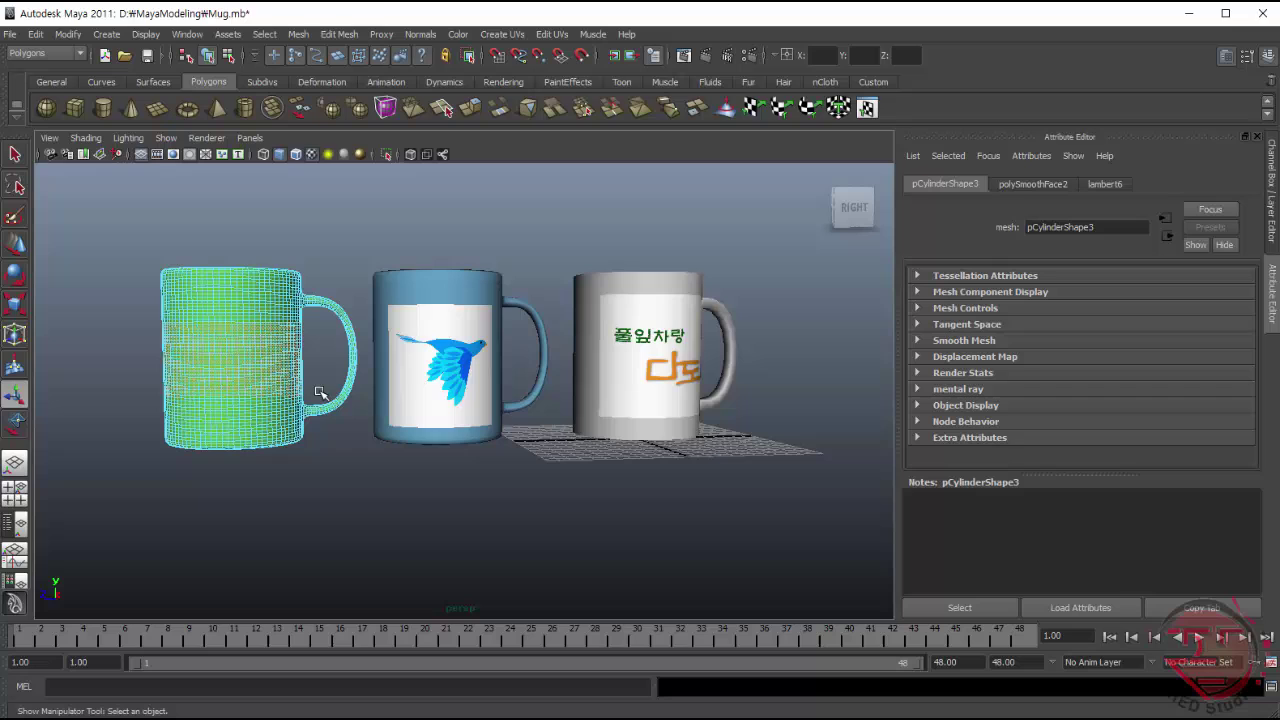
pyautogui.rightClick(230, 336)
pyautogui.click(233, 372)
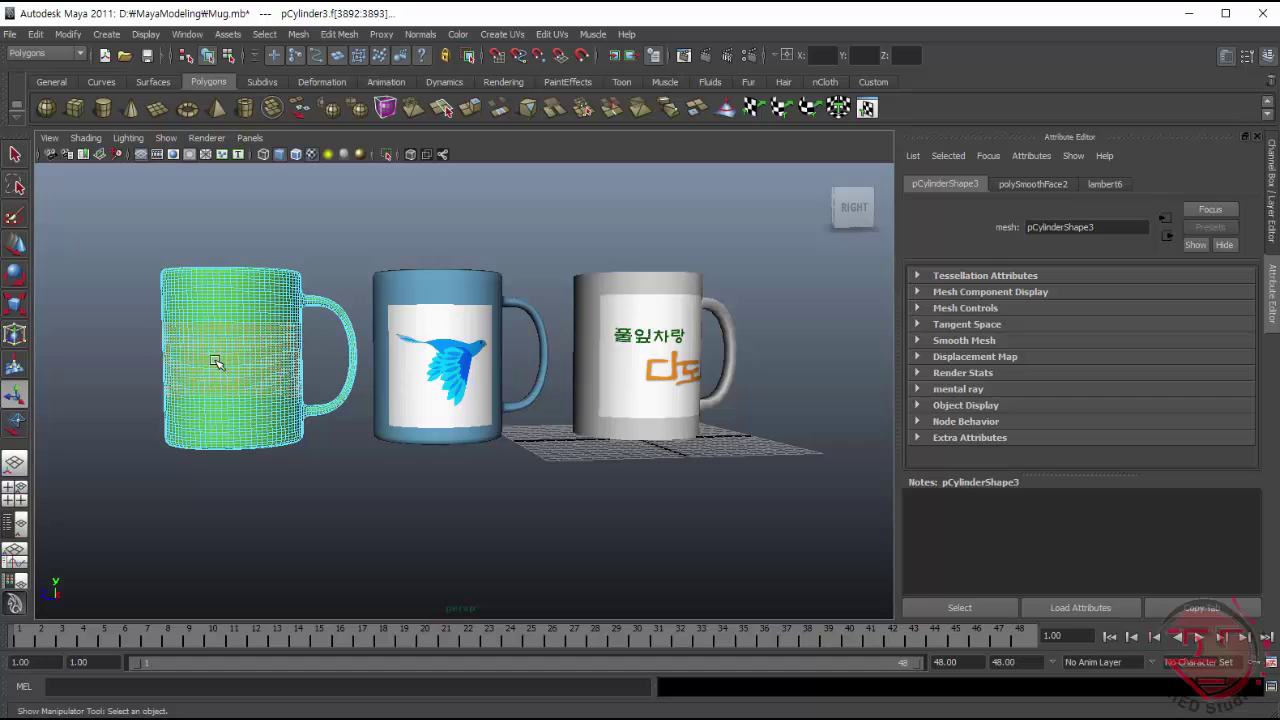
# - Give those faces a new lambert7 material with a File texture on its Color
pyautogui.moveTo(215, 362); pyautogui.dragTo(307, 617, button='right')
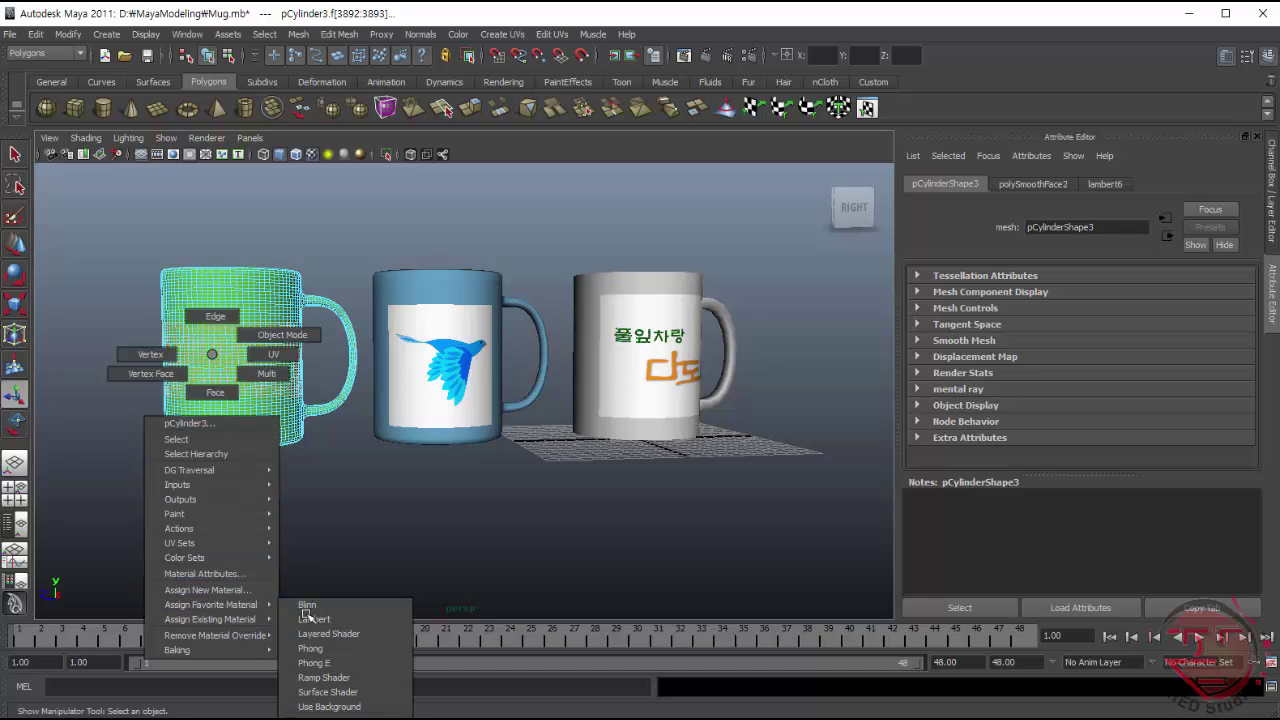
pyautogui.click(307, 617)
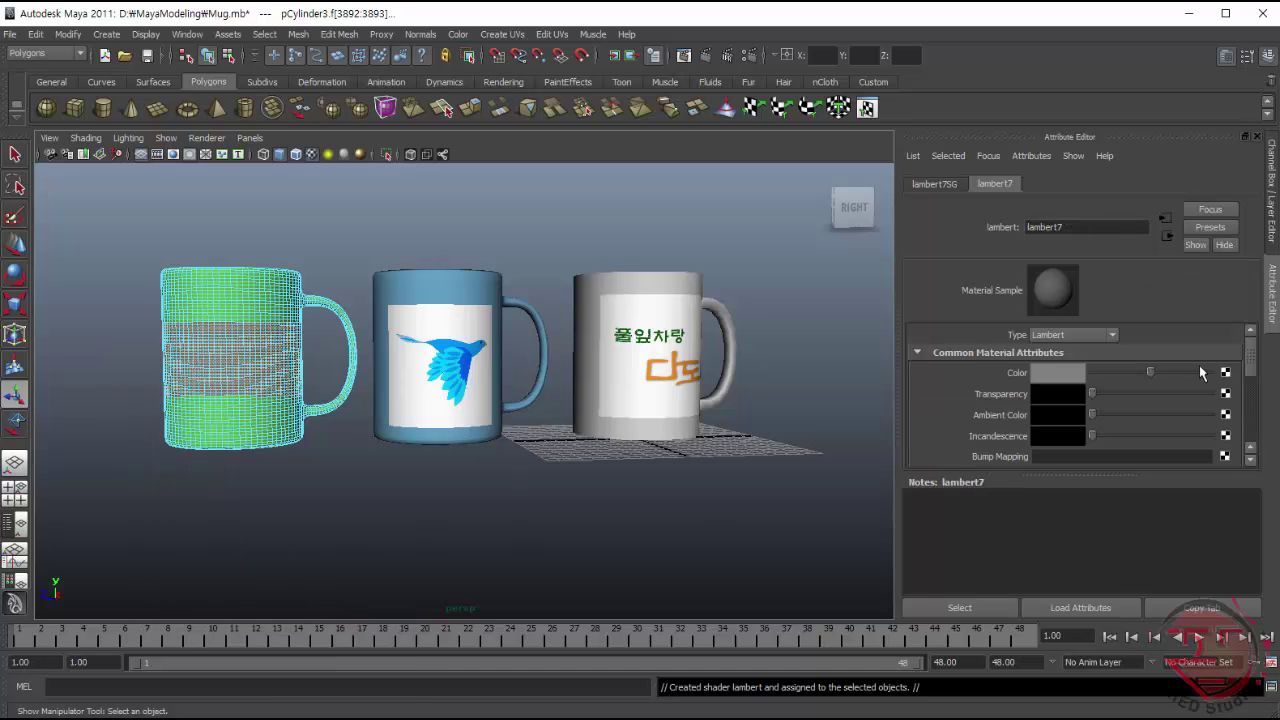
pyautogui.click(1225, 373)
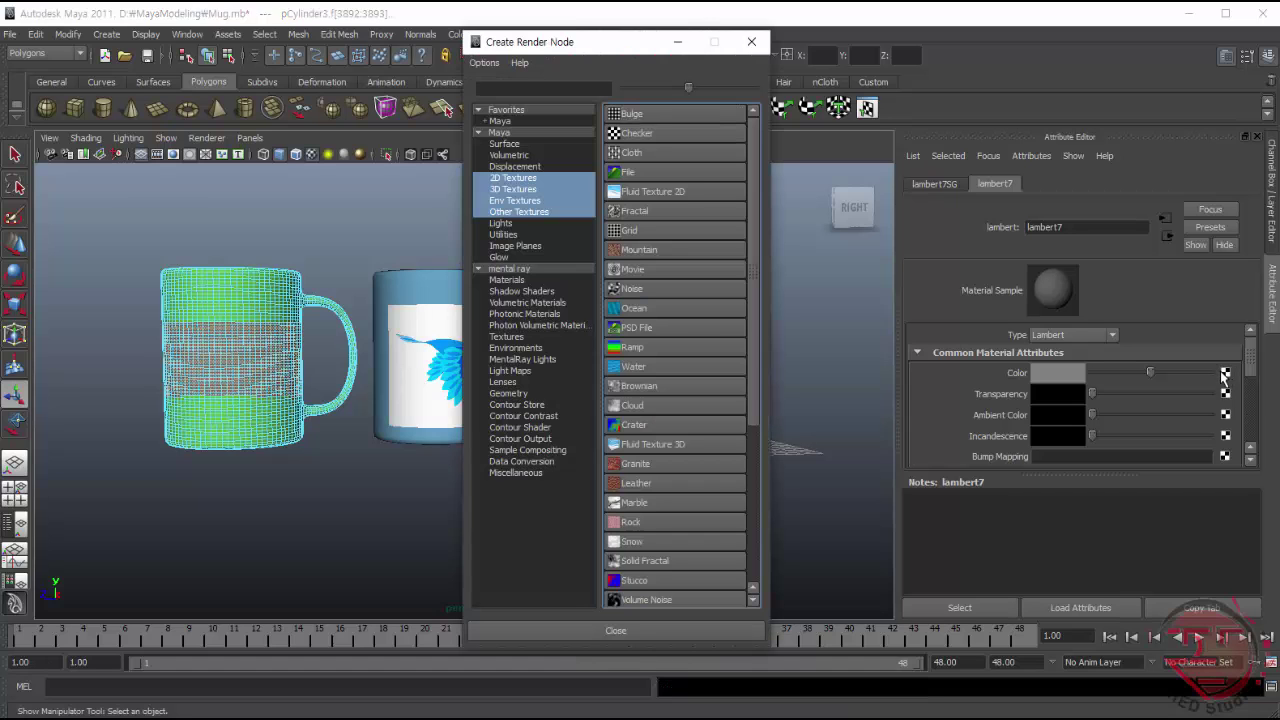
pyautogui.click(630, 172)
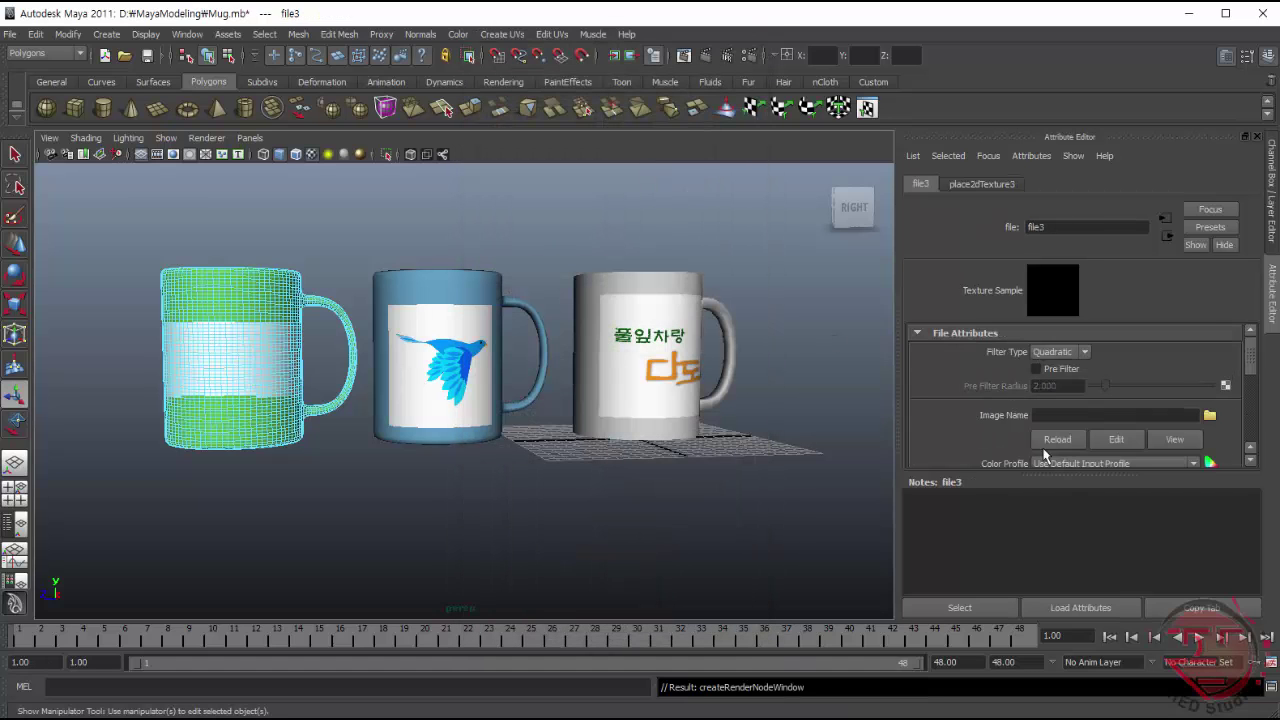
# - Load RedAirobak.jpg from D:\일러스트Test as the file3 texture image after previewing the logo files
pyautogui.click(1210, 416)
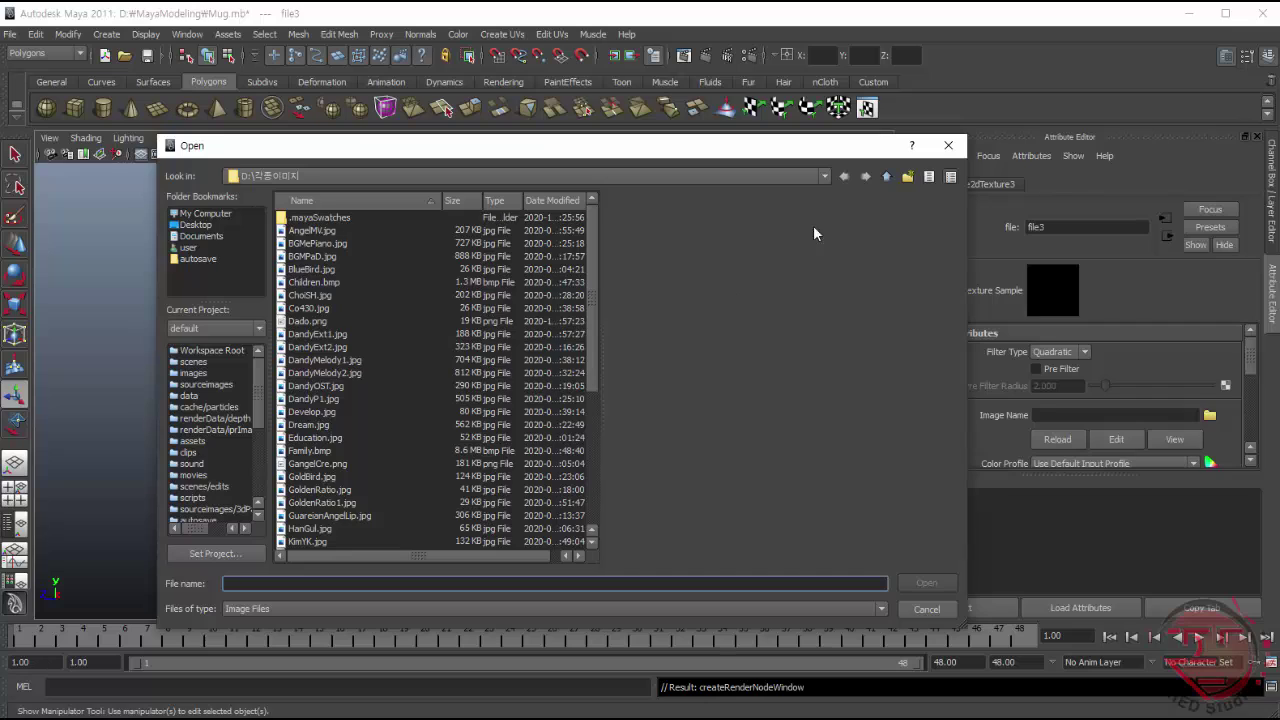
pyautogui.click(886, 178)
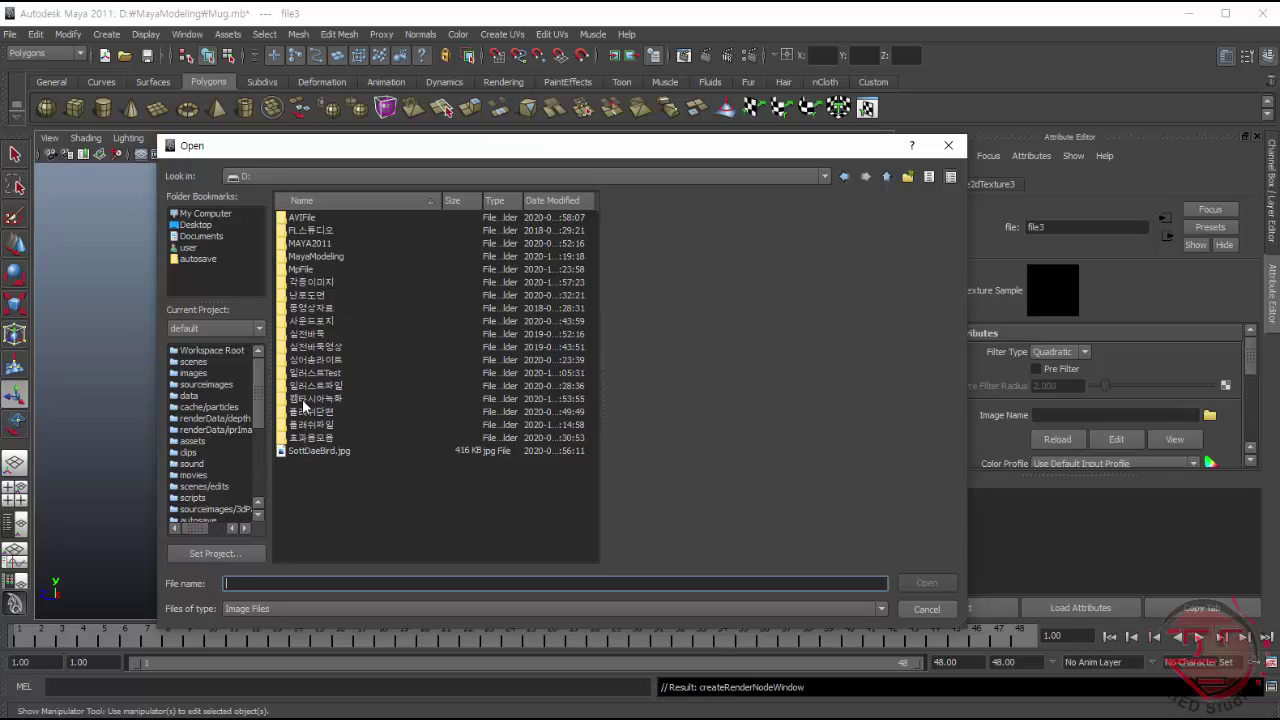
pyautogui.doubleClick(283, 373)
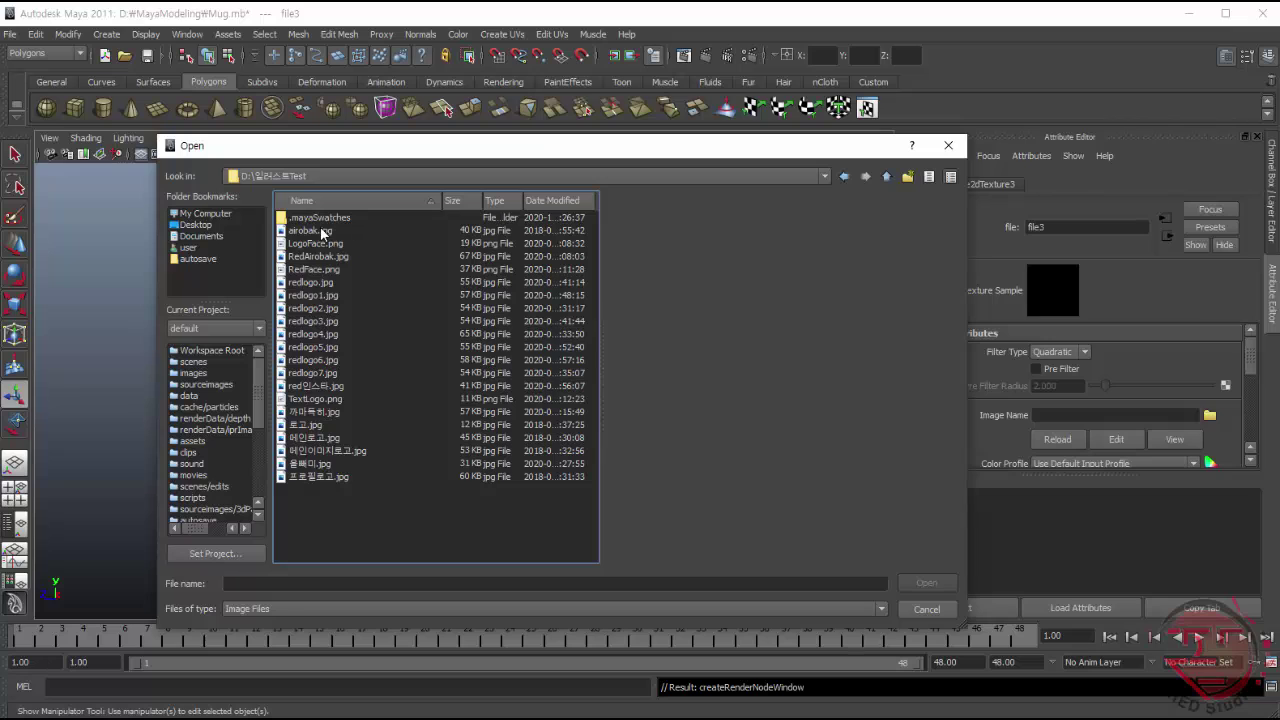
pyautogui.click(322, 233)
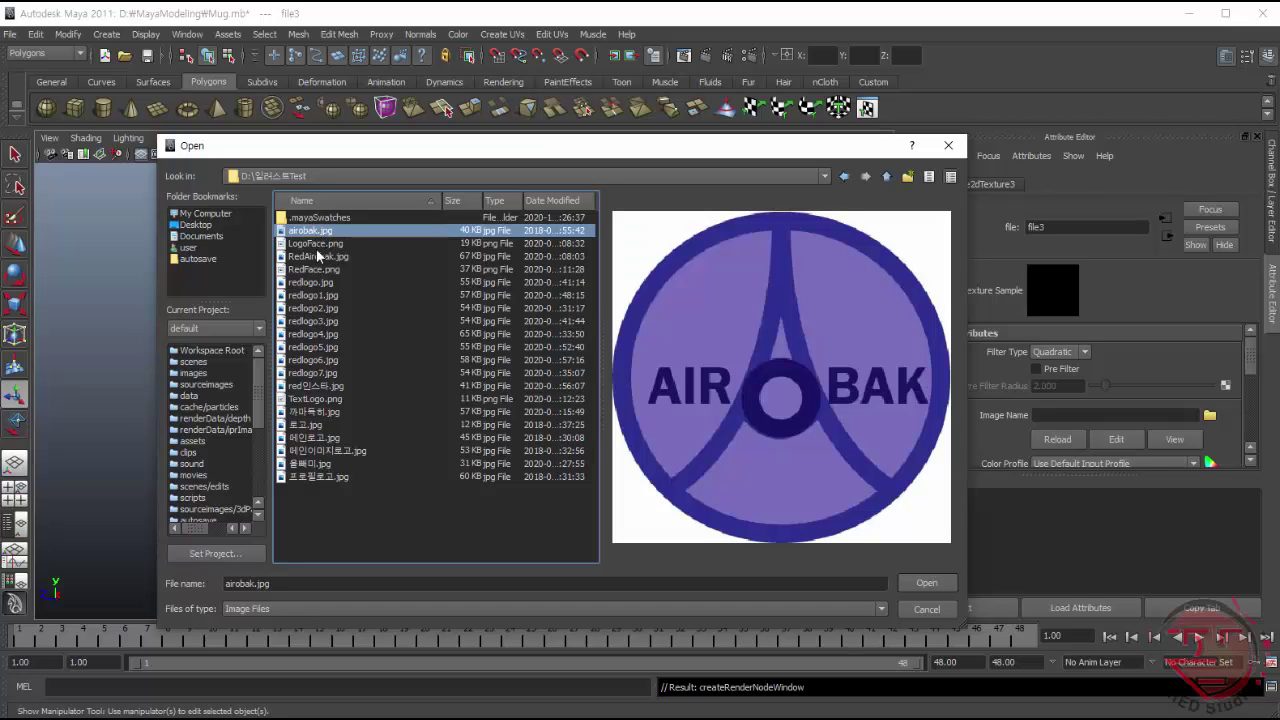
pyautogui.click(315, 257)
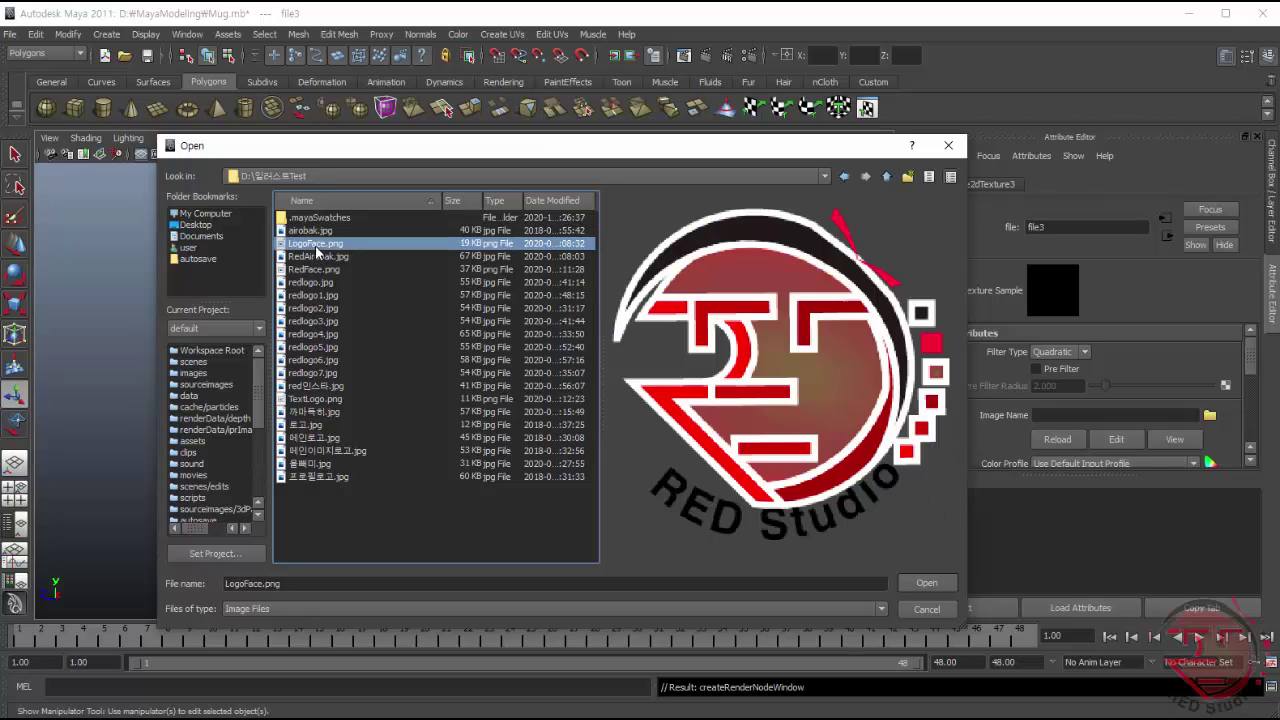
pyautogui.click(309, 275)
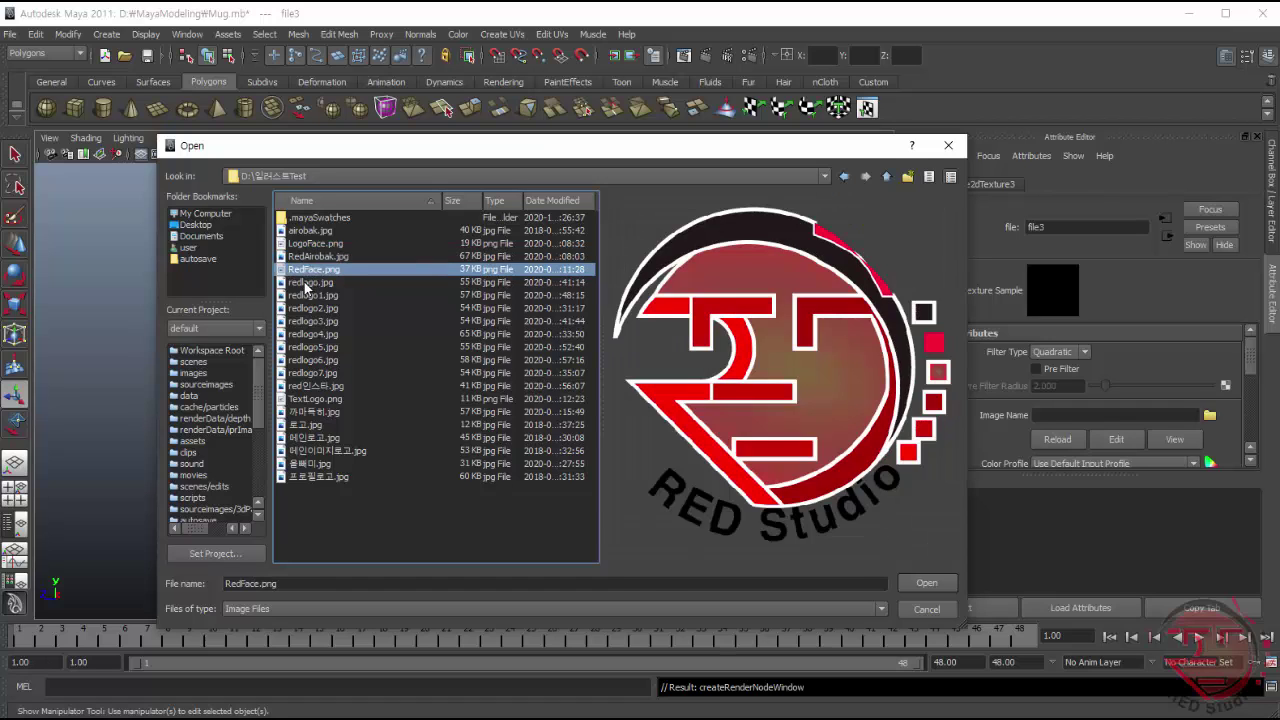
pyautogui.press('Up')
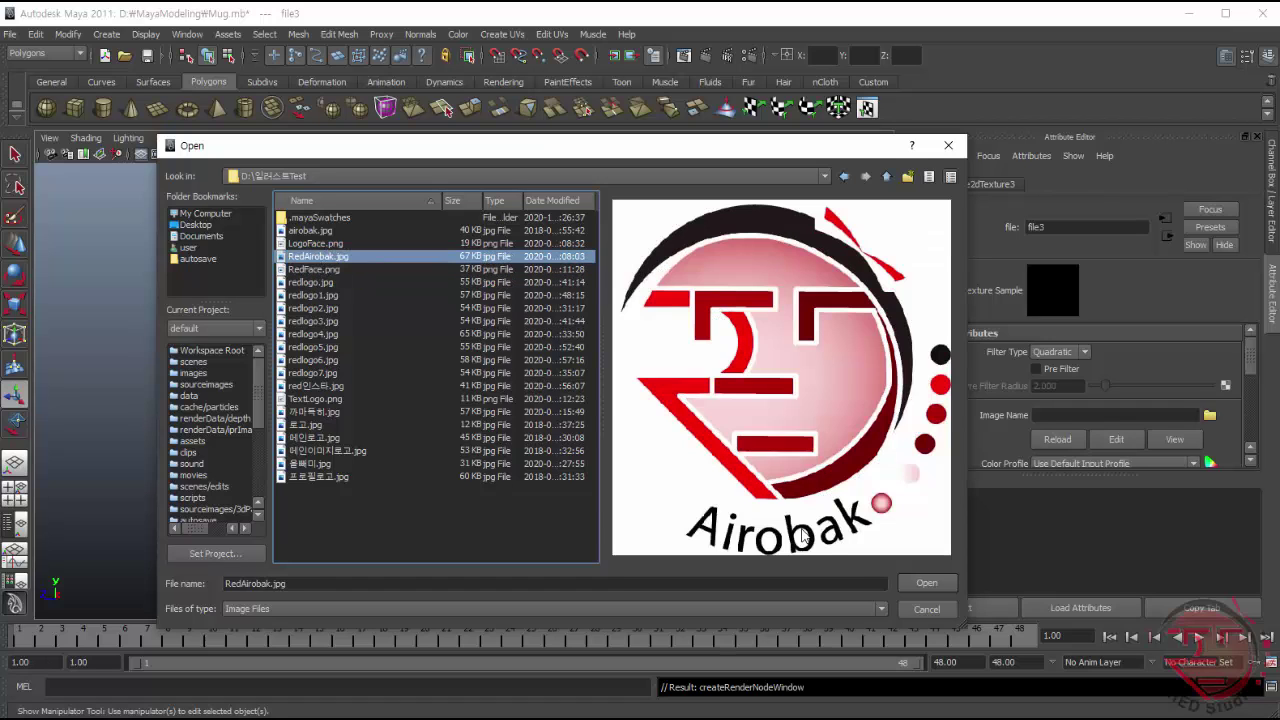
pyautogui.click(925, 584)
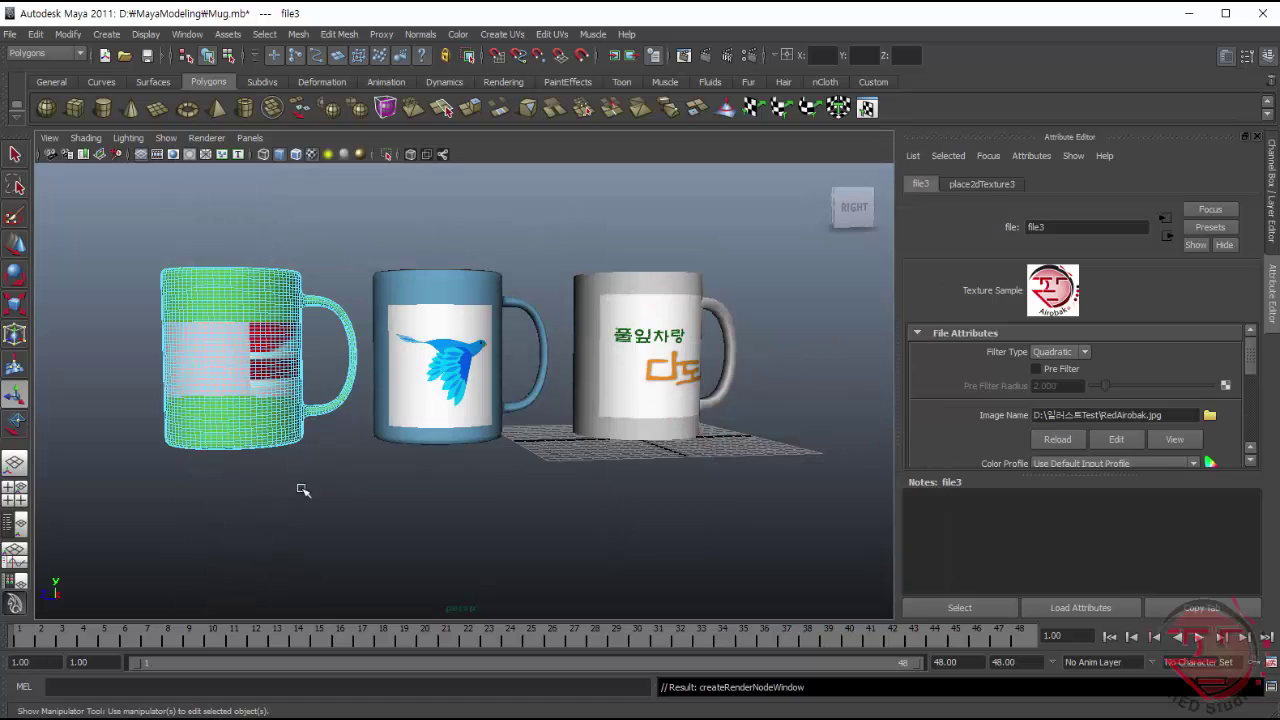
# - Apply a cylindrical mapping to the current faces, then return the mug to object mode
pyautogui.click(552, 34)
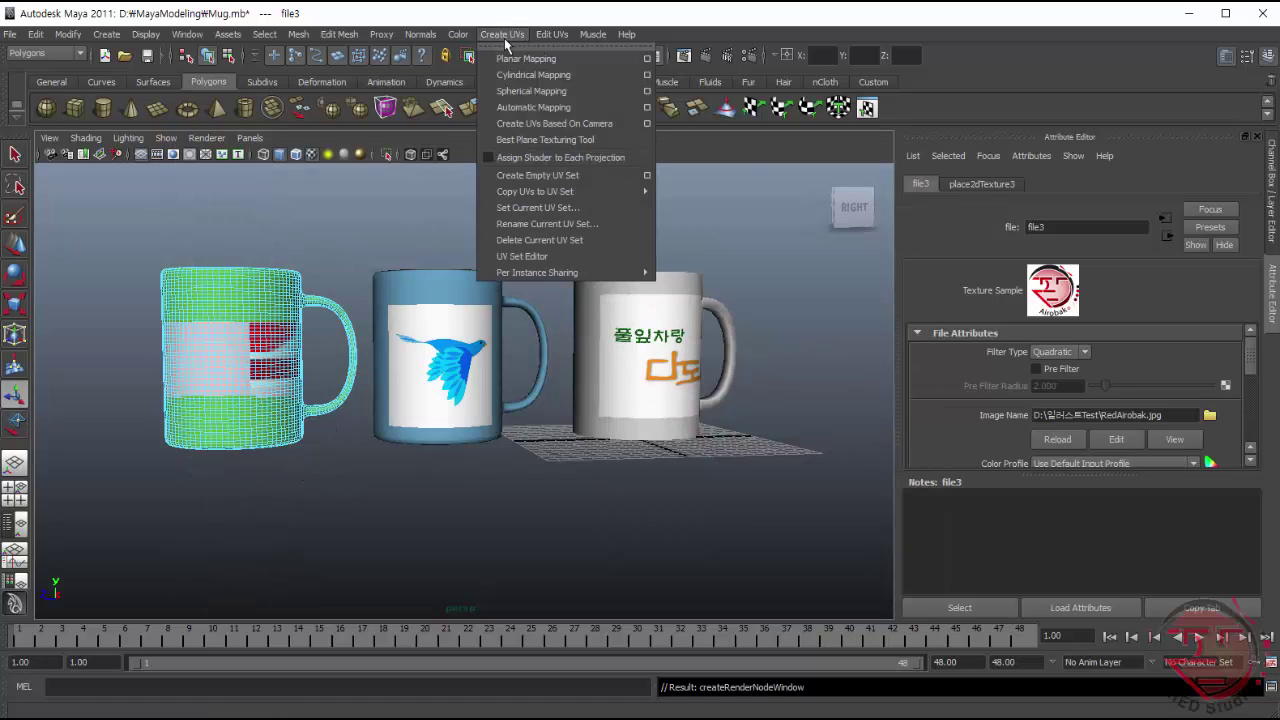
pyautogui.click(655, 74)
pyautogui.click(853, 436)
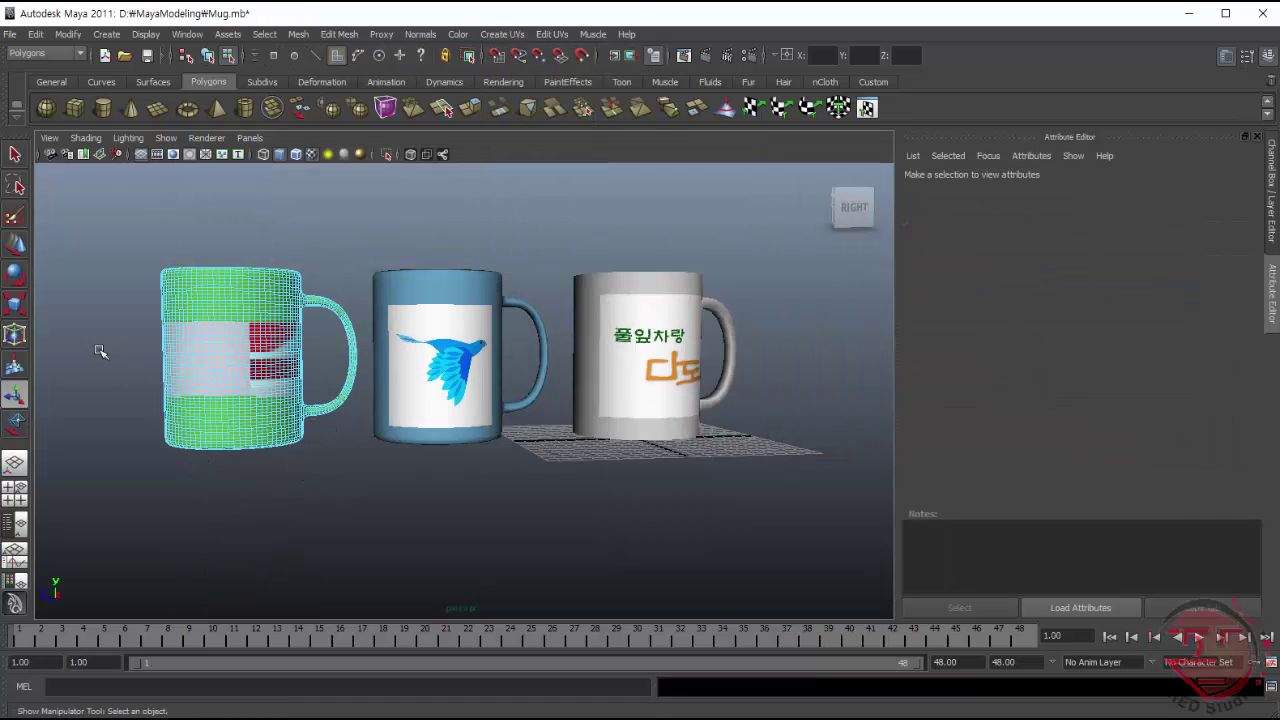
pyautogui.click(143, 333)
pyautogui.moveTo(141, 325); pyautogui.dragTo(143, 296, button='right')
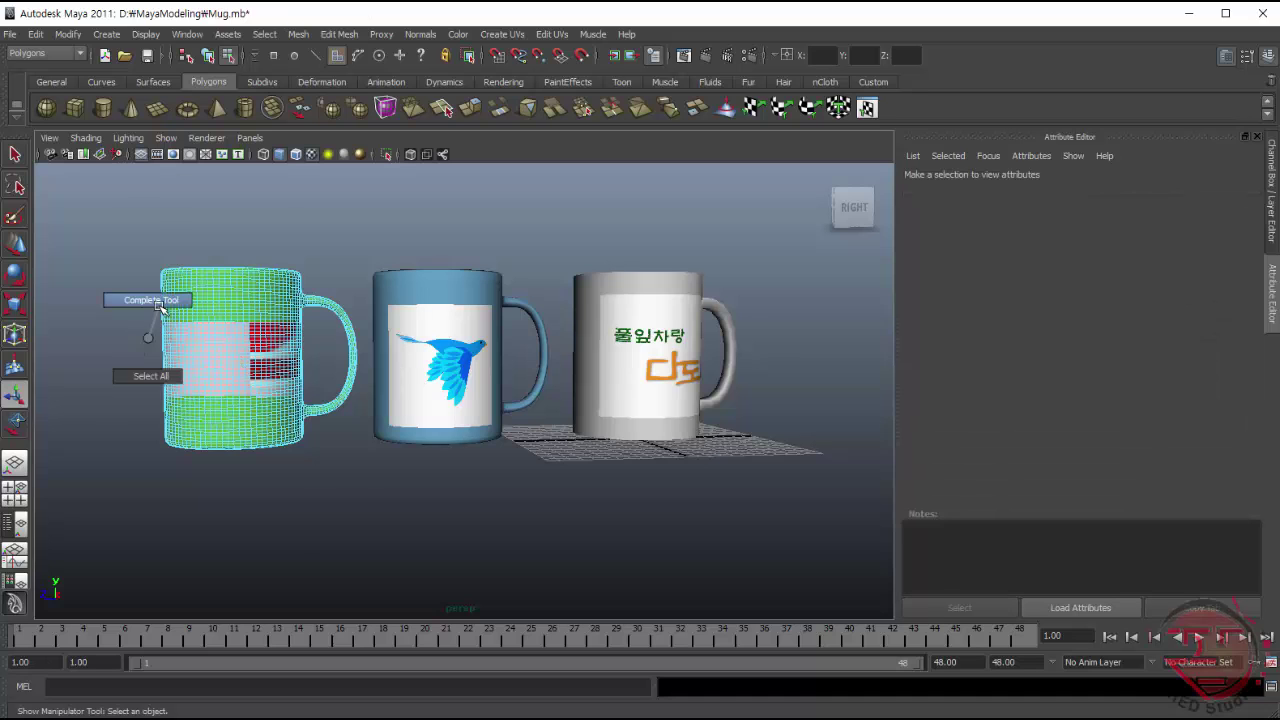
# - Select the mug's label faces and give them a cylindrical projection (227.758 sweep, 12.695 height)
pyautogui.press('F11')
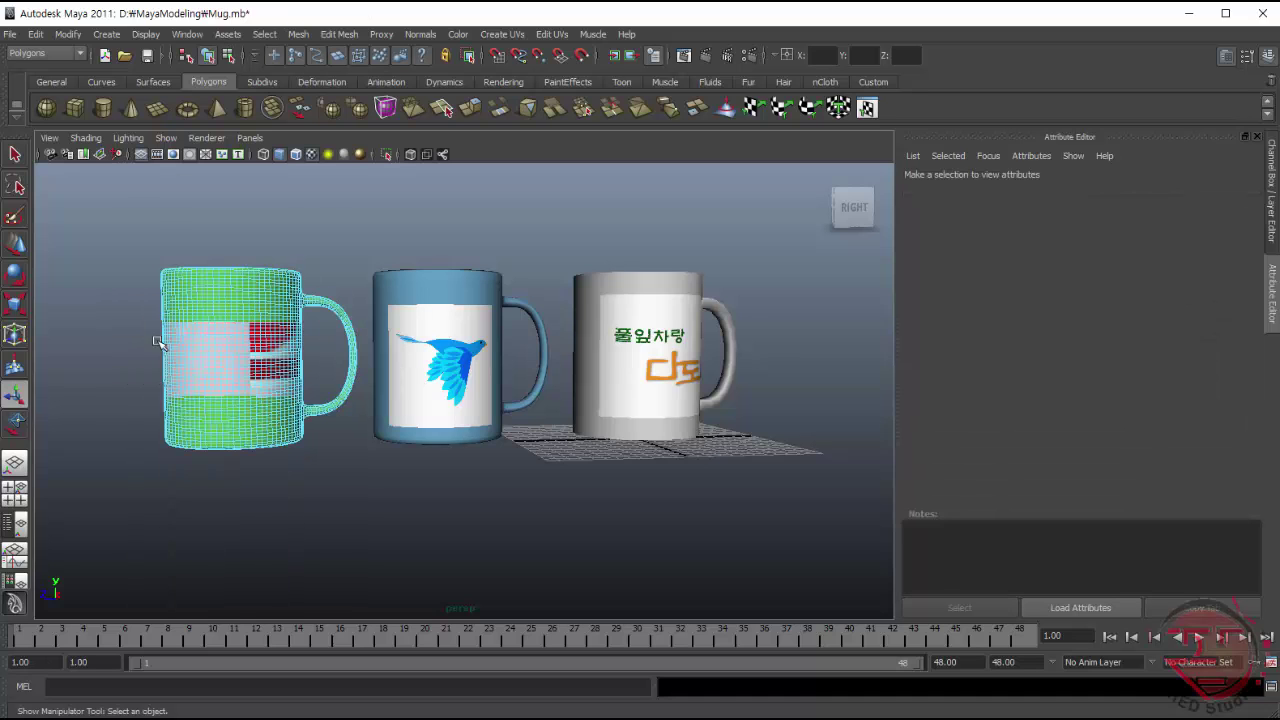
pyautogui.moveTo(157, 322); pyautogui.dragTo(325, 395)
pyautogui.click(502, 34)
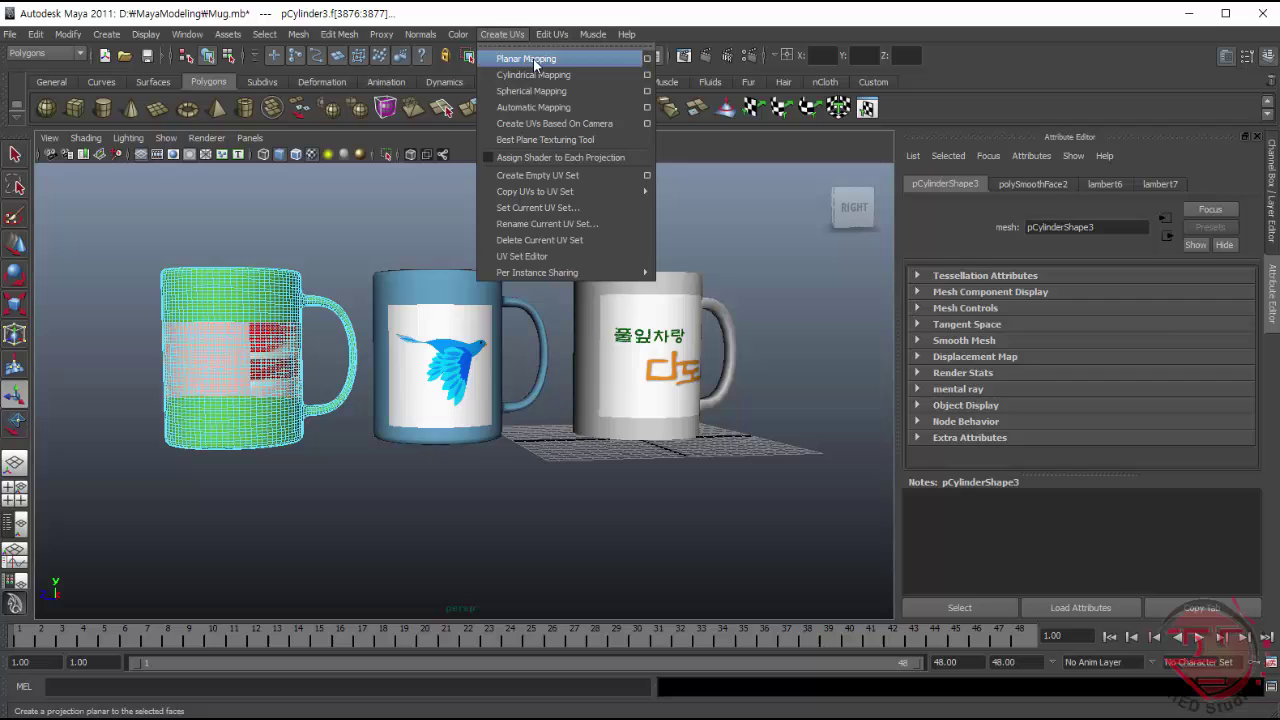
pyautogui.click(647, 75)
pyautogui.click(846, 436)
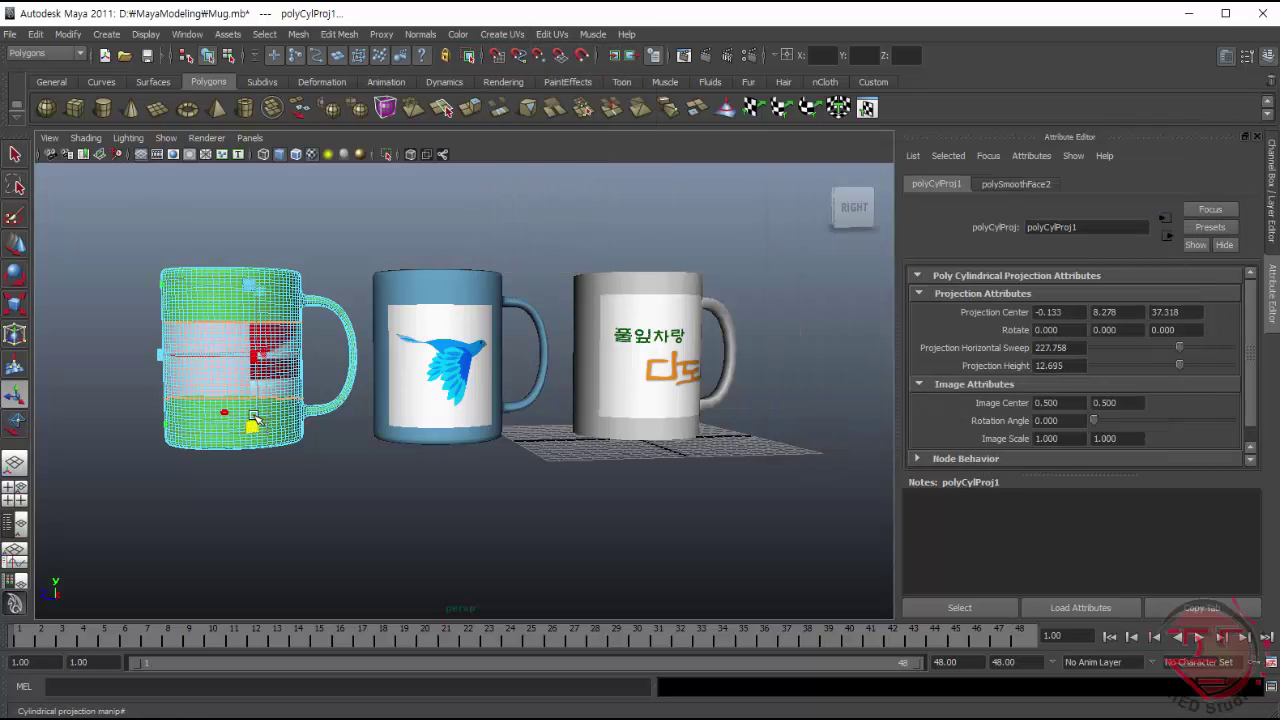
# - Deselect the projection and reselect the whole green mug as an object
pyautogui.click(117, 378)
pyautogui.rightClick(214, 366)
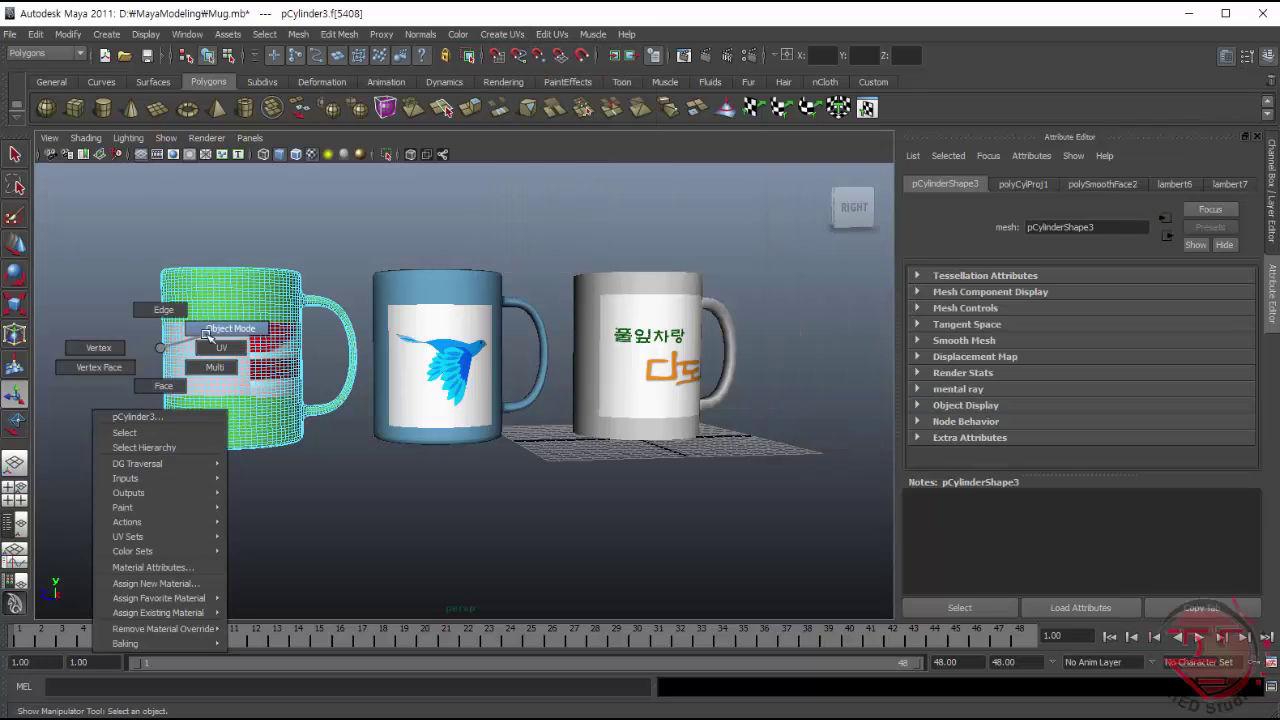
pyautogui.click(230, 328)
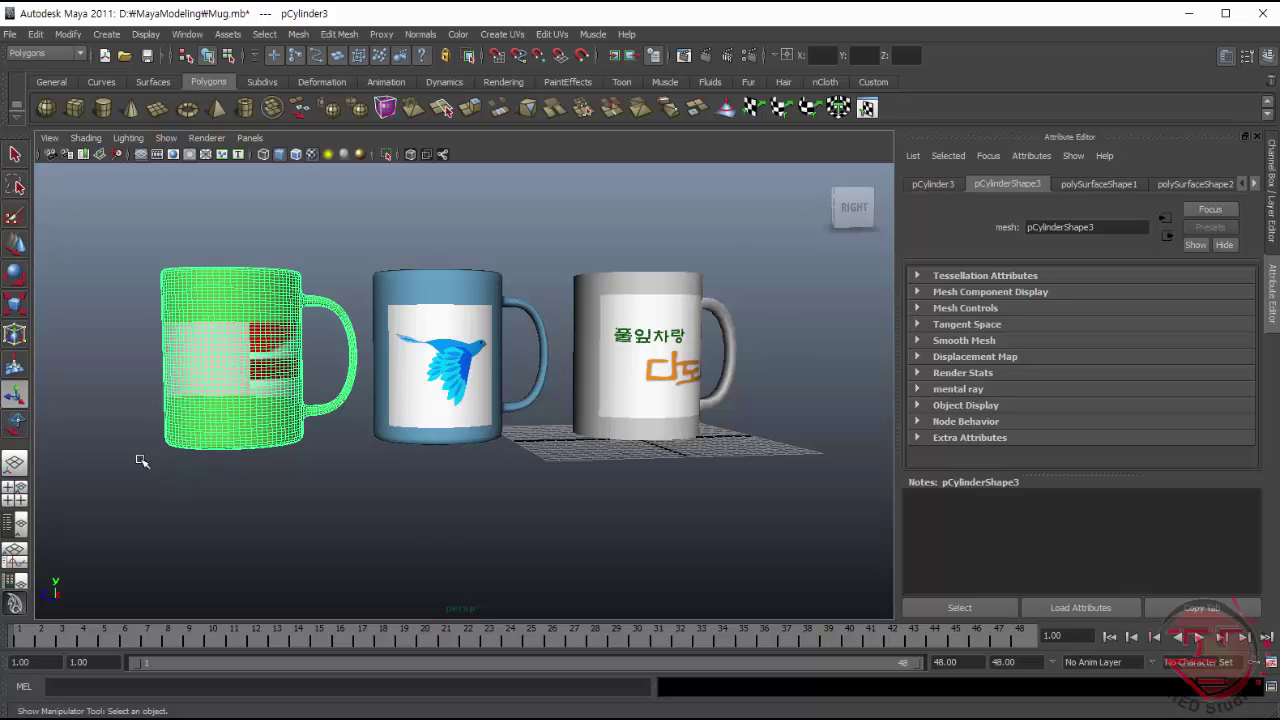
pyautogui.keyDown('alt'); pyautogui.moveTo(142, 460); pyautogui.dragTo(248, 333); pyautogui.keyUp('alt')
pyautogui.rightClick(248, 333)
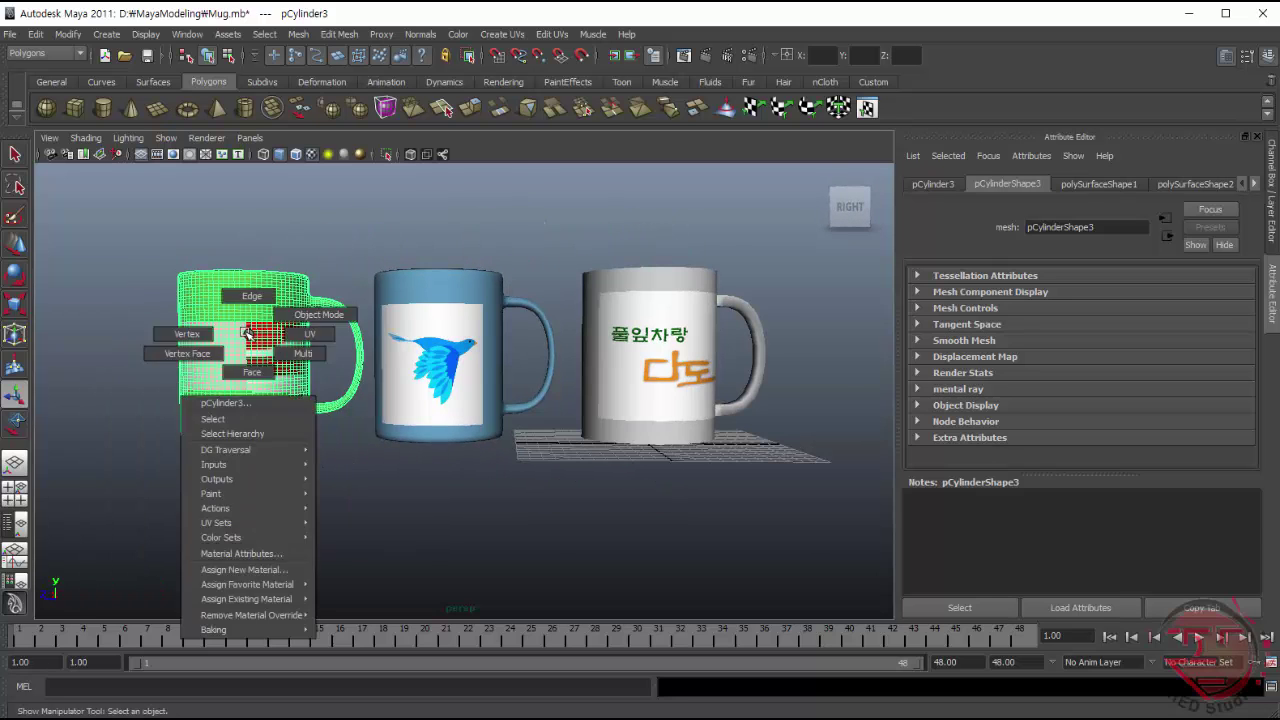
pyautogui.click(248, 333)
pyautogui.click(237, 289)
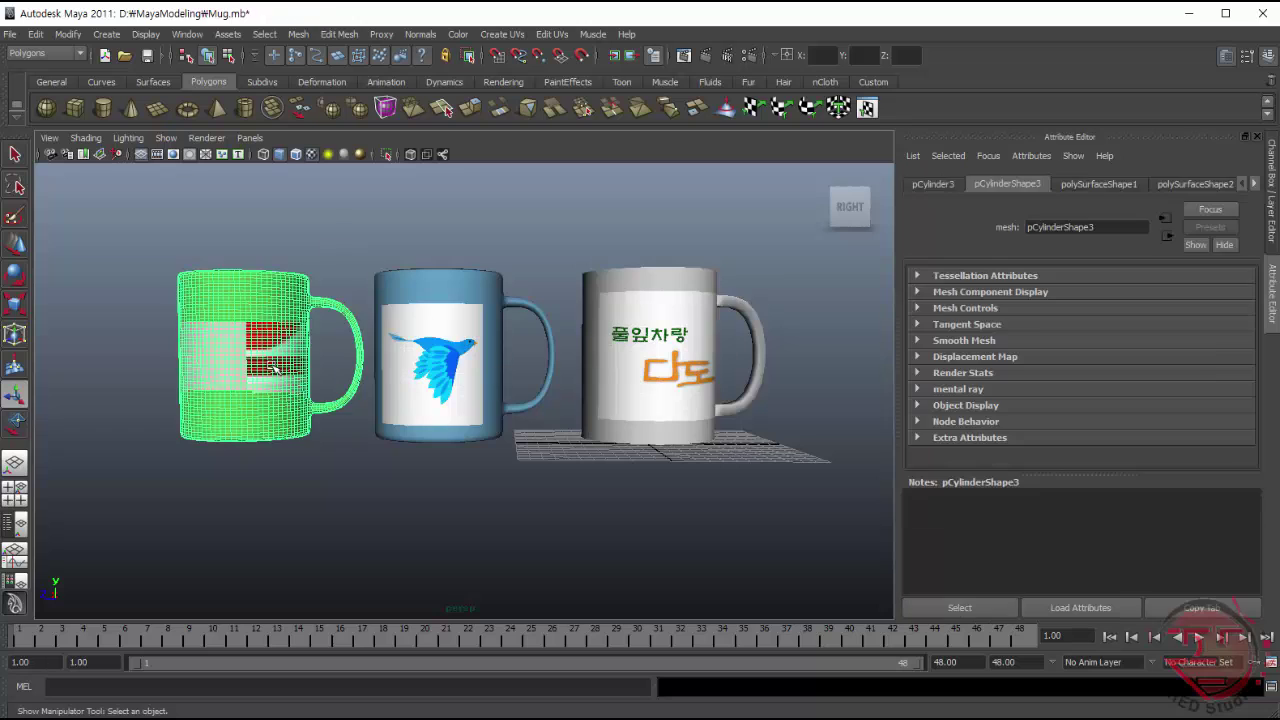
# - Select the mug's label band faces and convert the selection to UVs
pyautogui.moveTo(253, 352); pyautogui.dragTo(257, 393, button='right')
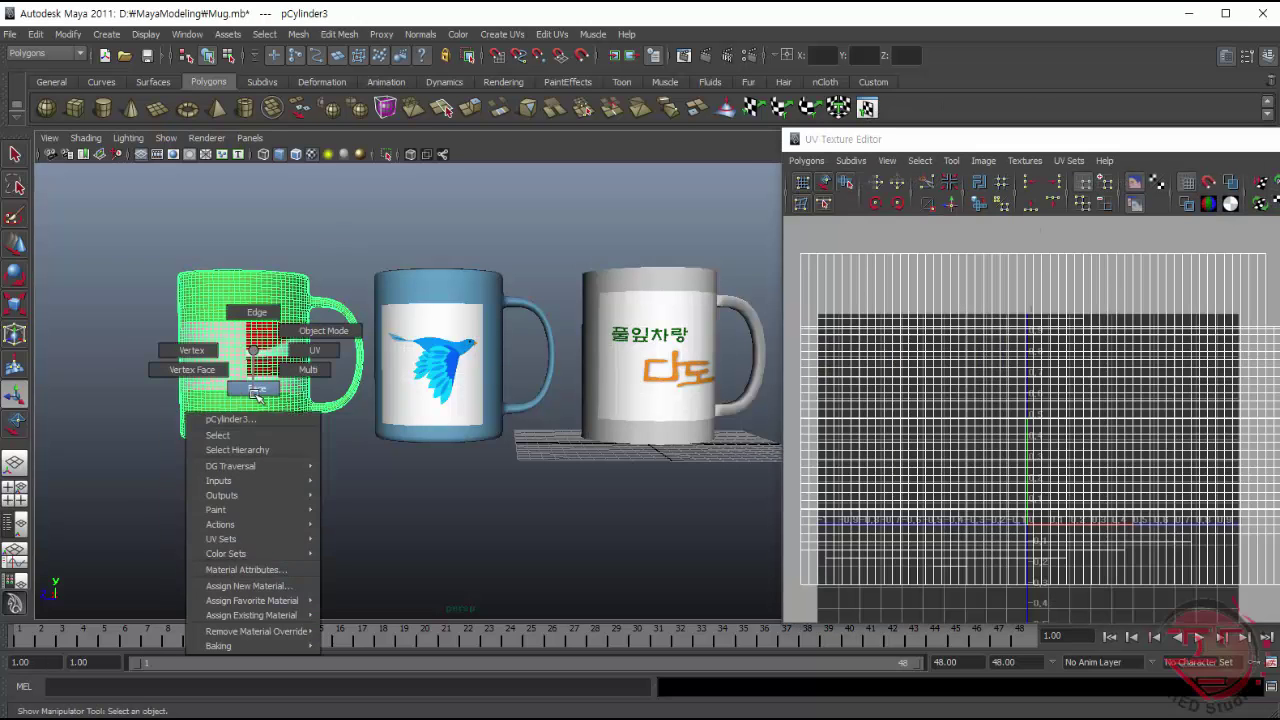
pyautogui.click(257, 366)
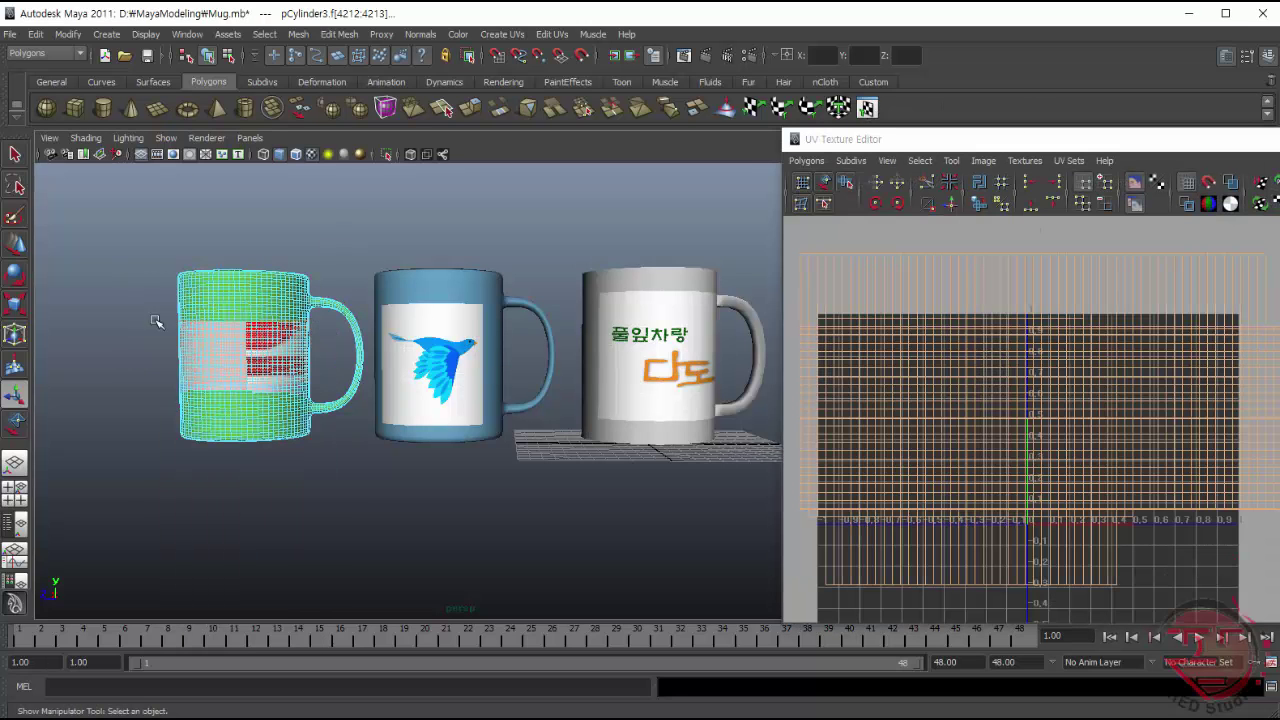
pyautogui.press('F8')
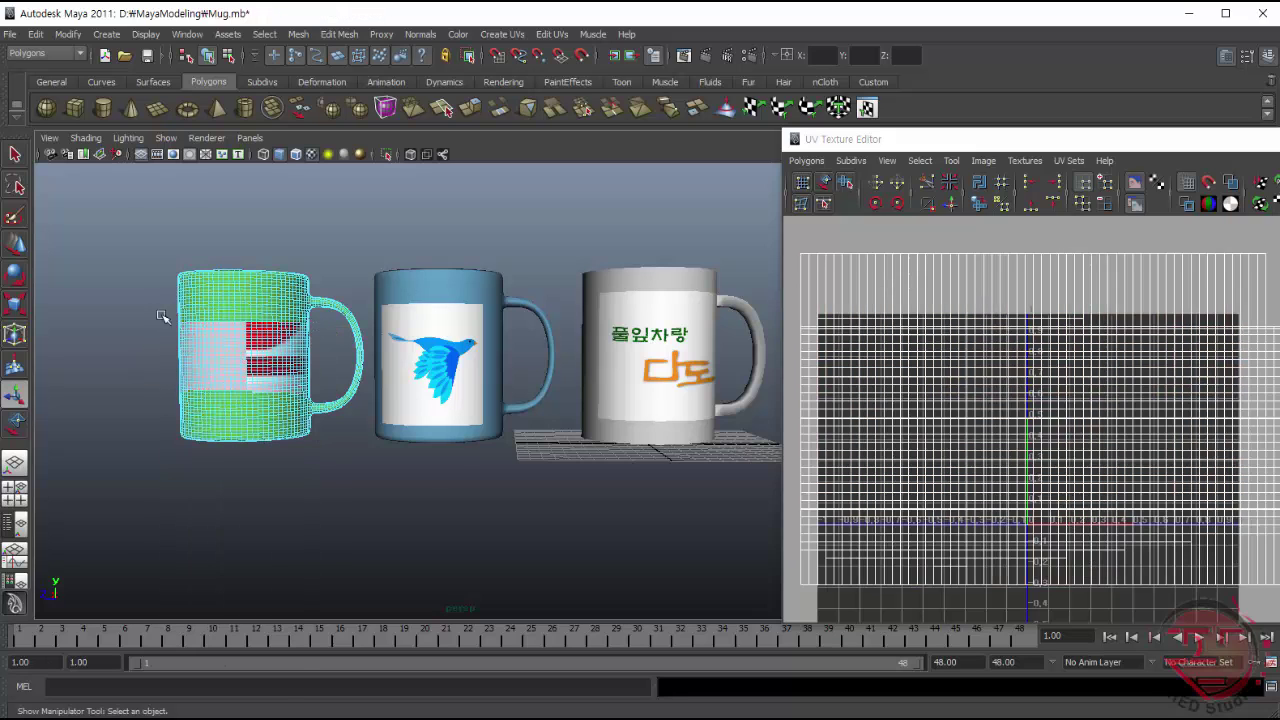
pyautogui.press('F11')
pyautogui.click(308, 388)
pyautogui.click(283, 368)
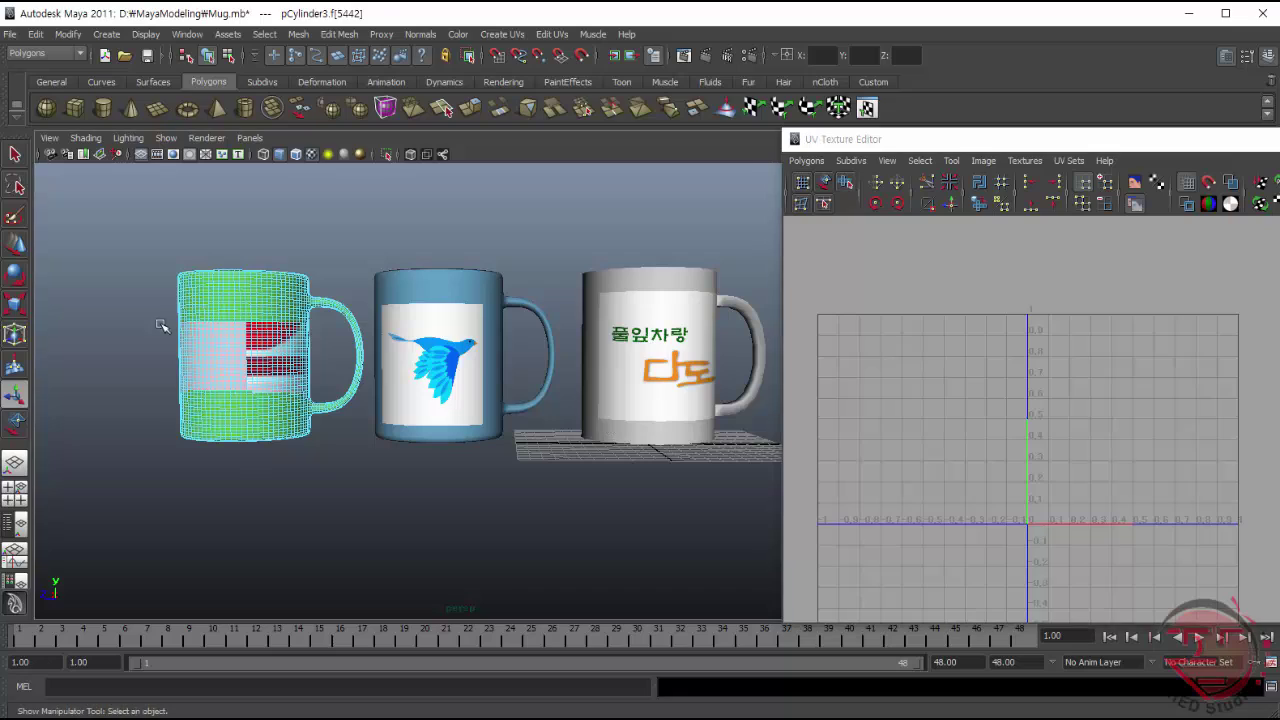
pyautogui.moveTo(163, 325); pyautogui.dragTo(322, 392)
pyautogui.hotkey('ctrl', 'F12')
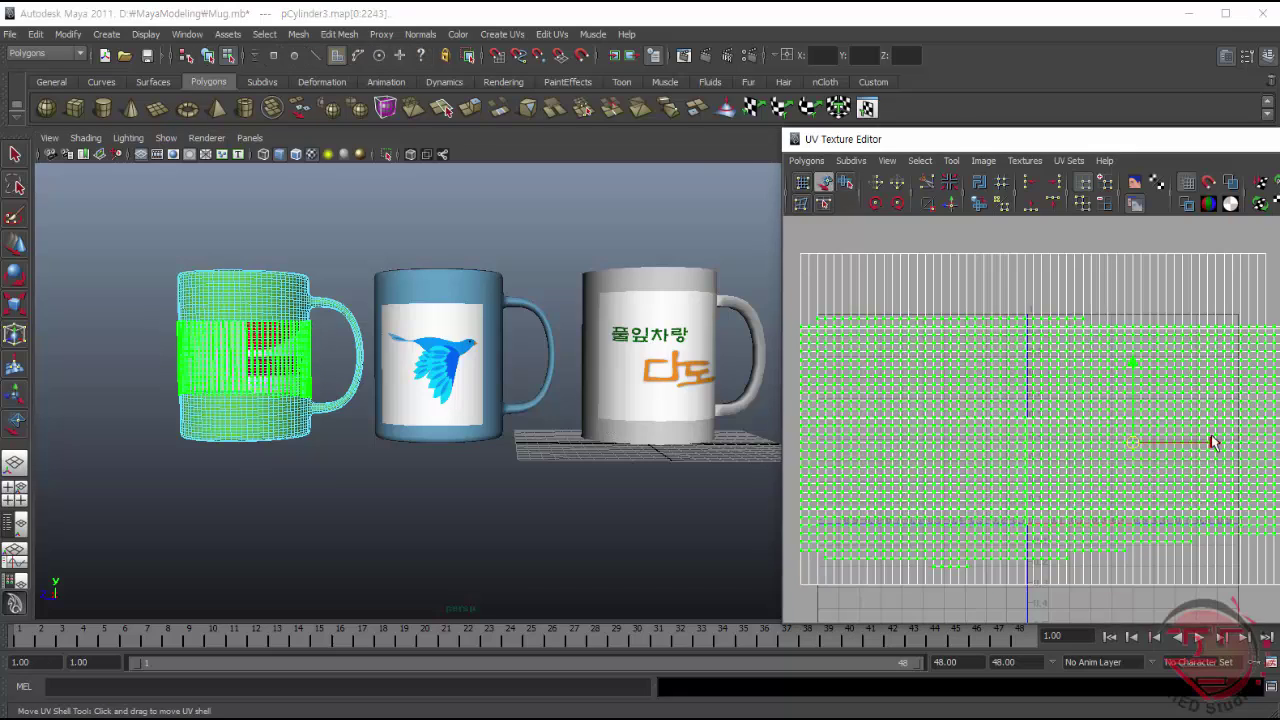
# - Scale the UVs down into a tight cluster and move one UV to the UV-space centre
pyautogui.click(15, 305)
pyautogui.moveTo(1131, 441); pyautogui.dragTo(1086, 523)
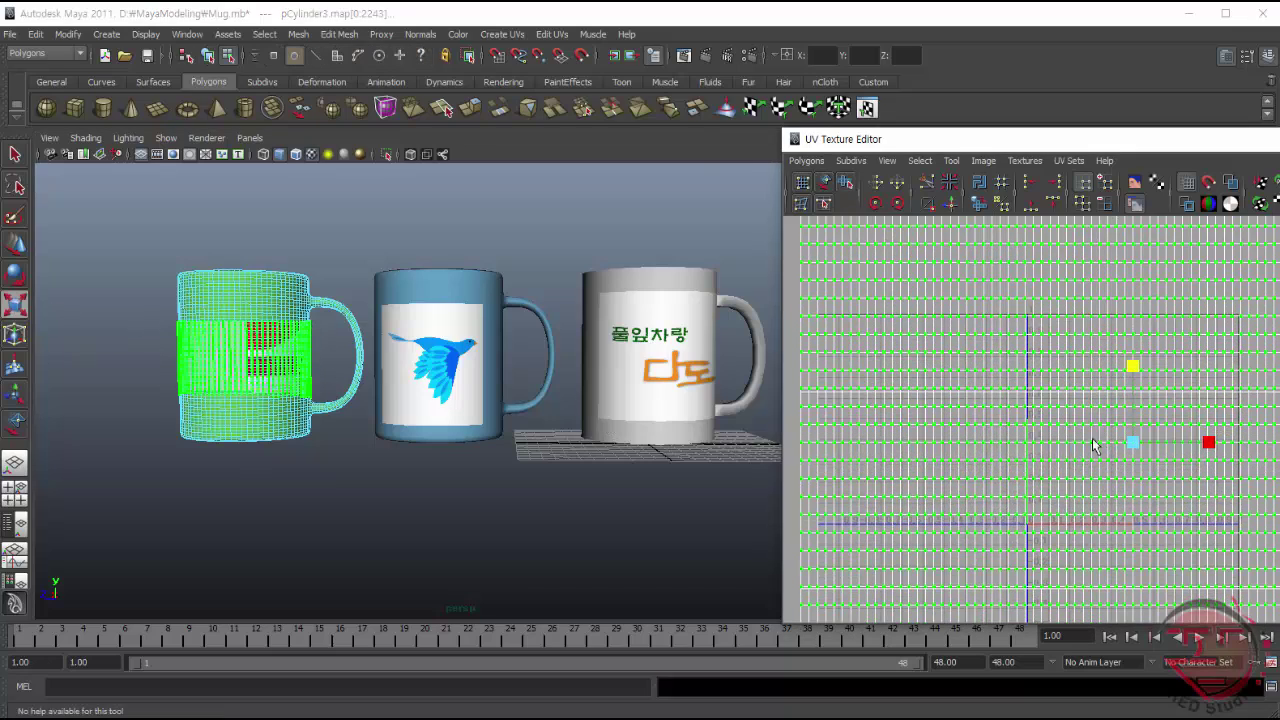
pyautogui.click(643, 457)
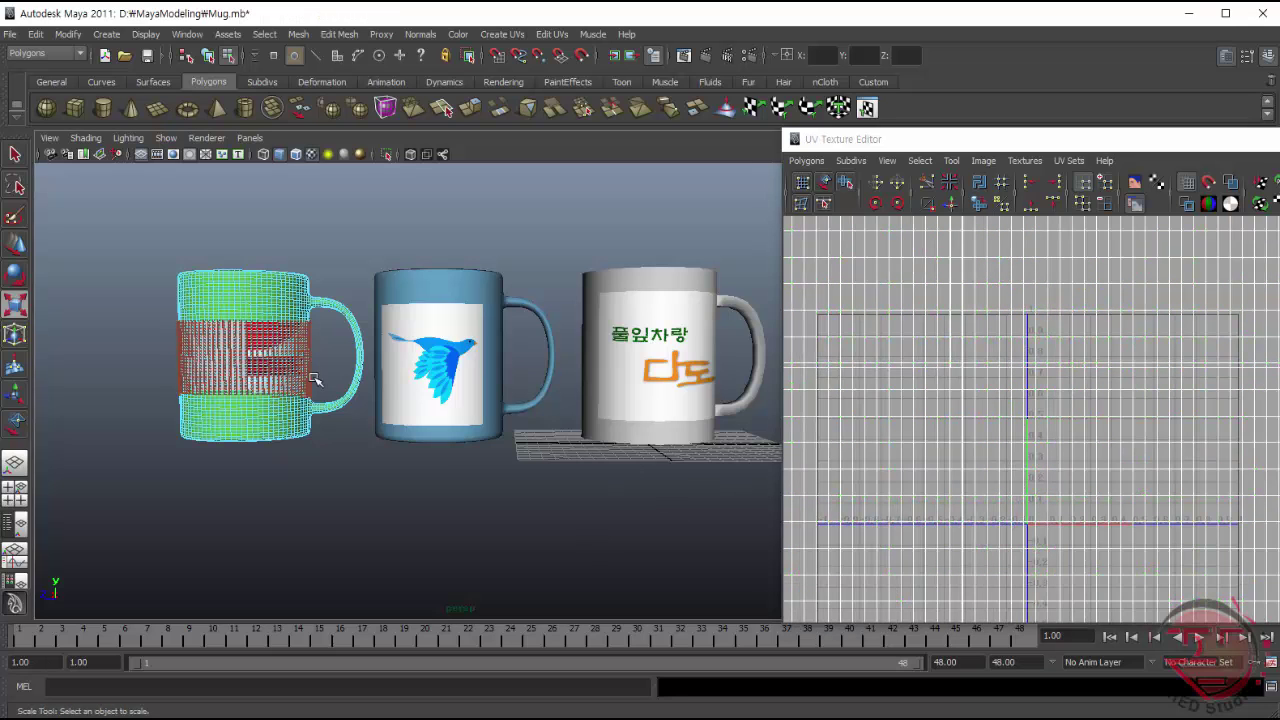
pyautogui.click(816, 469)
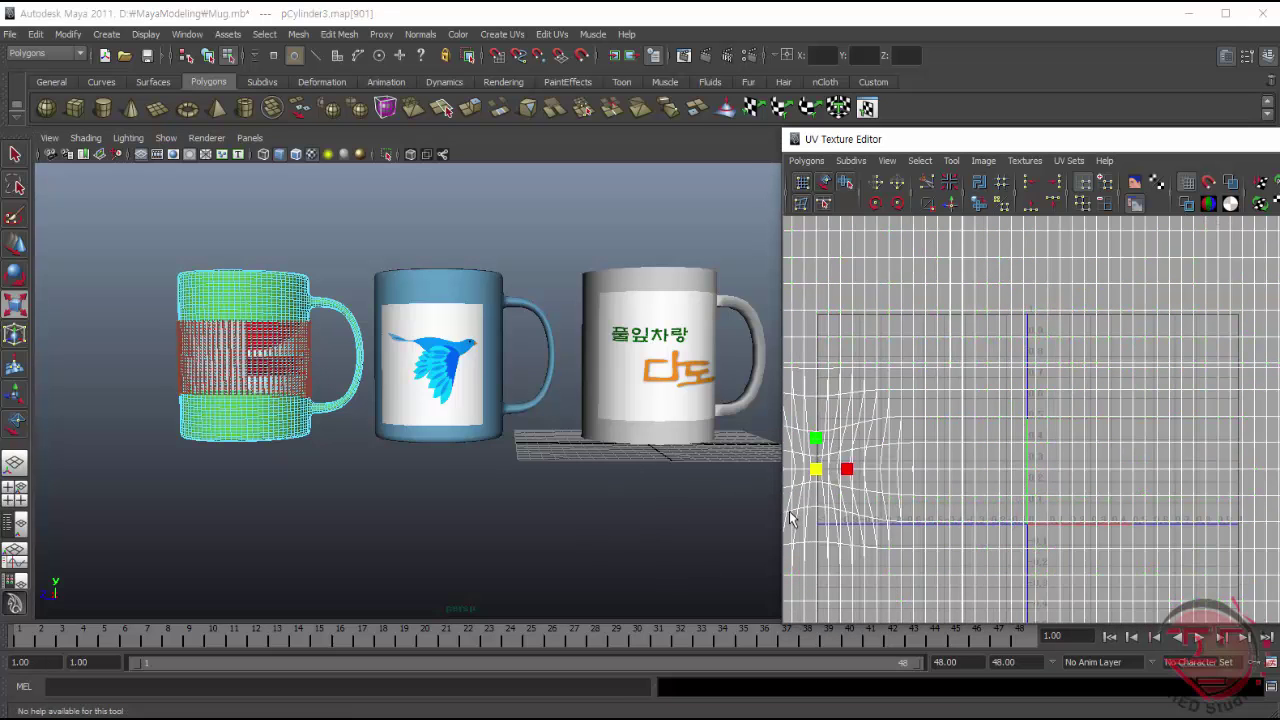
pyautogui.moveTo(816, 469); pyautogui.dragTo(1005, 430)
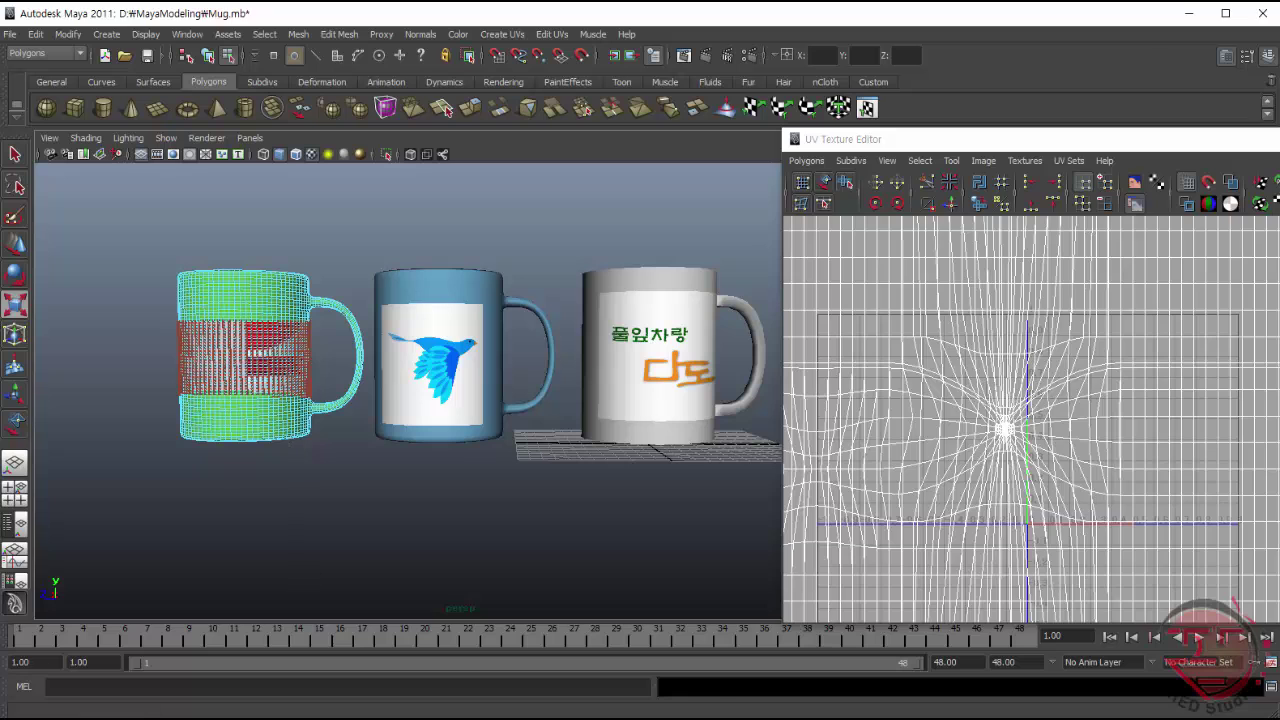
# - Close the UV Texture Editor and undo the last two selection changes
pyautogui.click(323, 235)
pyautogui.hotkey('ctrl', 'z')
pyautogui.hotkey('ctrl', 'z')
pyautogui.hotkey('ctrl', 'z')
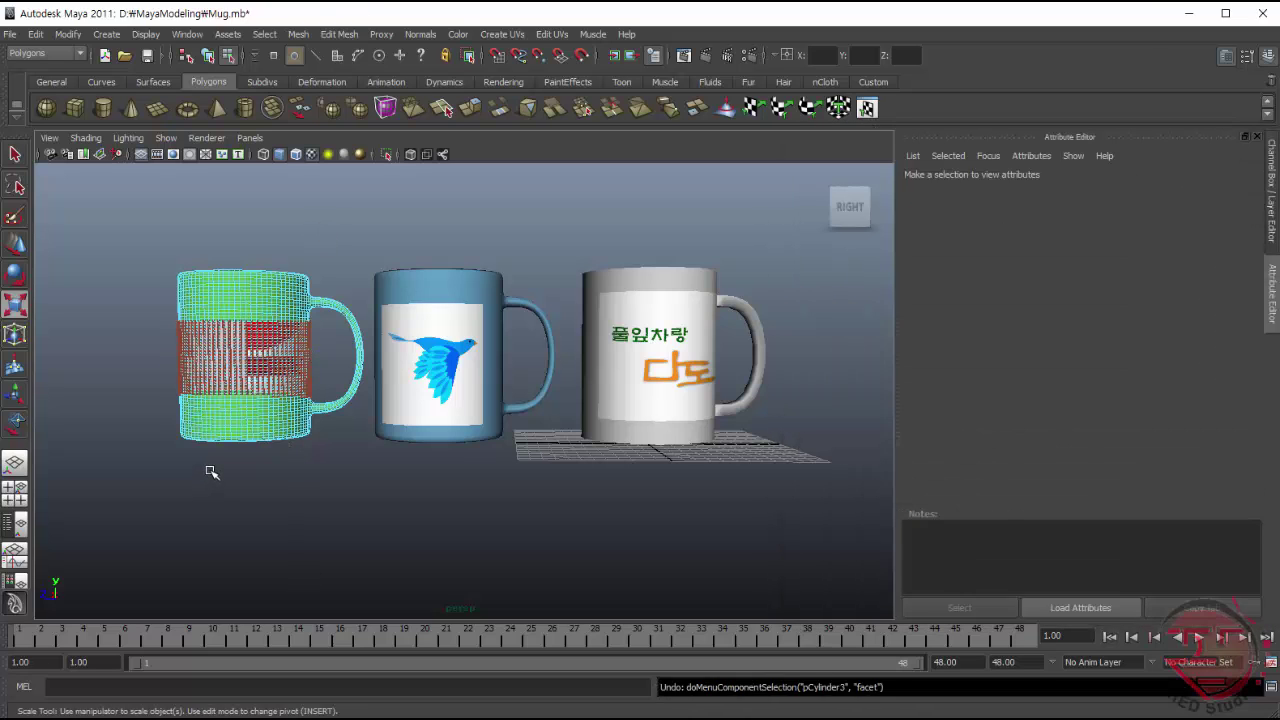
pyautogui.hotkey('ctrl', 'z')
# - Undo the selection changes, switch to the Paint Selection Tool and zoom to the green mug's front
pyautogui.hotkey('ctrl', 'z')
pyautogui.hotkey('ctrl', 'z')
pyautogui.hotkey('ctrl', 'z')
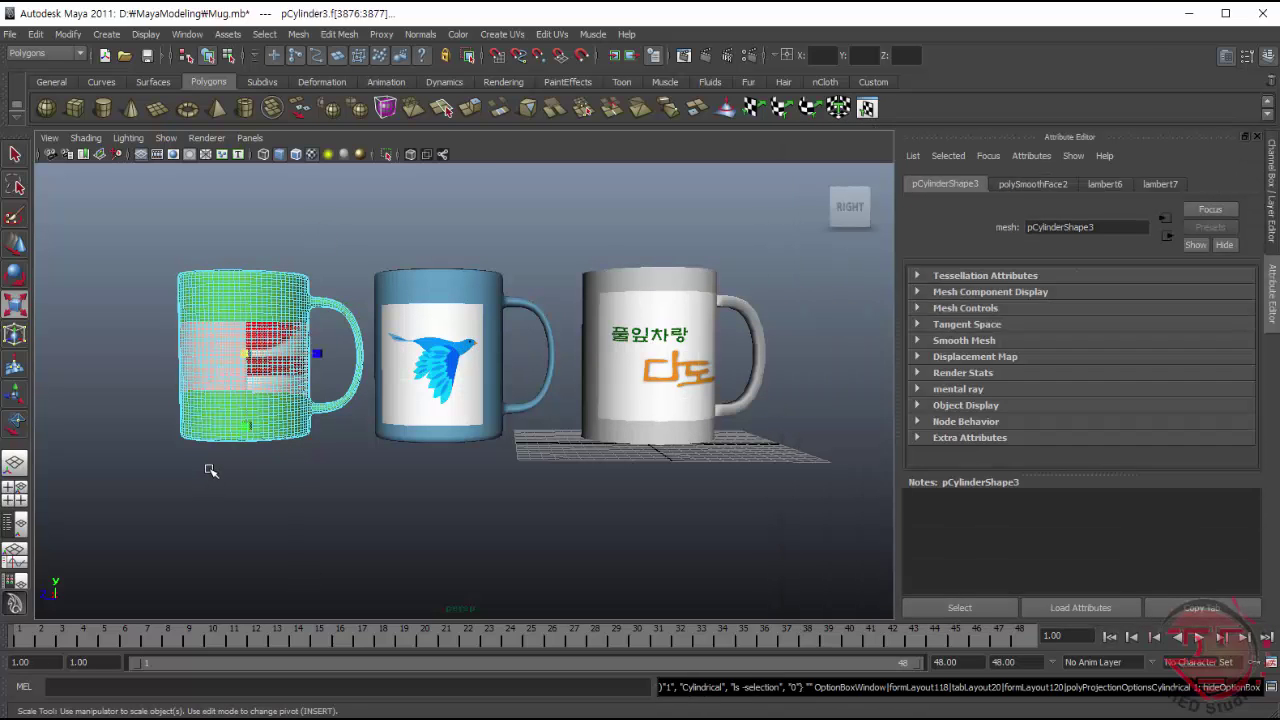
pyautogui.hotkey('ctrl', 'z')
pyautogui.hotkey('ctrl', 'z')
pyautogui.hotkey('ctrl', 'z')
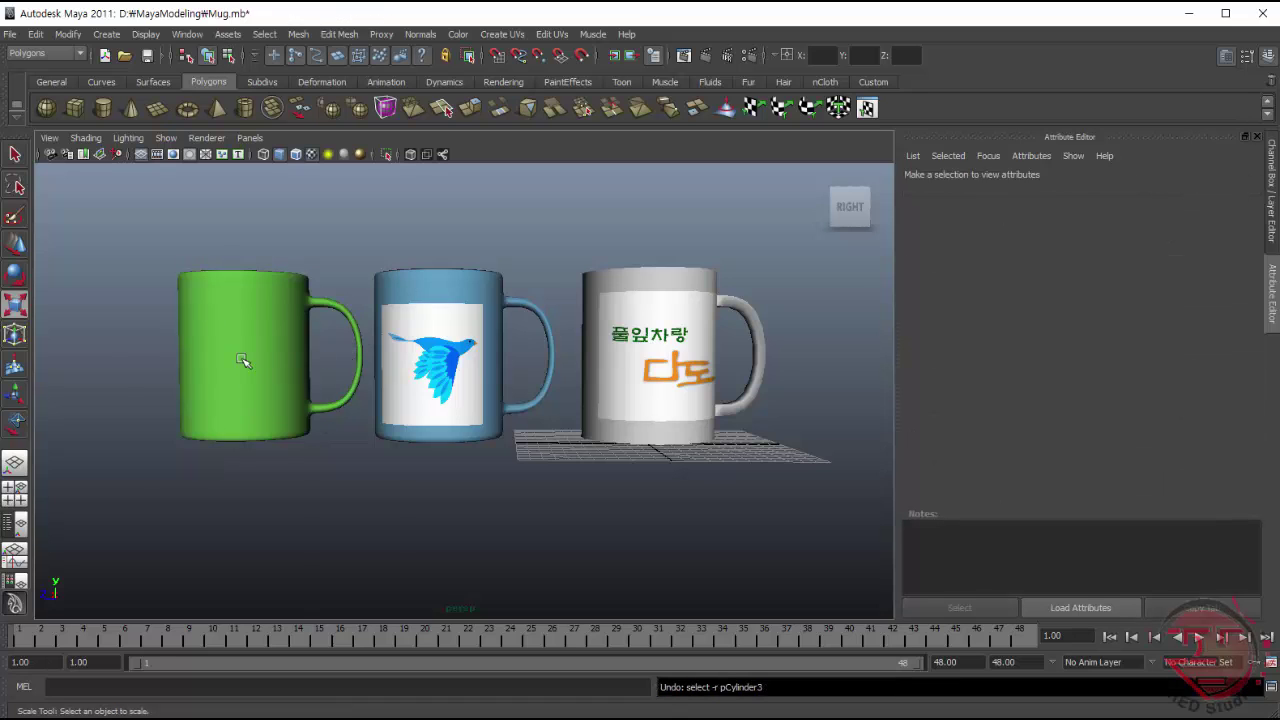
pyautogui.moveTo(242, 360); pyautogui.dragTo(242, 400, button='right')
pyautogui.click(15, 216)
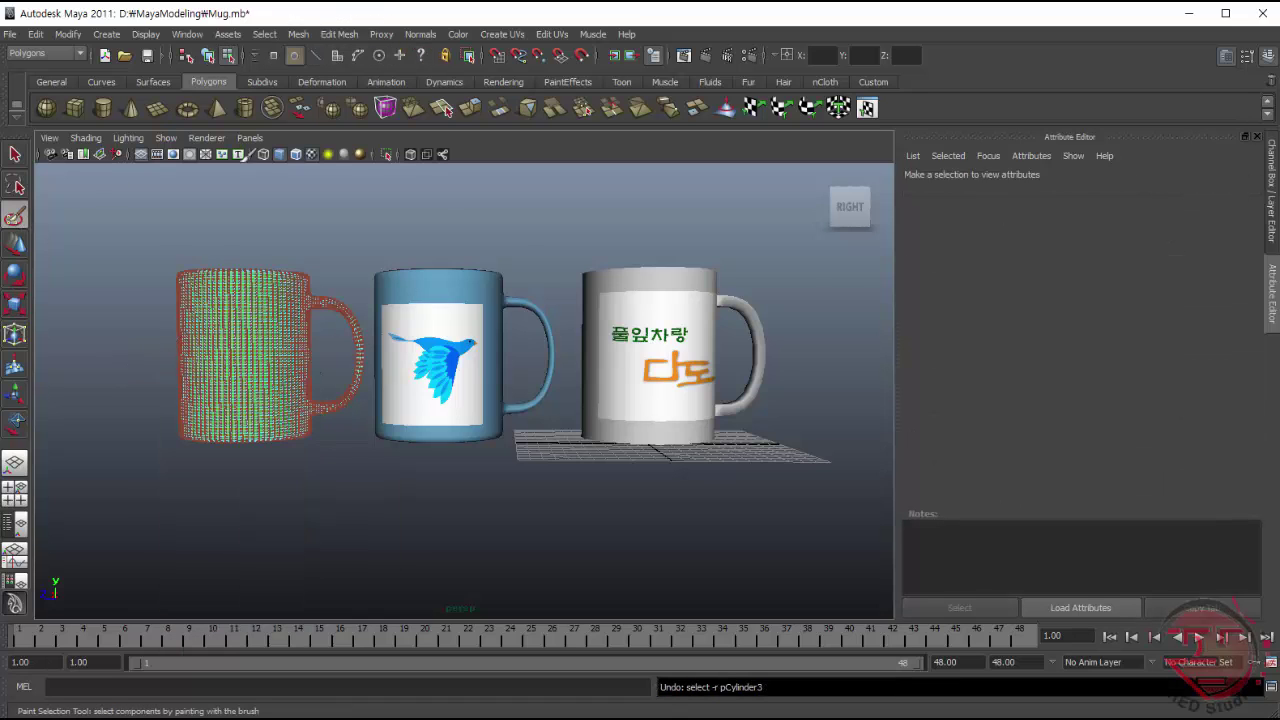
pyautogui.keyDown('alt'); pyautogui.moveTo(324, 329); pyautogui.dragTo(149, 329); pyautogui.keyUp('alt')
pyautogui.keyDown('alt'); pyautogui.moveTo(149, 329); pyautogui.dragTo(324, 370, button='right'); pyautogui.keyUp('alt')
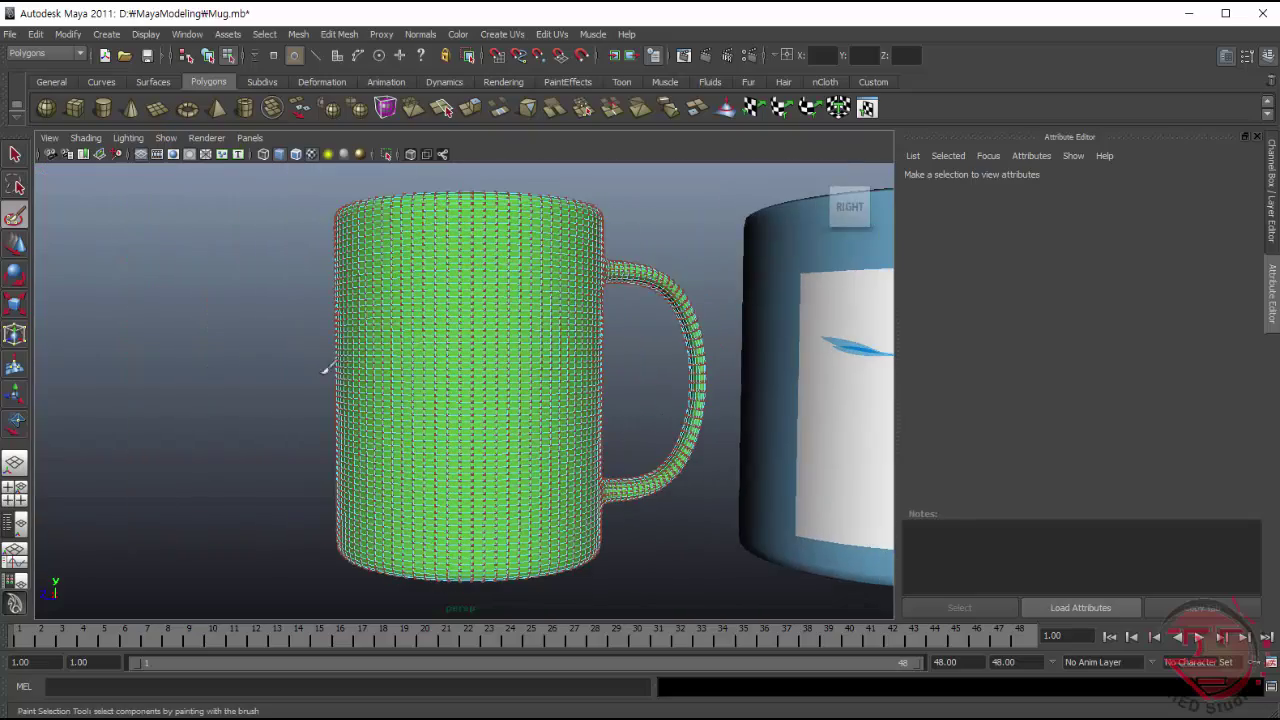
pyautogui.keyDown('alt'); pyautogui.moveTo(334, 357); pyautogui.dragTo(400, 385); pyautogui.keyUp('alt')
pyautogui.keyDown('alt'); pyautogui.moveTo(400, 385); pyautogui.dragTo(320, 385, button='right'); pyautogui.keyUp('alt')
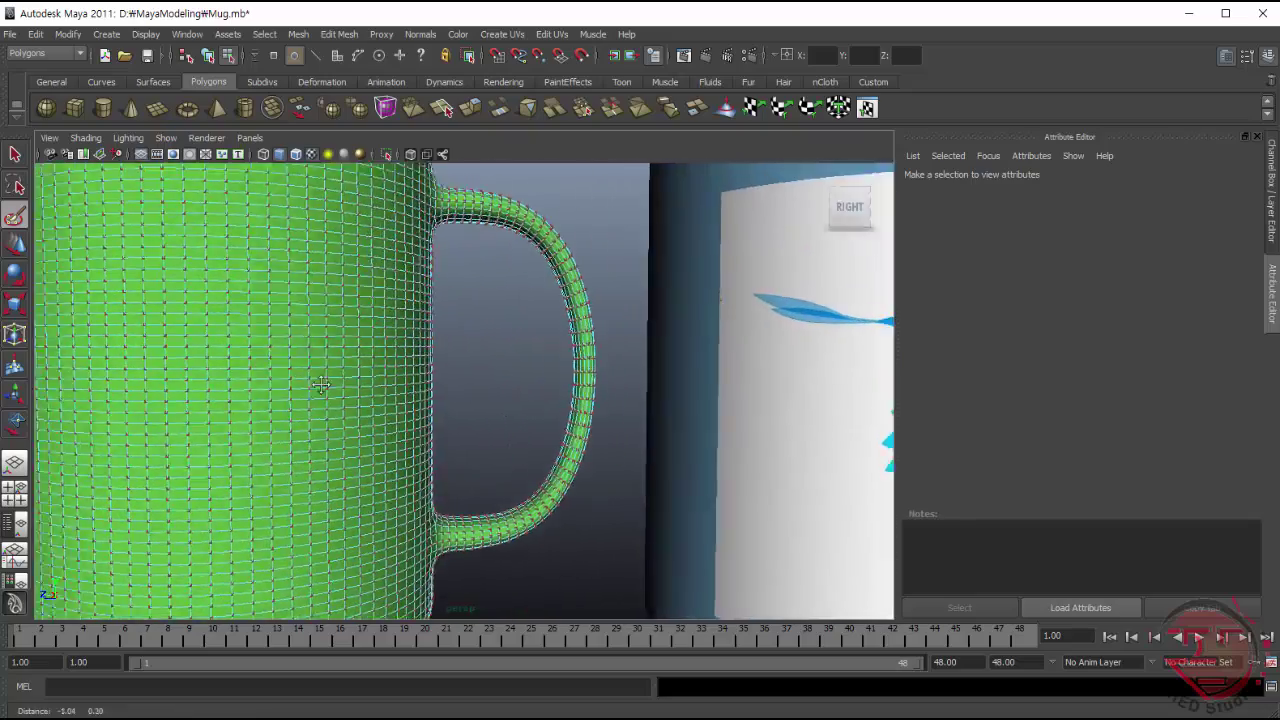
pyautogui.keyDown('alt'); pyautogui.moveTo(320, 385); pyautogui.dragTo(337, 443); pyautogui.keyUp('alt')
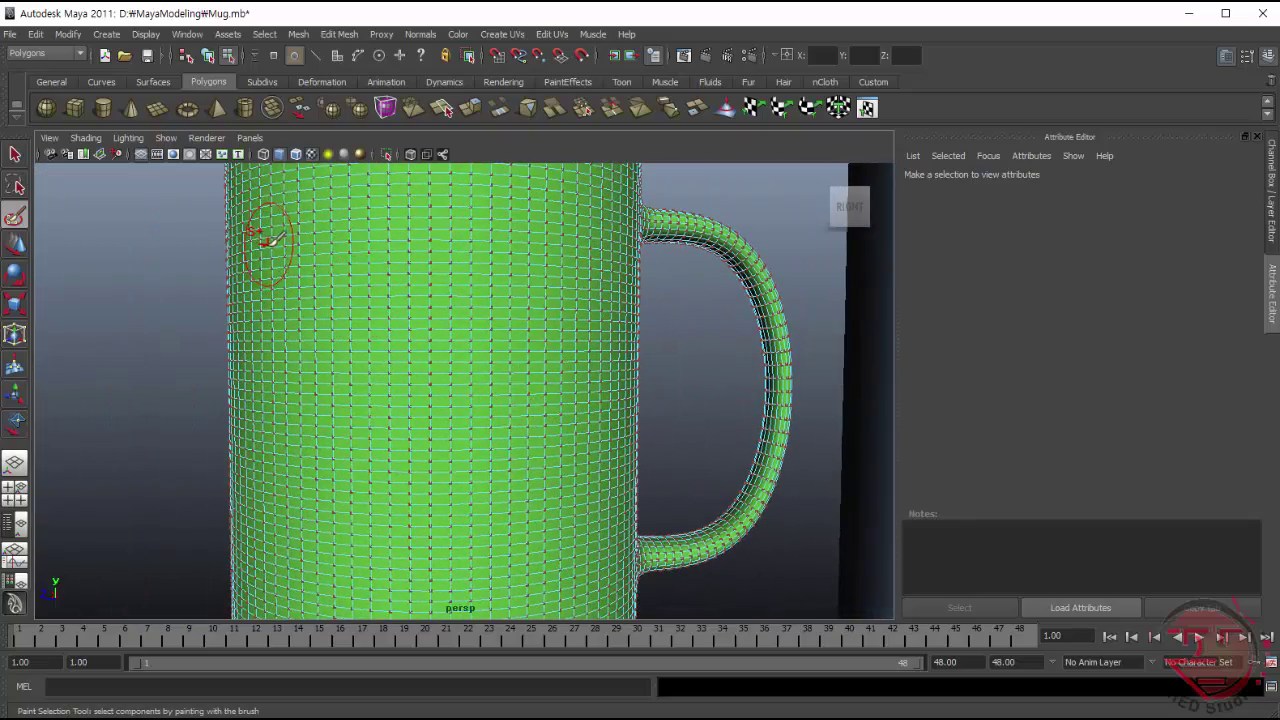
# - Paint-select faces along the mug's upper front band in Face mode
pyautogui.moveTo(270, 240); pyautogui.dragTo(378, 232)
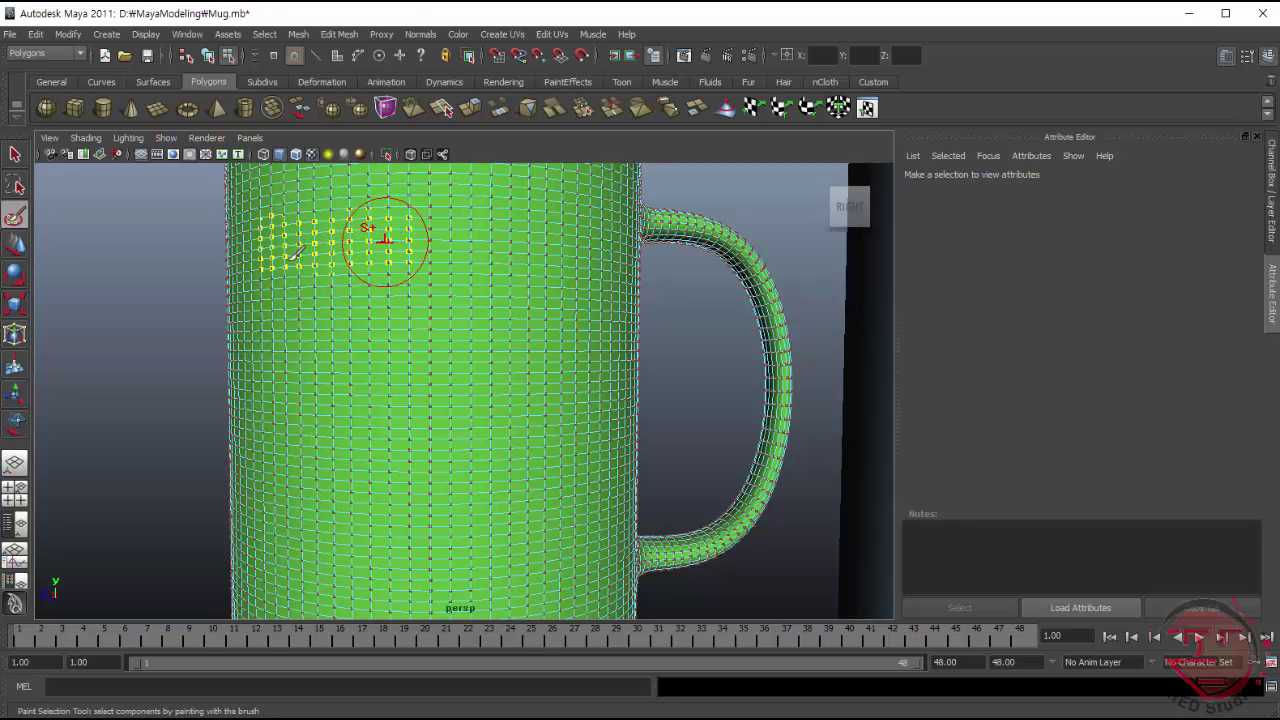
pyautogui.moveTo(286, 252); pyautogui.dragTo(290, 287, button='right')
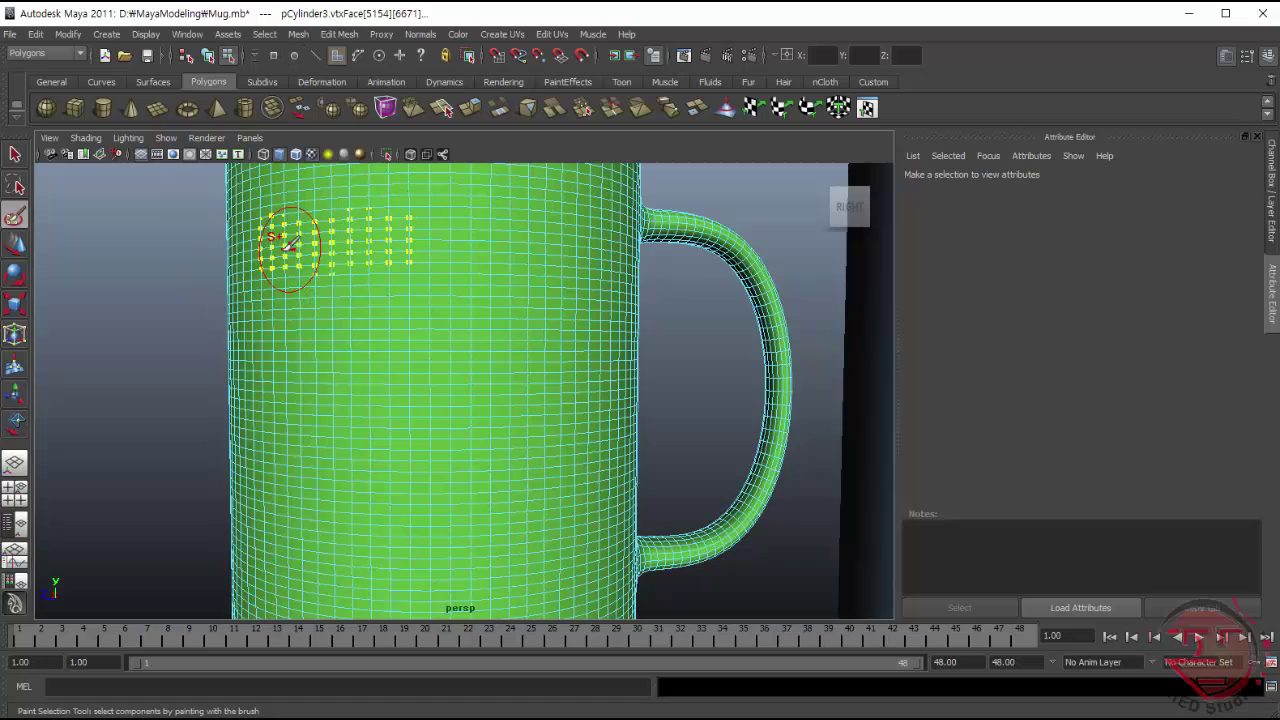
pyautogui.moveTo(272, 238)
pyautogui.mouseDown()
pyautogui.moveTo(592, 222)
pyautogui.moveTo(560, 395)
pyautogui.moveTo(566, 376)
pyautogui.moveTo(545, 333)
pyautogui.mouseUp()
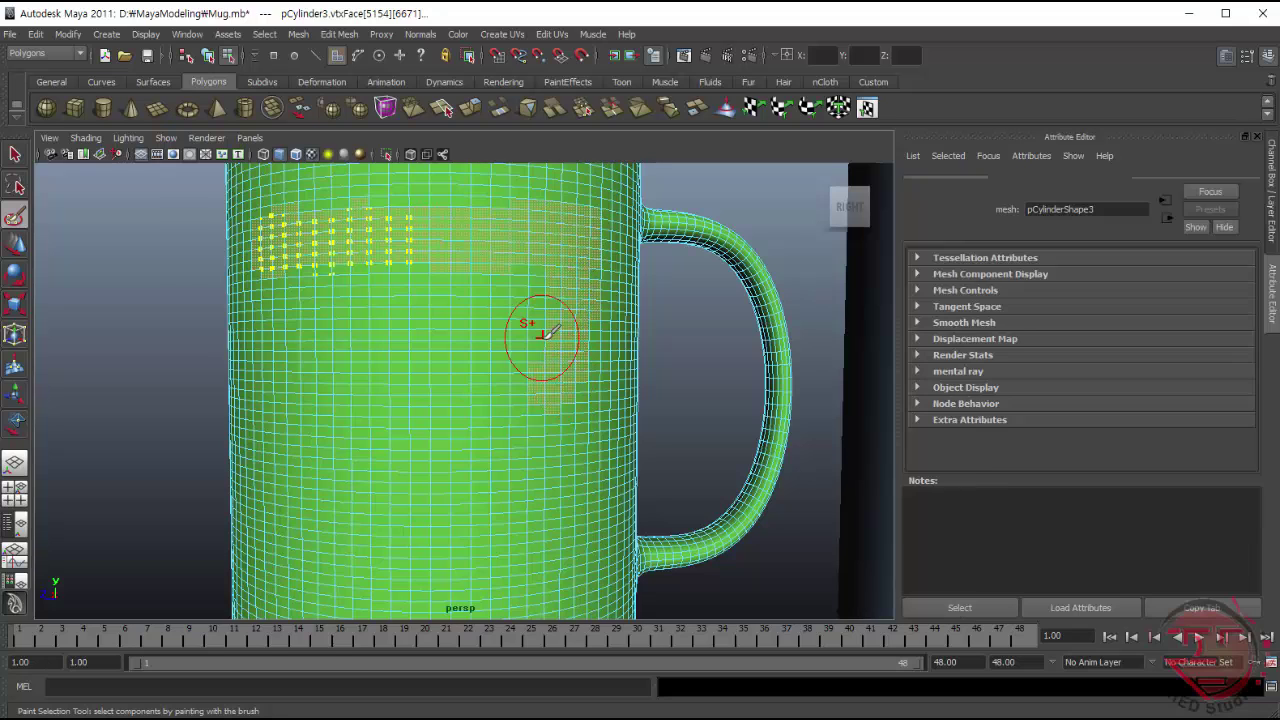
pyautogui.moveTo(309, 271)
pyautogui.mouseDown()
pyautogui.moveTo(272, 257)
pyautogui.moveTo(290, 290)
pyautogui.moveTo(286, 440)
pyautogui.moveTo(302, 545)
pyautogui.moveTo(477, 558)
pyautogui.moveTo(563, 548)
pyautogui.moveTo(581, 528)
pyautogui.moveTo(592, 258)
pyautogui.moveTo(543, 229)
pyautogui.moveTo(308, 224)
pyautogui.moveTo(272, 280)
pyautogui.moveTo(275, 428)
pyautogui.moveTo(290, 467)
pyautogui.mouseUp()
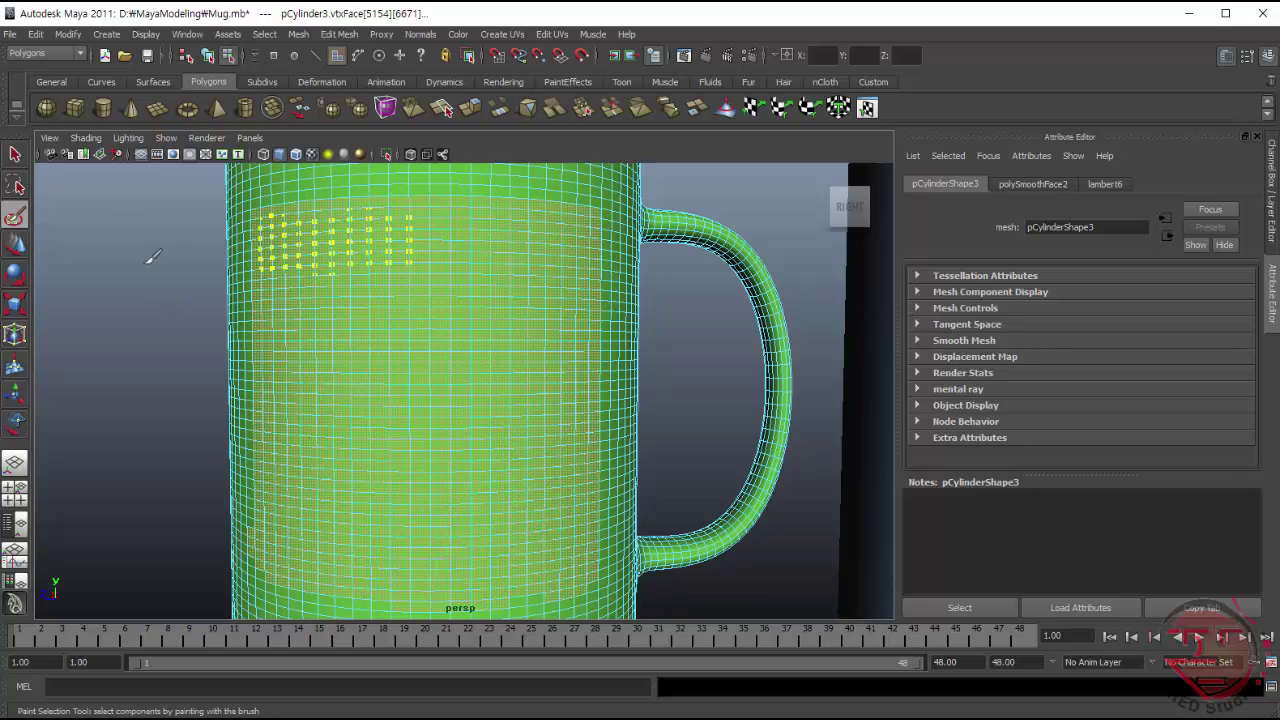
# - Finish painting the label-area faces and return to the Select Tool
pyautogui.click(15, 155)
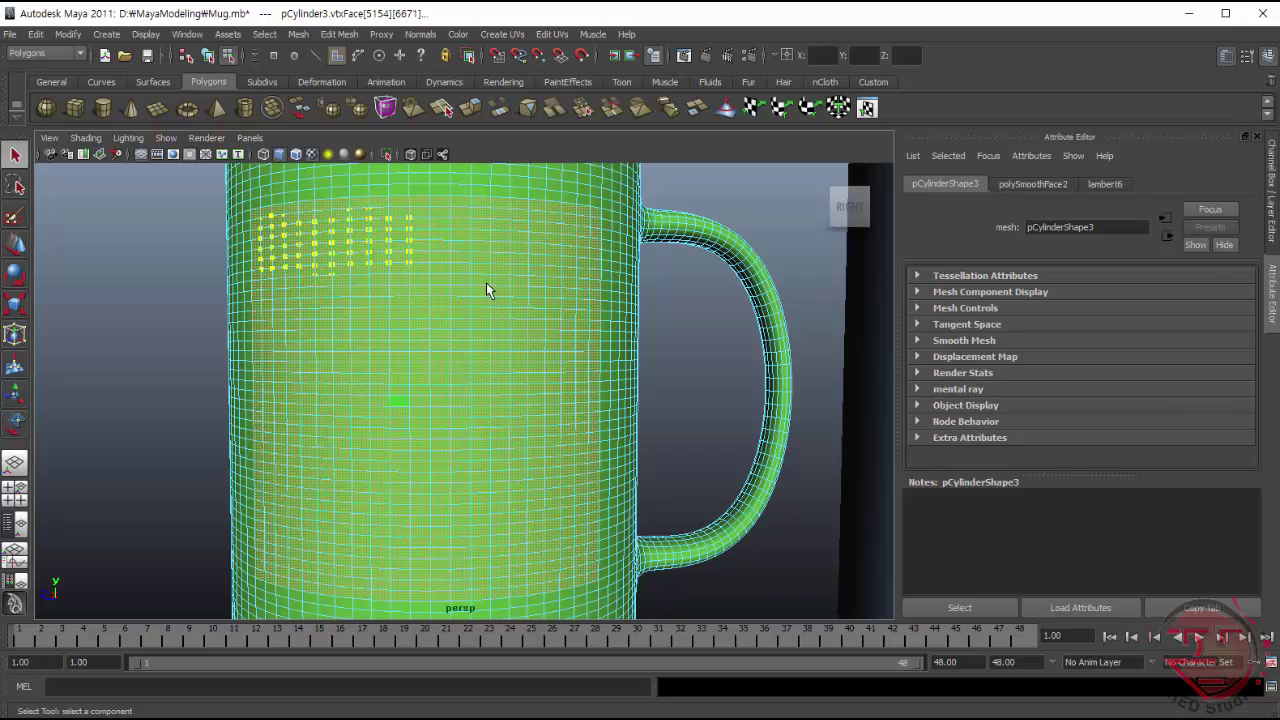
# - Assign a new Lambert material to the label faces with a File texture on its Color
pyautogui.moveTo(428, 228); pyautogui.dragTo(440, 470, button='right')
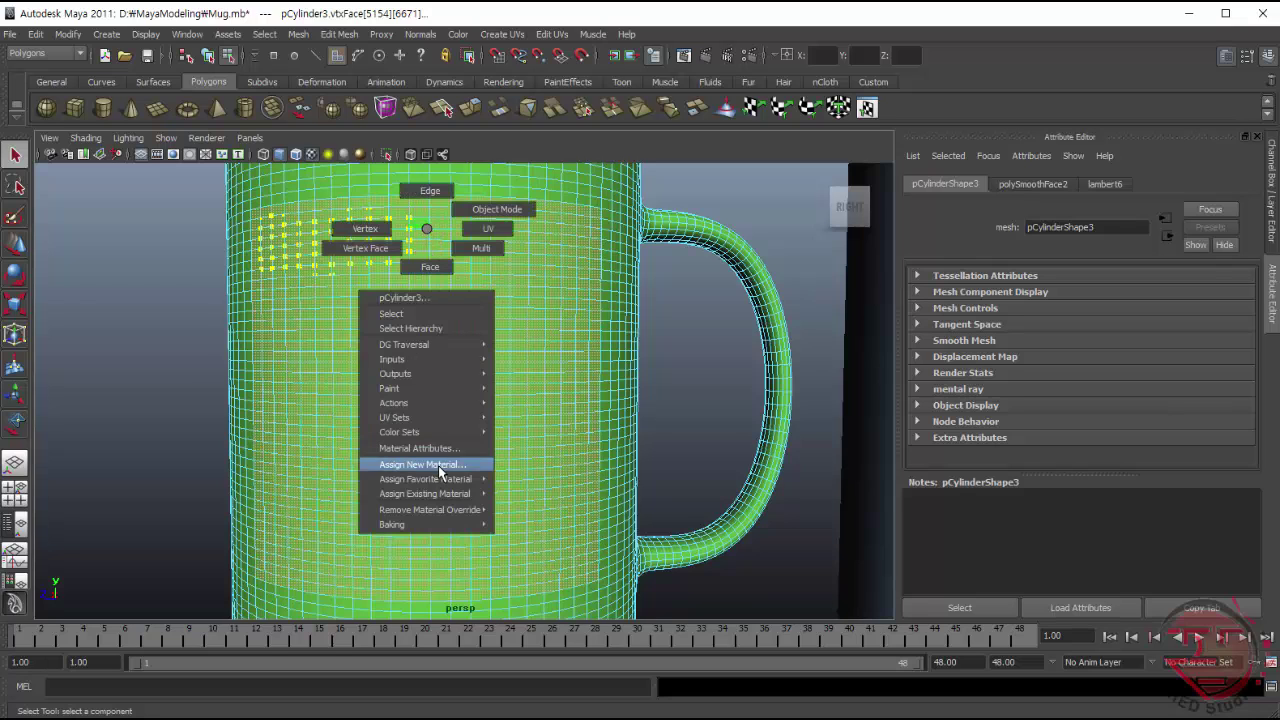
pyautogui.moveTo(425, 479)
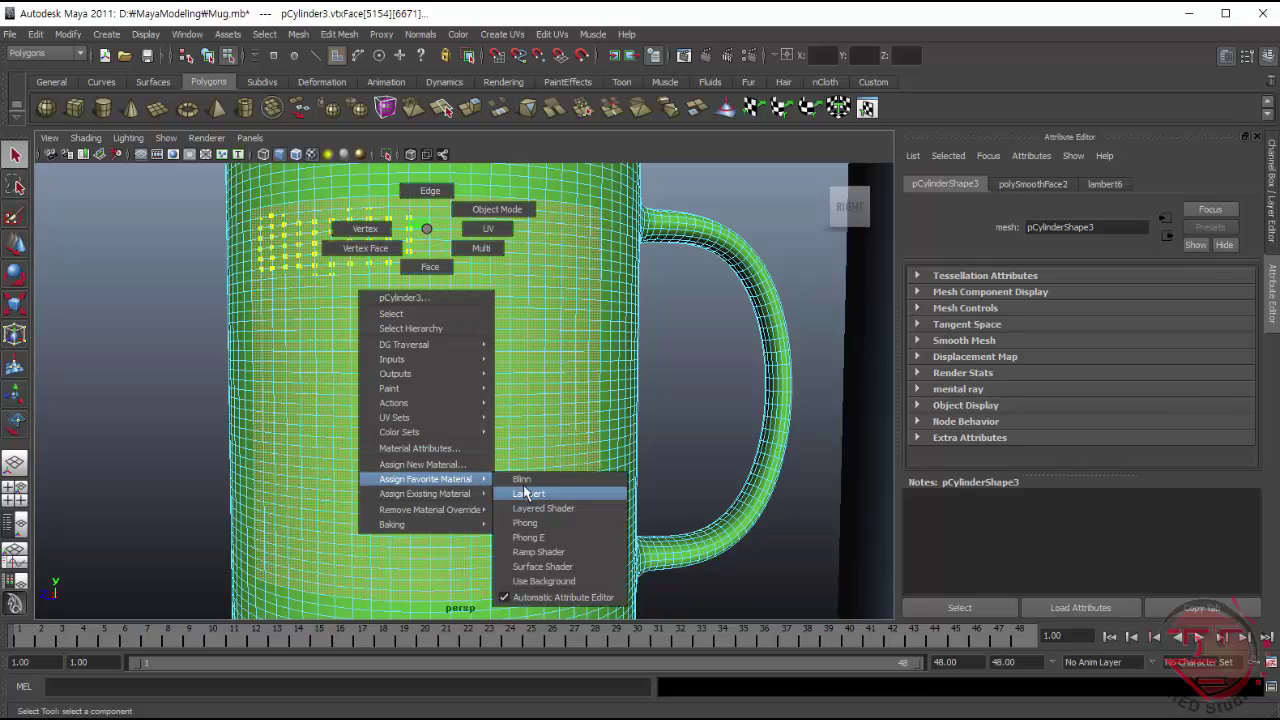
pyautogui.click(524, 493)
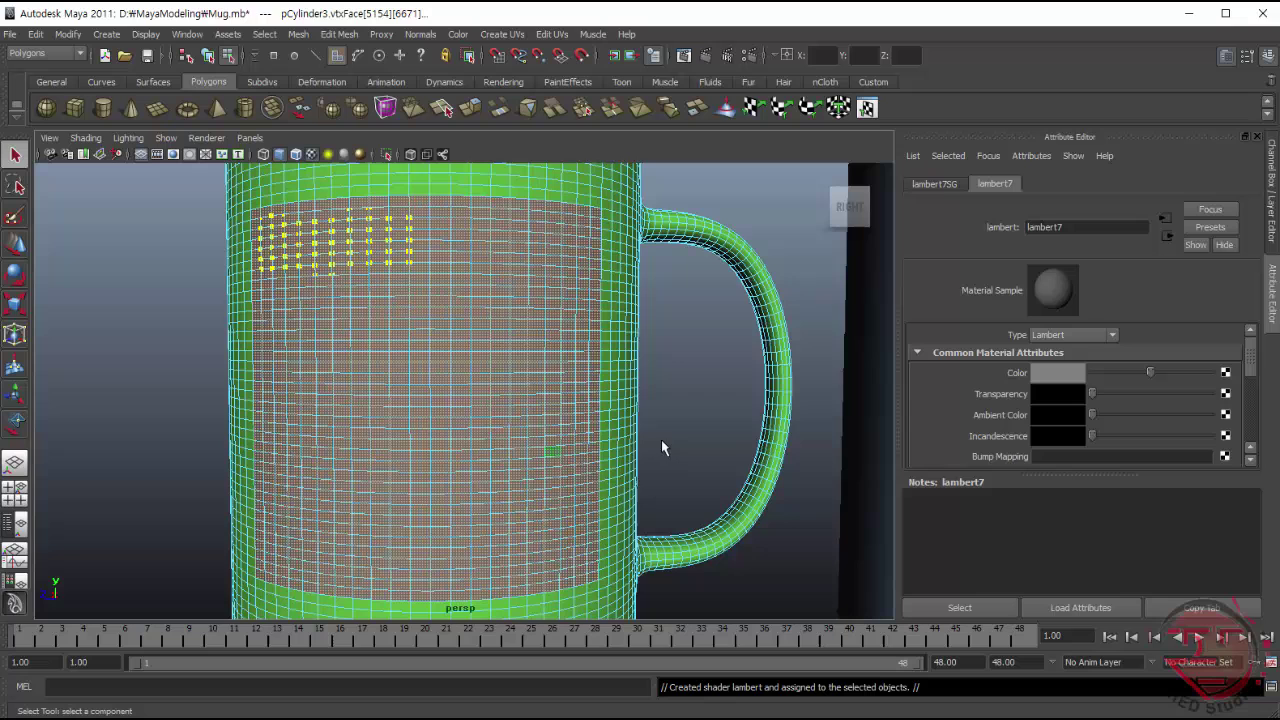
pyautogui.click(1224, 374)
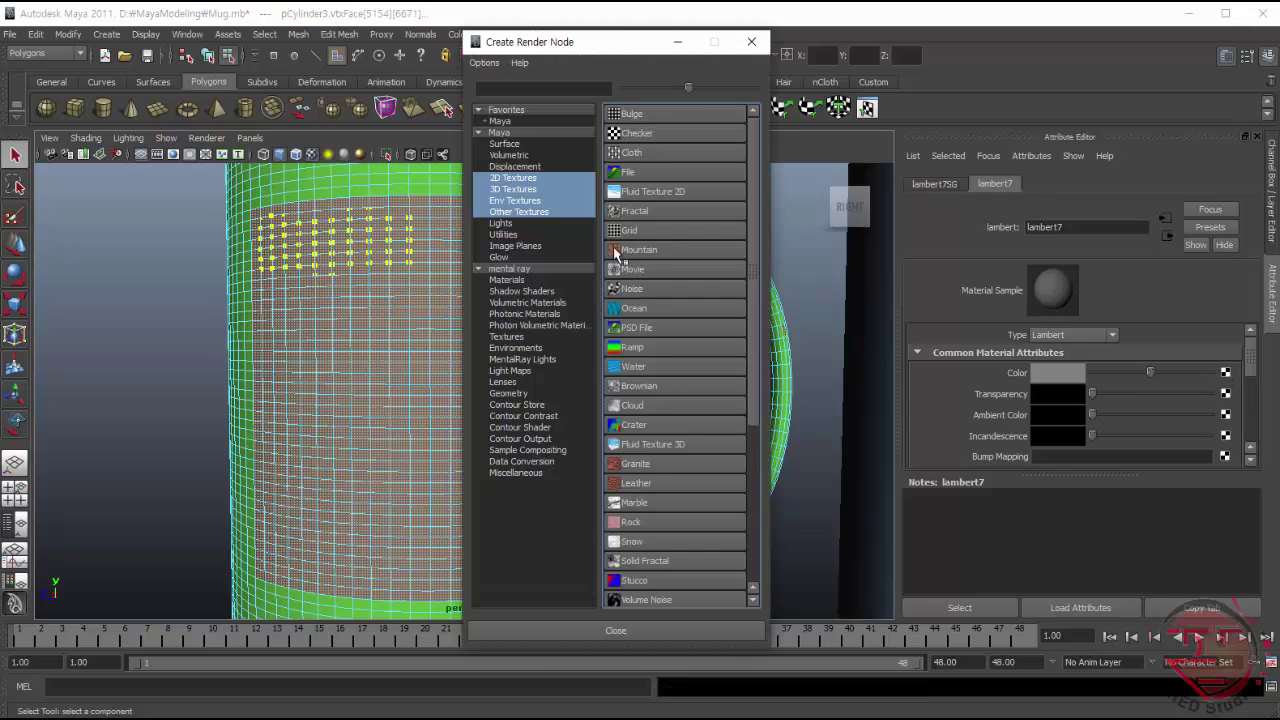
pyautogui.click(646, 173)
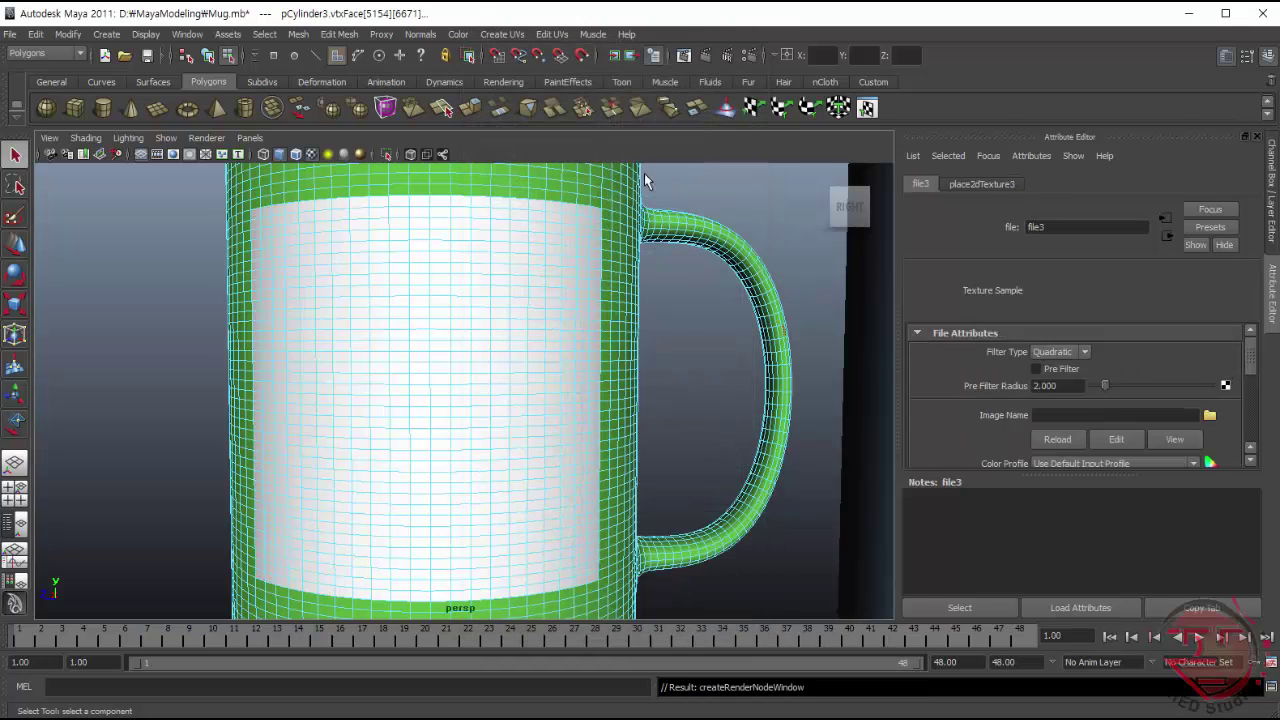
# - Load RedAirobak.jpg as the file3 texture image for the label material
pyautogui.click(1209, 416)
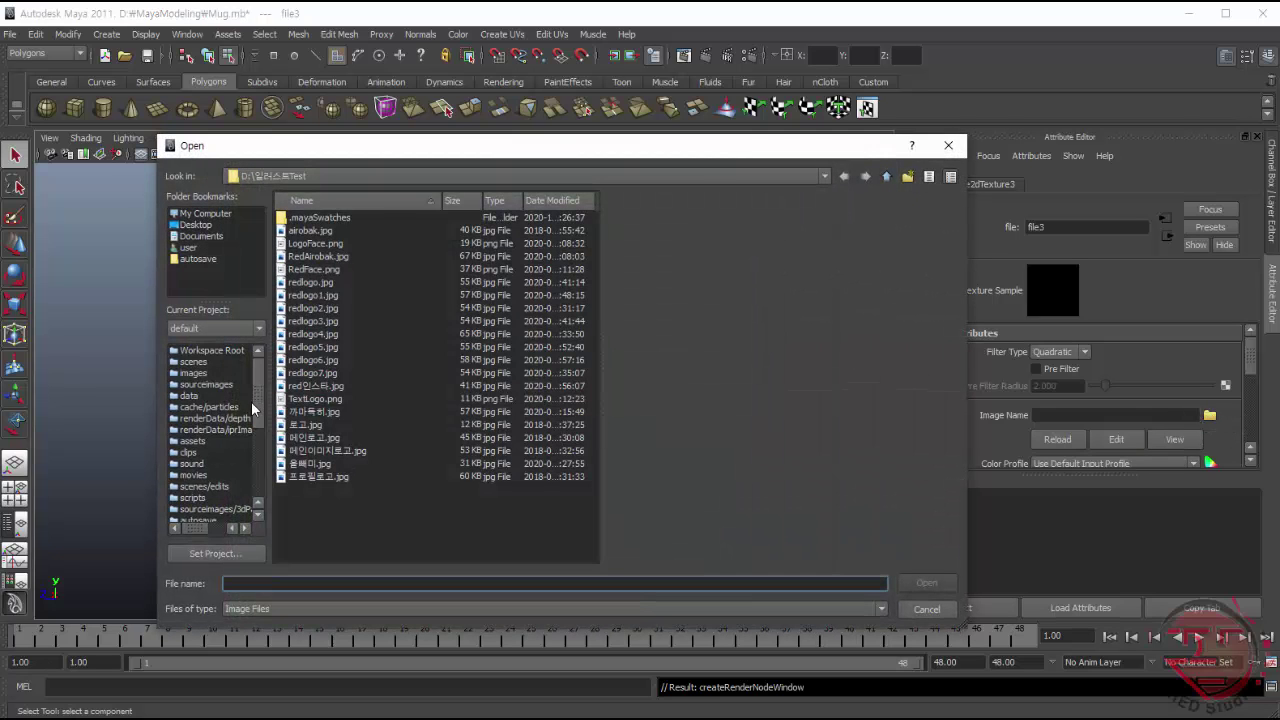
pyautogui.click(318, 257)
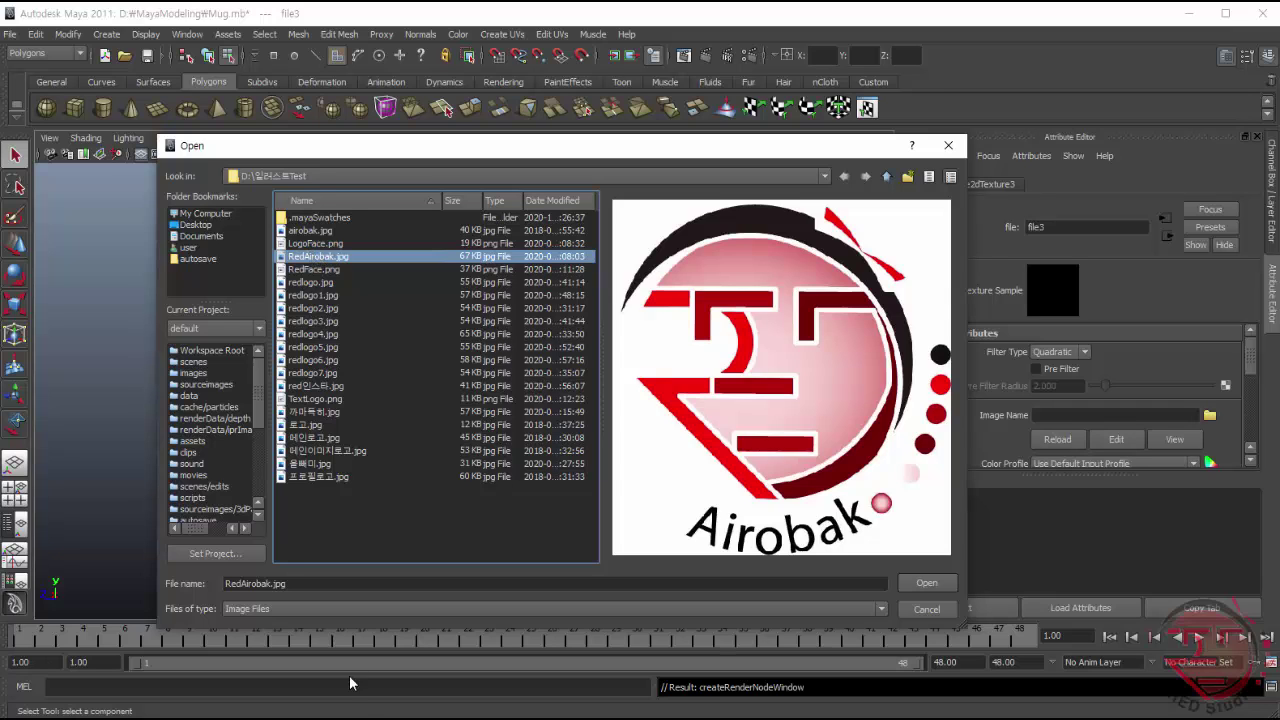
pyautogui.click(922, 583)
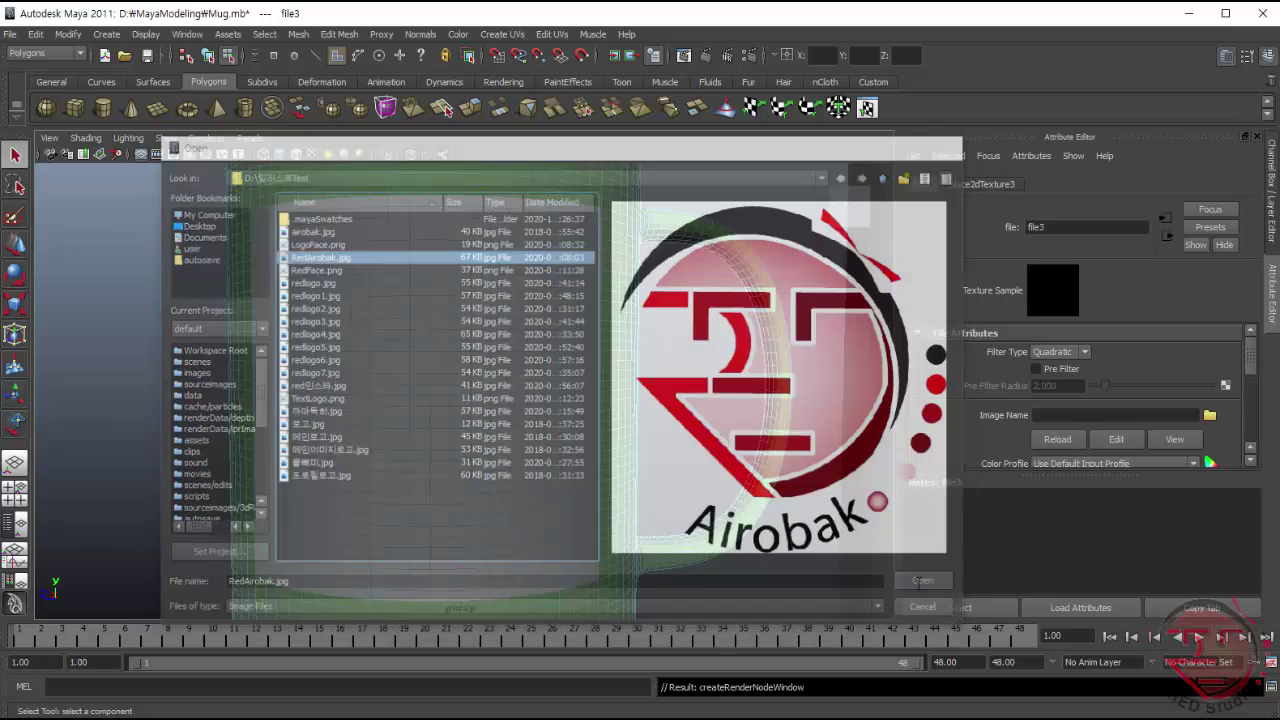
pyautogui.click(500, 35)
# - Apply planar mapping, then paint-select faces from the label's lower left along its bottom edge
pyautogui.click(516, 55)
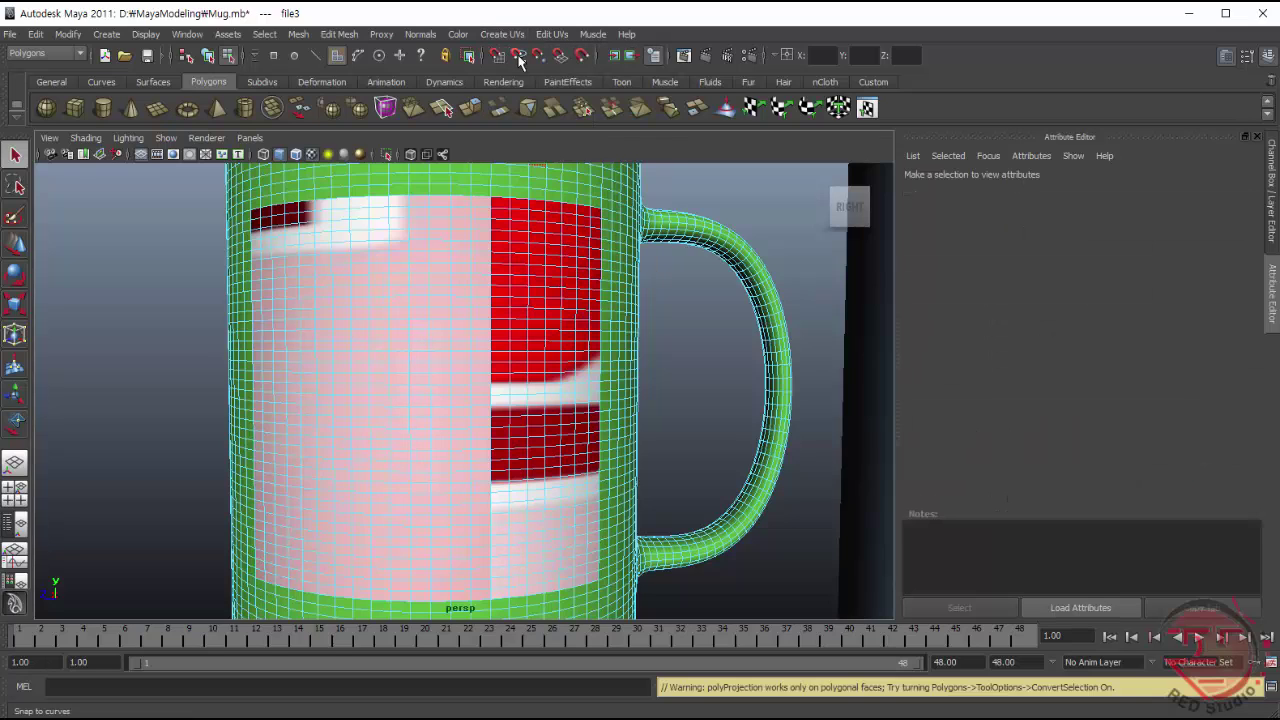
pyautogui.click(15, 216)
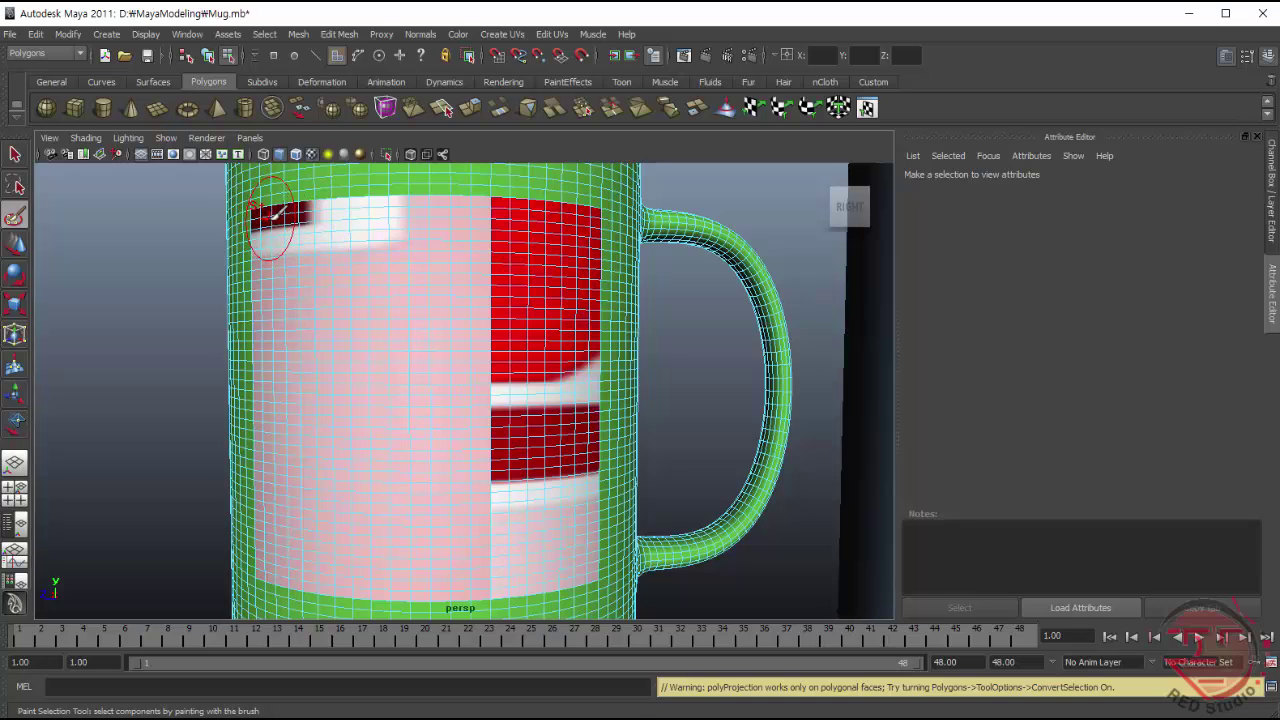
pyautogui.click(275, 216)
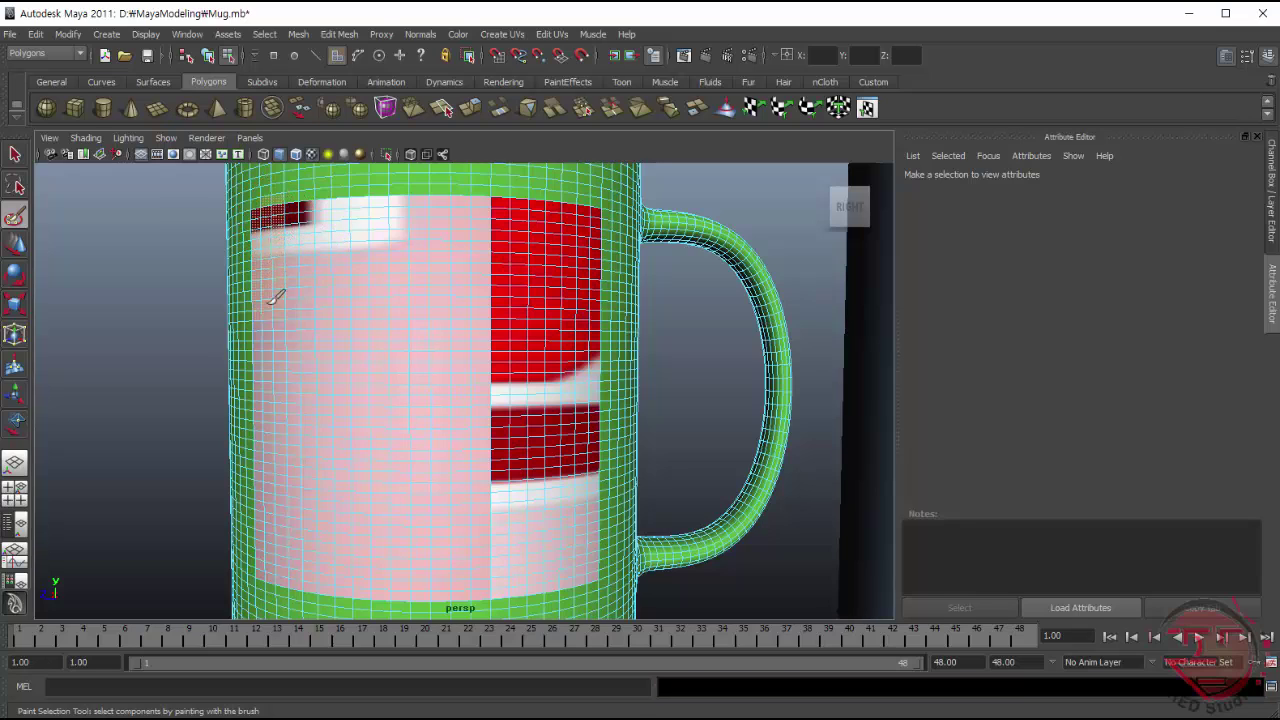
pyautogui.click(268, 498)
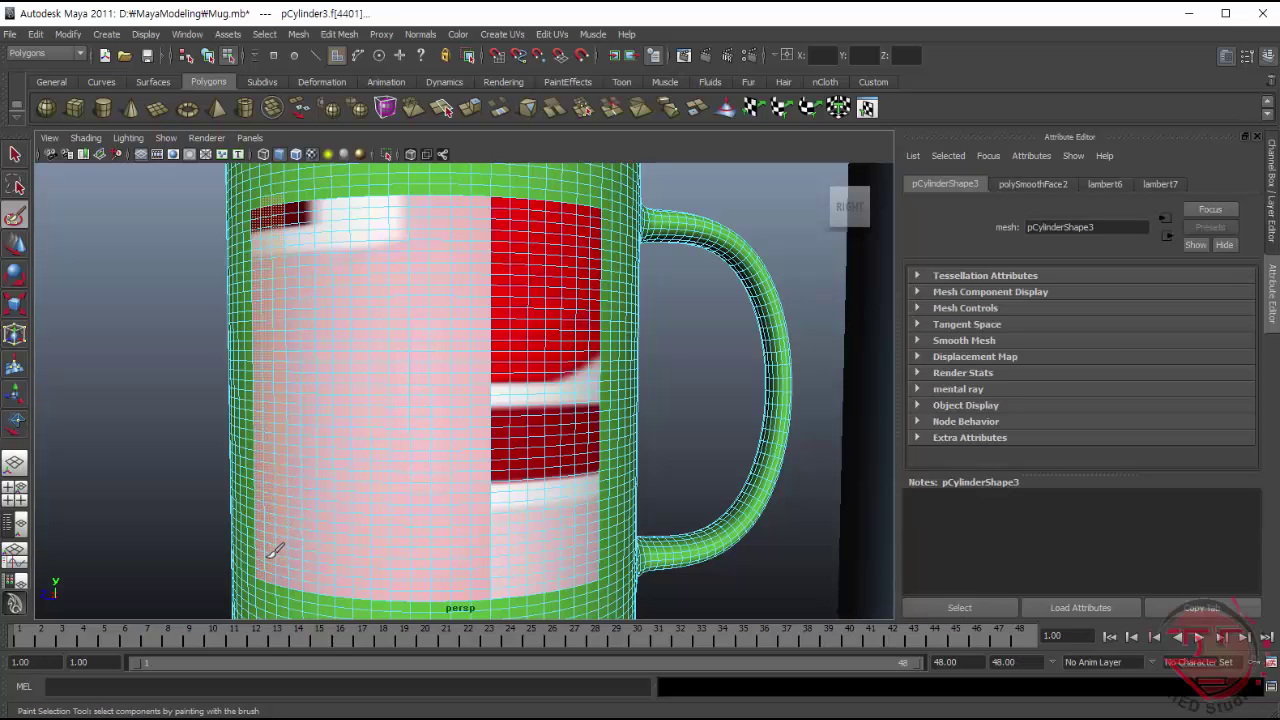
pyautogui.moveTo(372, 571); pyautogui.dragTo(581, 566)
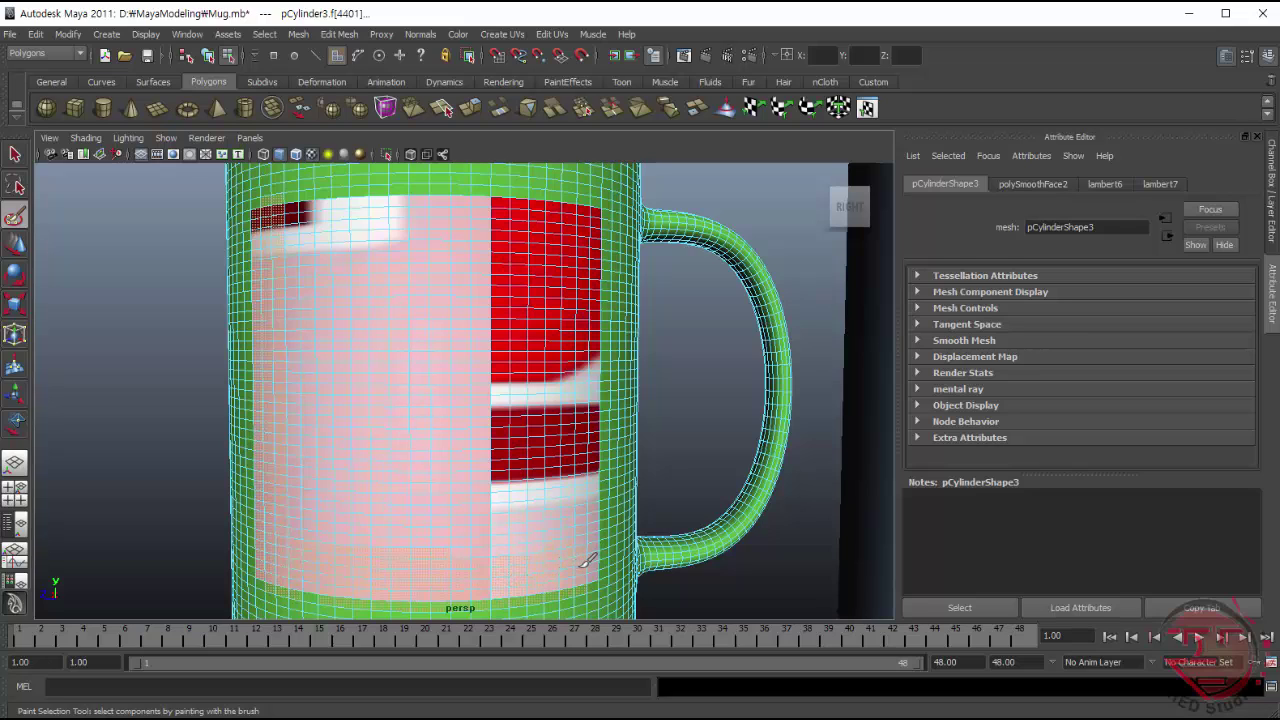
# - Paint faces up the label's right edge and along the red band, then return to the Select Tool
pyautogui.moveTo(578, 518)
pyautogui.mouseDown()
pyautogui.moveTo(590, 218)
pyautogui.moveTo(314, 206)
pyautogui.moveTo(300, 232)
pyautogui.mouseUp()
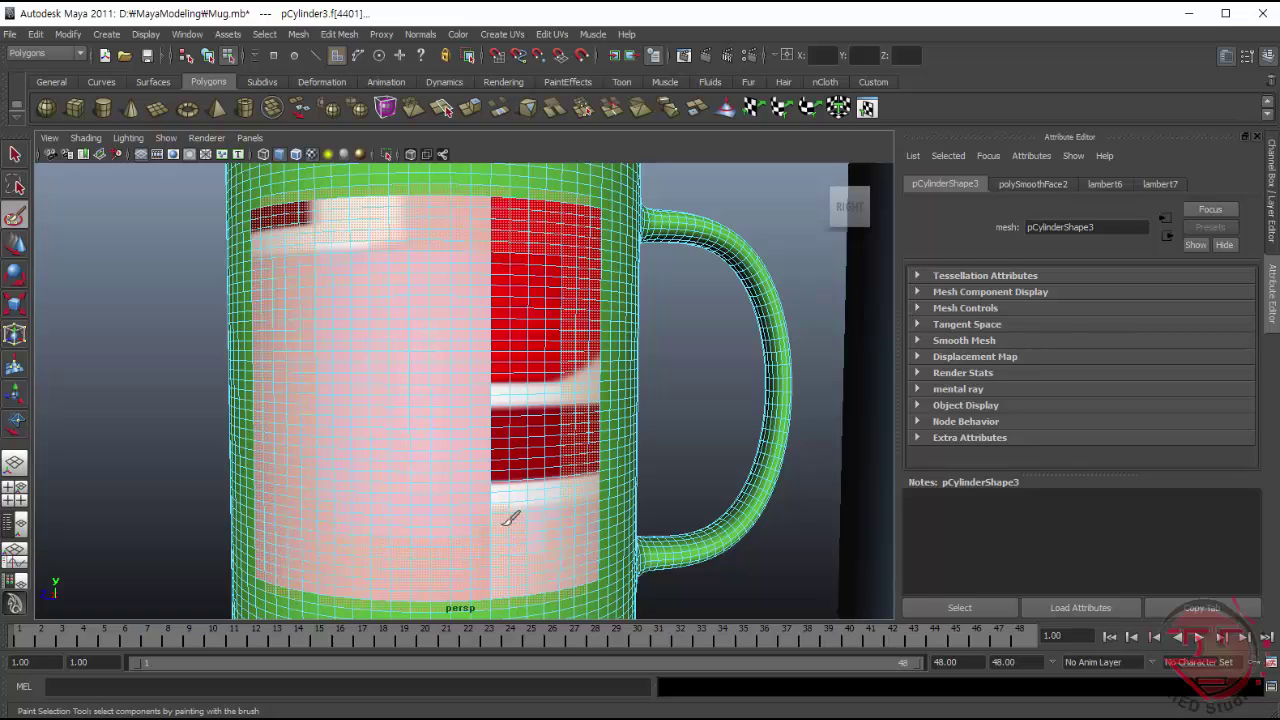
pyautogui.moveTo(508, 520)
pyautogui.mouseDown()
pyautogui.moveTo(520, 442)
pyautogui.moveTo(534, 515)
pyautogui.moveTo(551, 257)
pyautogui.moveTo(480, 263)
pyautogui.mouseUp()
pyautogui.moveTo(316, 258)
pyautogui.mouseDown()
pyautogui.moveTo(543, 294)
pyautogui.moveTo(360, 291)
pyautogui.moveTo(400, 329)
pyautogui.moveTo(468, 348)
pyautogui.mouseUp()
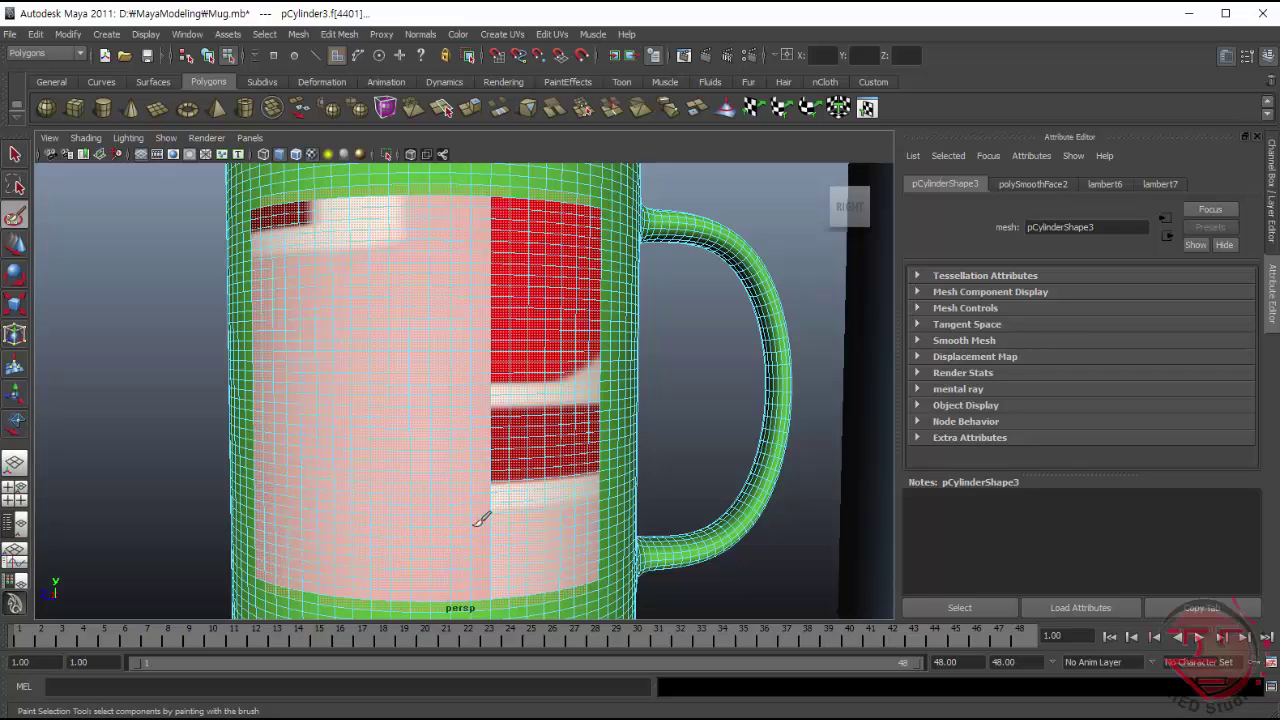
pyautogui.click(443, 434)
pyautogui.click(15, 155)
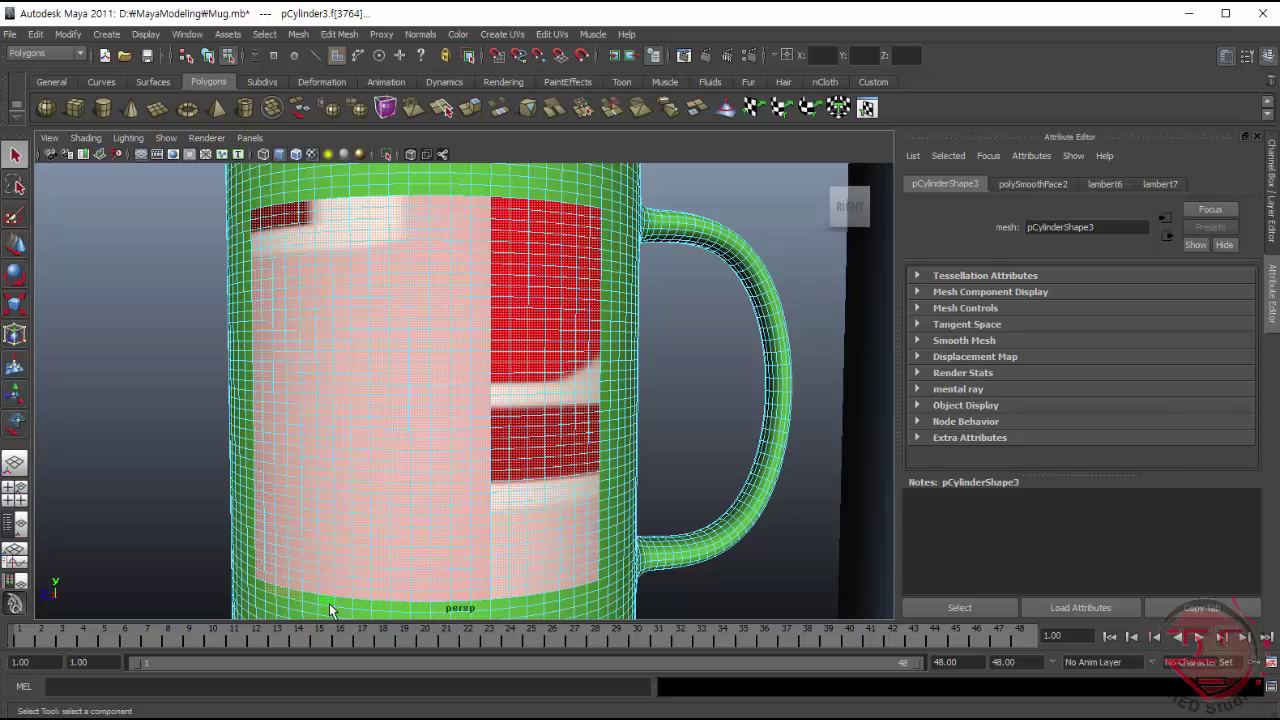
# - Project the logo onto the selected label faces with a planar mapping
pyautogui.click(270, 598)
pyautogui.click(502, 34)
pyautogui.click(525, 59)
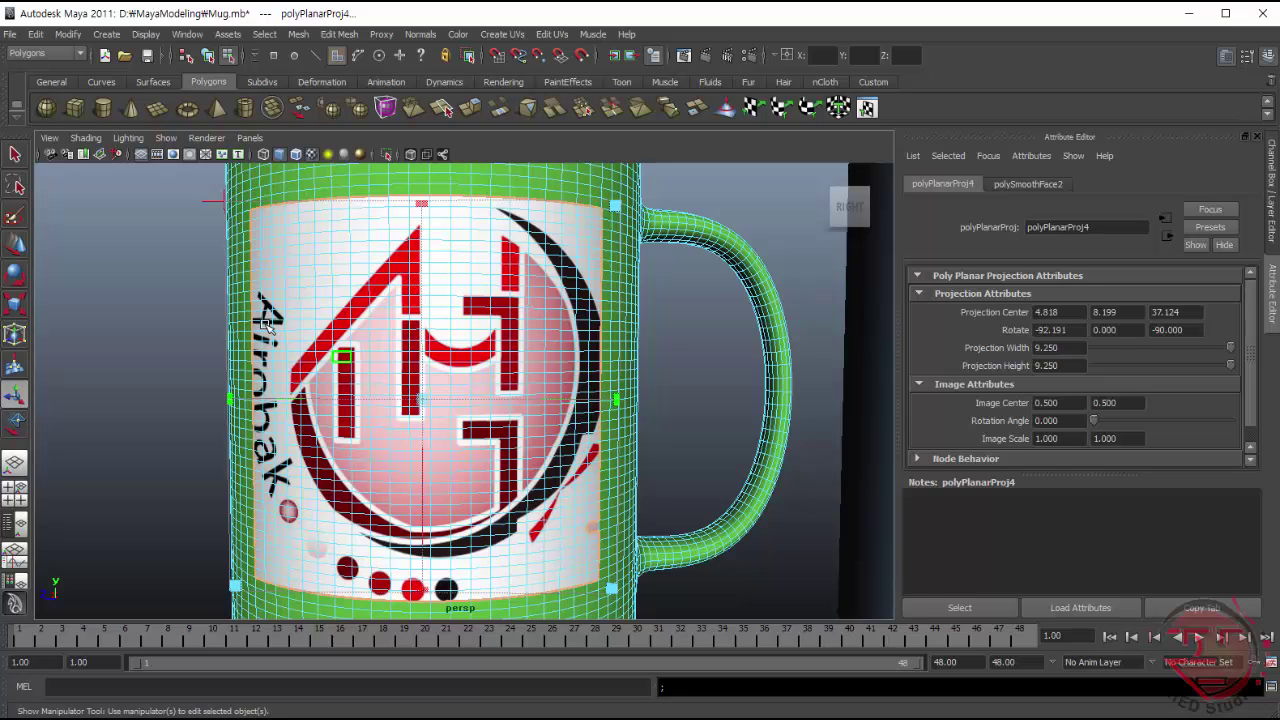
# - Scale the planar projection up to 9.309 × 9.309 and switch to the move manipulator
pyautogui.click(212, 200)
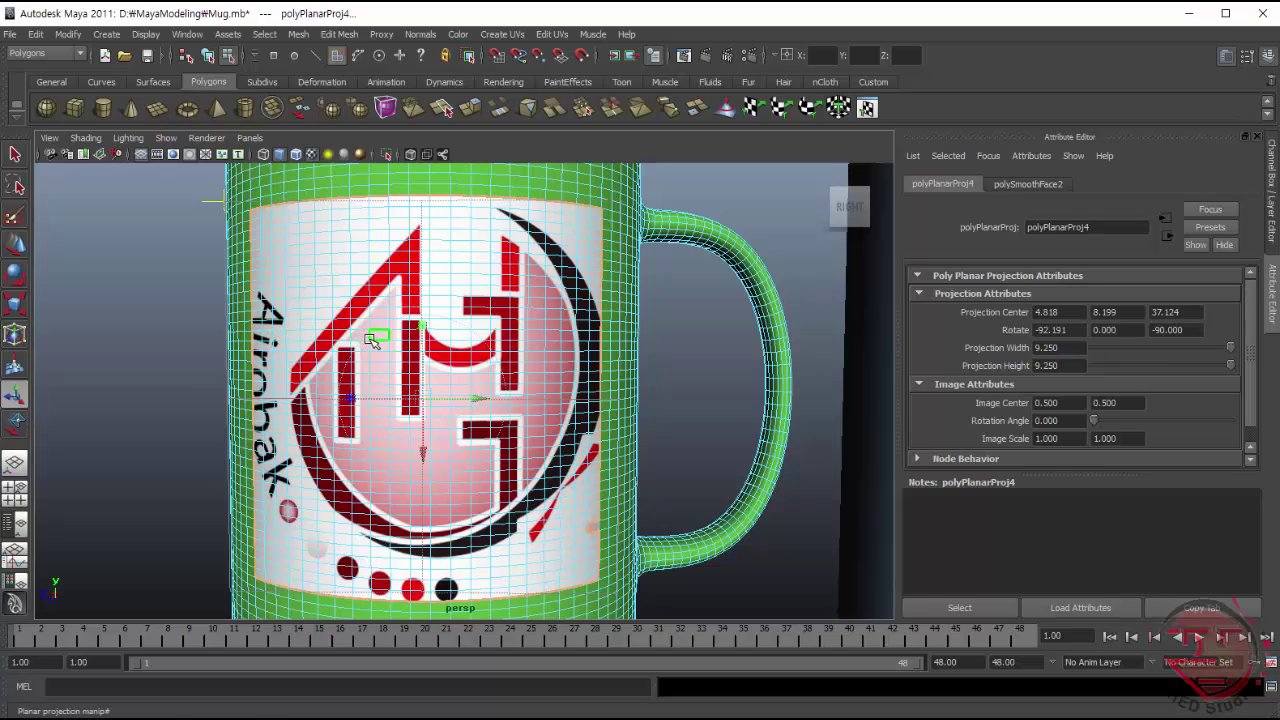
pyautogui.press('t')
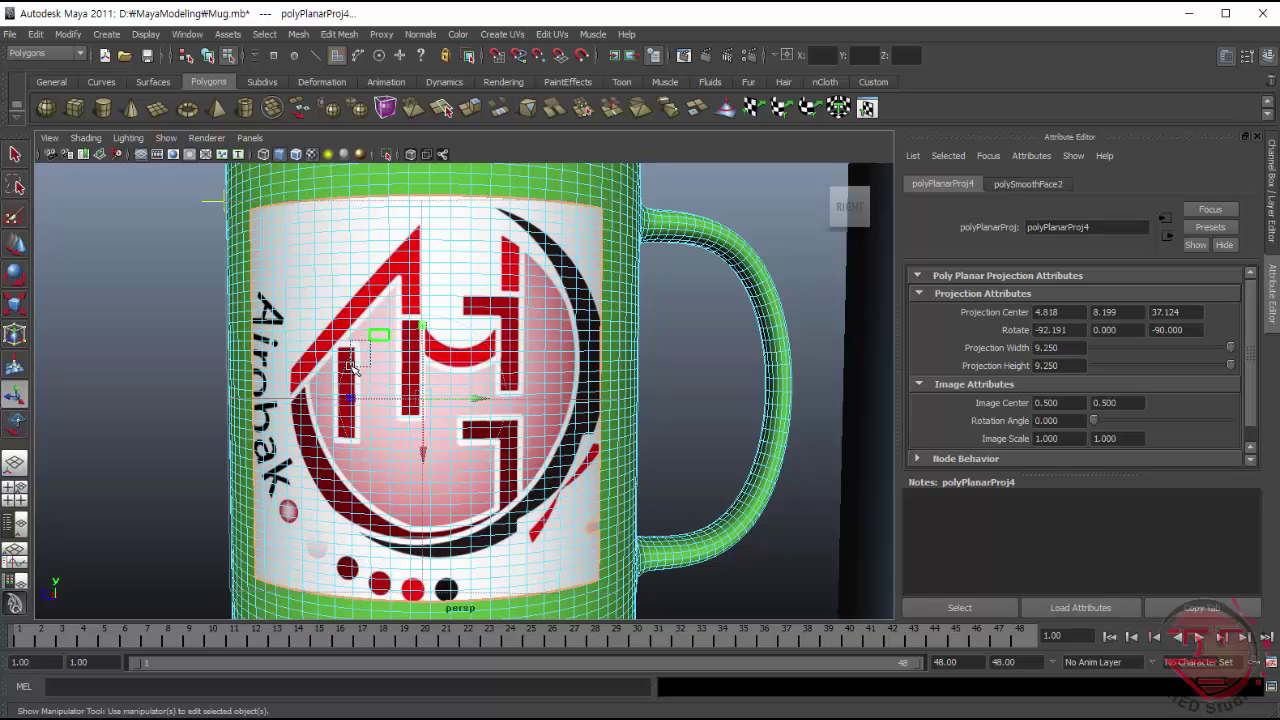
pyautogui.click(352, 362)
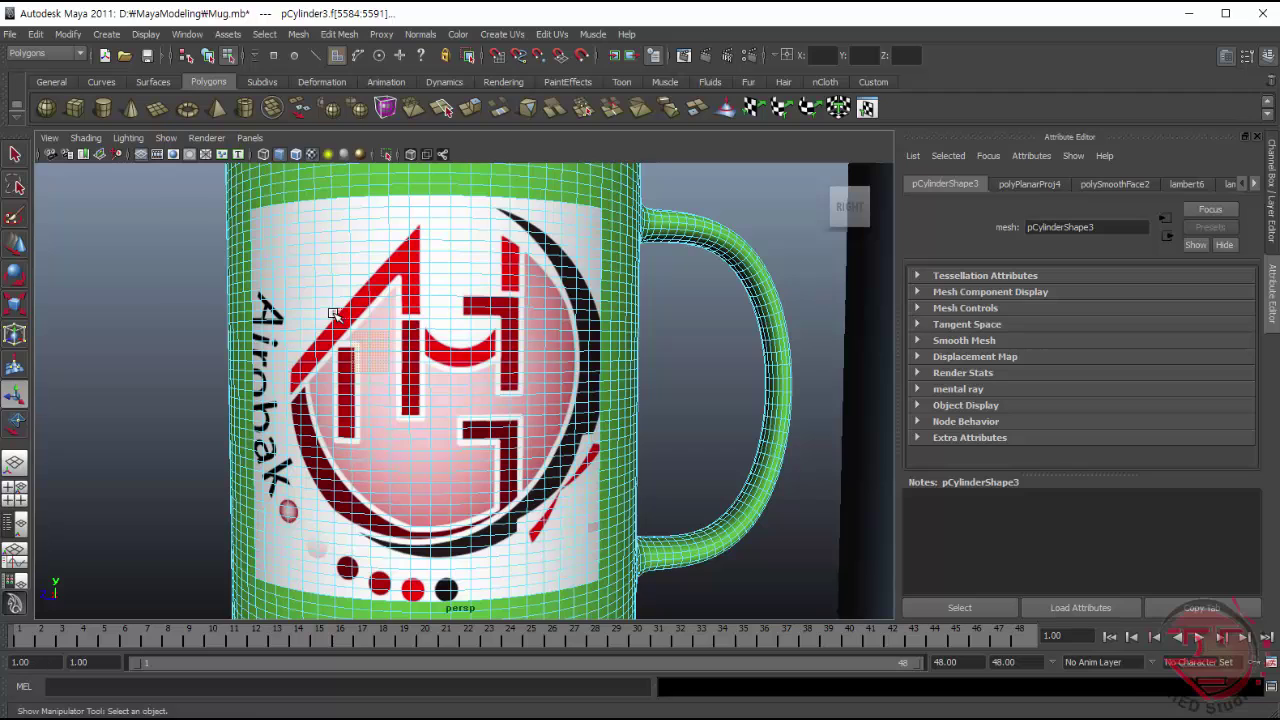
pyautogui.hotkey('ctrl', 'z')
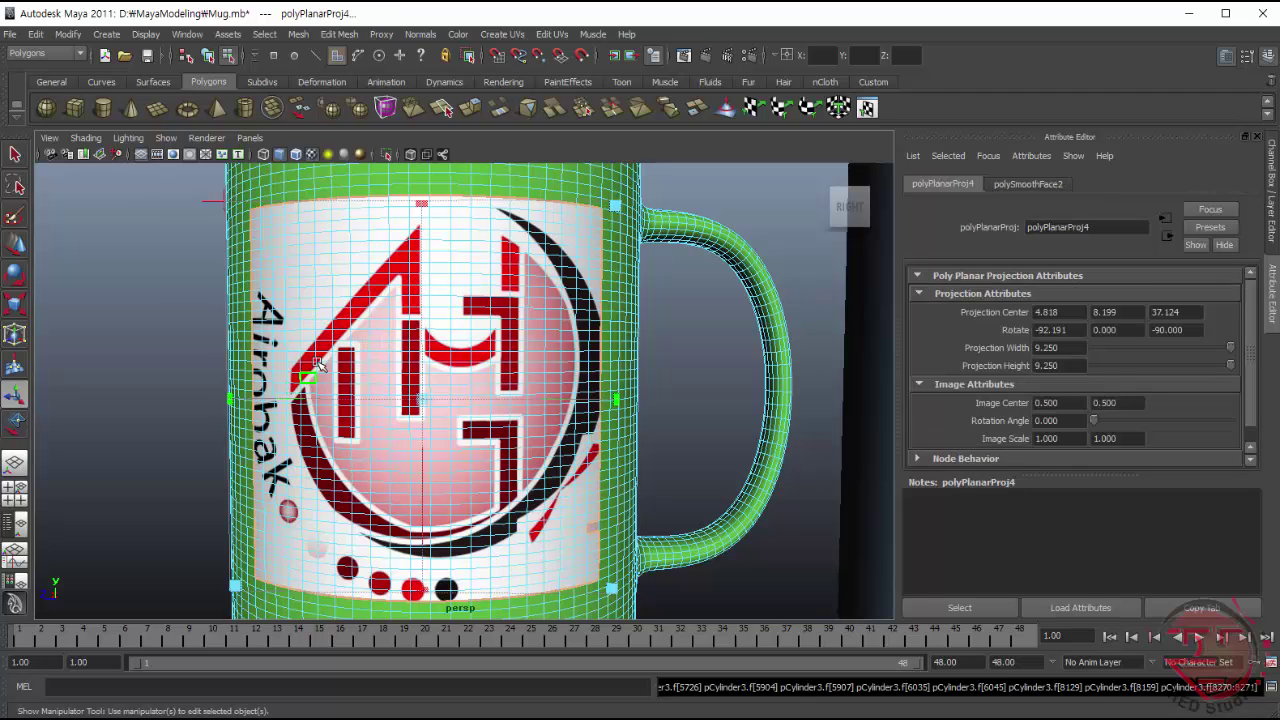
pyautogui.moveTo(617, 207)
pyautogui.mouseDown()
pyautogui.moveTo(602, 221)
pyautogui.moveTo(634, 216)
pyautogui.mouseUp()
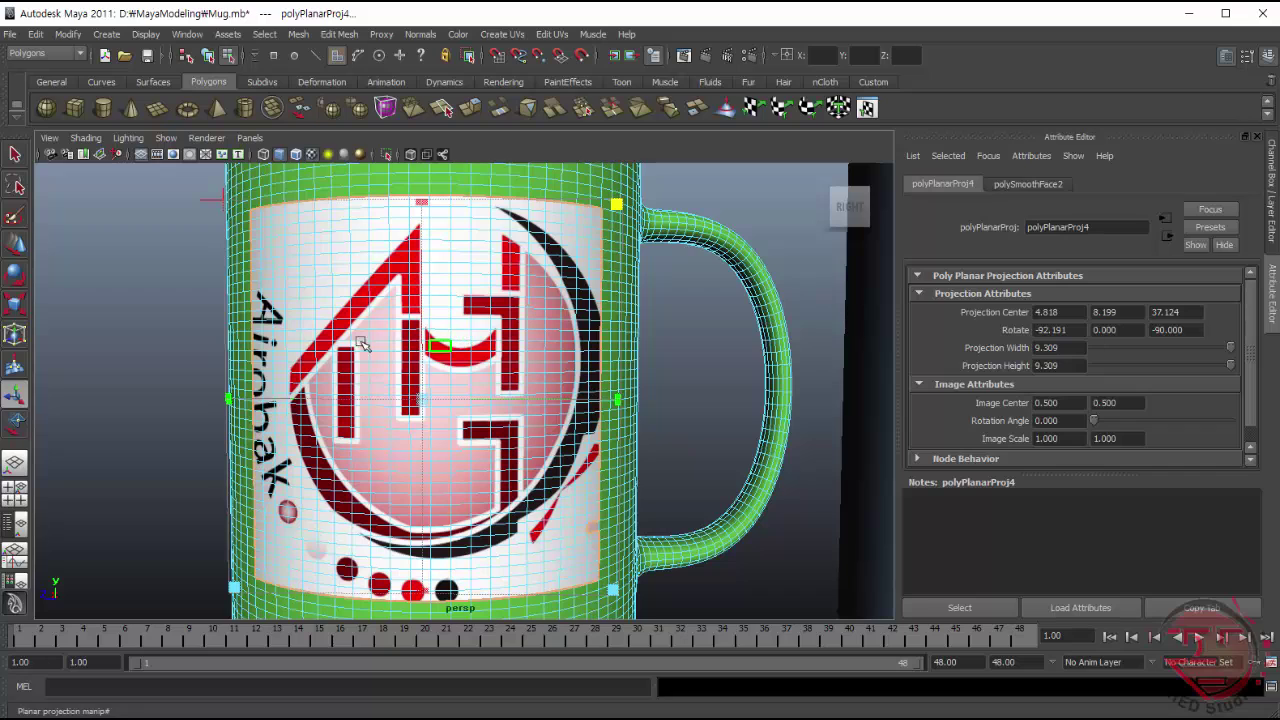
pyautogui.press('w')
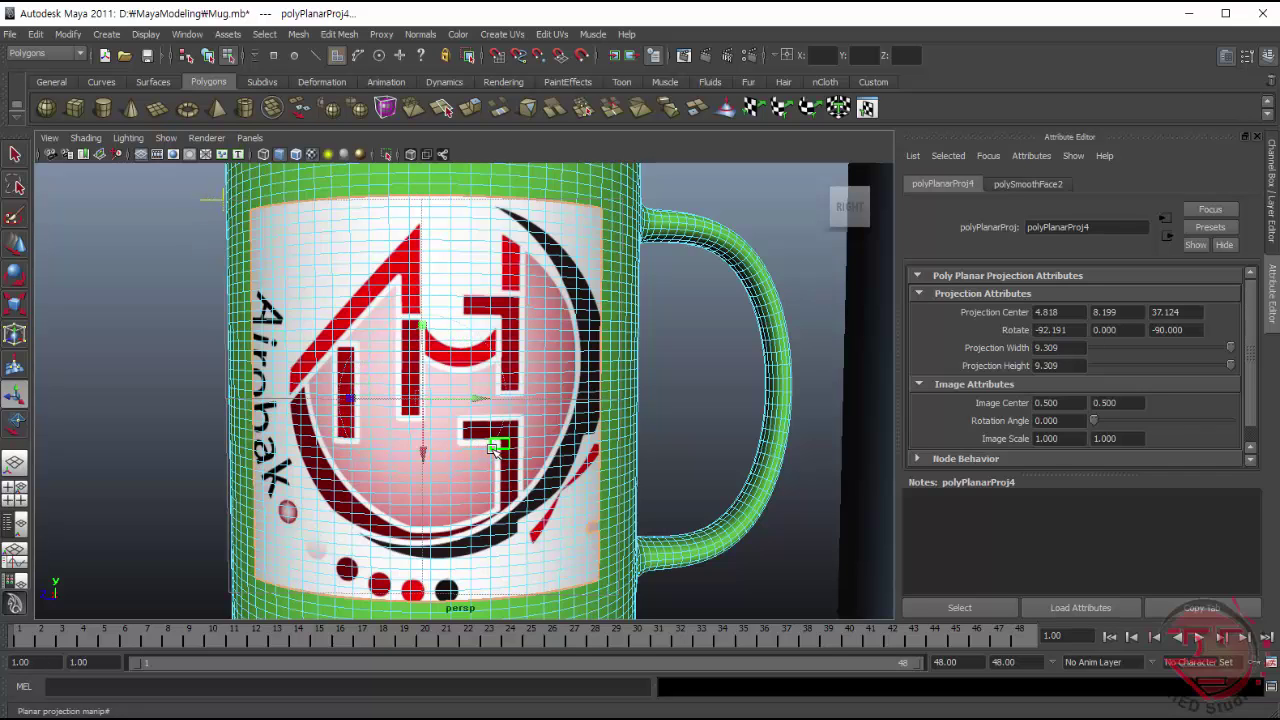
# - Rotate the planar projection to -180.518, 79.823, -176.448 so the Airobak text lies horizontal
pyautogui.click(494, 445)
pyautogui.moveTo(494, 445); pyautogui.dragTo(485, 446)
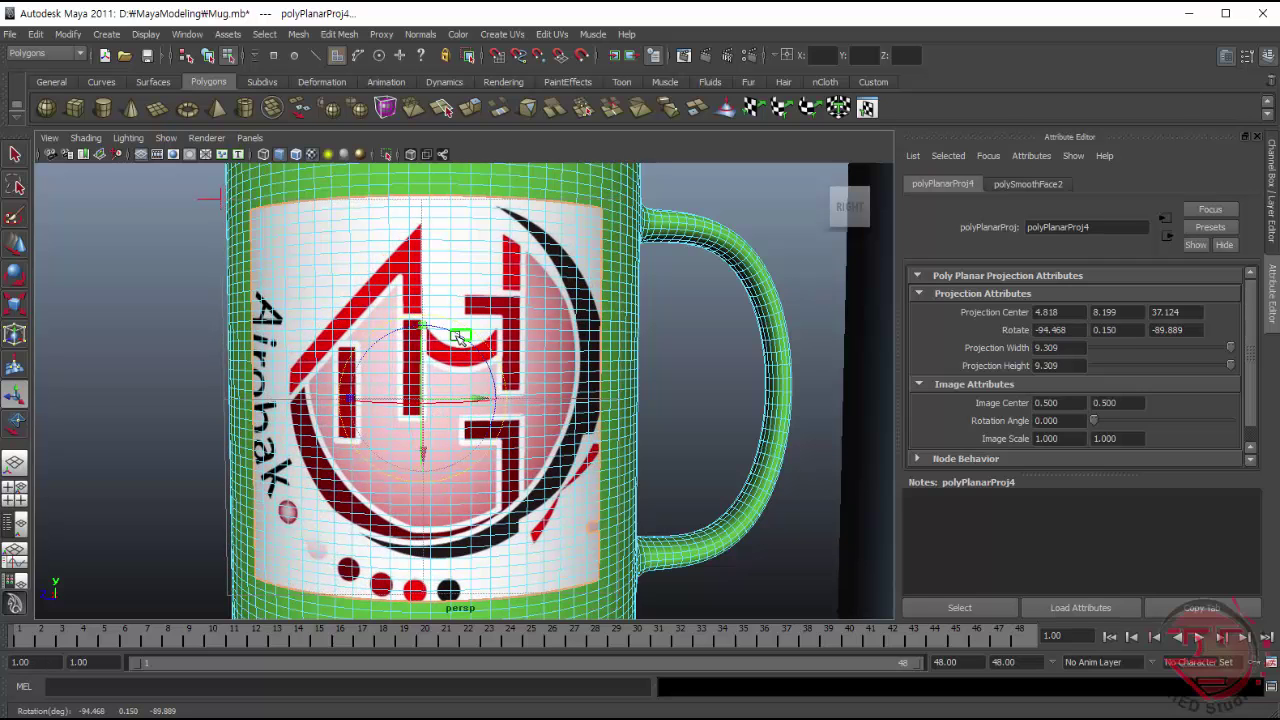
pyautogui.moveTo(452, 334)
pyautogui.mouseDown()
pyautogui.moveTo(440, 325)
pyautogui.moveTo(388, 345)
pyautogui.moveTo(380, 383)
pyautogui.mouseUp()
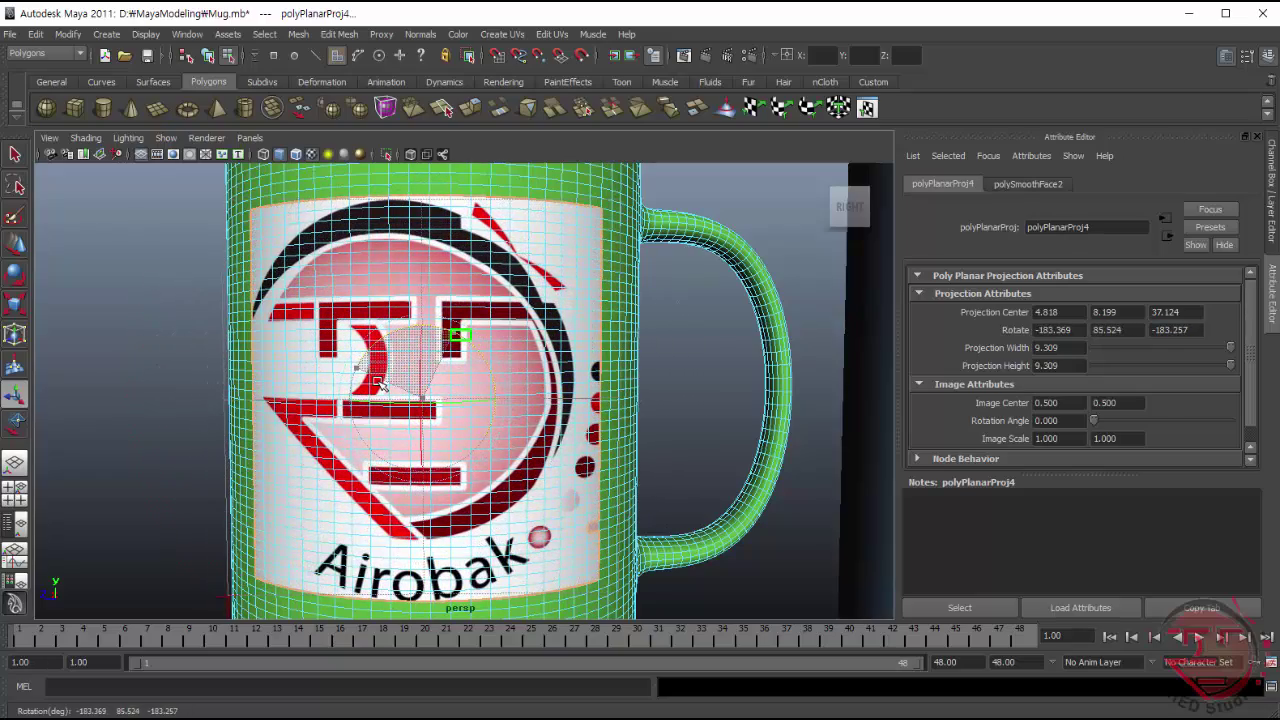
pyautogui.moveTo(380, 383); pyautogui.dragTo(378, 380)
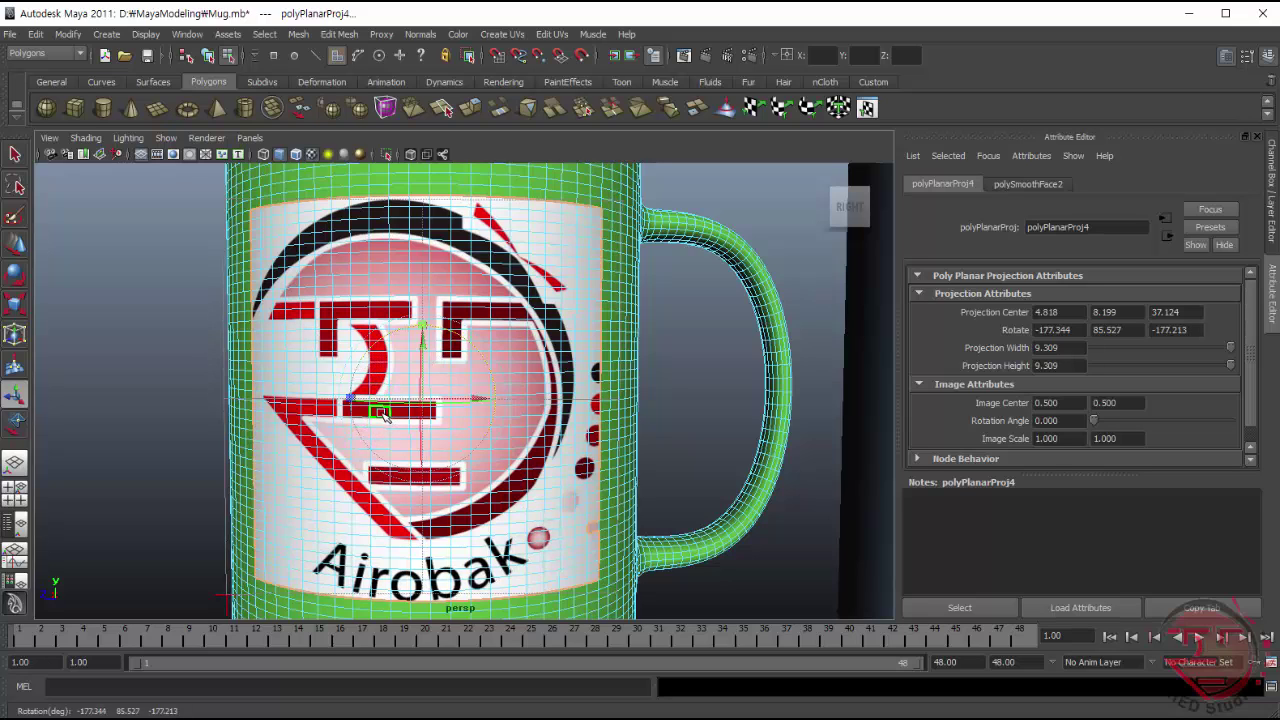
pyautogui.moveTo(422, 326); pyautogui.dragTo(427, 327)
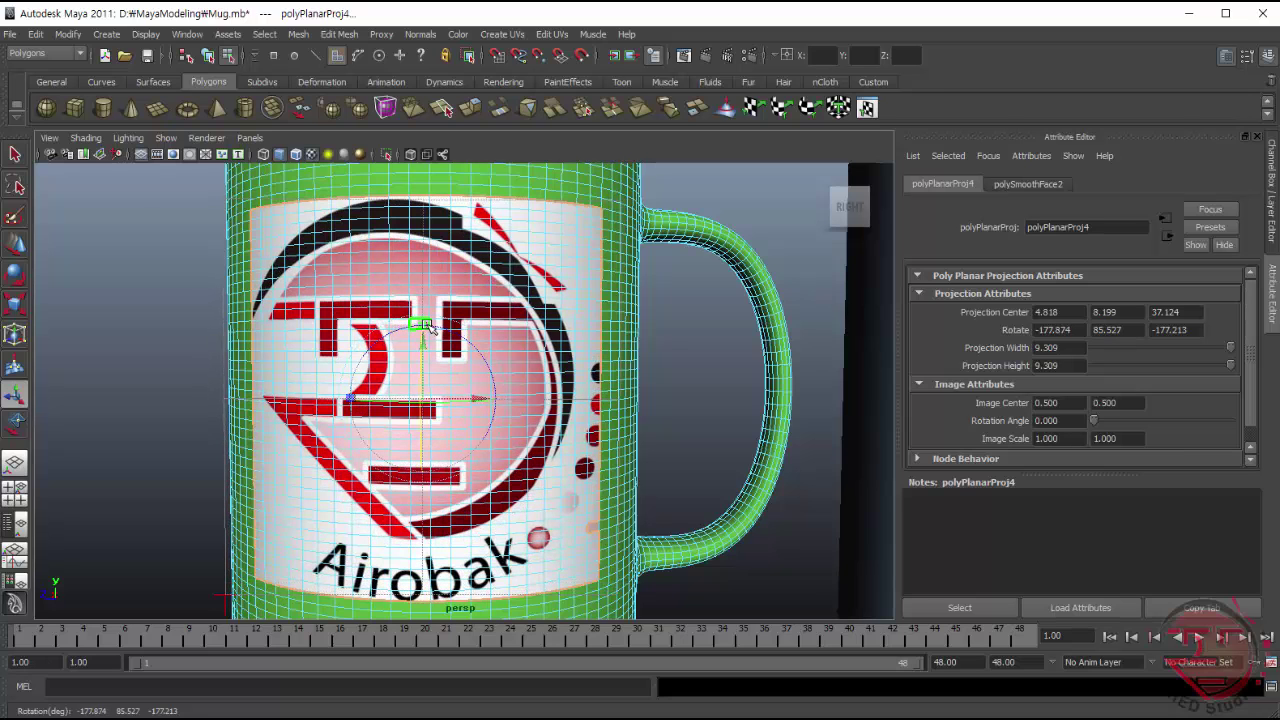
pyautogui.moveTo(419, 401); pyautogui.dragTo(420, 393)
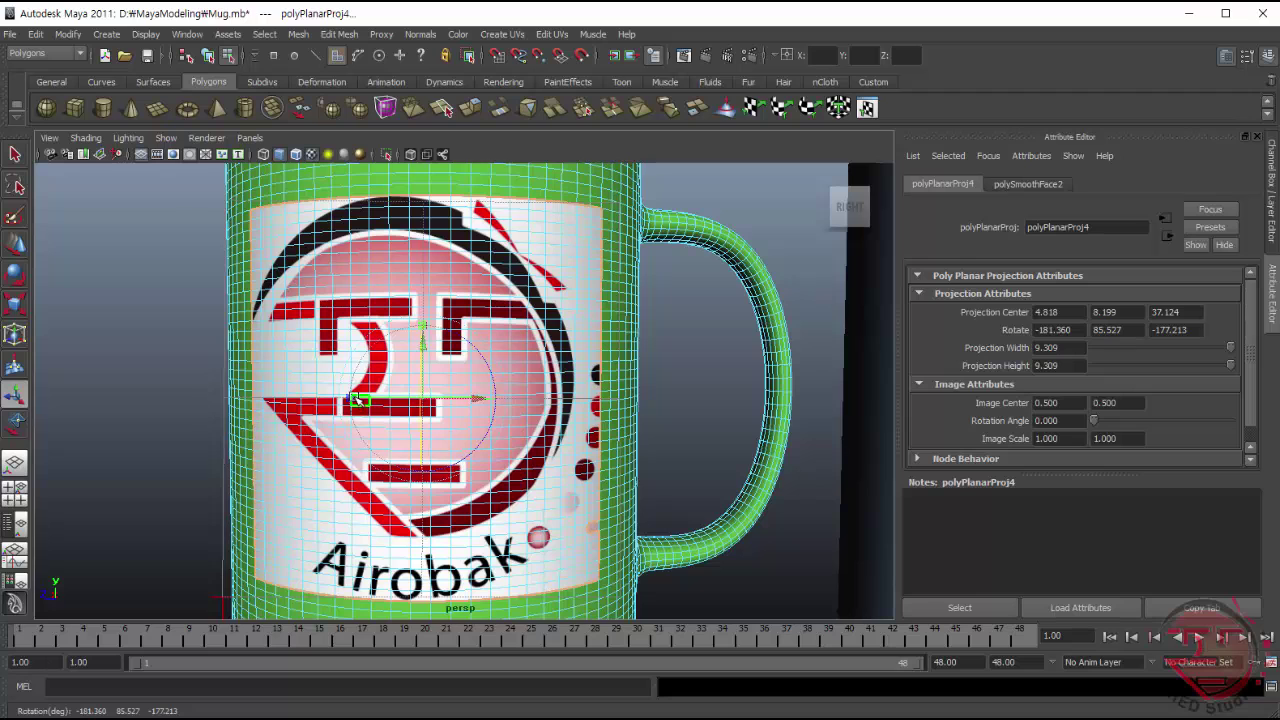
pyautogui.moveTo(357, 399); pyautogui.dragTo(360, 401)
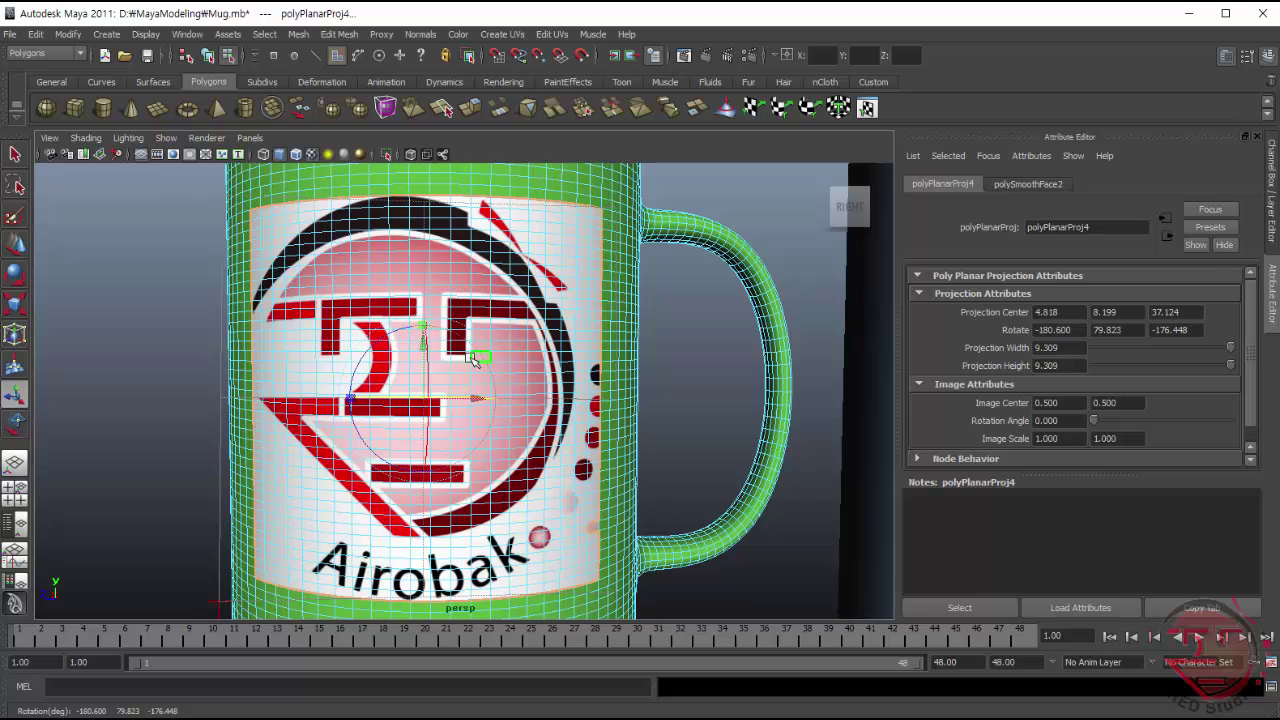
pyautogui.moveTo(424, 326); pyautogui.dragTo(425, 327)
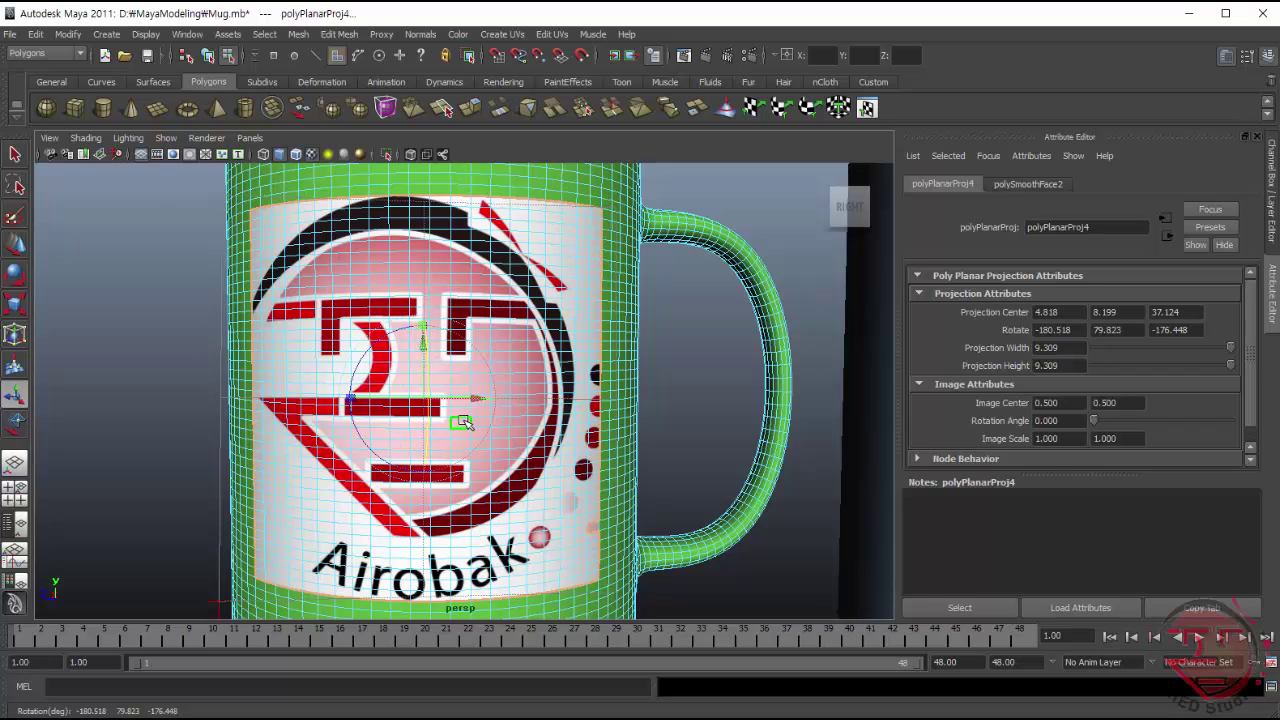
# - Try shrinking the projection, then undo the scale and the deselection
pyautogui.click(16, 305)
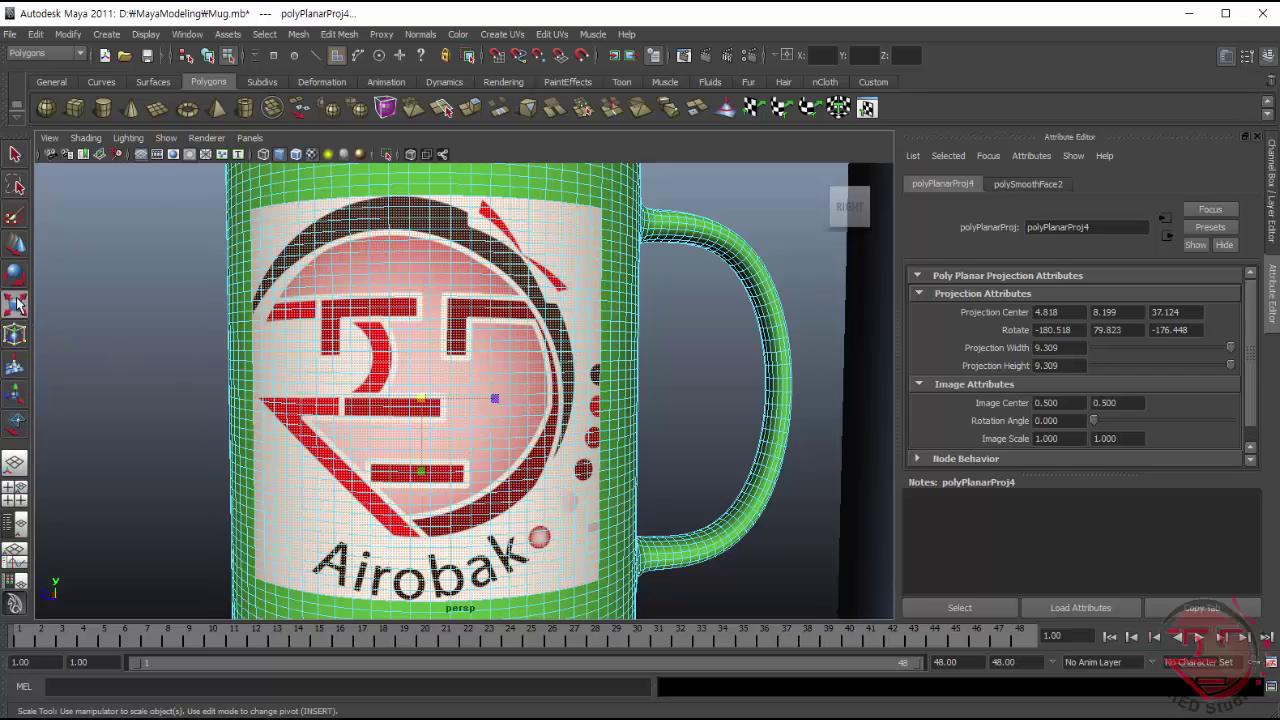
pyautogui.moveTo(423, 396); pyautogui.dragTo(420, 402)
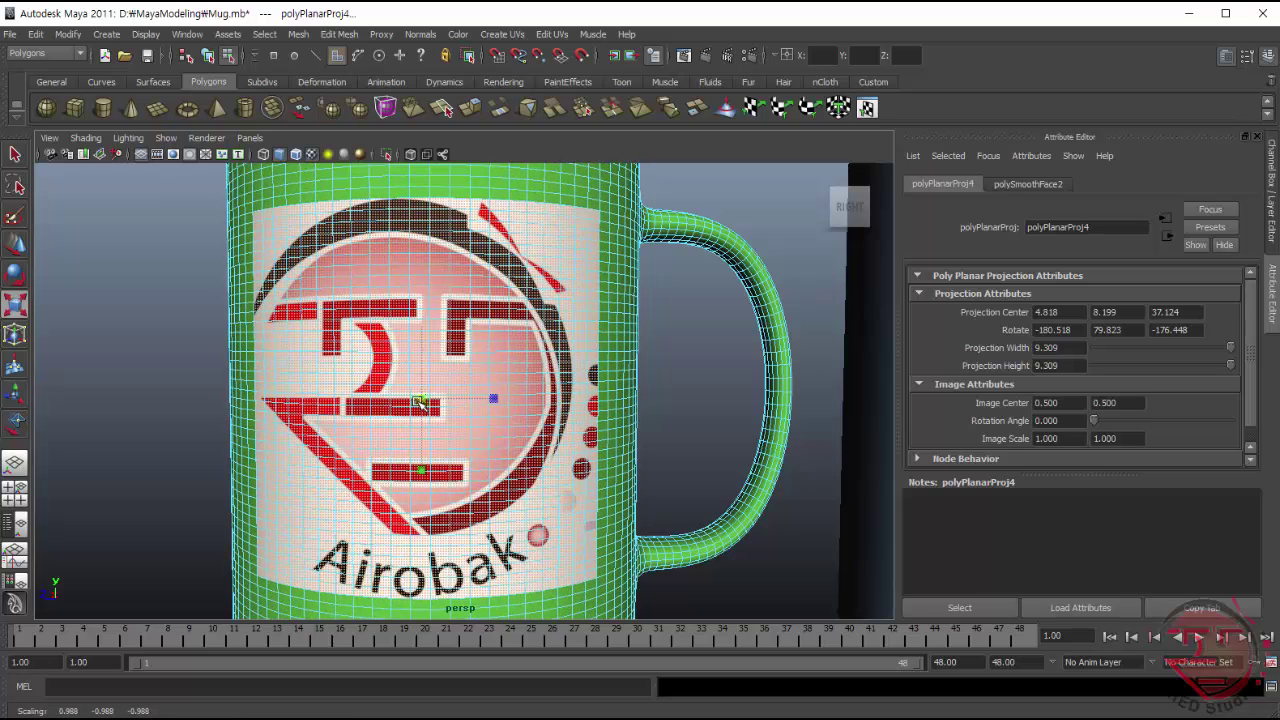
pyautogui.hotkey('ctrl', 'z')
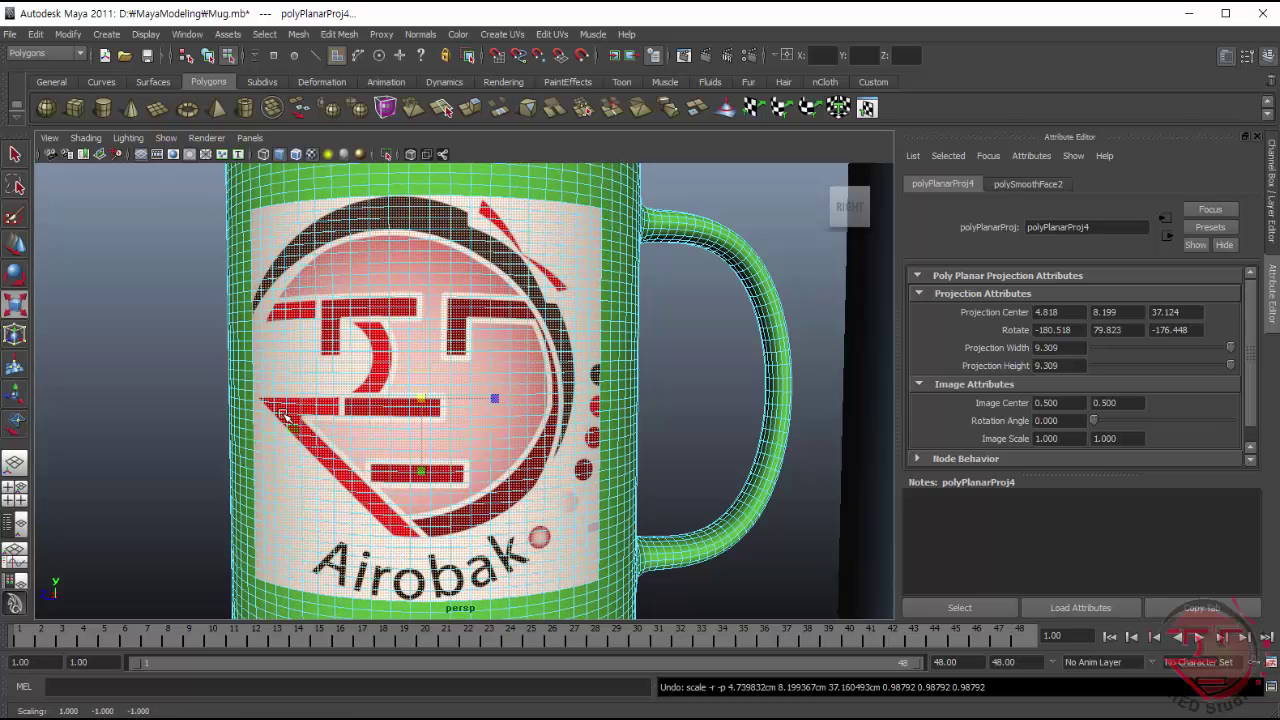
pyautogui.click(160, 376)
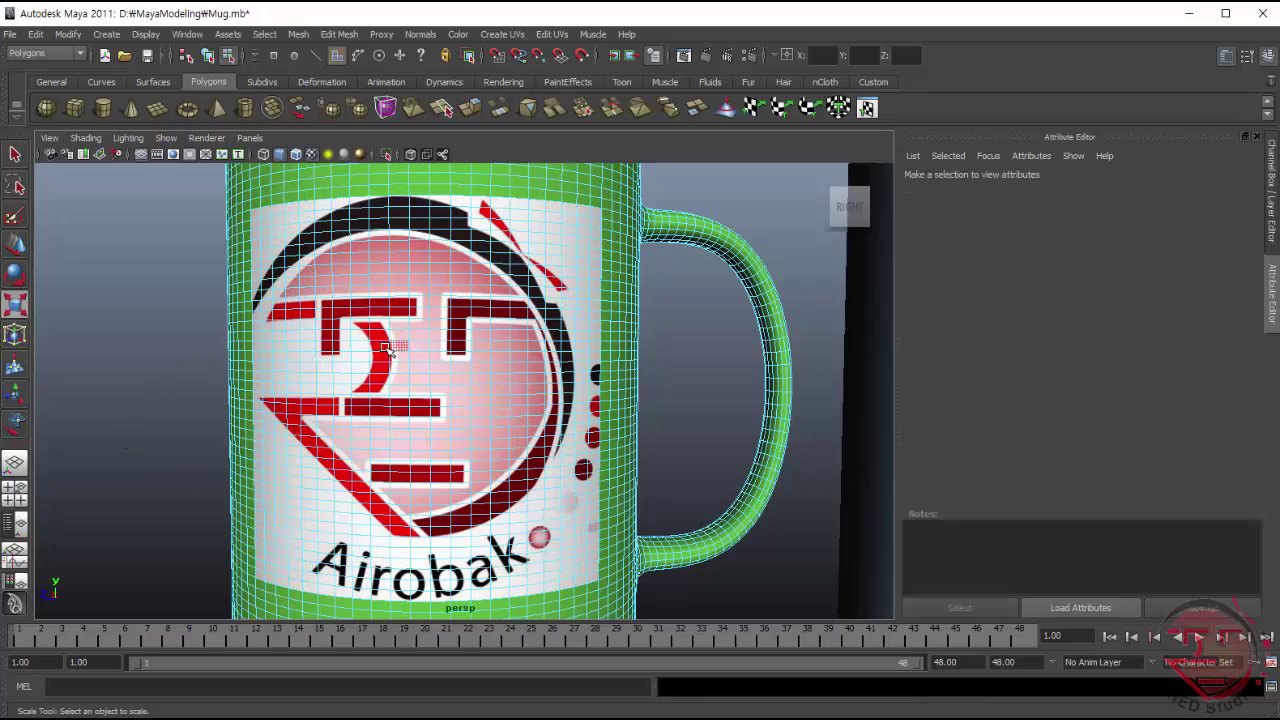
pyautogui.hotkey('ctrl', 'z')
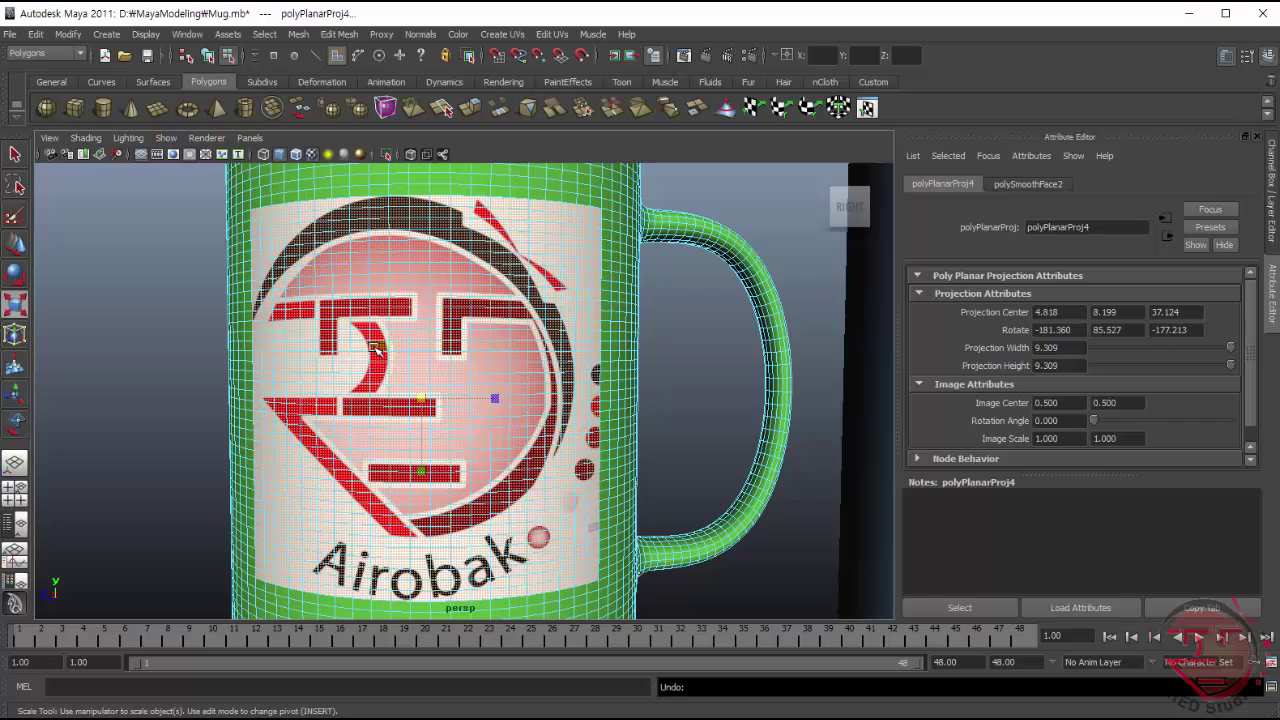
# - Undo the logo rotations and the polyPlanarProj4 projection, then clear the face selection
pyautogui.hotkey('ctrl', 'z')
pyautogui.hotkey('ctrl', 'z')
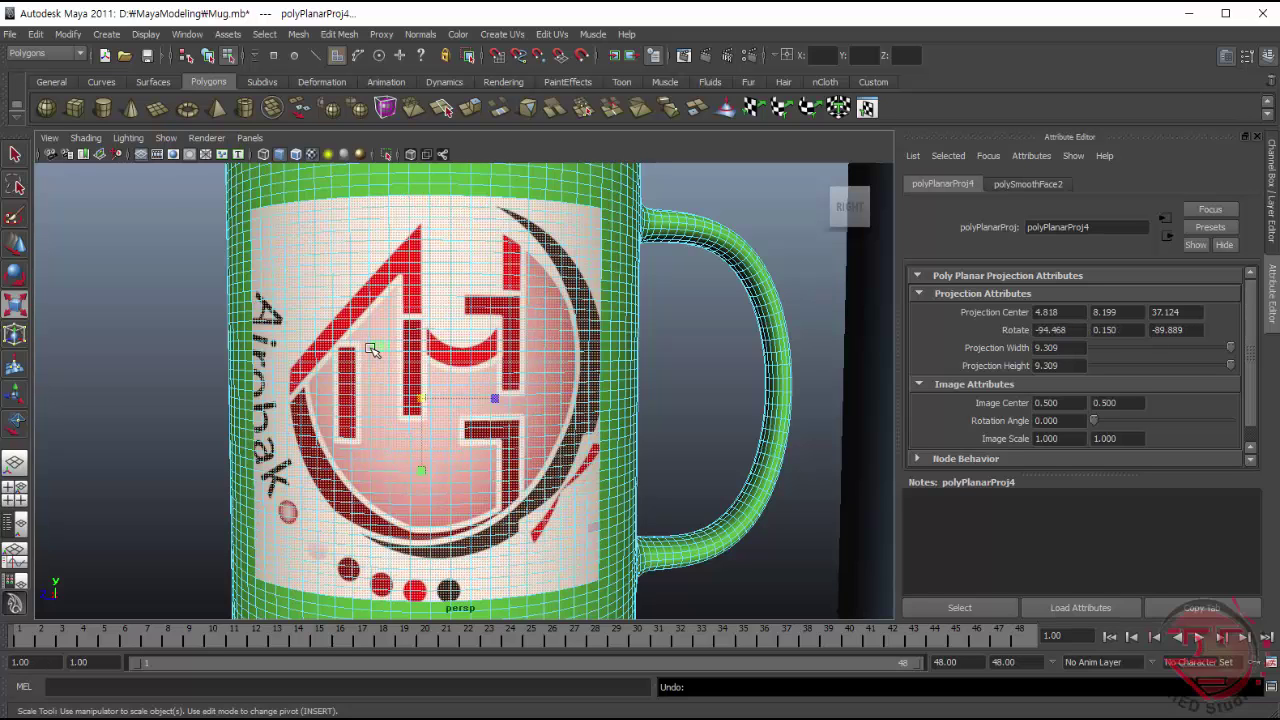
pyautogui.hotkey('ctrl', 'z')
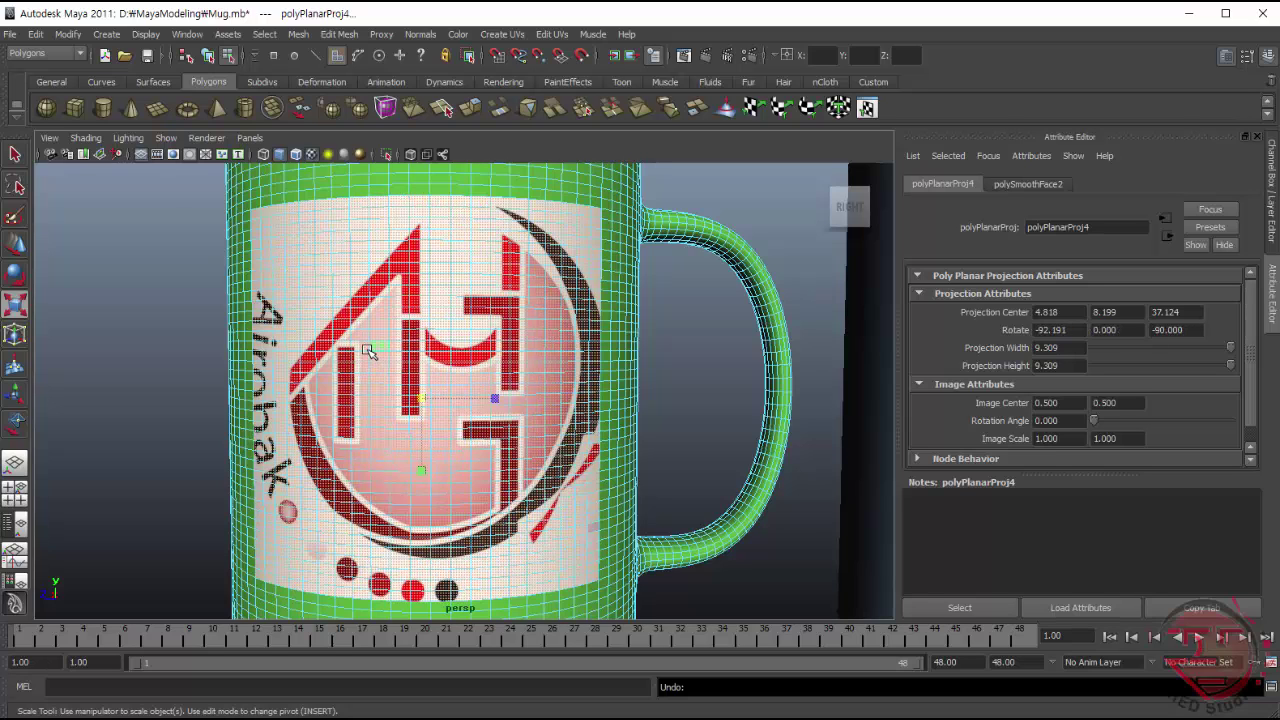
pyautogui.hotkey('ctrl', 'z')
pyautogui.hotkey('ctrl', 'z')
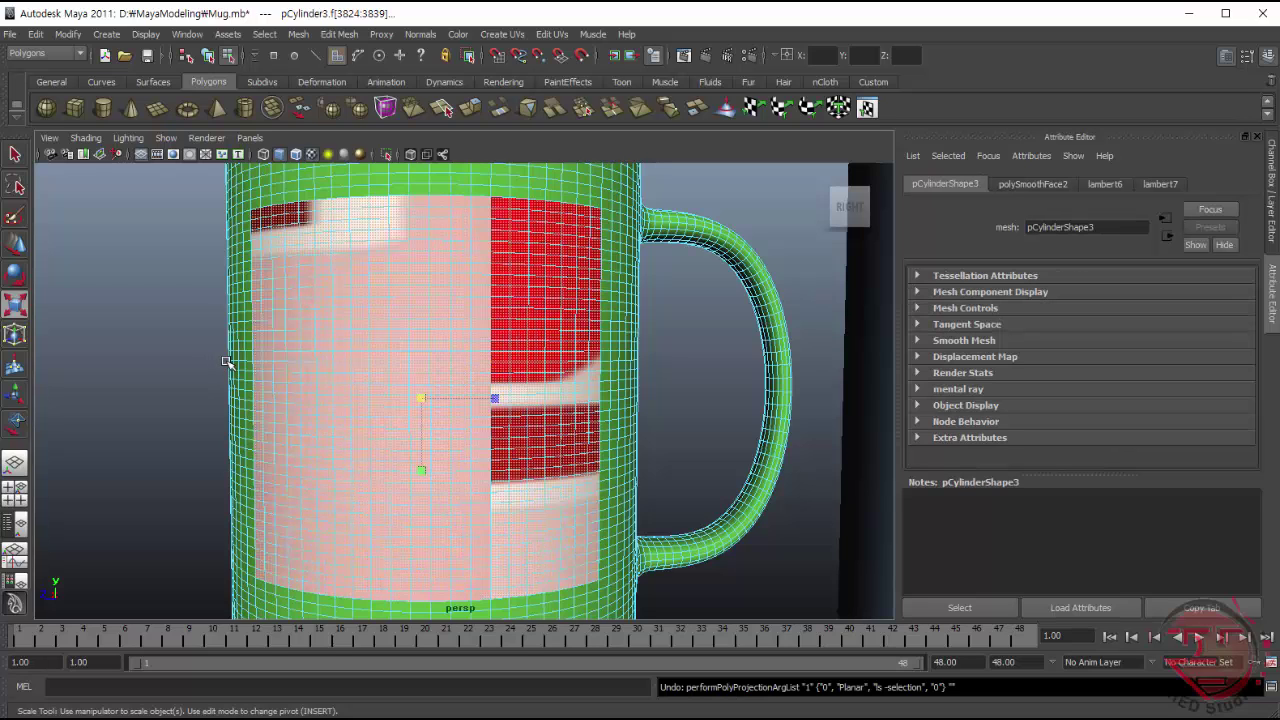
pyautogui.click(158, 381)
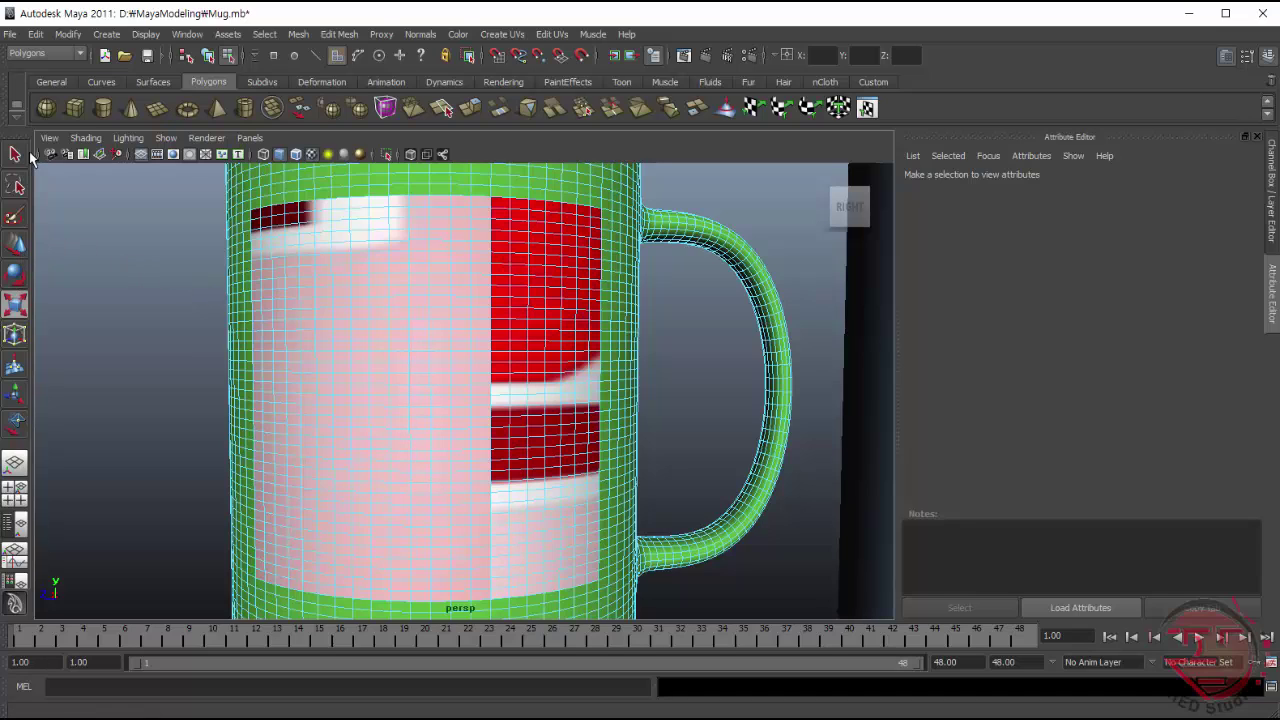
# - Paint-select the mug's front faces across its lower band, red stripe and upper front for the logo label
pyautogui.click(15, 216)
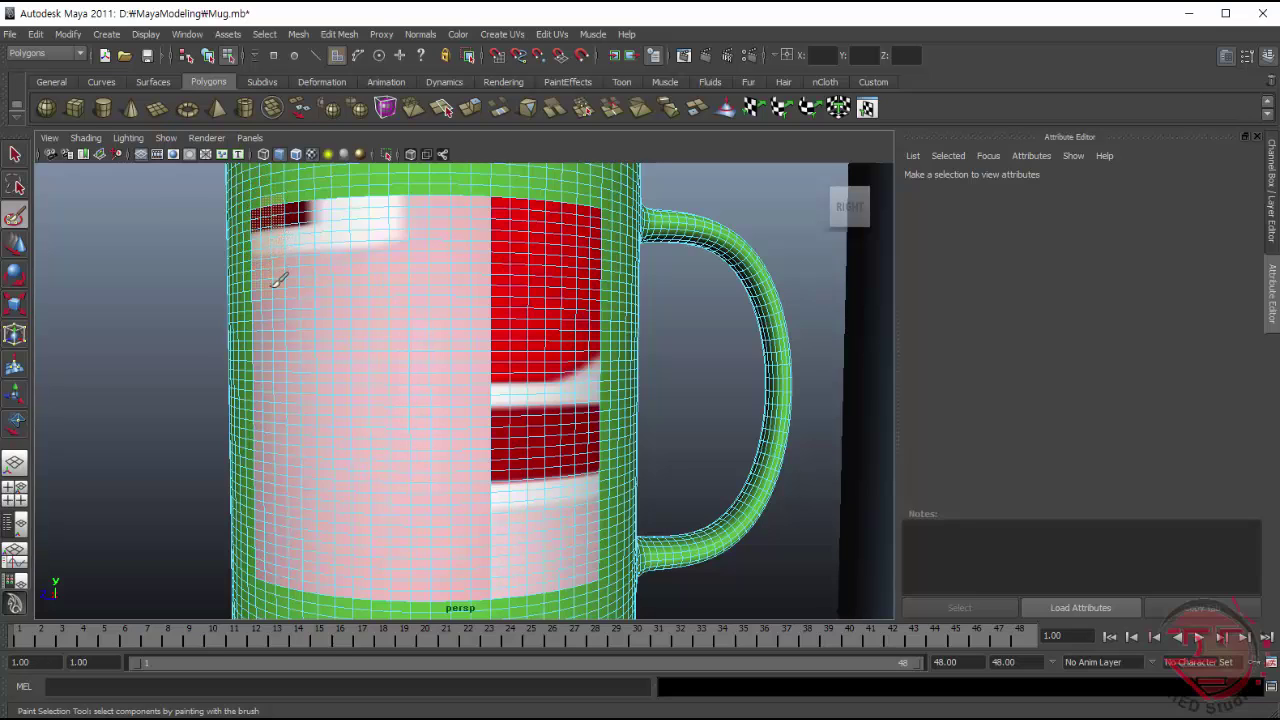
pyautogui.click(285, 355)
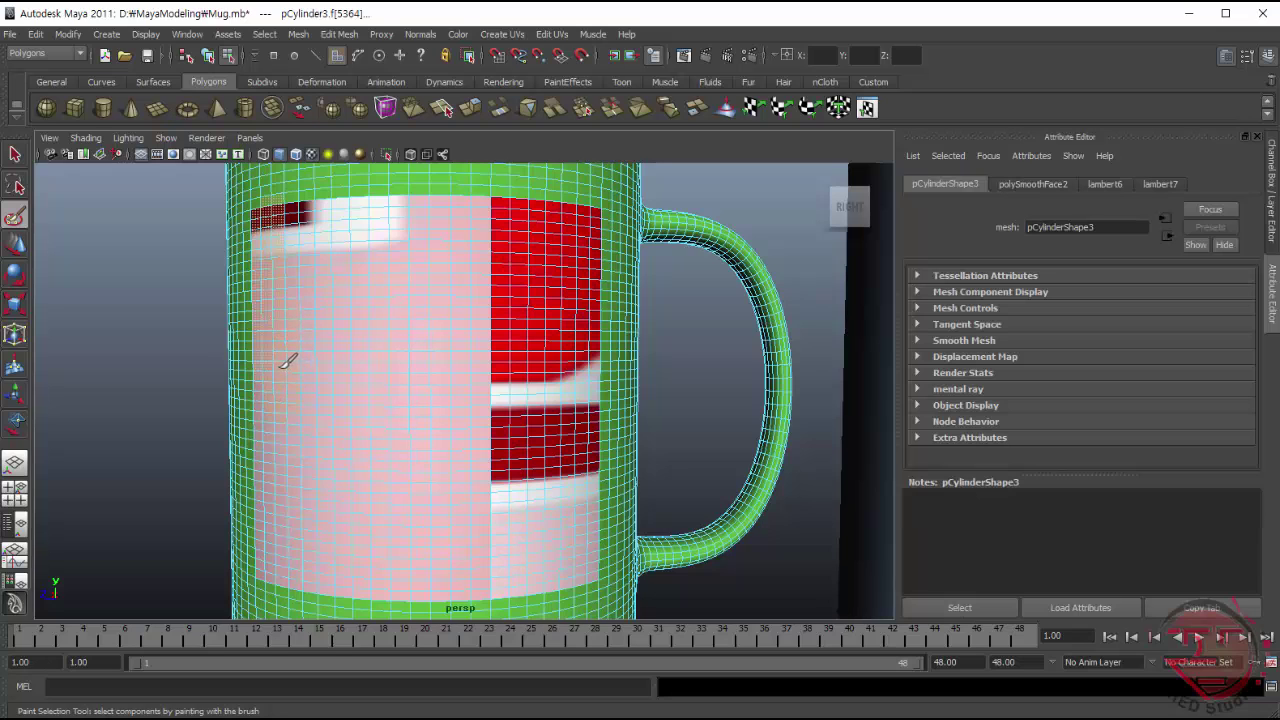
pyautogui.click(280, 528)
pyautogui.moveTo(283, 558); pyautogui.dragTo(531, 568)
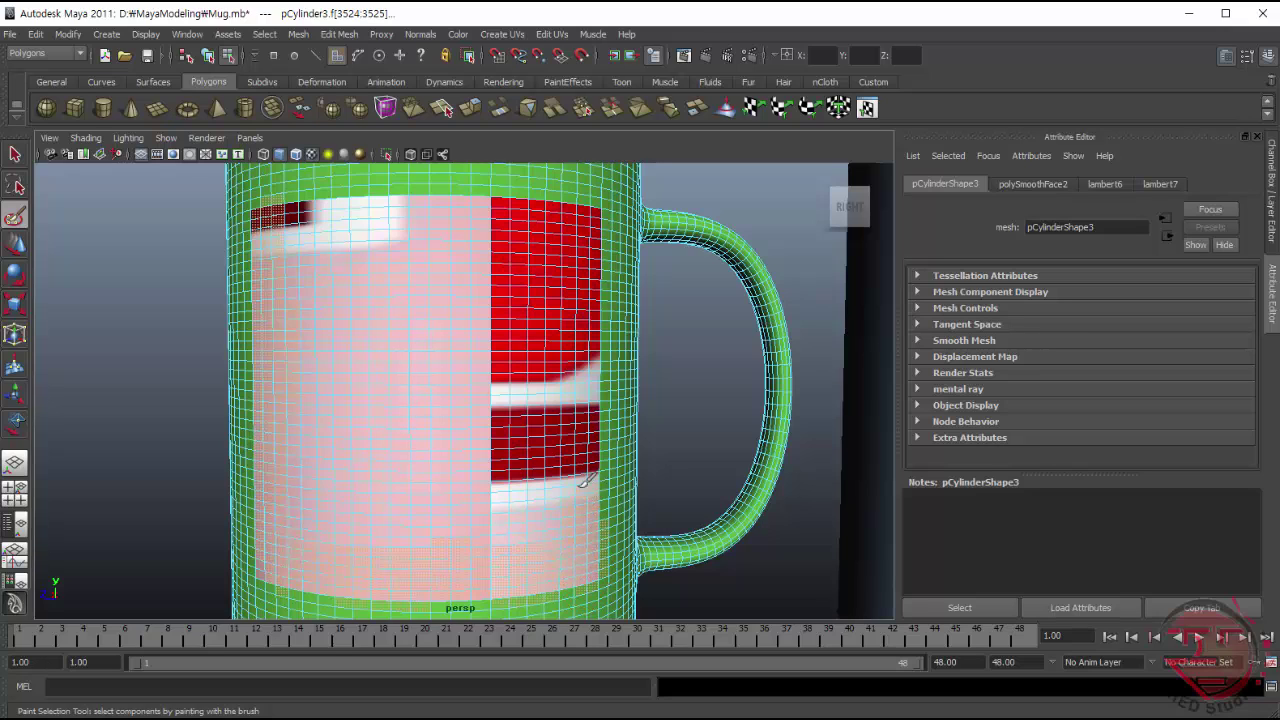
pyautogui.moveTo(587, 482); pyautogui.dragTo(590, 412)
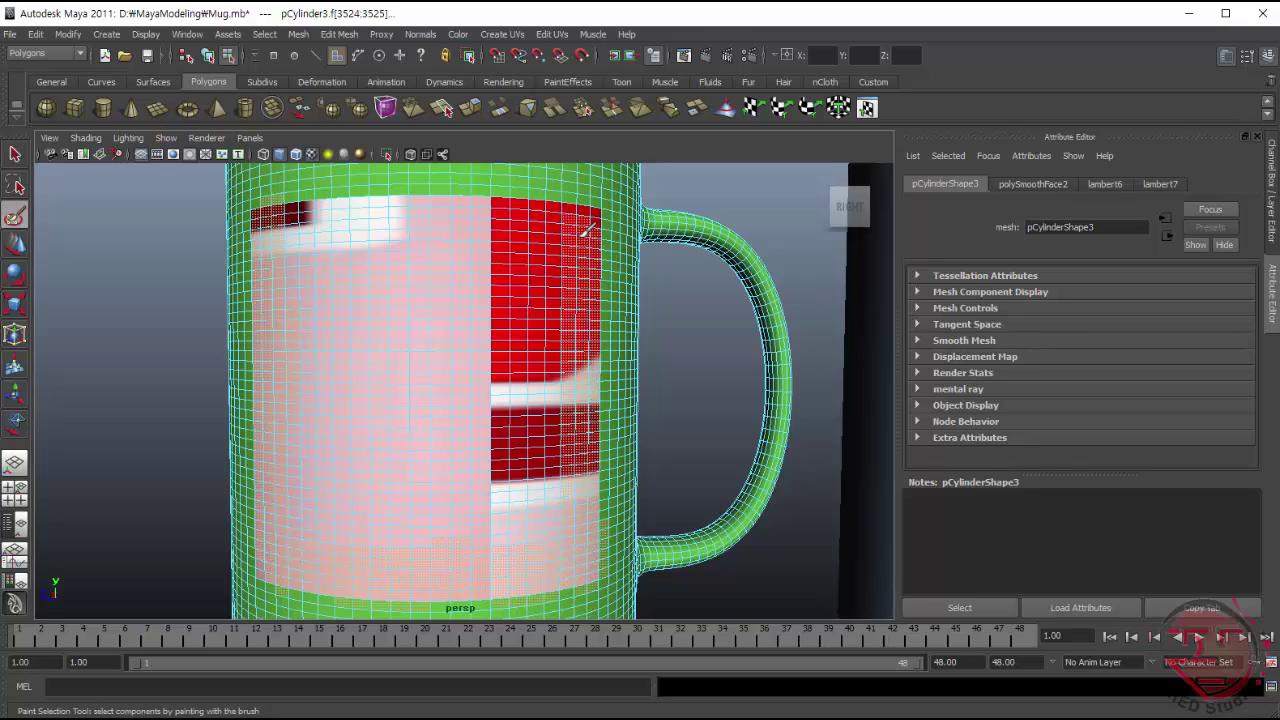
pyautogui.moveTo(590, 220); pyautogui.dragTo(308, 222)
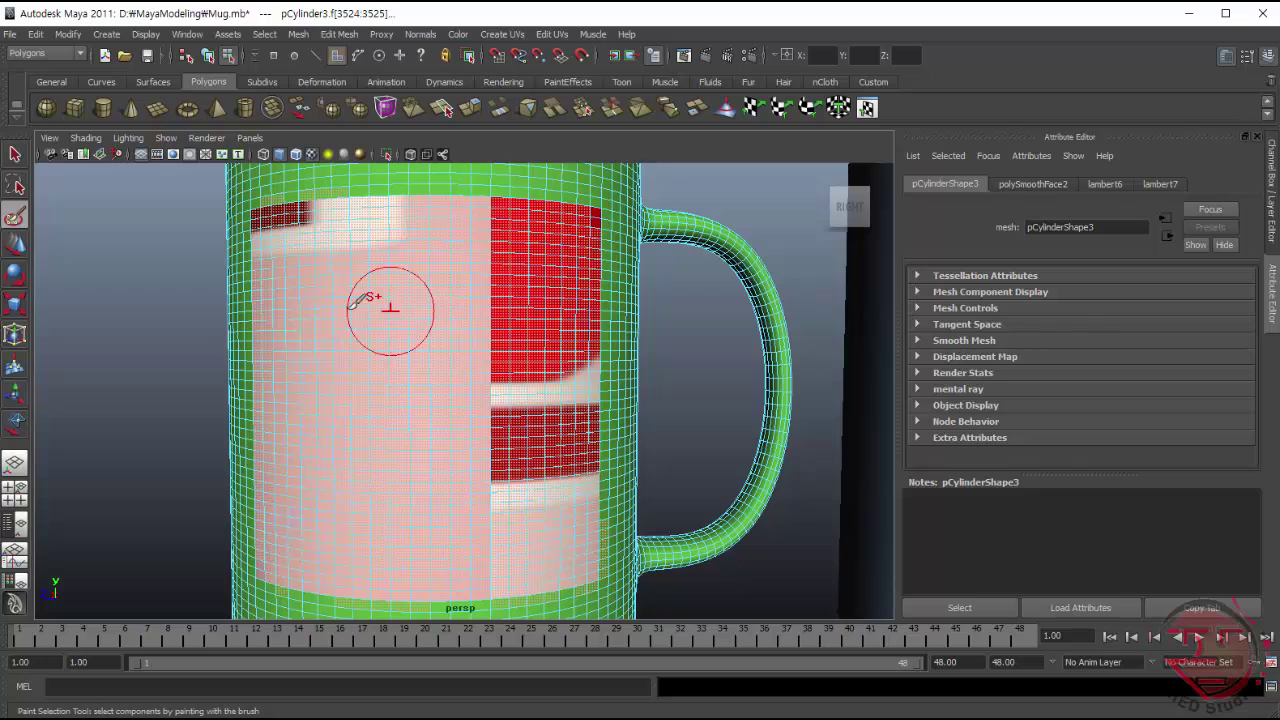
pyautogui.press('q')
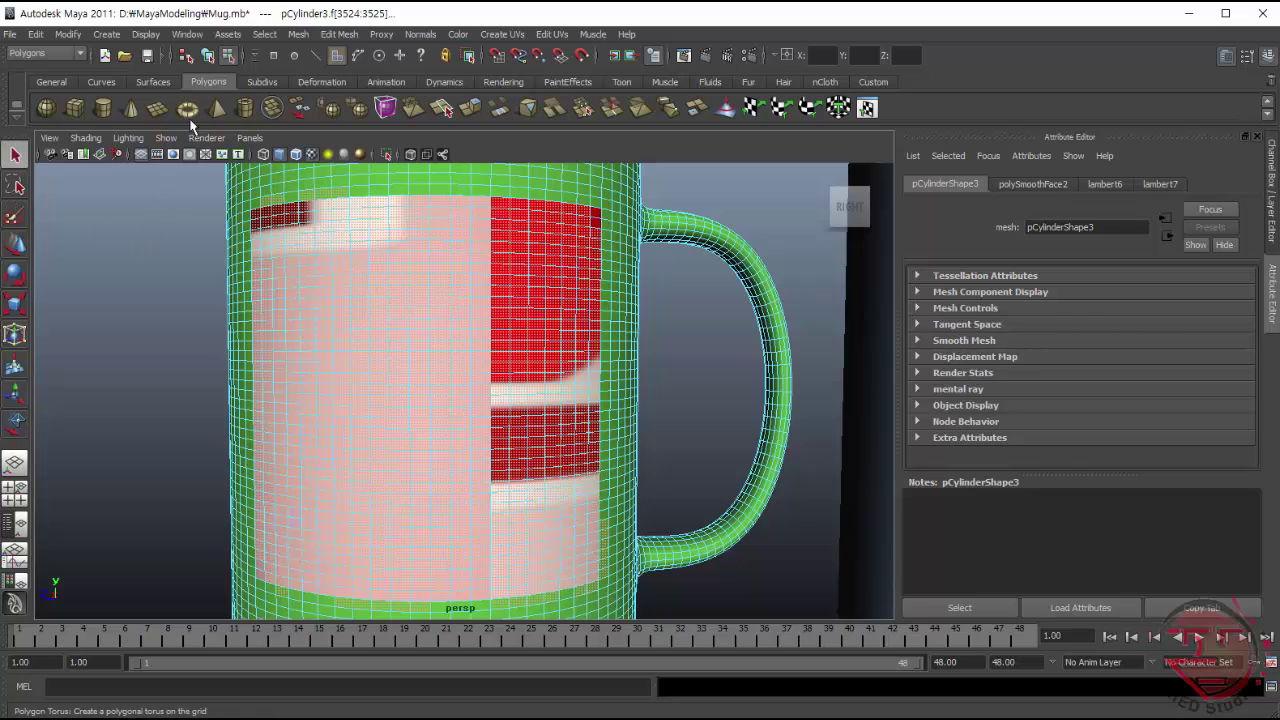
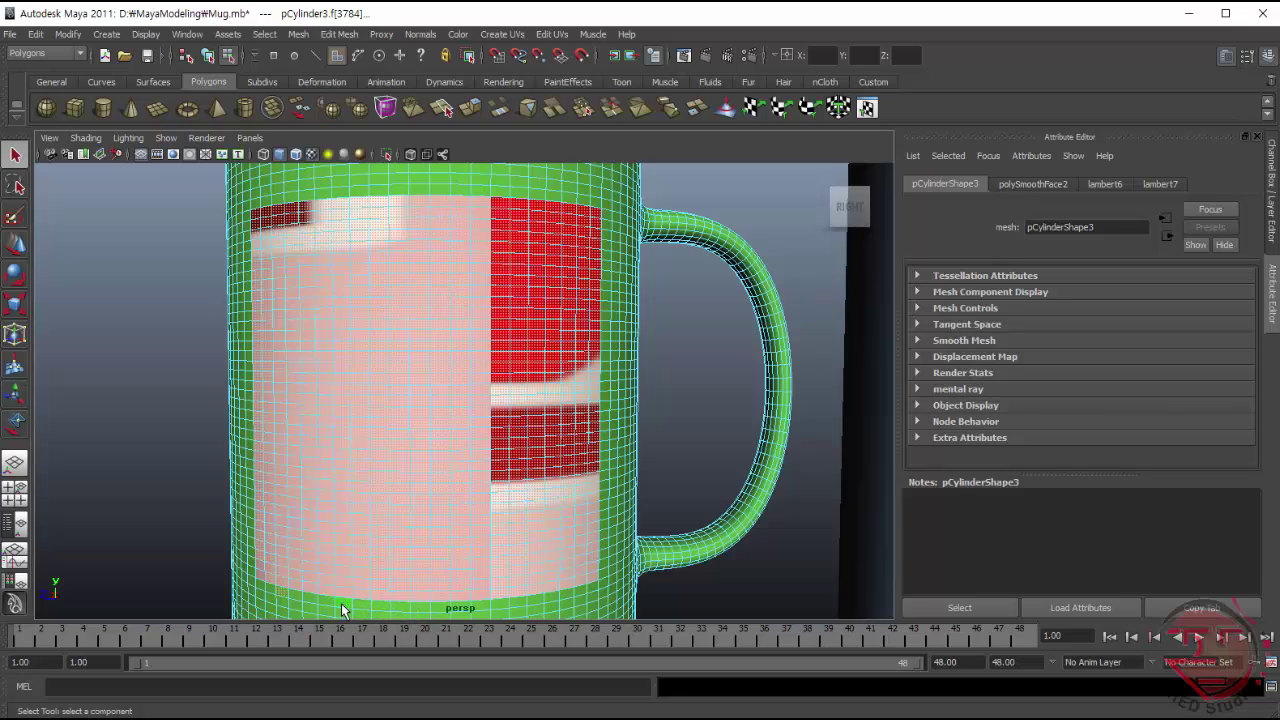
# - Select the green mug's label faces and apply a planar UV projection to them
pyautogui.click(280, 612)
pyautogui.scroll(-1, 779, 575)
pyautogui.scroll(-1, 780, 583)
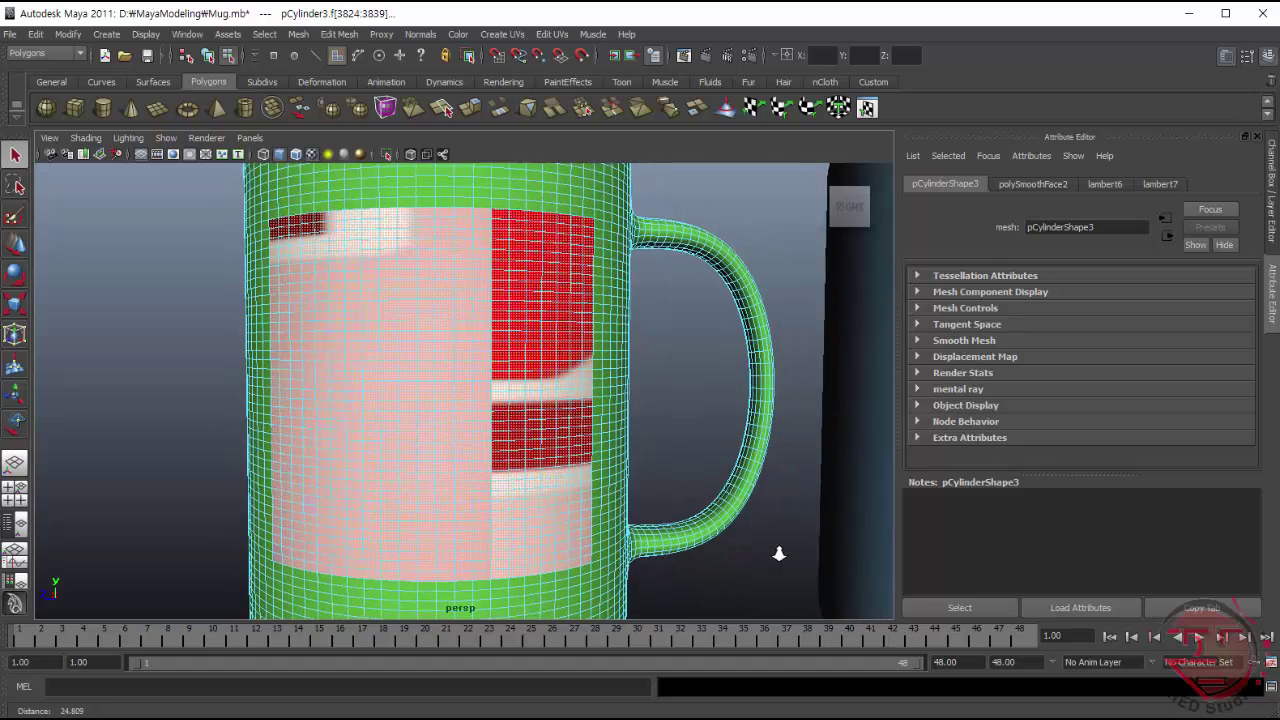
pyautogui.scroll(-1, 777, 570)
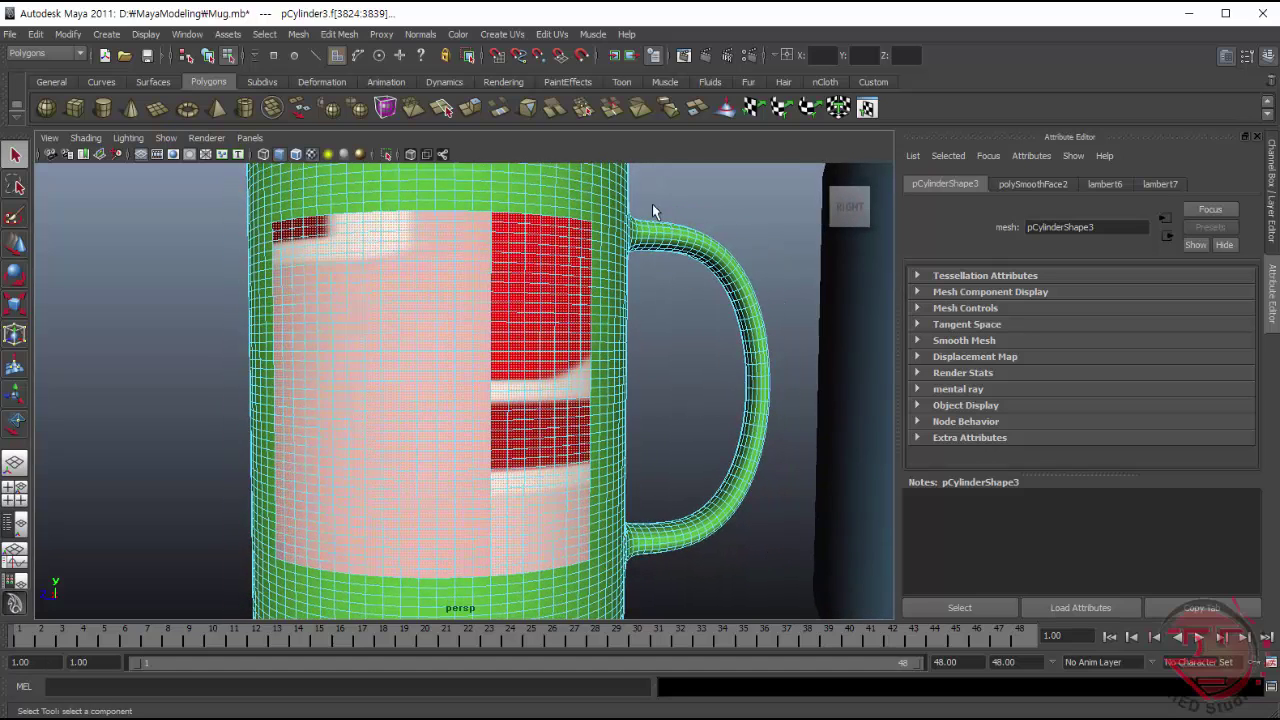
pyautogui.click(498, 36)
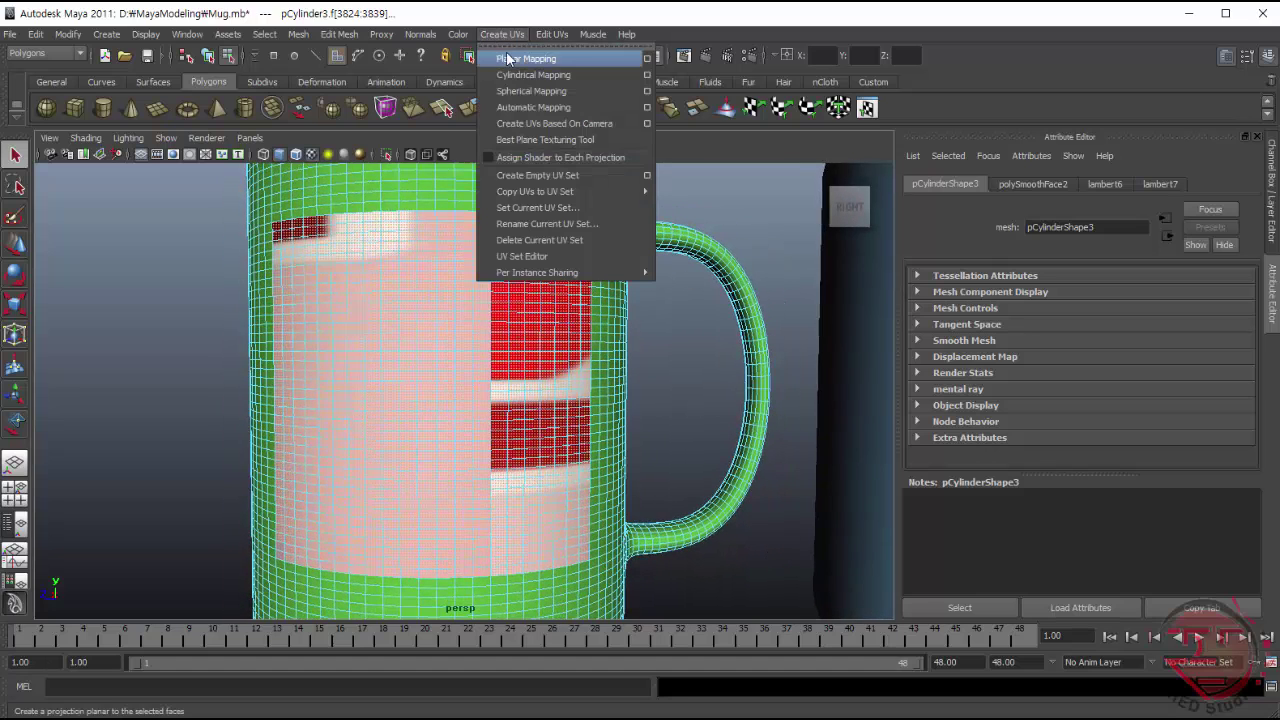
pyautogui.click(510, 60)
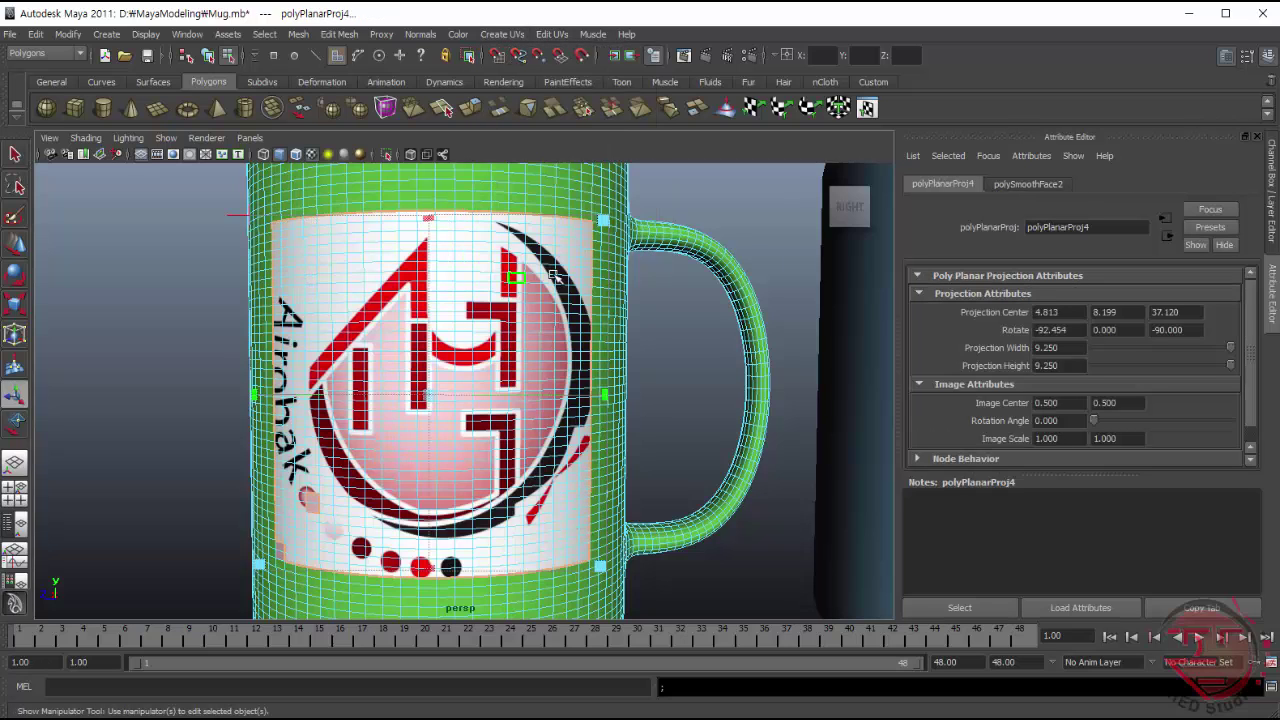
# - Rotate the projection to about -183.143, 79.279, -183.080 so the Airobak logo stands upright
pyautogui.moveTo(604, 220); pyautogui.dragTo(601, 221)
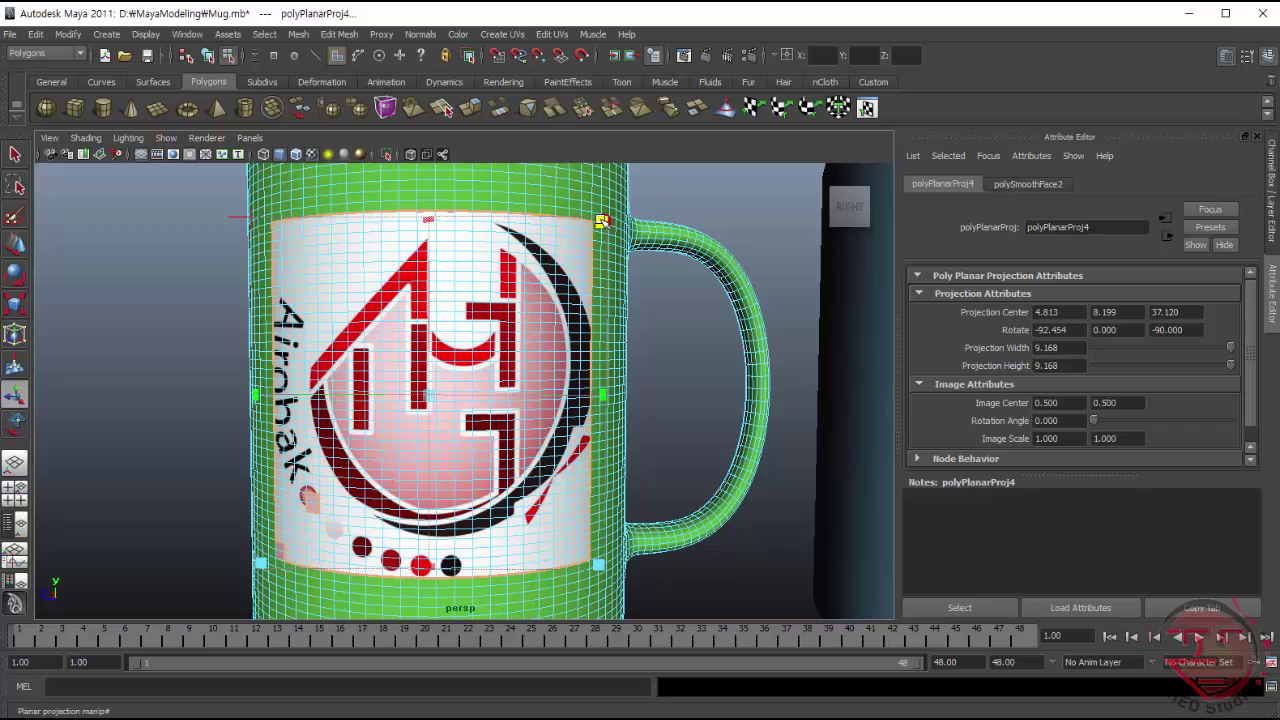
pyautogui.moveTo(602, 221); pyautogui.dragTo(604, 219)
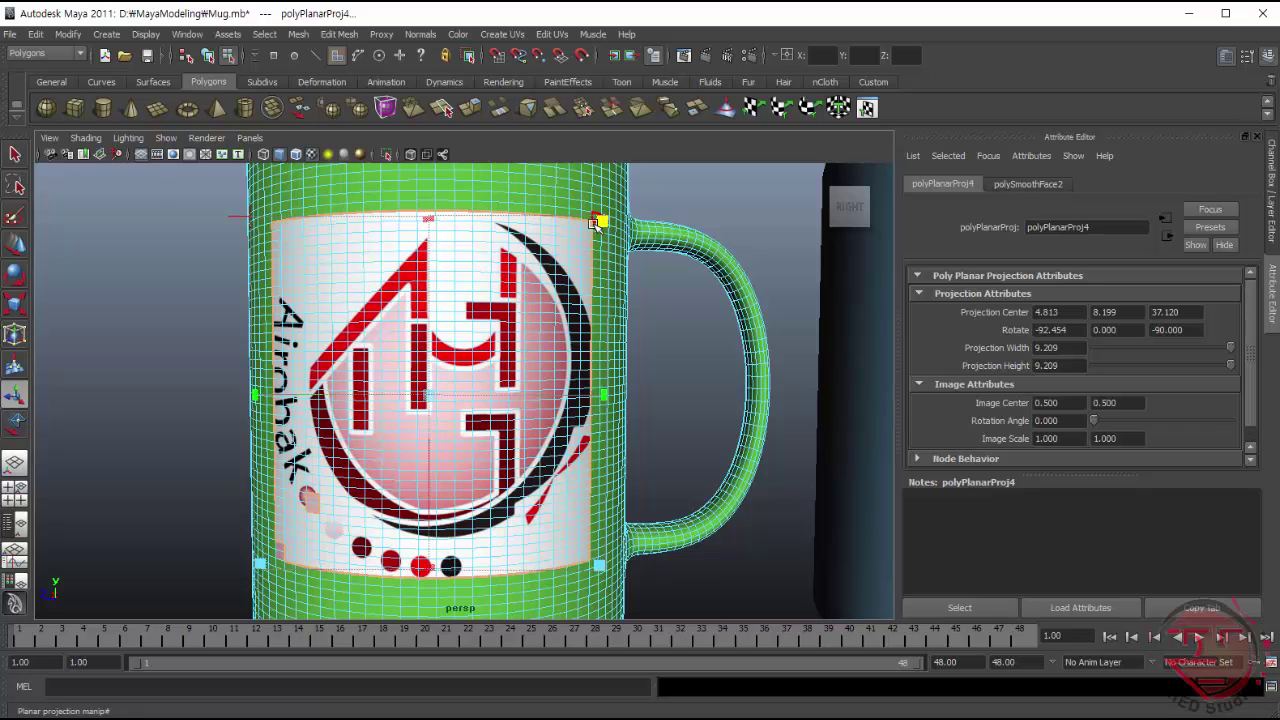
pyautogui.click(235, 216)
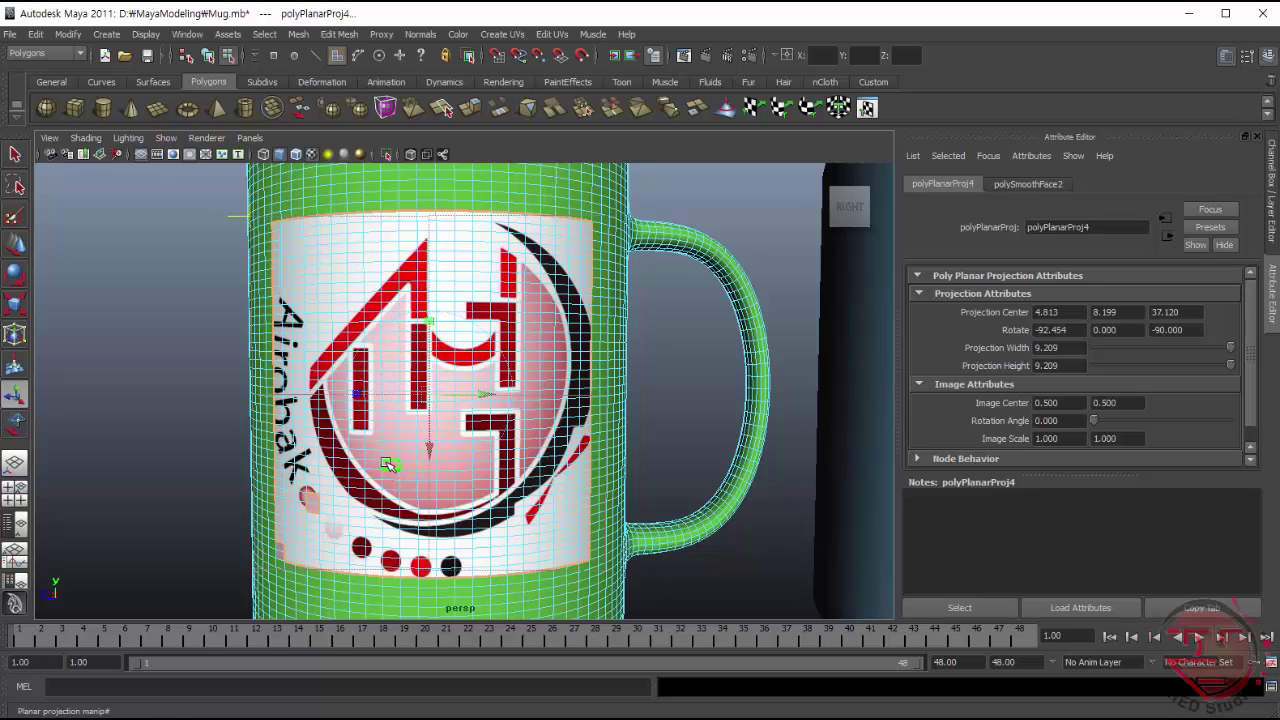
pyautogui.moveTo(388, 464); pyautogui.dragTo(386, 458)
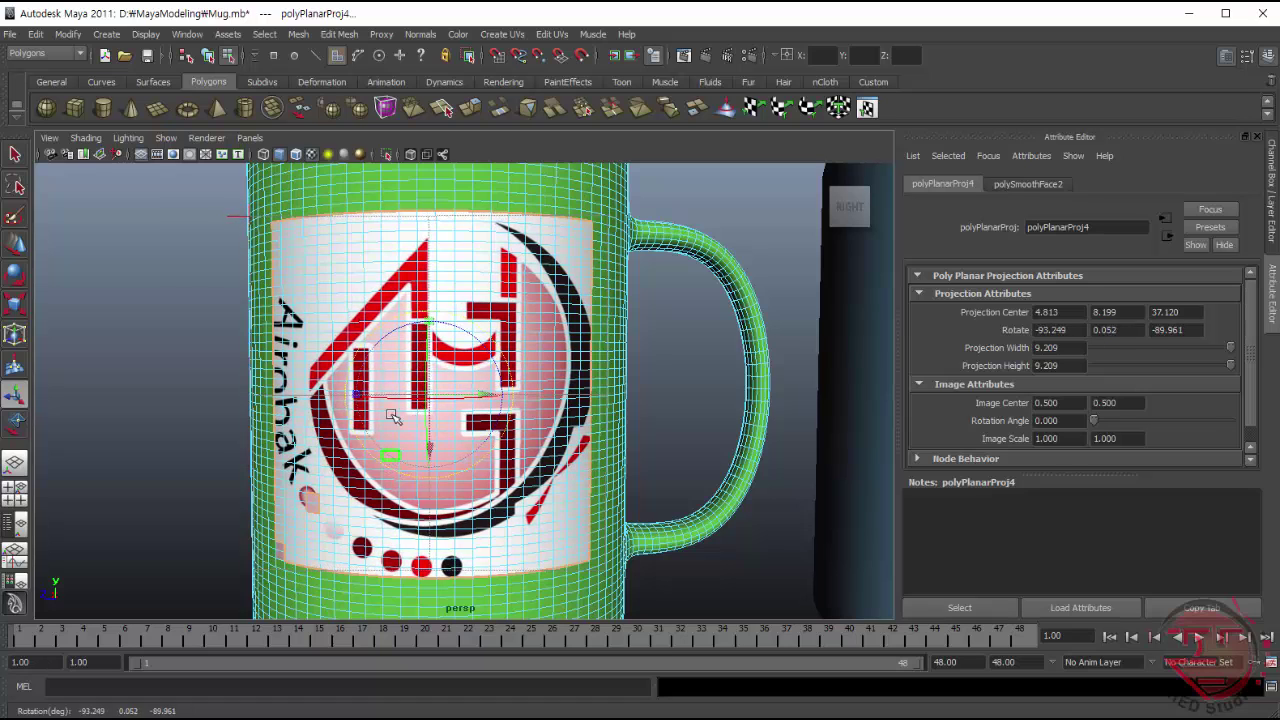
pyautogui.moveTo(392, 335)
pyautogui.mouseDown()
pyautogui.moveTo(363, 364)
pyautogui.moveTo(385, 421)
pyautogui.mouseUp()
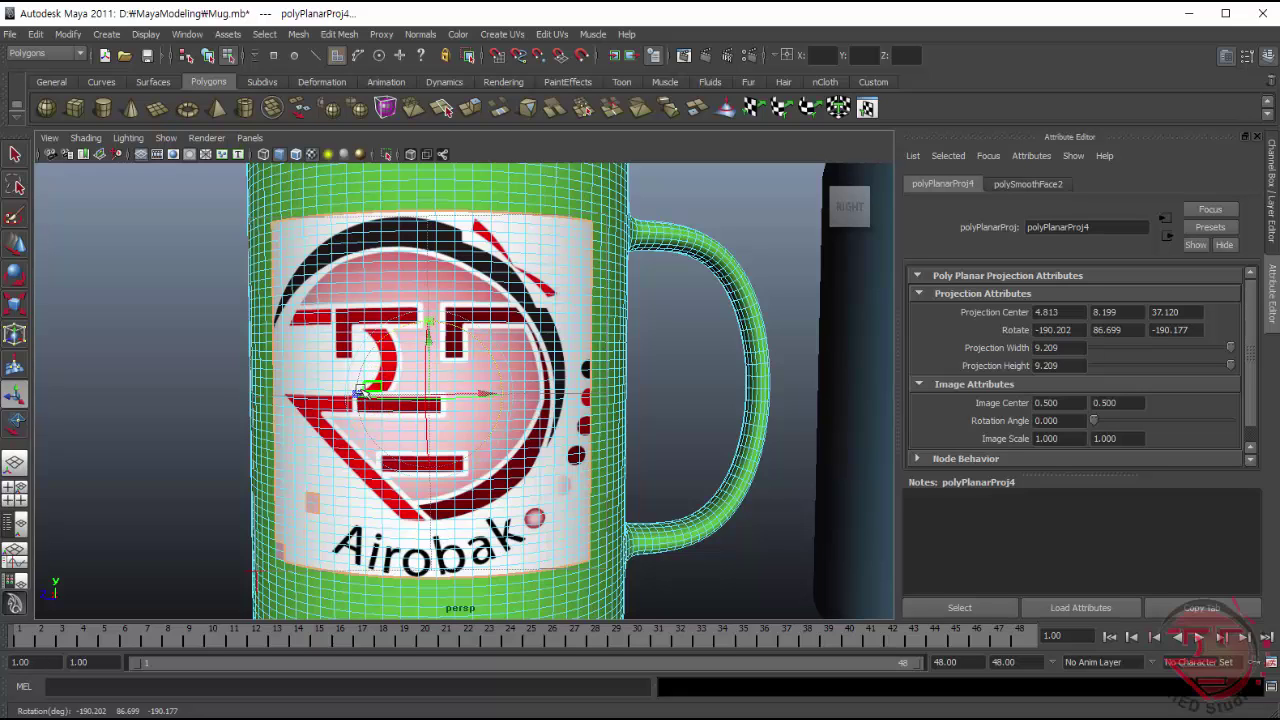
pyautogui.moveTo(355, 395); pyautogui.dragTo(359, 396)
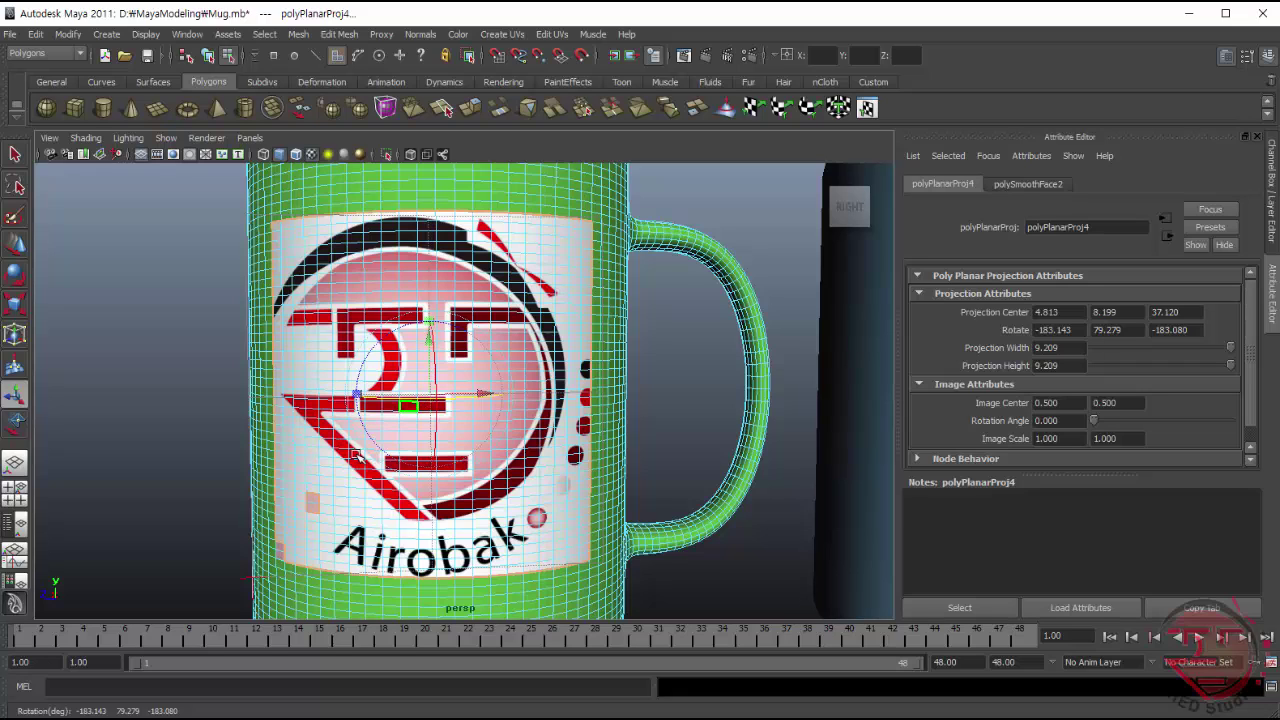
# - Scale the planar projection to about 9.286 width and height so one logo fills the label, then deselect
pyautogui.click(248, 578)
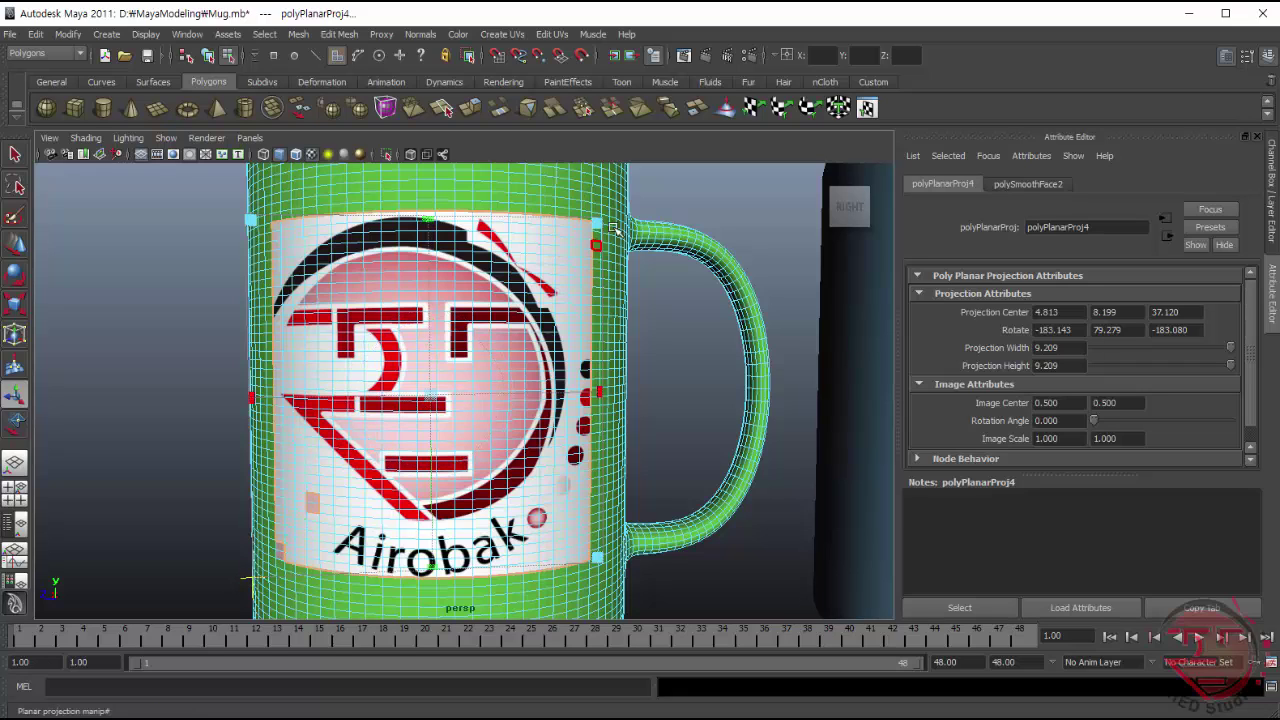
pyautogui.moveTo(600, 222); pyautogui.dragTo(595, 224)
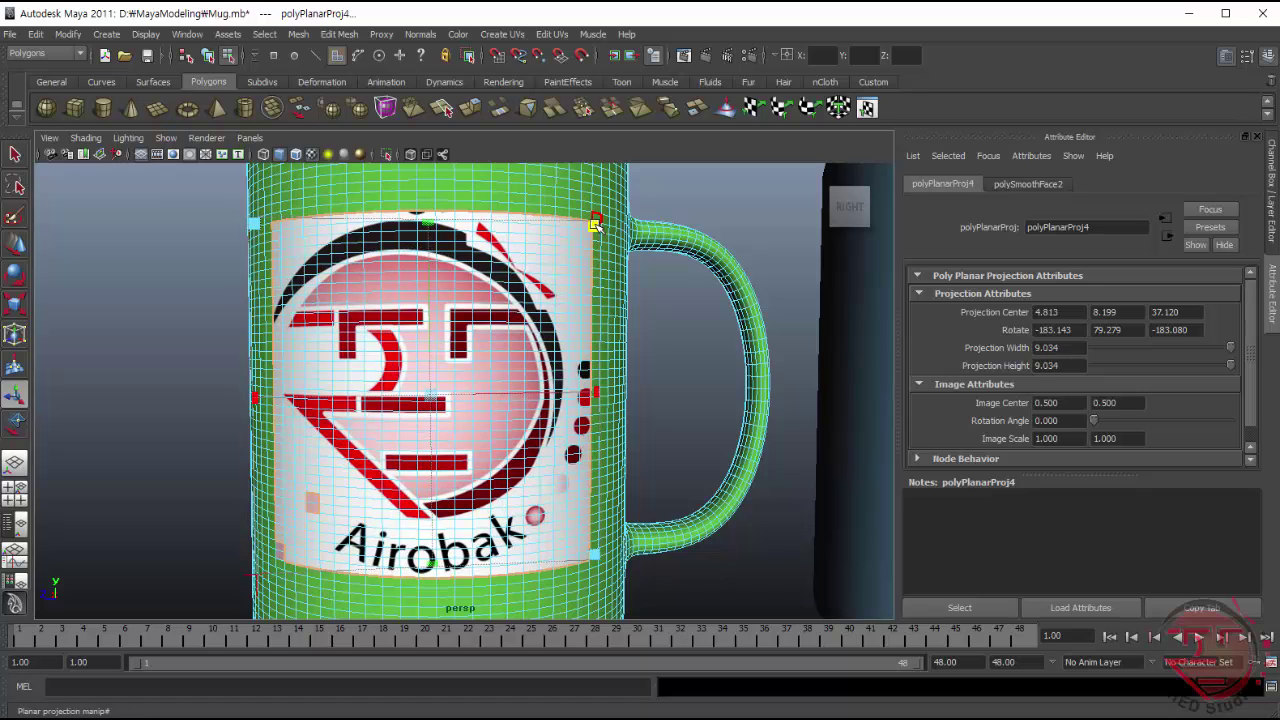
pyautogui.moveTo(595, 224); pyautogui.dragTo(523, 302)
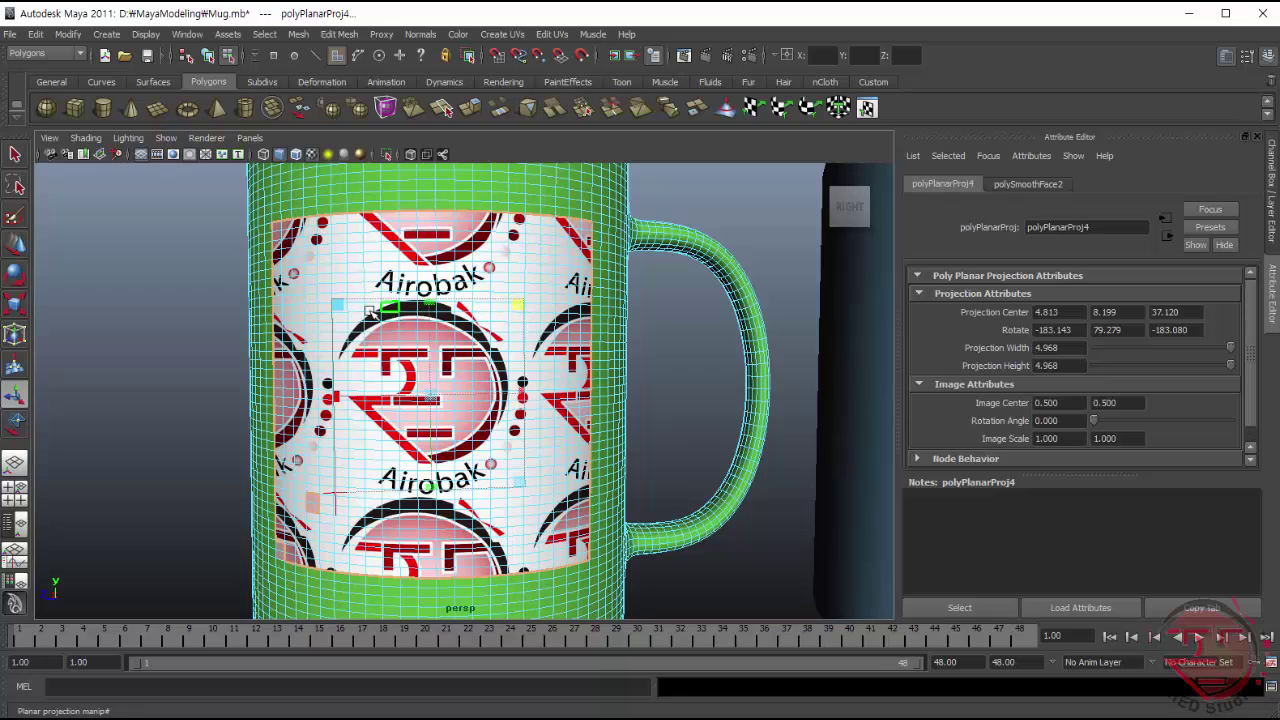
pyautogui.moveTo(339, 306)
pyautogui.mouseDown()
pyautogui.moveTo(278, 246)
pyautogui.moveTo(239, 230)
pyautogui.mouseUp()
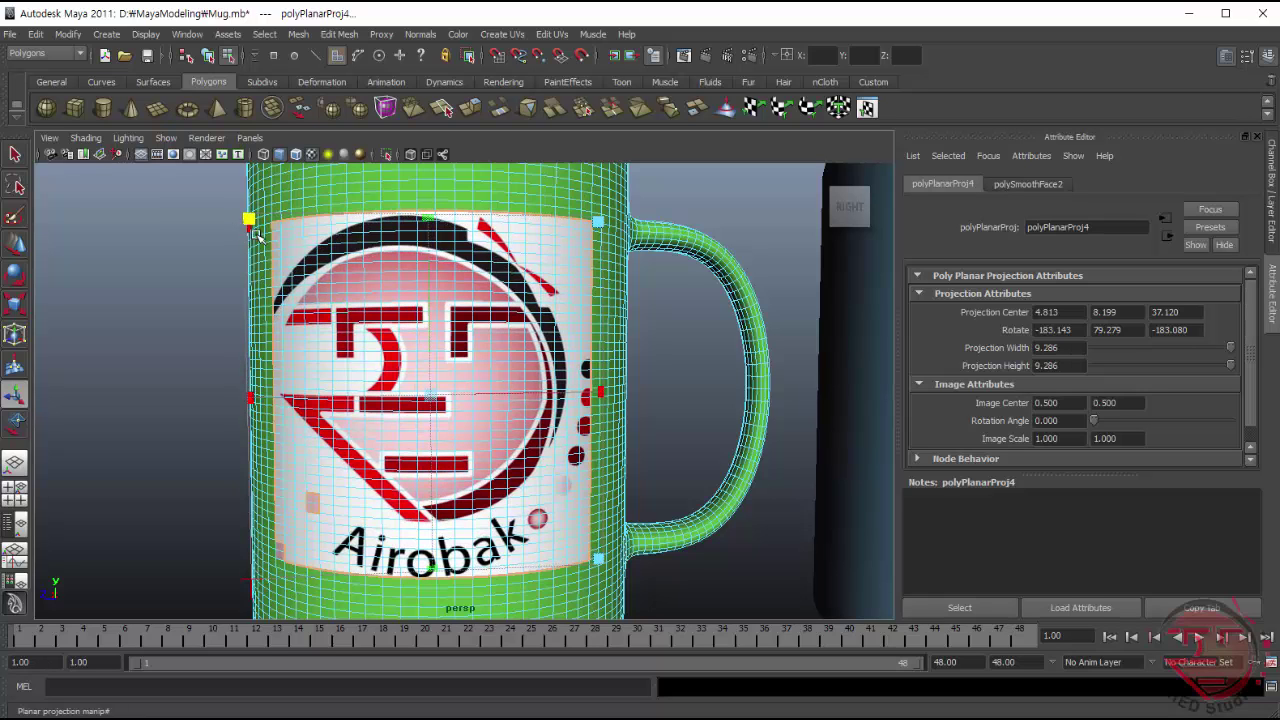
pyautogui.click(180, 455)
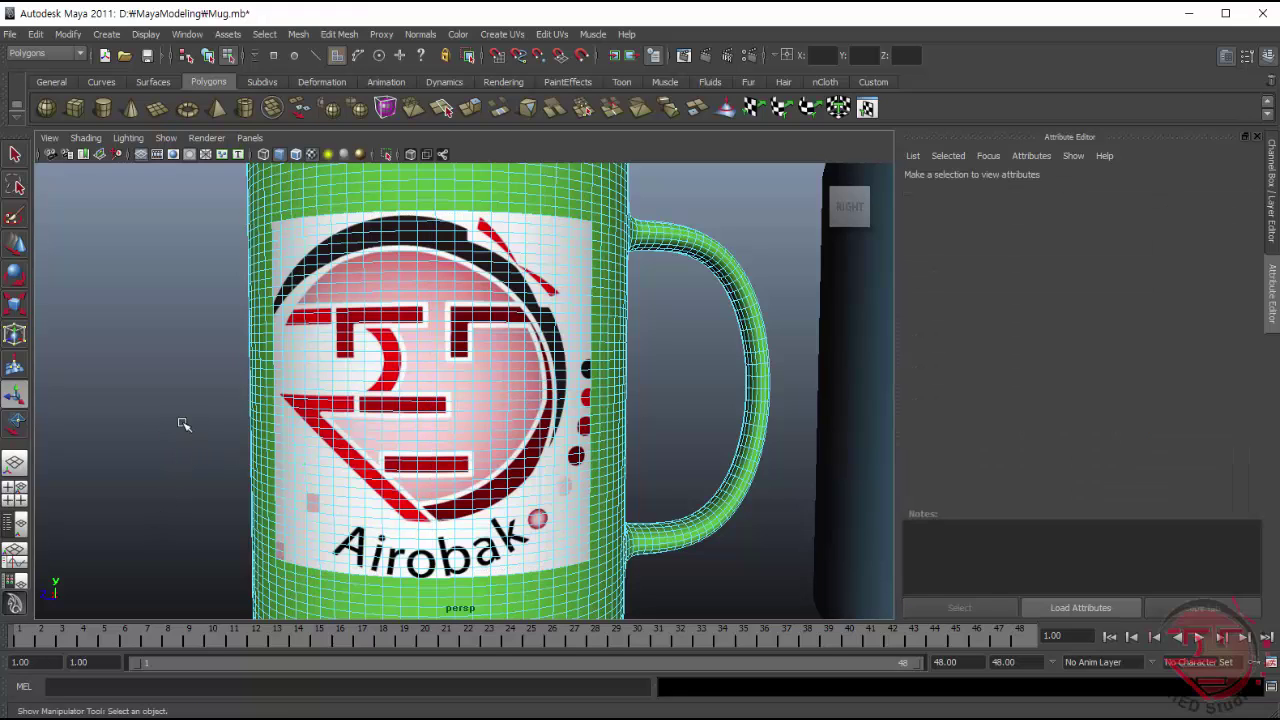
# - Turn off wireframe-on-shaded, frame all three mugs and orbit until they face the camera
pyautogui.moveTo(314, 356); pyautogui.dragTo(350, 338, button='right')
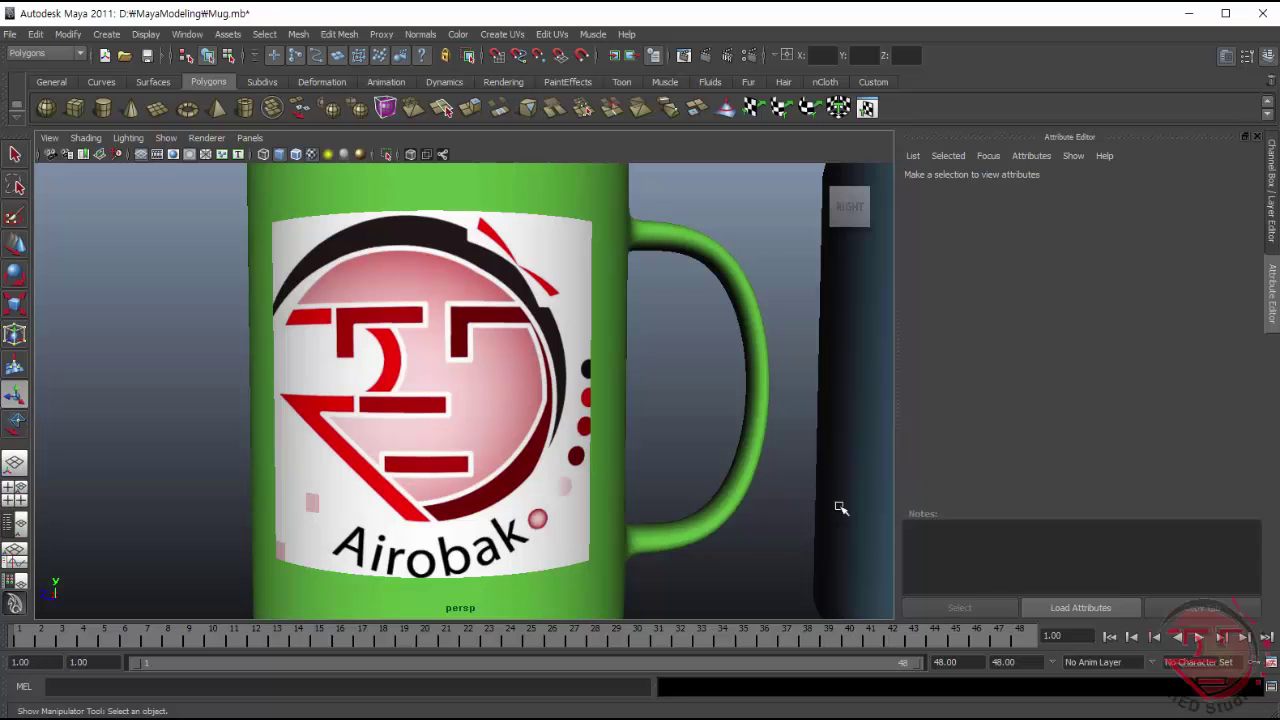
pyautogui.moveTo(813, 558)
pyautogui.keyDown('alt'); pyautogui.mouseDown()
pyautogui.moveTo(797, 531)
pyautogui.moveTo(705, 533)
pyautogui.moveTo(613, 508)
pyautogui.moveTo(666, 517)
pyautogui.mouseUp(); pyautogui.keyUp('alt')
pyautogui.press('a')
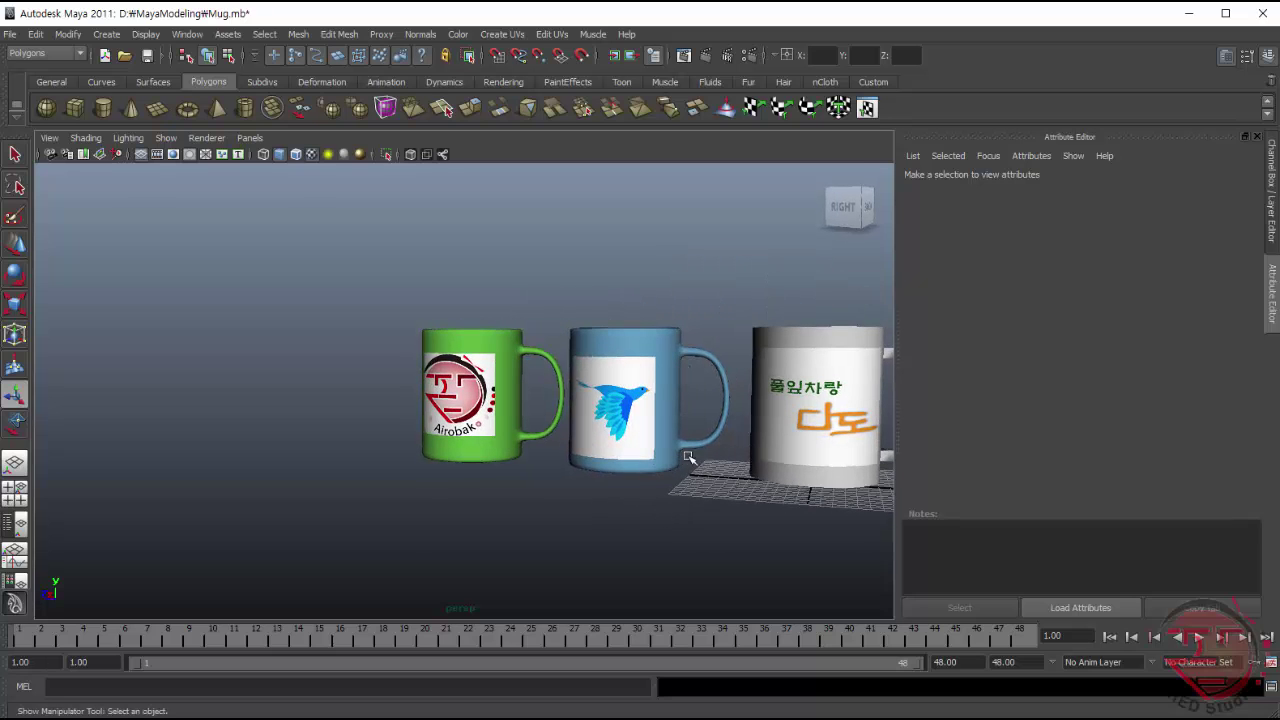
pyautogui.moveTo(740, 523)
pyautogui.keyDown('alt'); pyautogui.mouseDown()
pyautogui.moveTo(794, 523)
pyautogui.moveTo(774, 506)
pyautogui.moveTo(757, 523)
pyautogui.moveTo(800, 505)
pyautogui.mouseUp(); pyautogui.keyUp('alt')
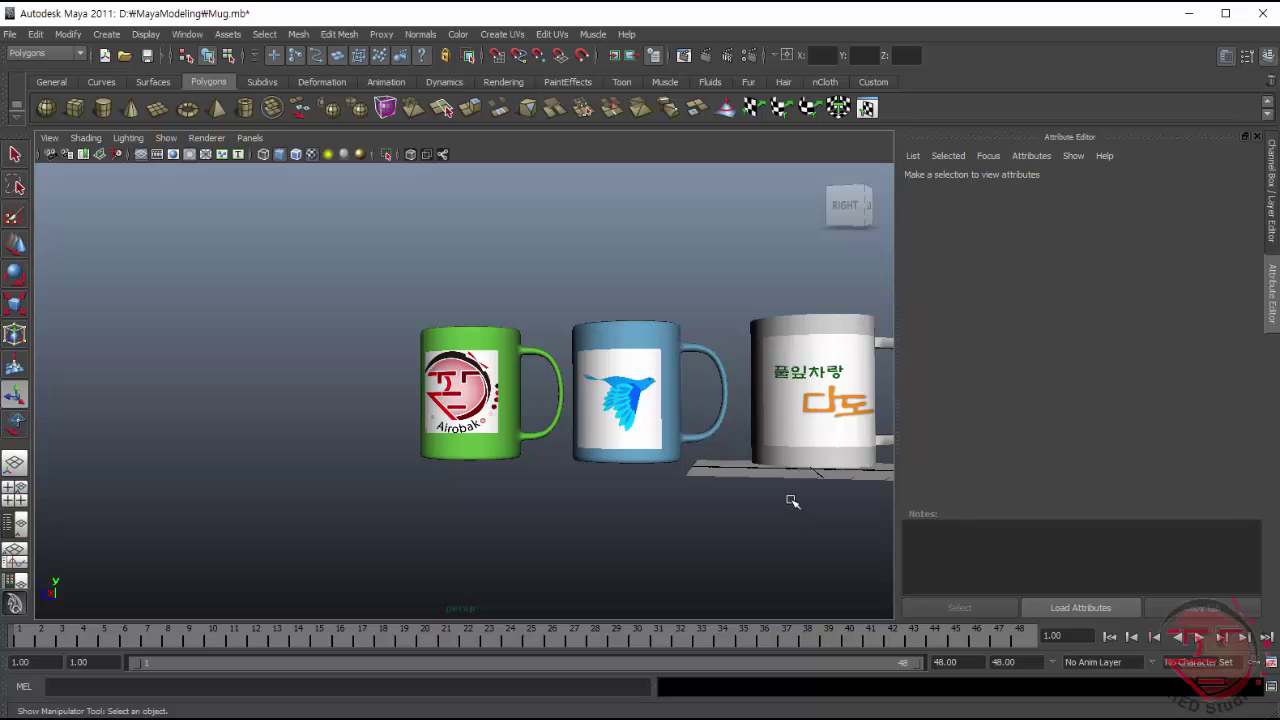
pyautogui.moveTo(792, 463)
pyautogui.keyDown('alt'); pyautogui.mouseDown(button='middle')
pyautogui.moveTo(766, 486)
pyautogui.moveTo(594, 480)
pyautogui.moveTo(603, 509)
pyautogui.moveTo(627, 463)
pyautogui.mouseUp(button='middle'); pyautogui.keyUp('alt')
pyautogui.moveTo(692, 502)
pyautogui.keyDown('alt'); pyautogui.mouseDown()
pyautogui.moveTo(754, 517)
pyautogui.moveTo(737, 506)
pyautogui.moveTo(738, 482)
pyautogui.mouseUp(); pyautogui.keyUp('alt')
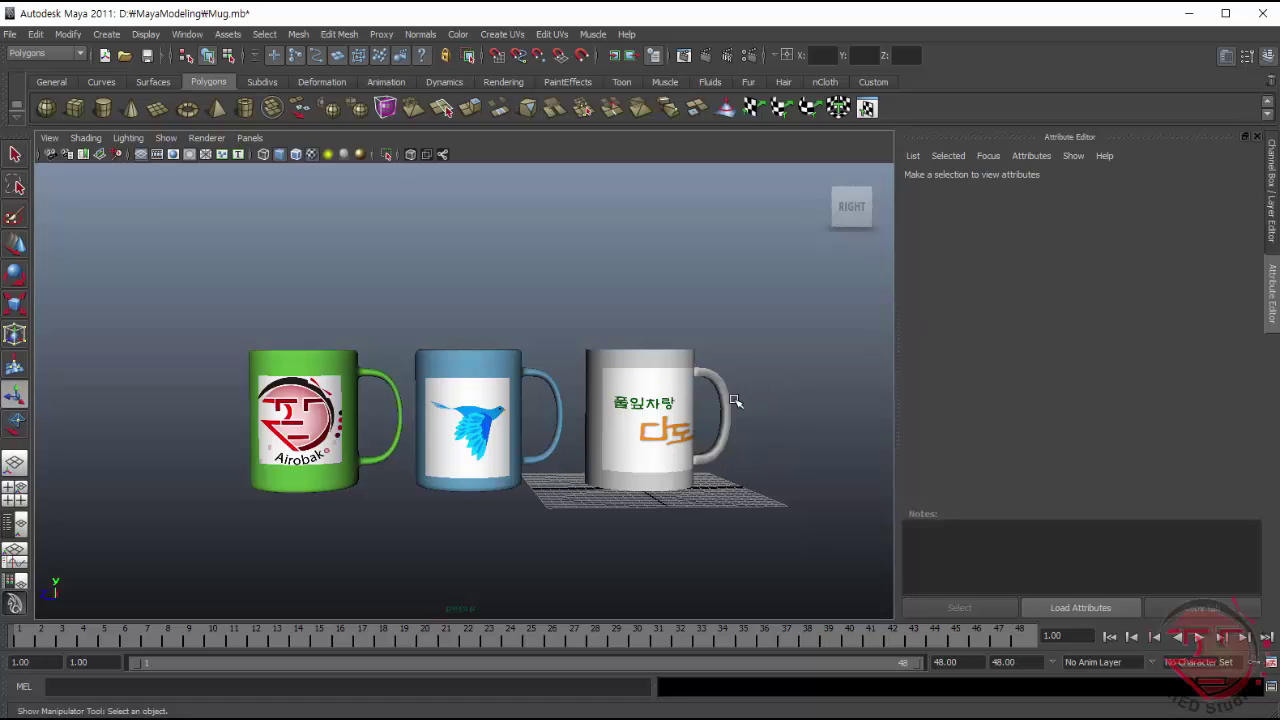
# - Turn the white Korean-text mug toward the front, then render the current frame
pyautogui.click(703, 407)
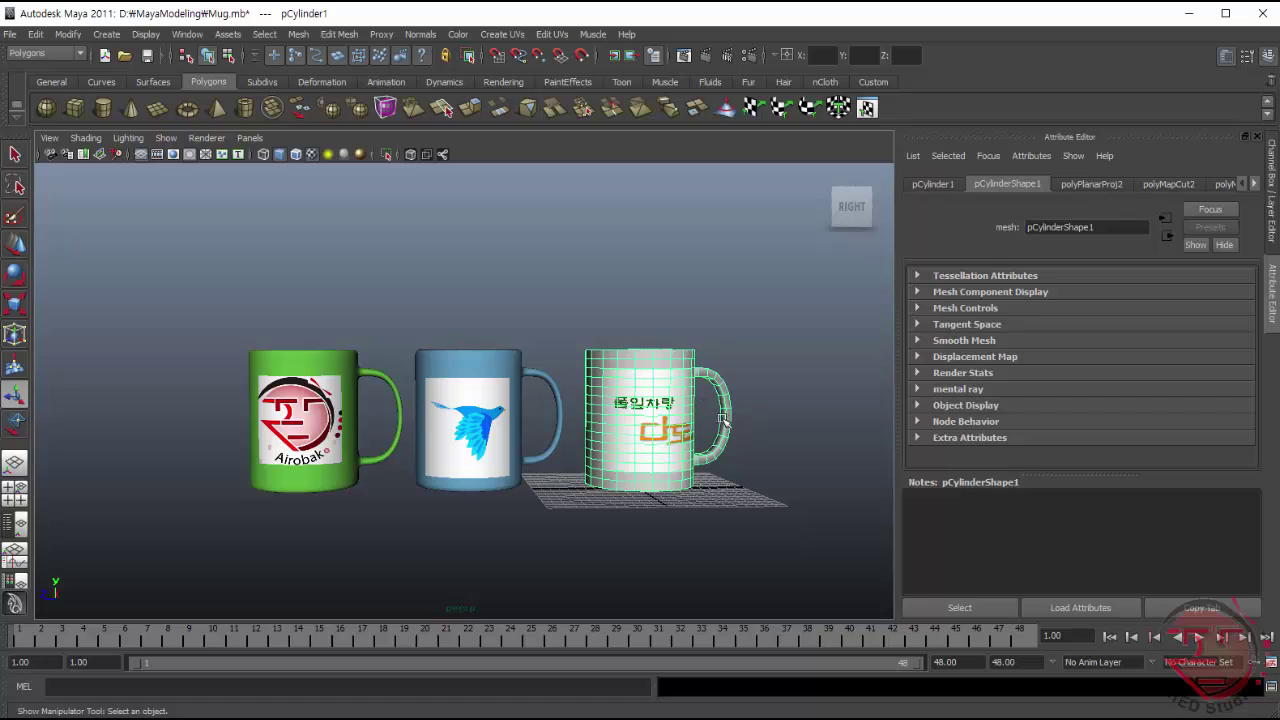
pyautogui.click(15, 274)
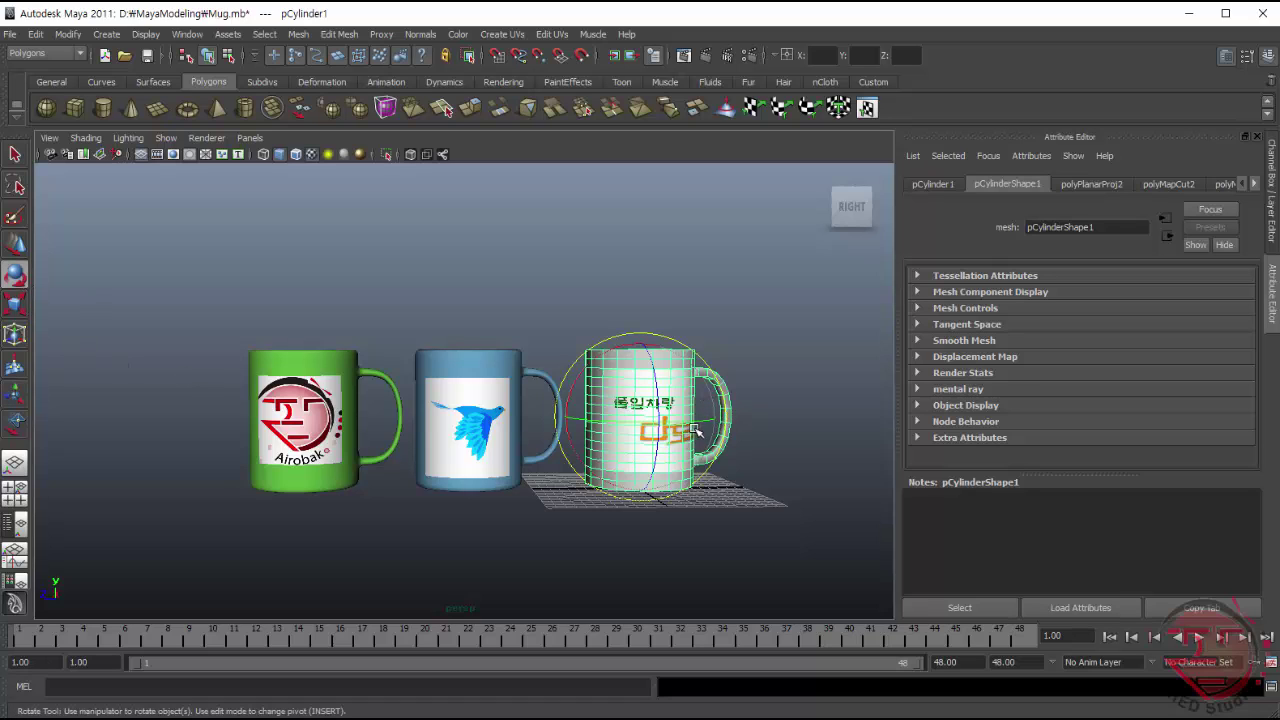
pyautogui.moveTo(703, 427); pyautogui.dragTo(681, 423)
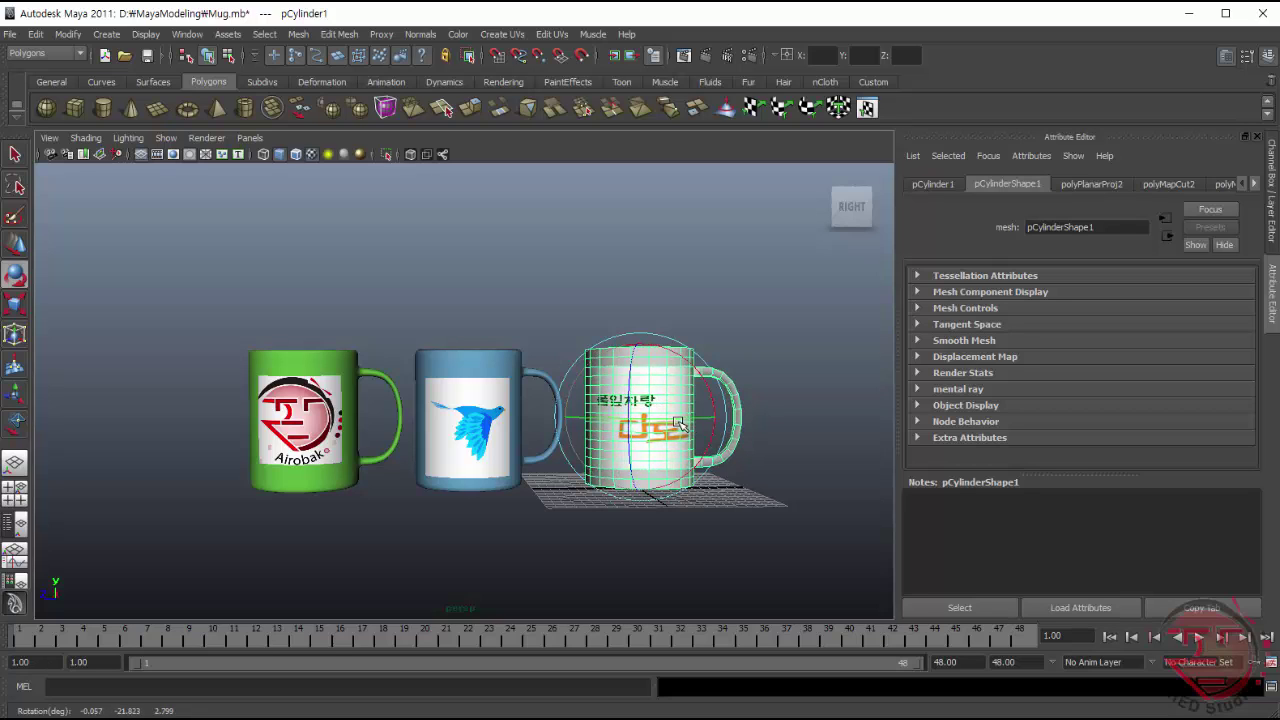
pyautogui.moveTo(682, 424); pyautogui.dragTo(682, 423)
pyautogui.click(775, 420)
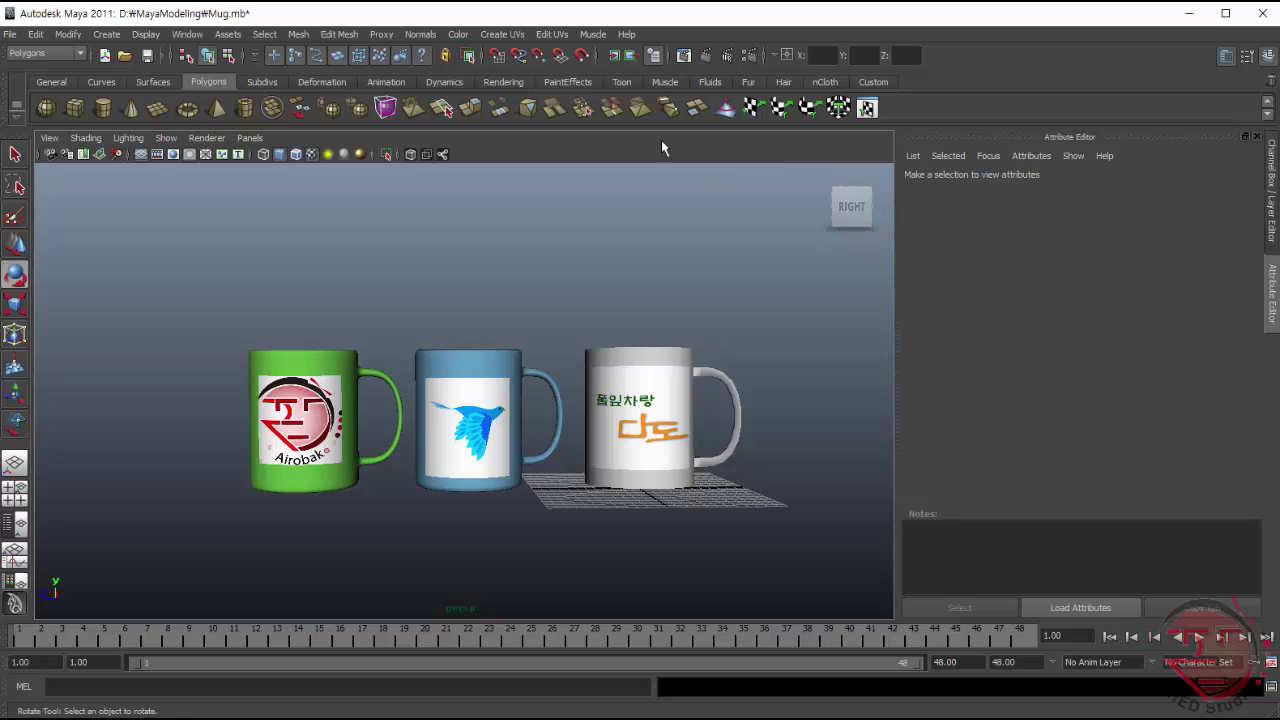
pyautogui.click(728, 56)
# - Take a snapshot and re-render the mugs in Render View, then close it
pyautogui.click(220, 194)
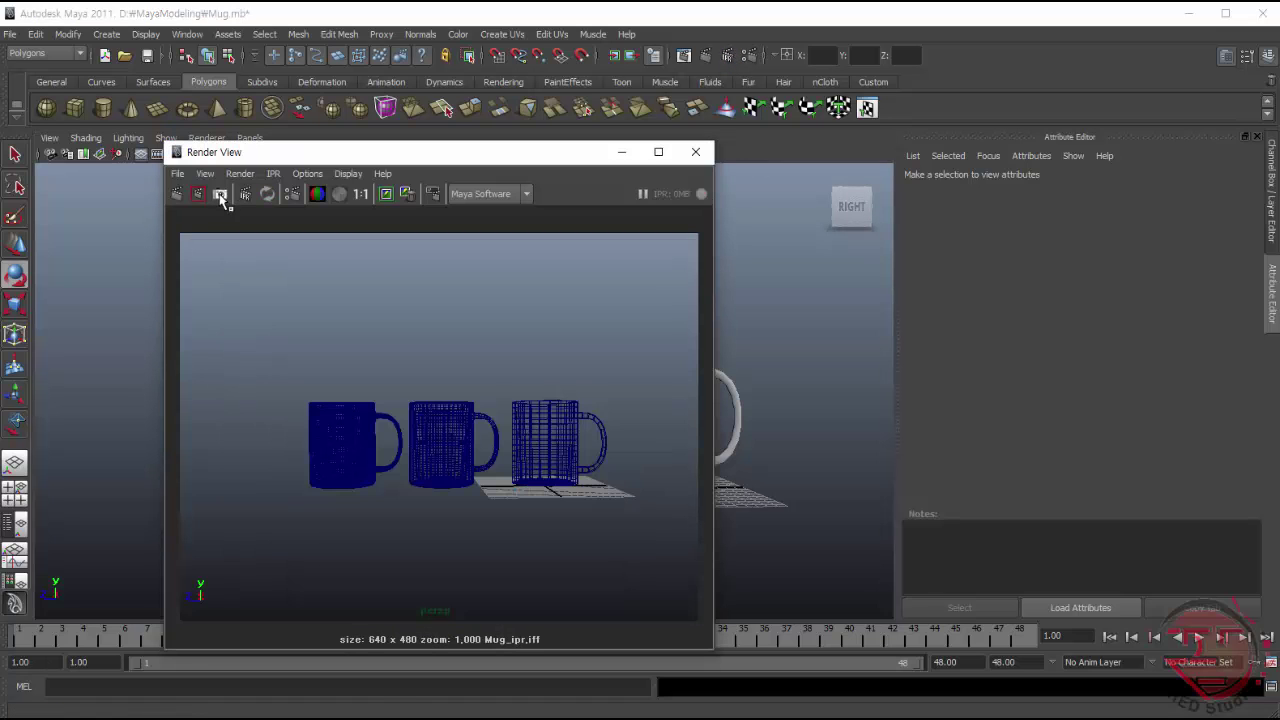
pyautogui.click(198, 194)
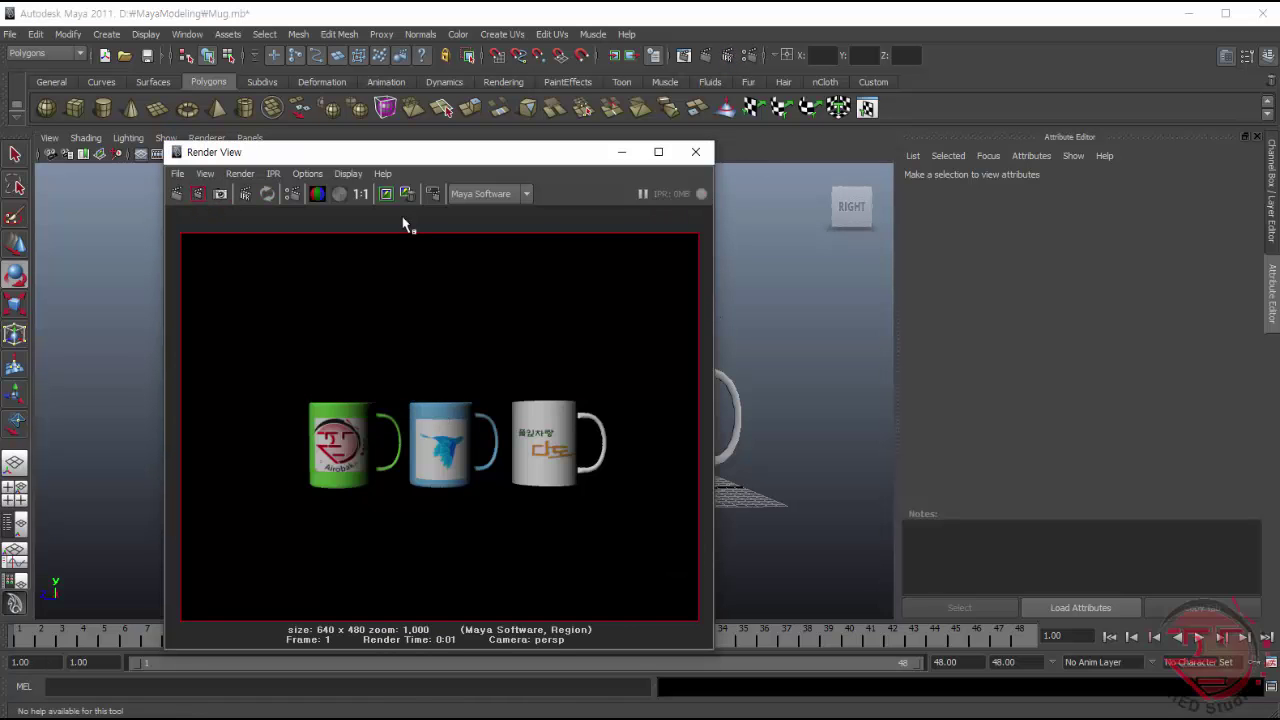
pyautogui.click(177, 194)
pyautogui.click(695, 152)
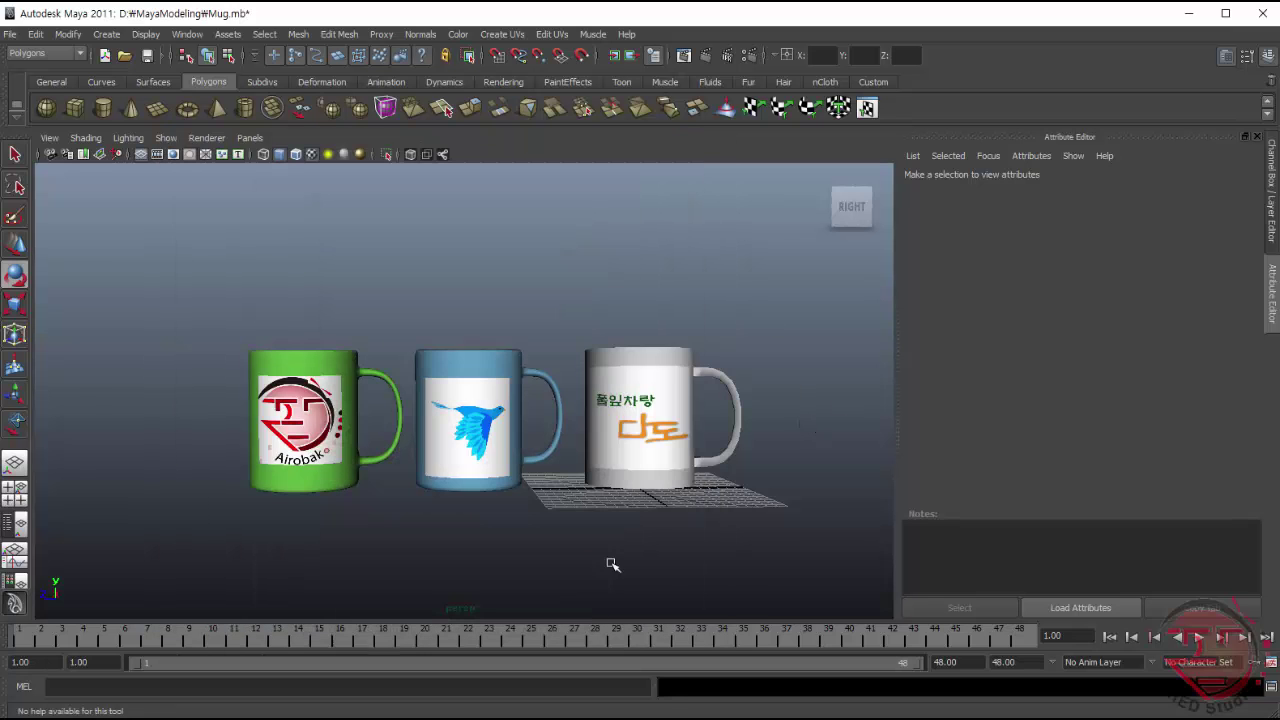
# - Orbit and pan the camera around the mugs and test-render the new view
pyautogui.keyDown('alt'); pyautogui.moveTo(710, 507); pyautogui.dragTo(729, 540); pyautogui.keyUp('alt')
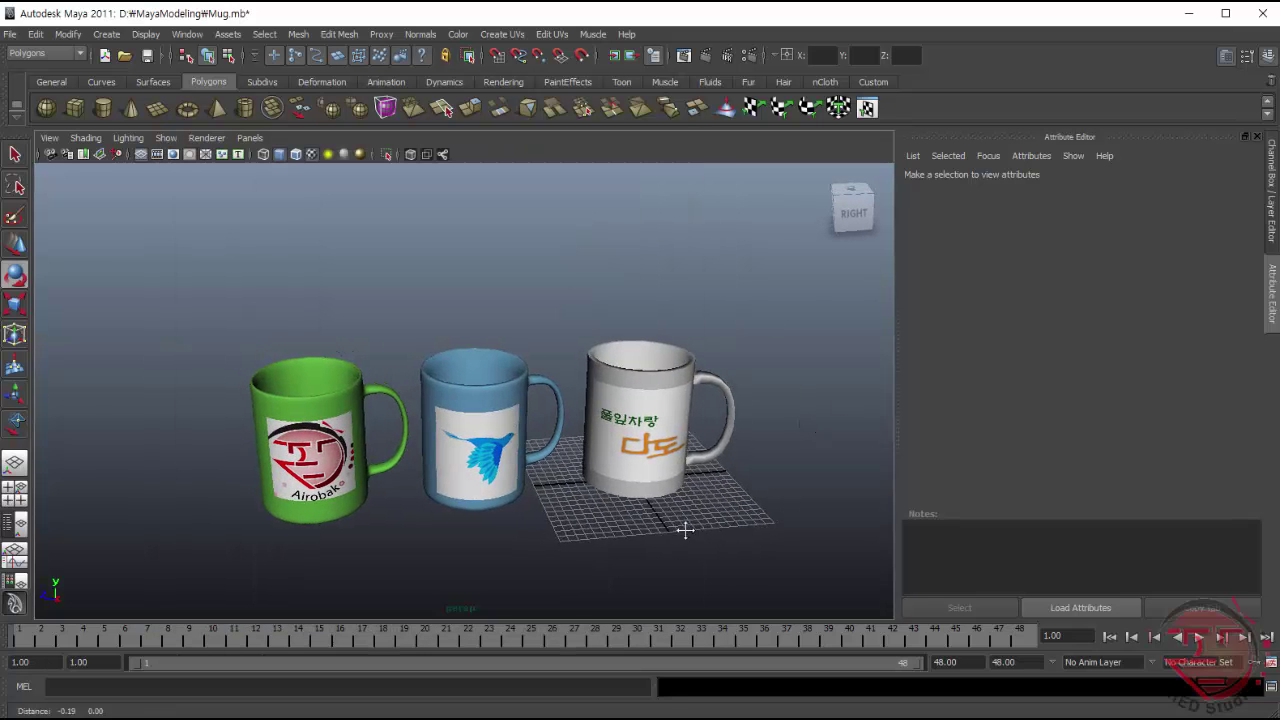
pyautogui.keyDown('alt'); pyautogui.moveTo(686, 529); pyautogui.dragTo(619, 434, button='middle'); pyautogui.keyUp('alt')
pyautogui.moveTo(619, 434)
pyautogui.keyDown('alt'); pyautogui.mouseDown()
pyautogui.moveTo(680, 509)
pyautogui.moveTo(666, 491)
pyautogui.mouseUp(); pyautogui.keyUp('alt')
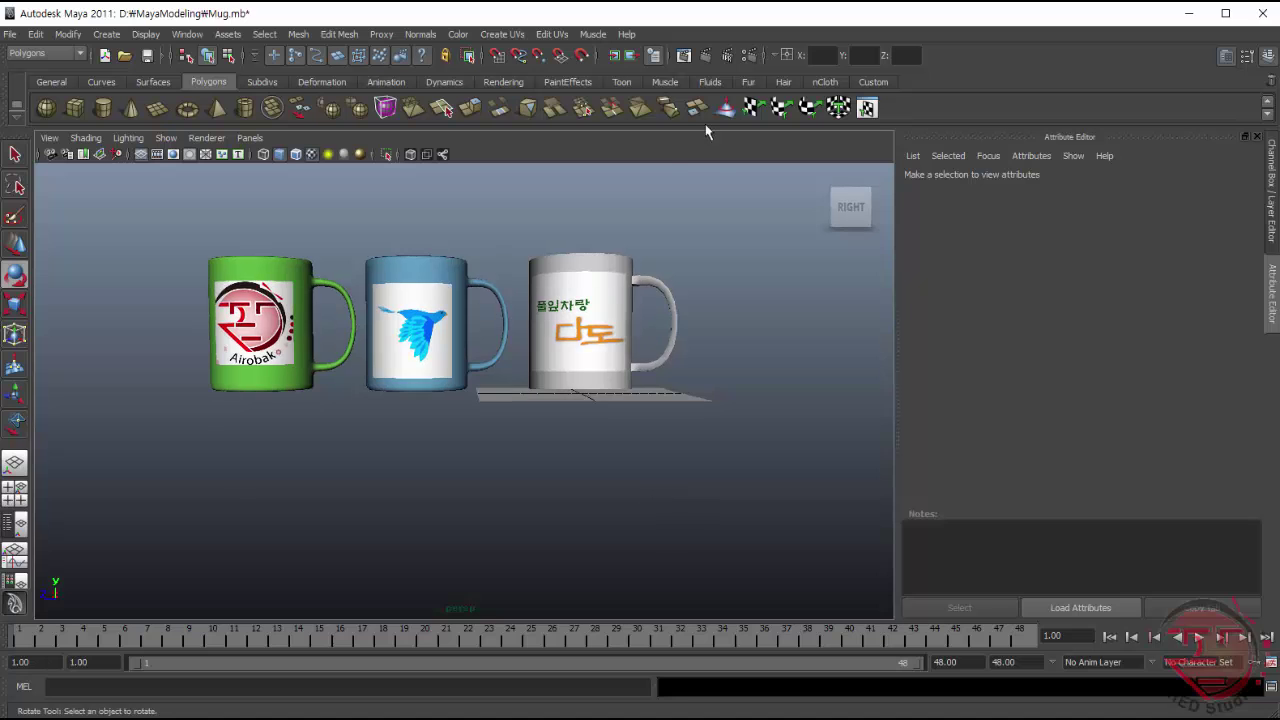
pyautogui.click(712, 52)
pyautogui.click(677, 127)
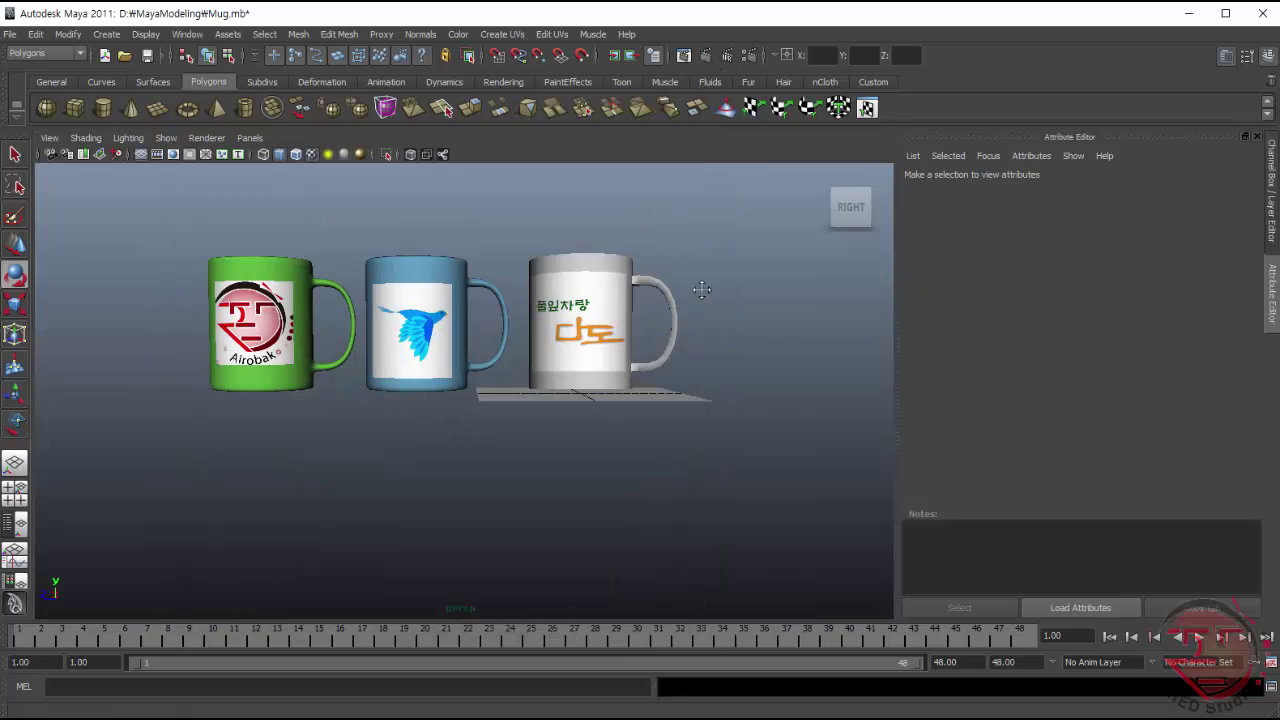
# - Zoom the camera in closer on the three mugs, briefly selecting the blue bird mug
pyautogui.press('e')
pyautogui.moveTo(780, 214)
pyautogui.keyDown('alt'); pyautogui.mouseDown()
pyautogui.moveTo(749, 263)
pyautogui.moveTo(703, 274)
pyautogui.moveTo(743, 286)
pyautogui.moveTo(588, 309)
pyautogui.mouseUp(); pyautogui.keyUp('alt')
pyautogui.scroll(3, 749, 263)
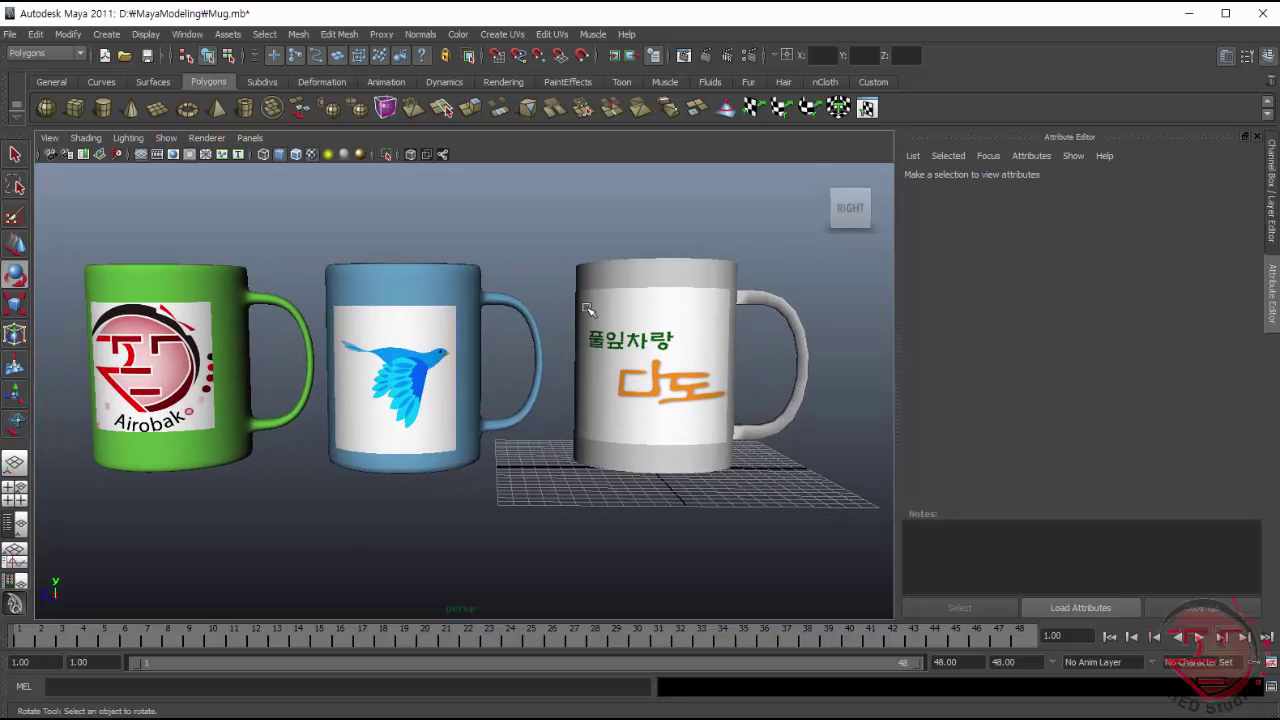
pyautogui.click(440, 378)
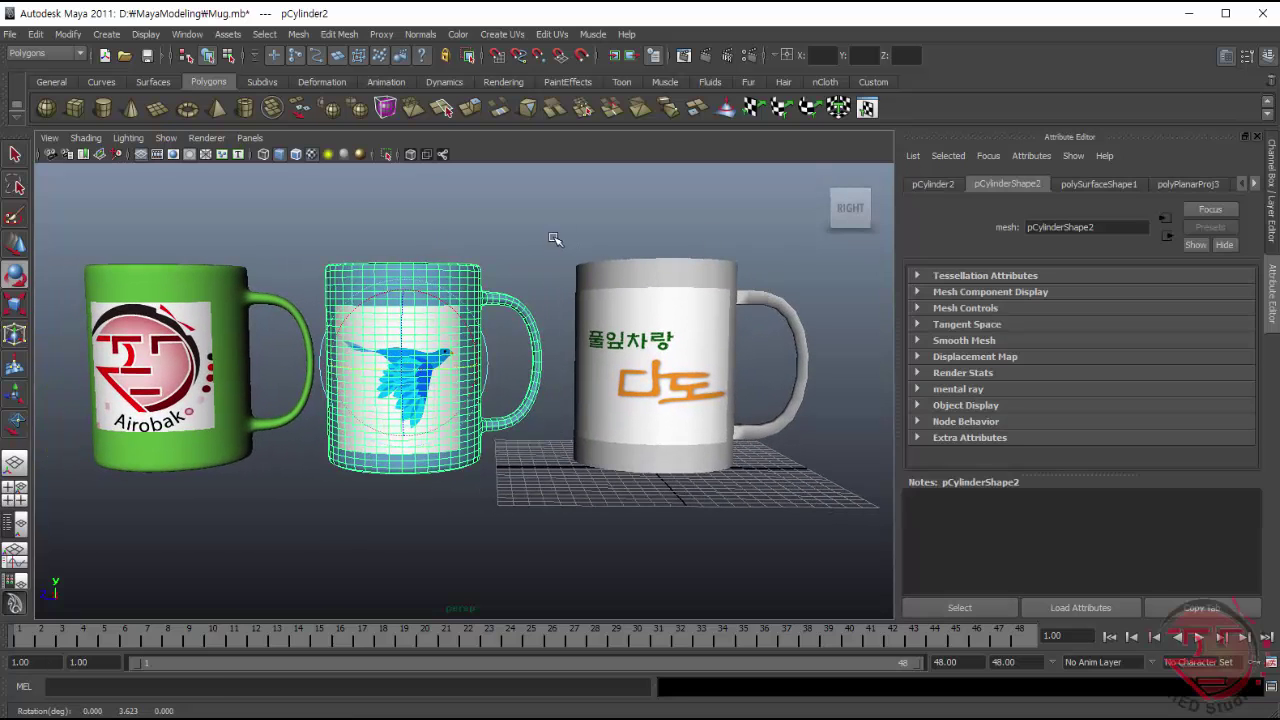
pyautogui.press('q')
pyautogui.click(595, 217)
# - Render a fresh image of the three mugs with Maya Software in Render View
pyautogui.click(728, 58)
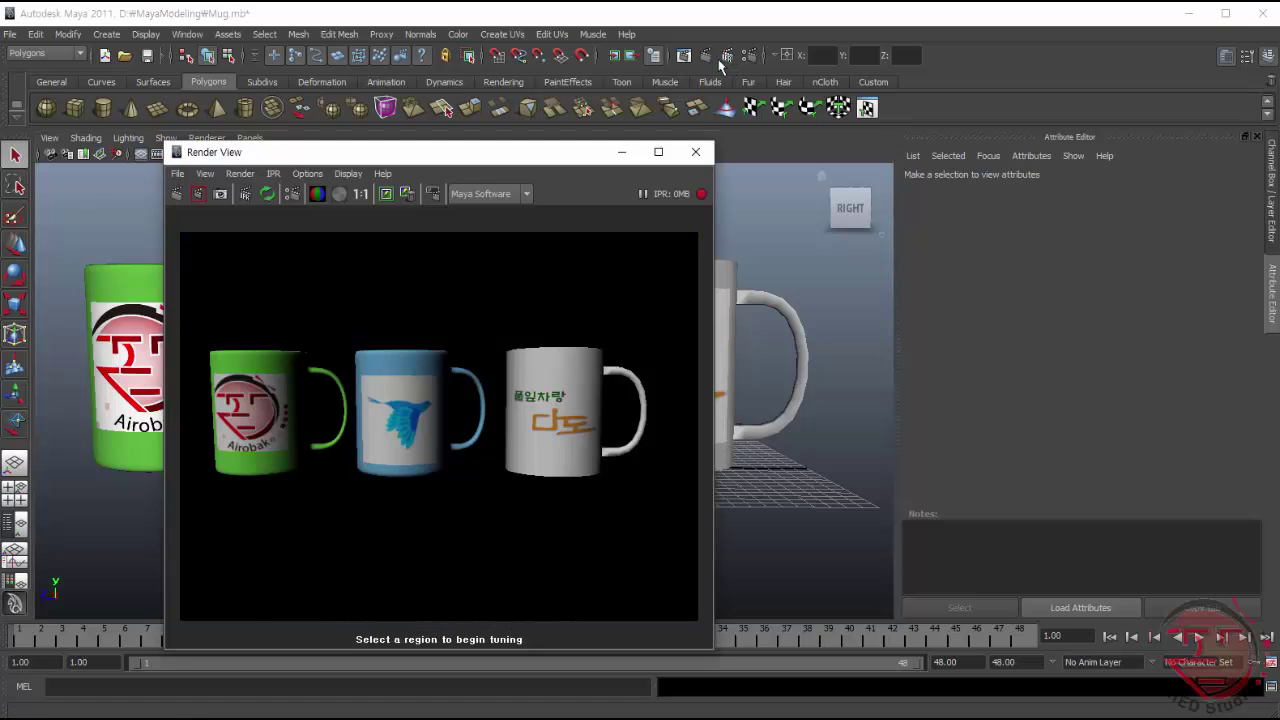
pyautogui.click(221, 196)
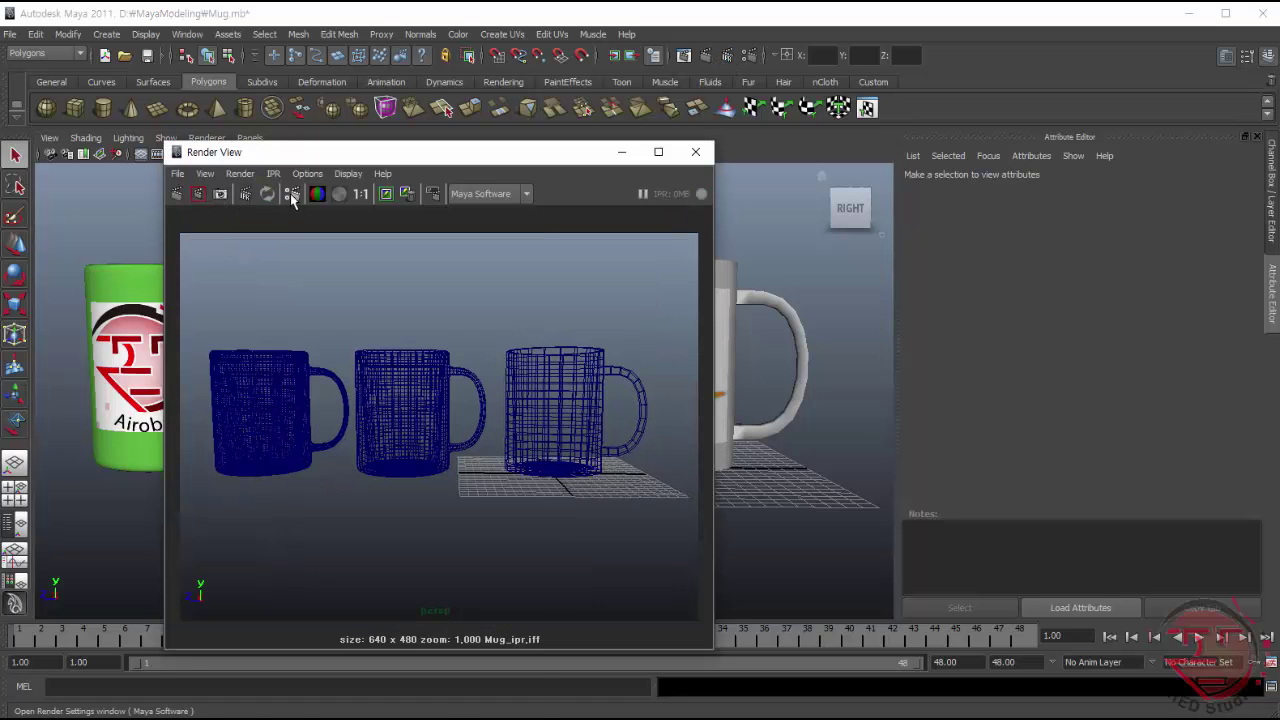
pyautogui.click(705, 57)
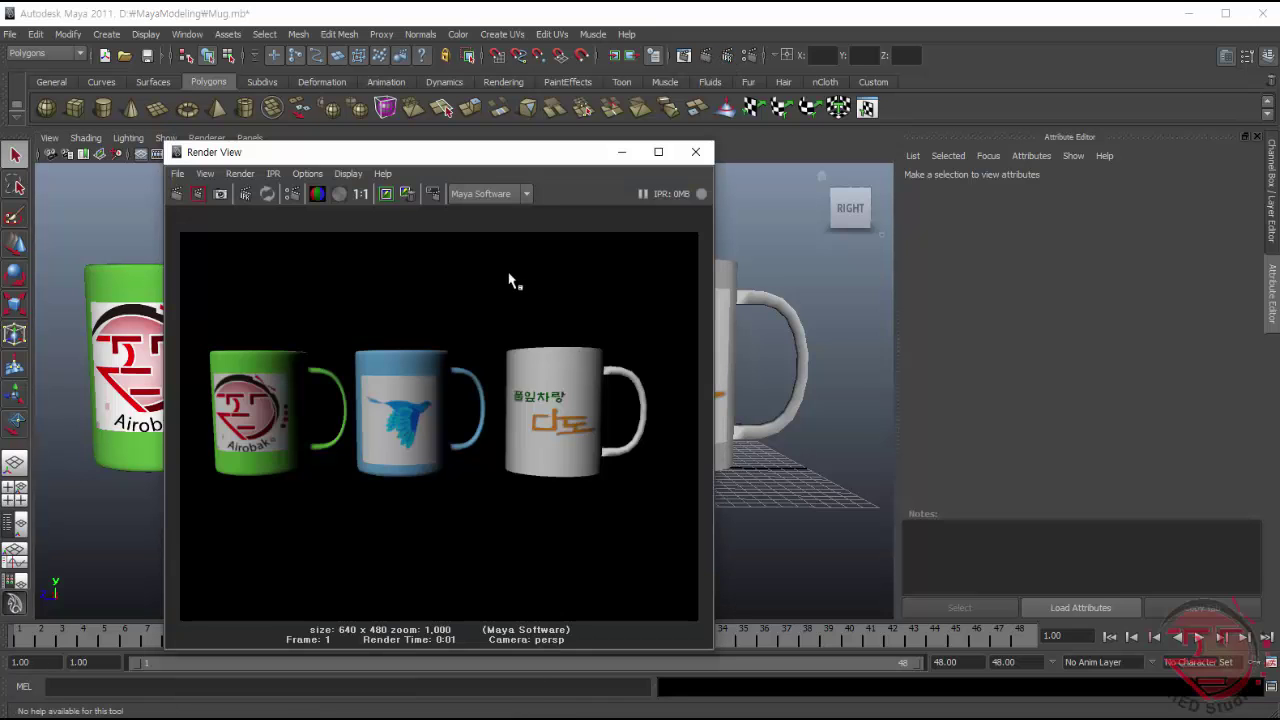
pyautogui.click(526, 193)
pyautogui.click(472, 208)
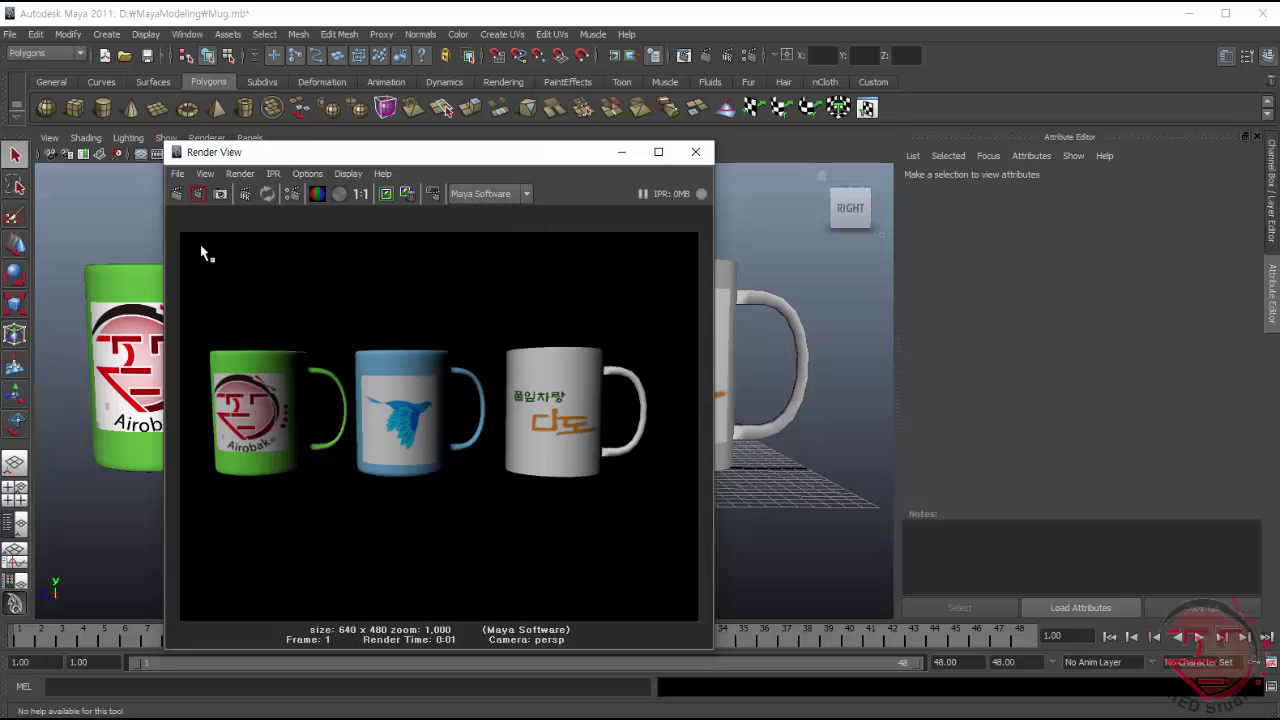
pyautogui.click(695, 151)
pyautogui.click(708, 56)
pyautogui.click(177, 173)
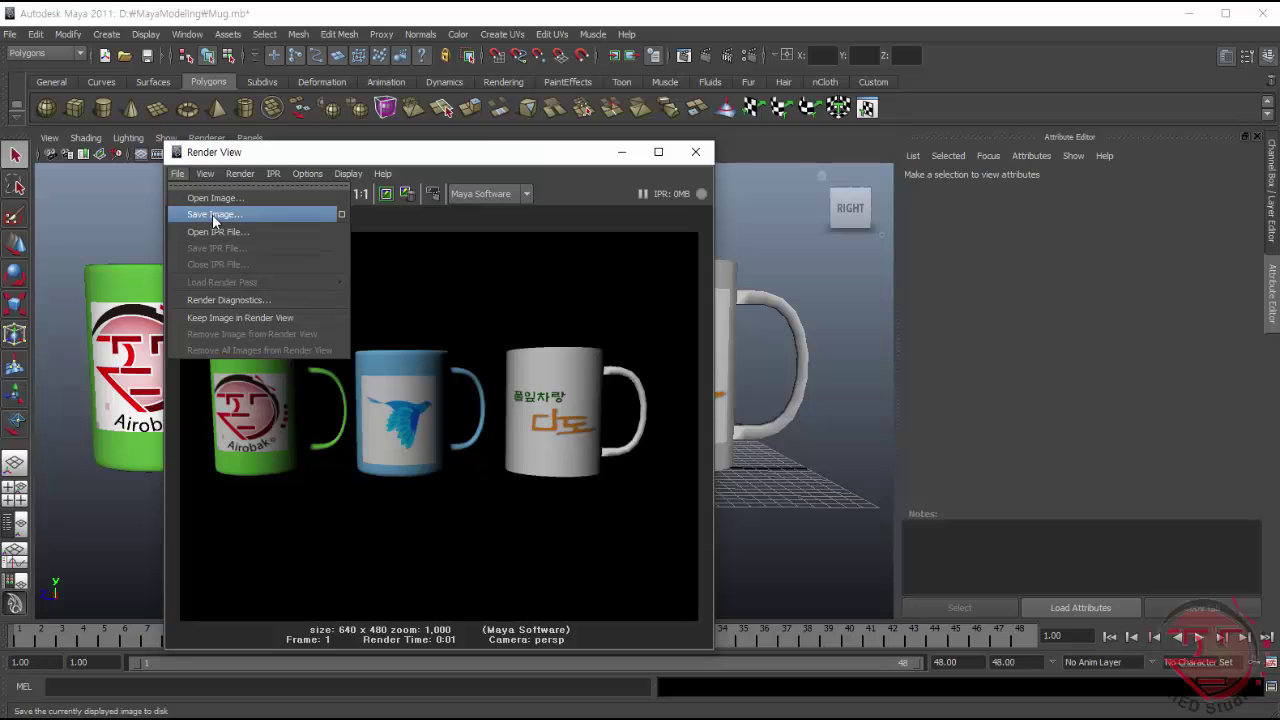
# - Review the Save Image options, leaving the save mode at raw image
pyautogui.click(341, 214)
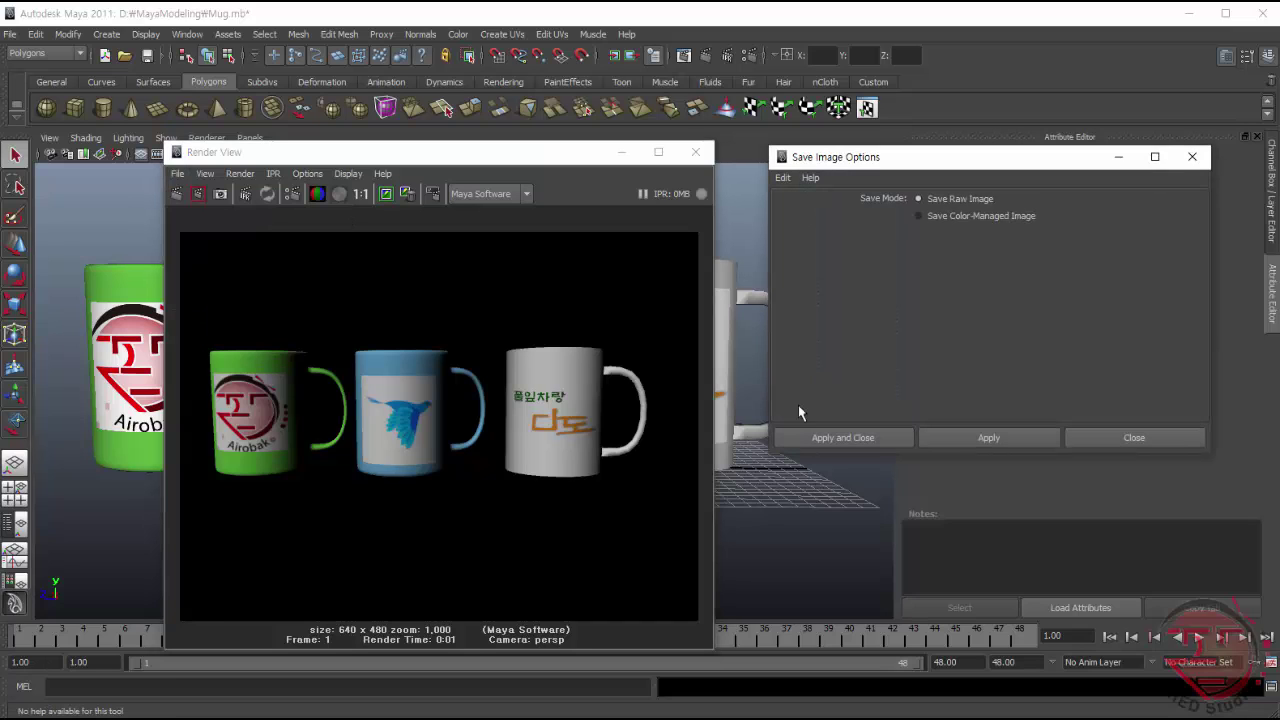
pyautogui.click(919, 216)
pyautogui.click(919, 198)
pyautogui.click(1113, 437)
# - Save the render as JPEG Mug_Color in D:\각종이미지 and close Render View
pyautogui.click(177, 173)
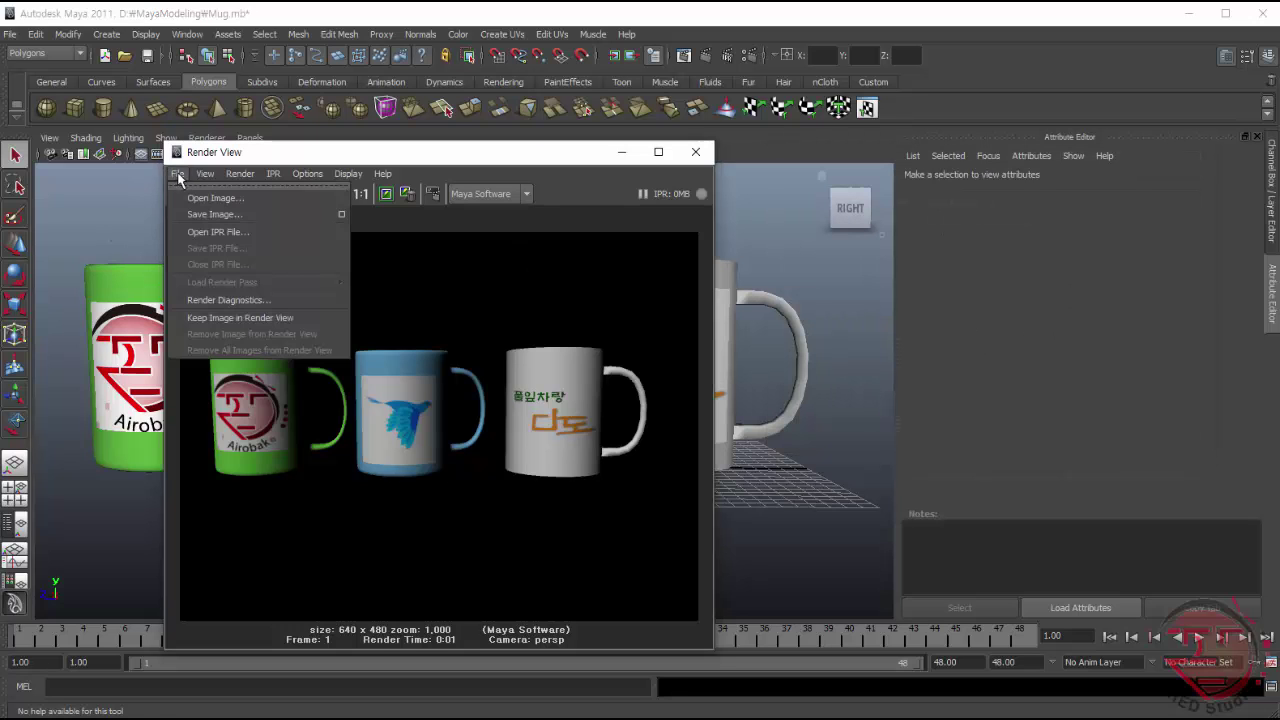
pyautogui.click(193, 212)
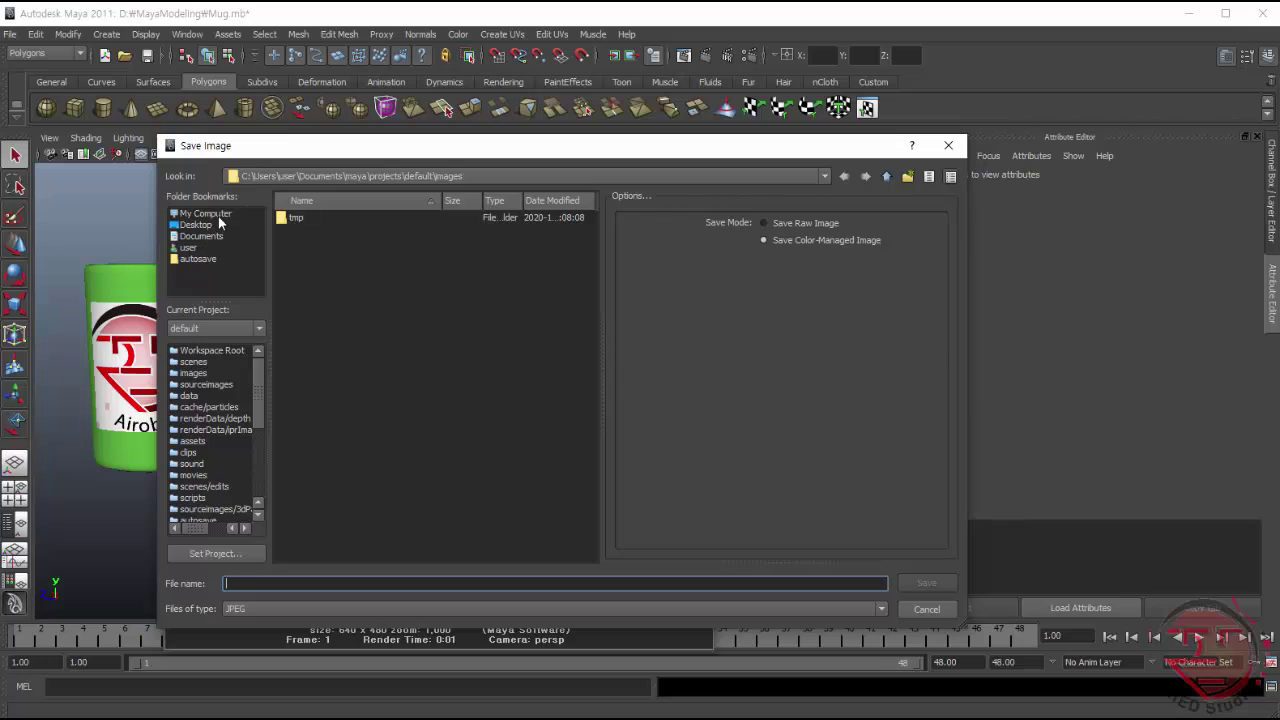
pyautogui.click(220, 217)
pyautogui.doubleClick(289, 232)
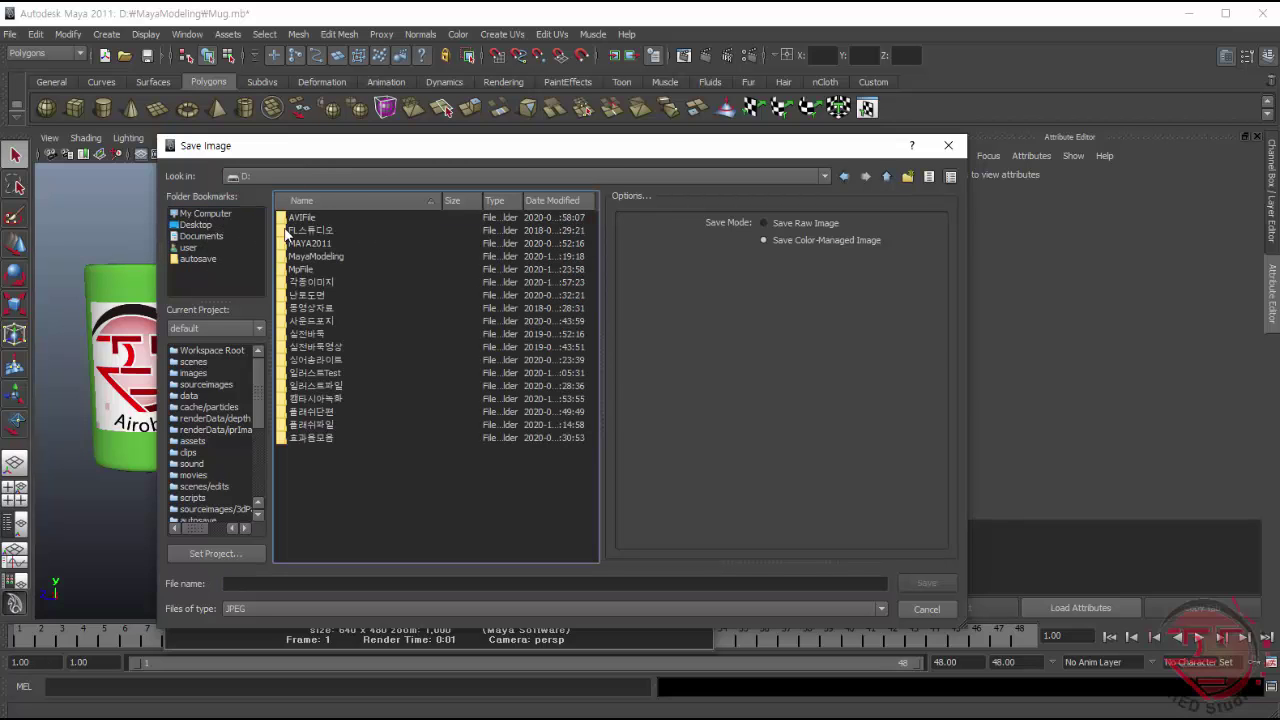
pyautogui.doubleClick(283, 283)
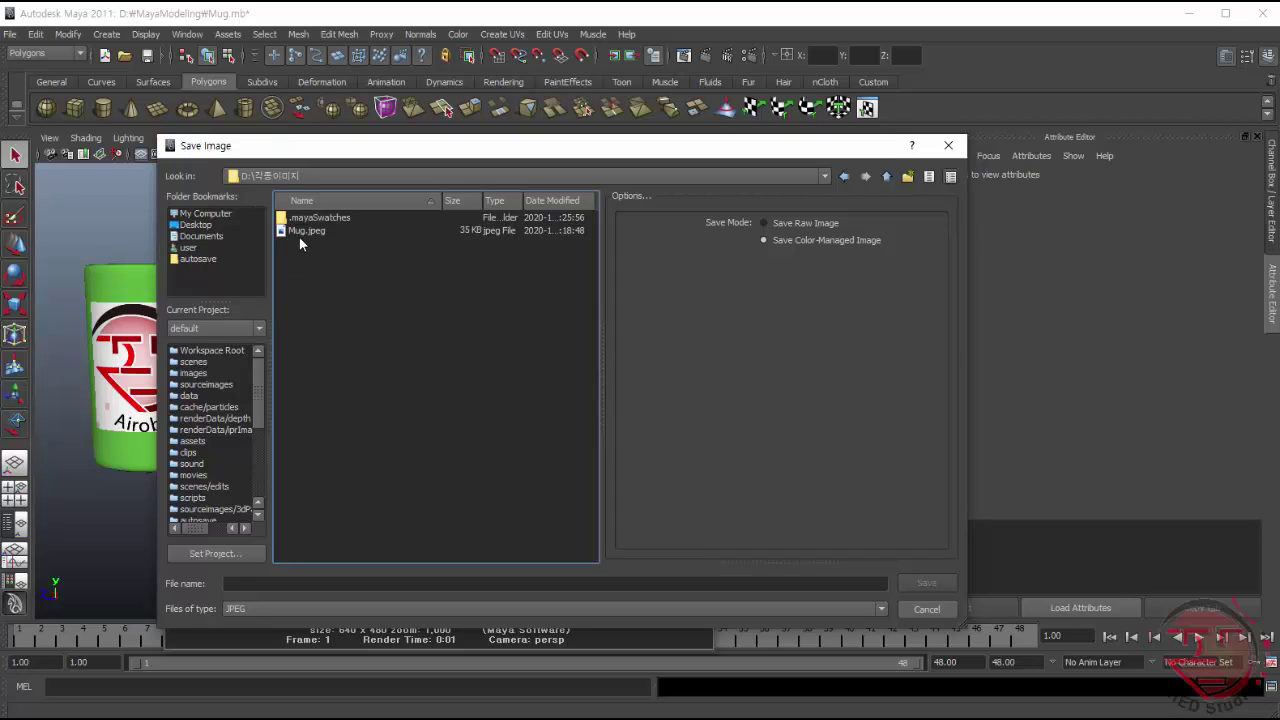
pyautogui.click(363, 582)
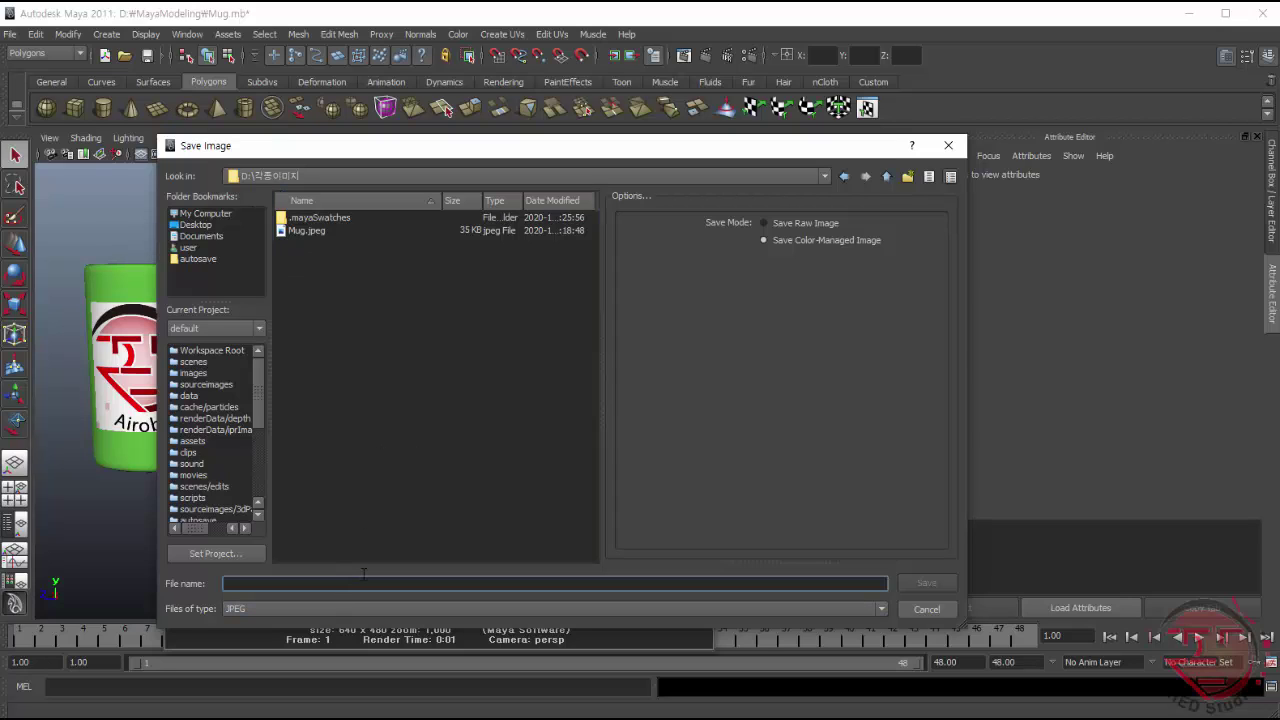
pyautogui.write('Mug')
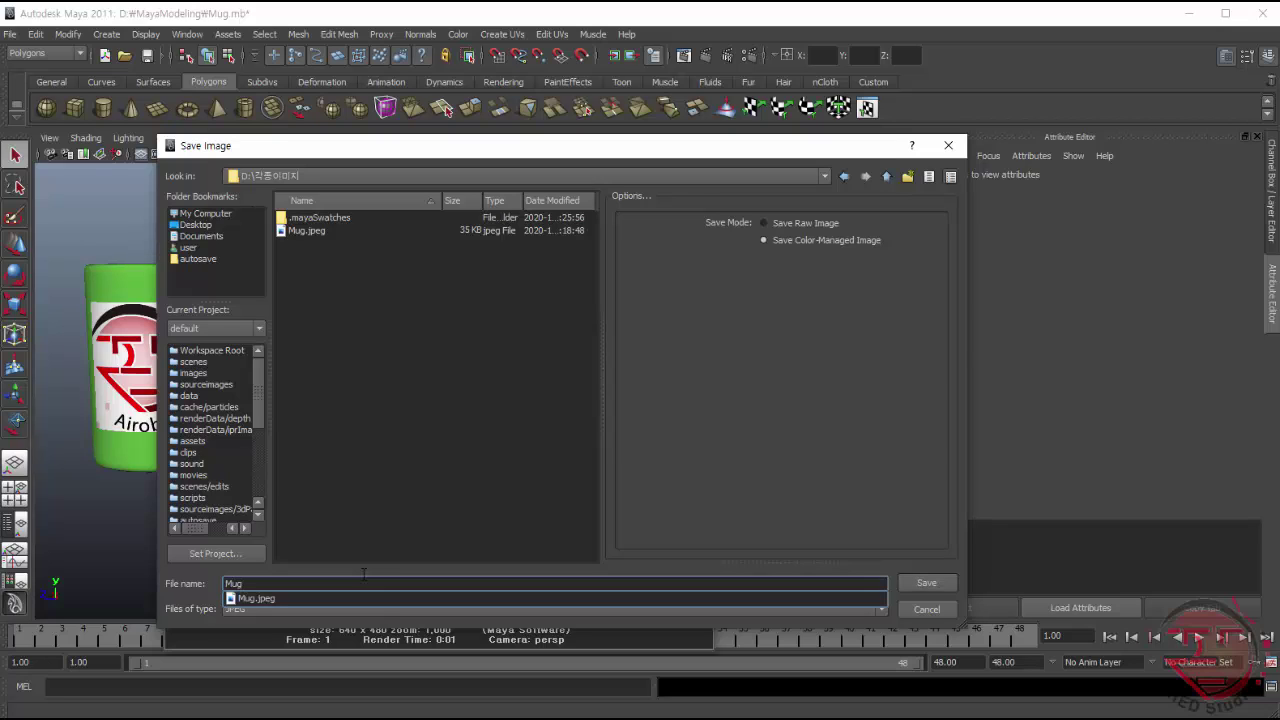
pyautogui.write('_Color')
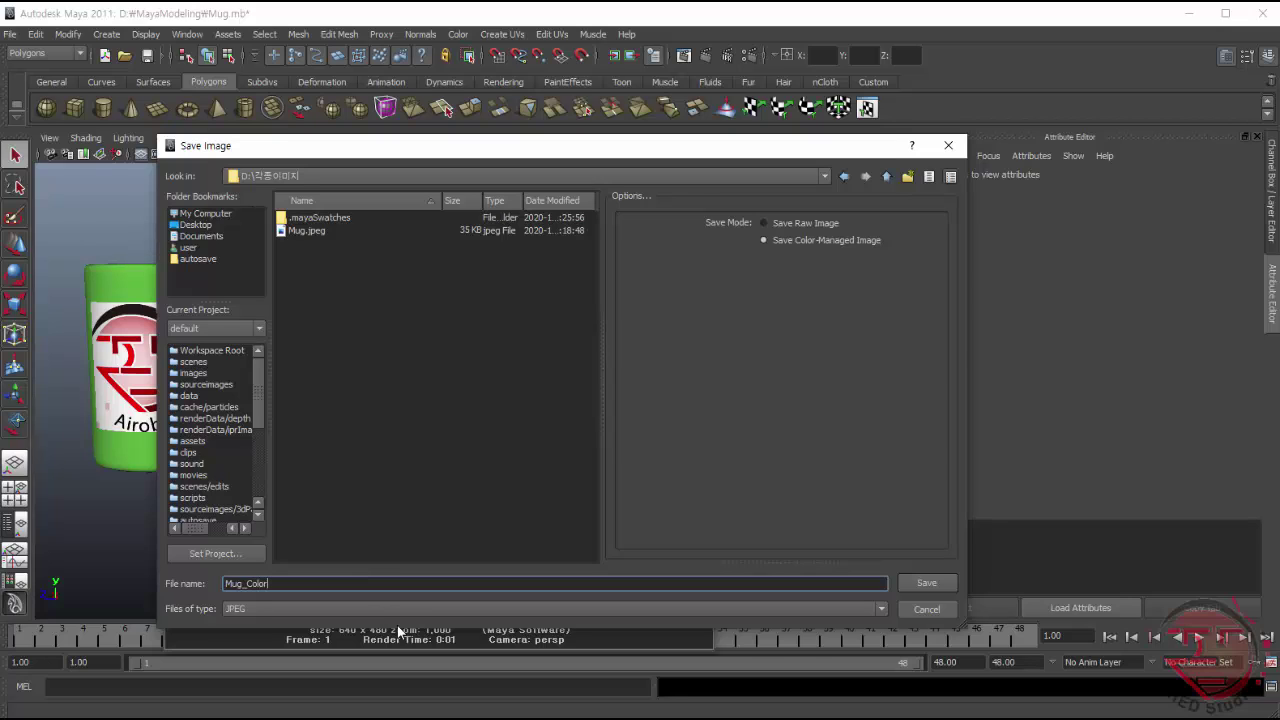
pyautogui.click(927, 582)
pyautogui.click(937, 580)
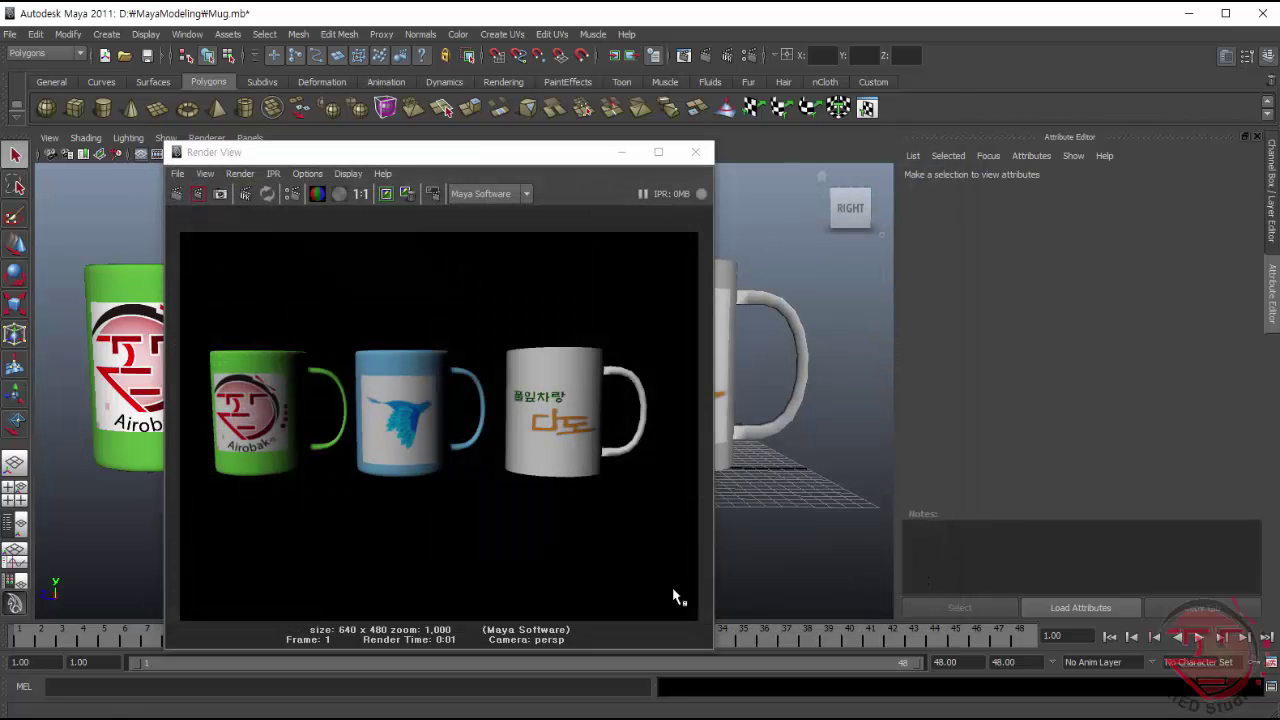
pyautogui.click(697, 152)
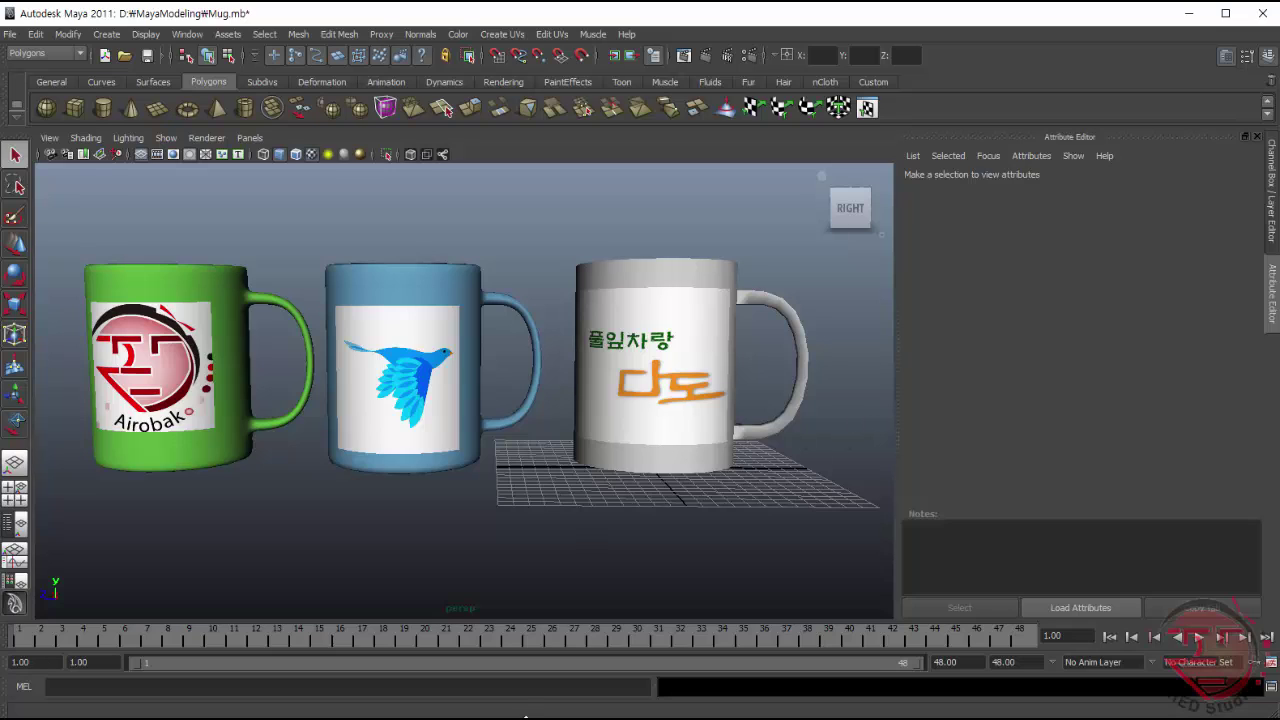